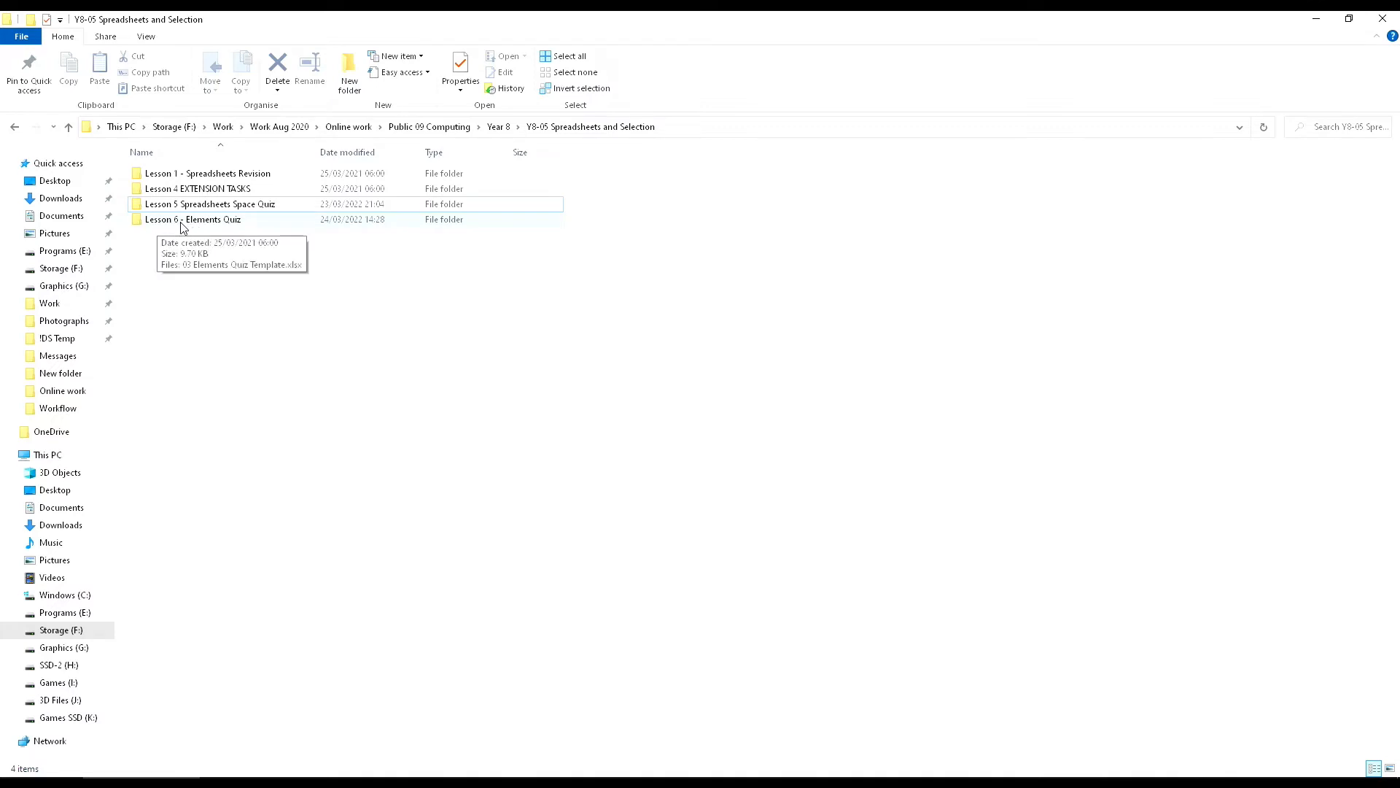
Step: Open the workbook 03 Elements Quiz Template.xlsx from the Lesson 6 - Elements Quiz folder
double_click(235, 221)
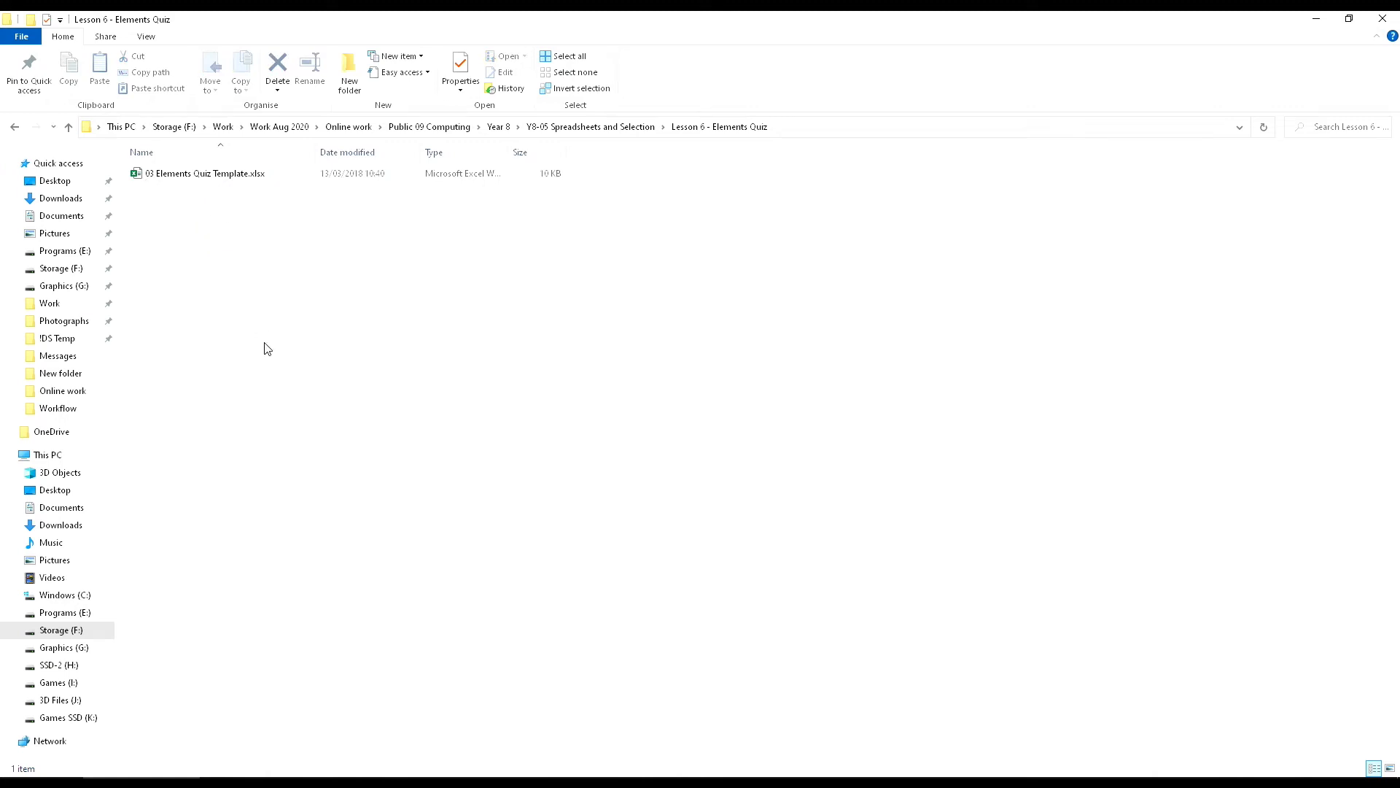
double_click(157, 179)
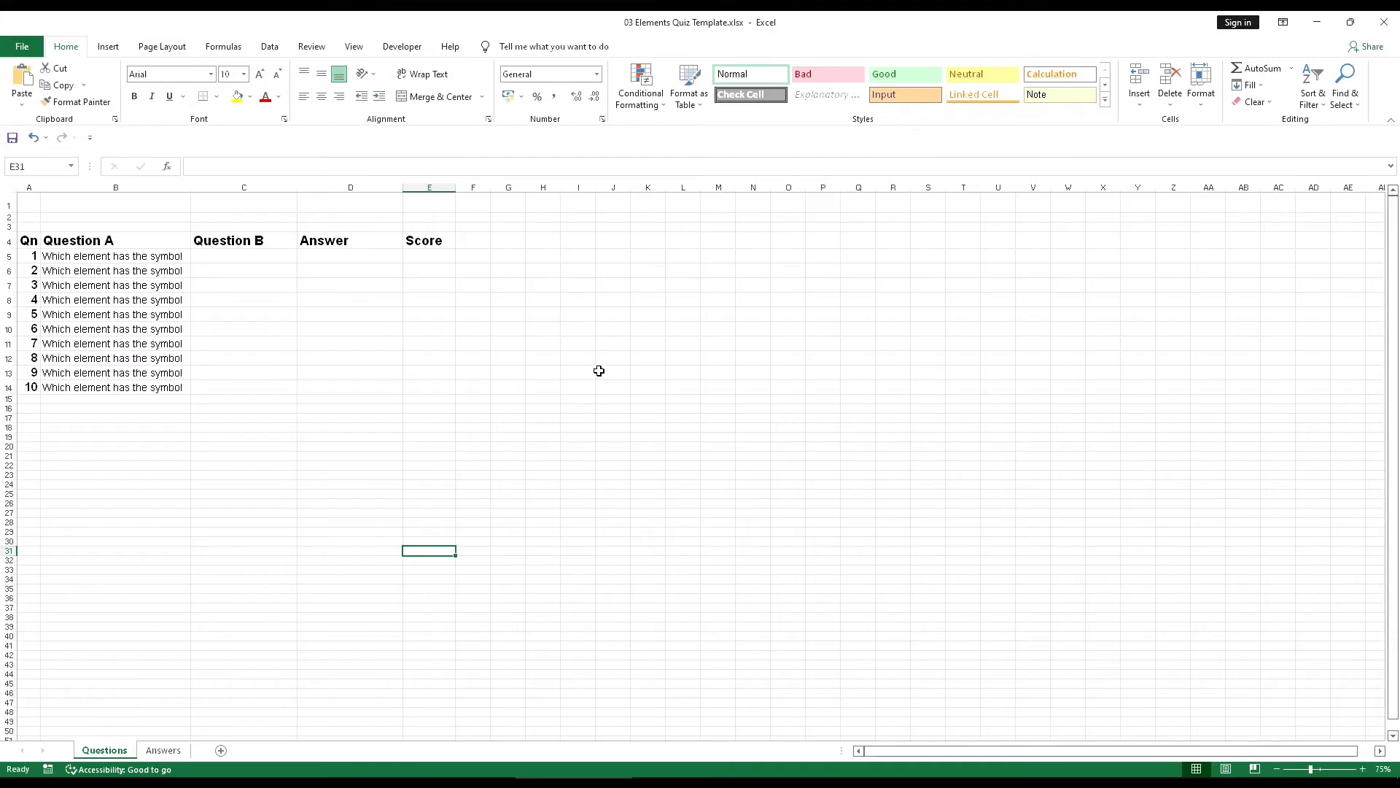
ctrl+scroll(279, 314, up, 2)
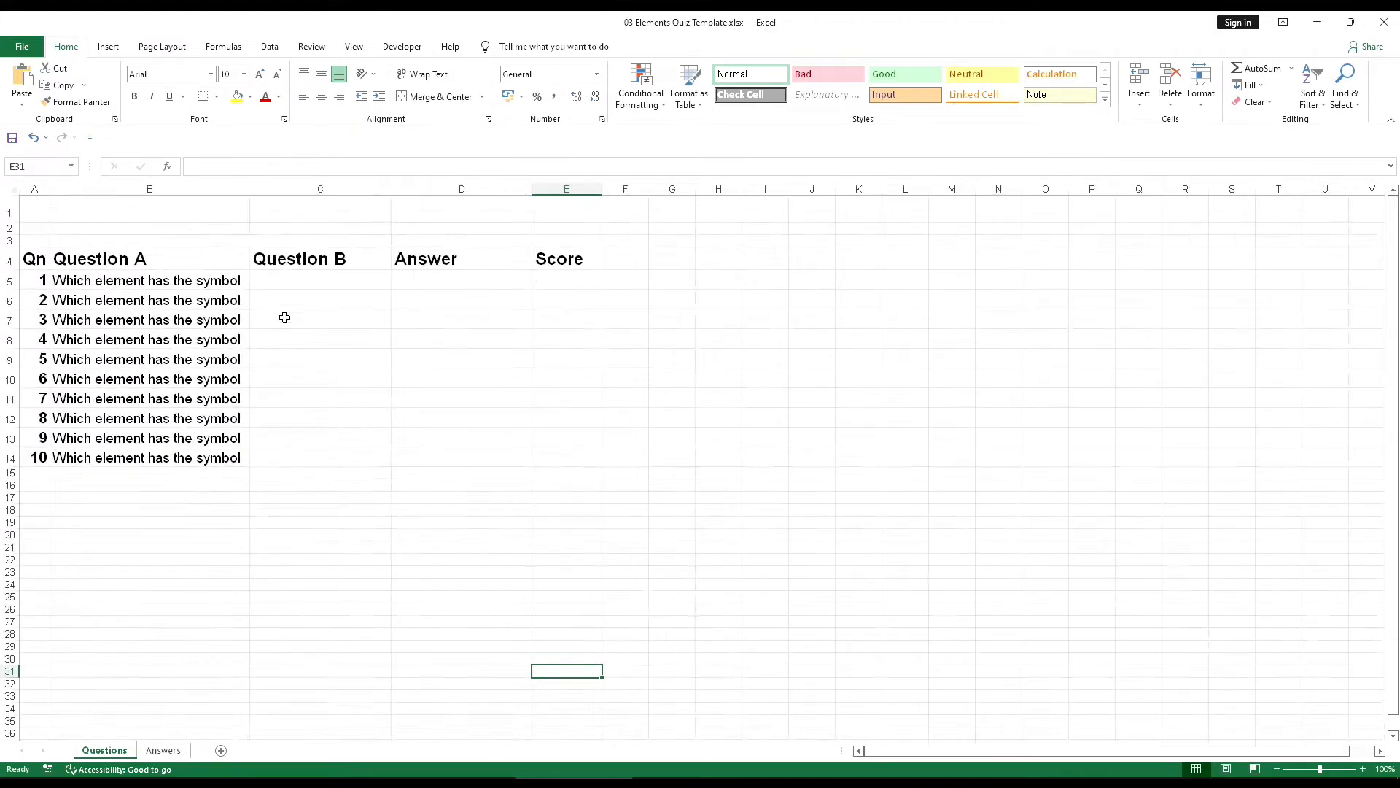
ctrl+scroll(278, 314, up, 1)
ctrl+scroll(343, 340, up, 5)
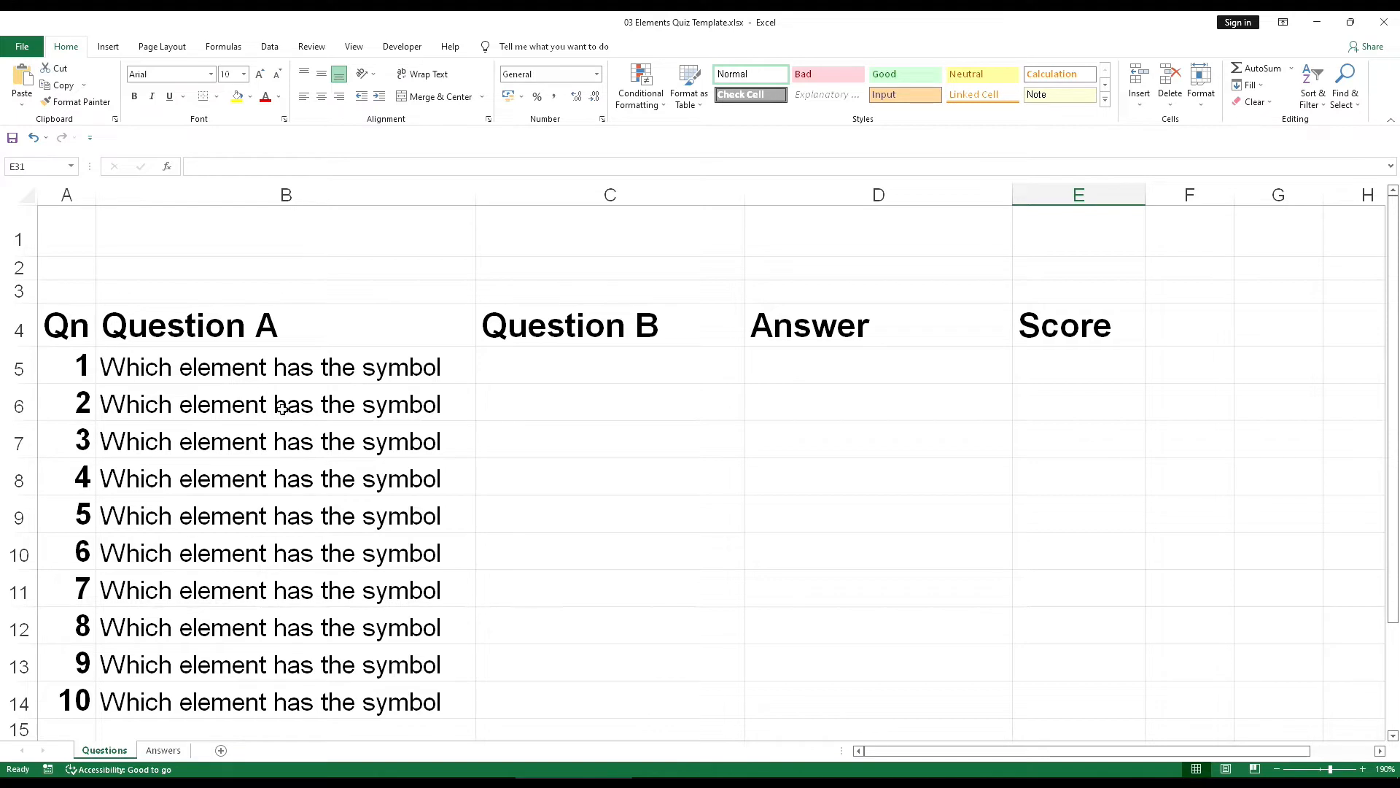
Step: Enter the element symbols H, He, Li and Be under Question B in cells C5 to C8
click(529, 364)
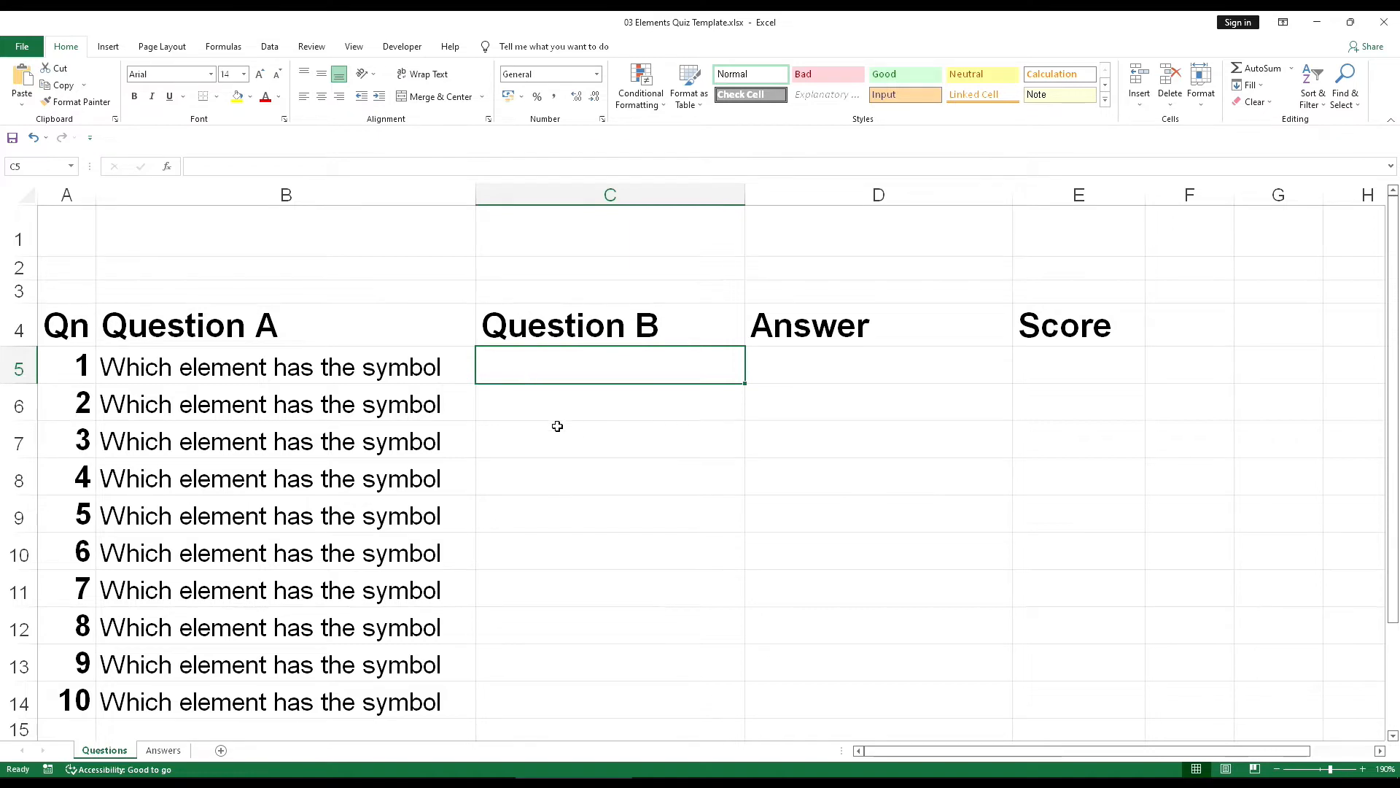
text(H)
key(Return)
text(hE)
key(BackSpace)
key(BackSpace)
text(He)
key(Return)
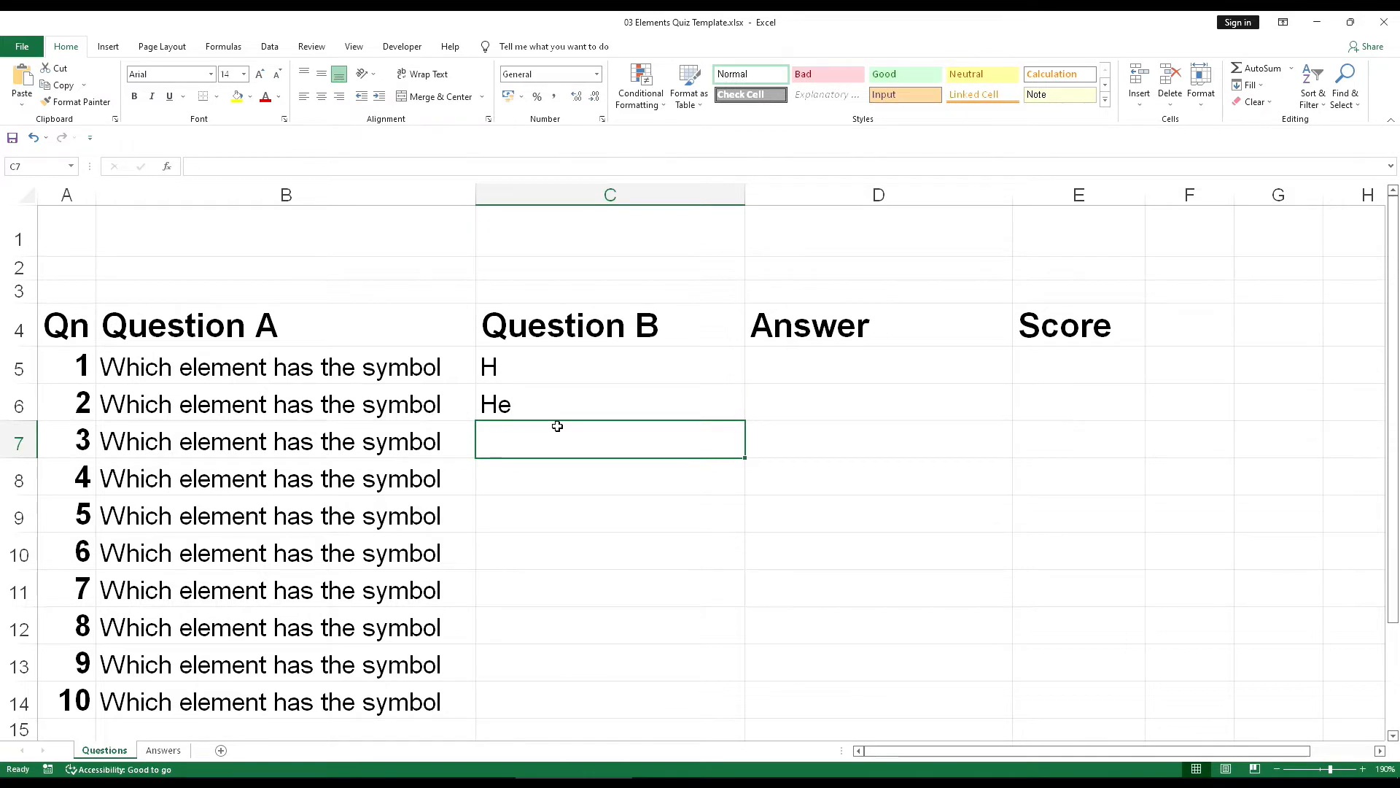
text(Li)
key(Return)
text(Be)
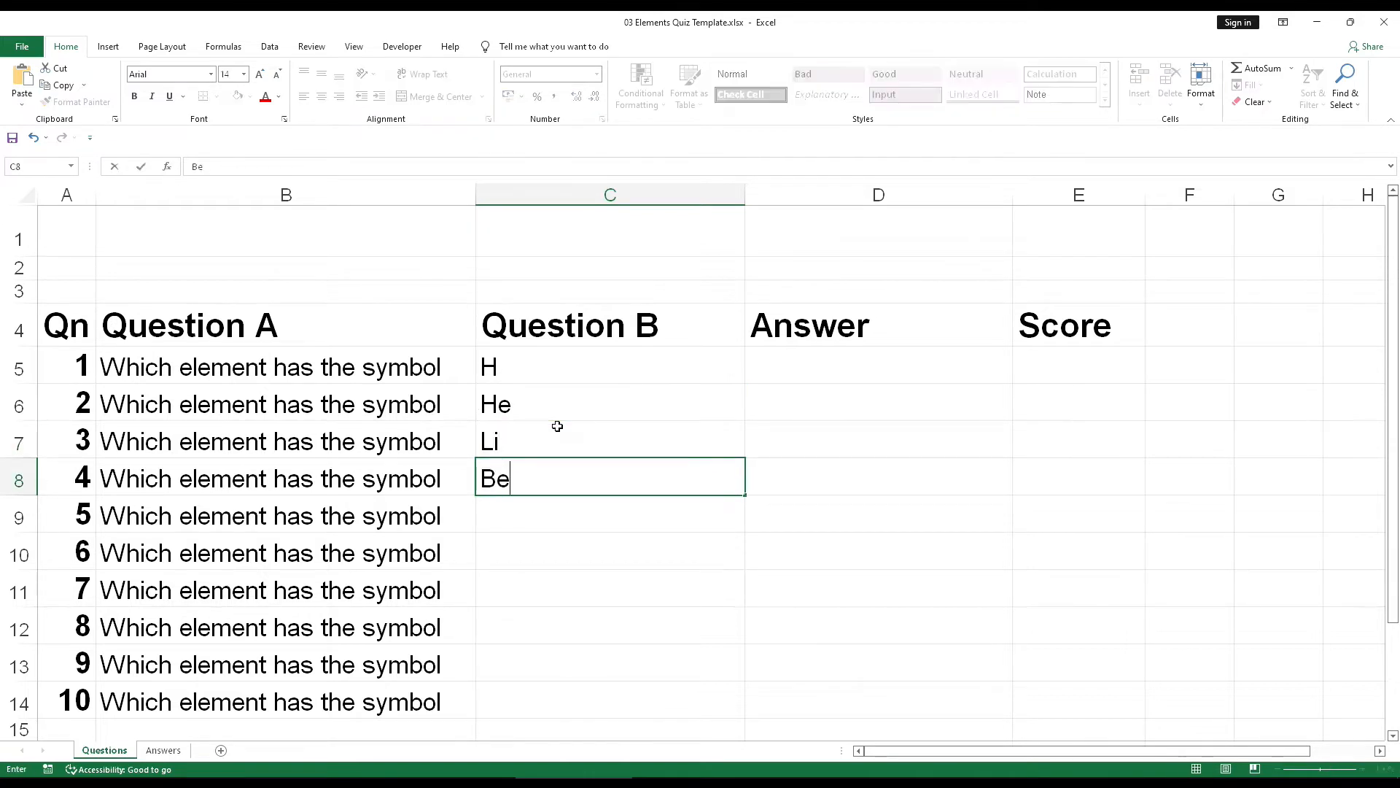
key(Return)
Step: Complete the Question B column in C9 to C14 with the symbols B, C, N, O, F and Ne
text(B)
key(Return)
text(C)
key(Return)
text(N)
key(Return)
text(O)
key(Return)
text(F)
key(Return)
text(Ne)
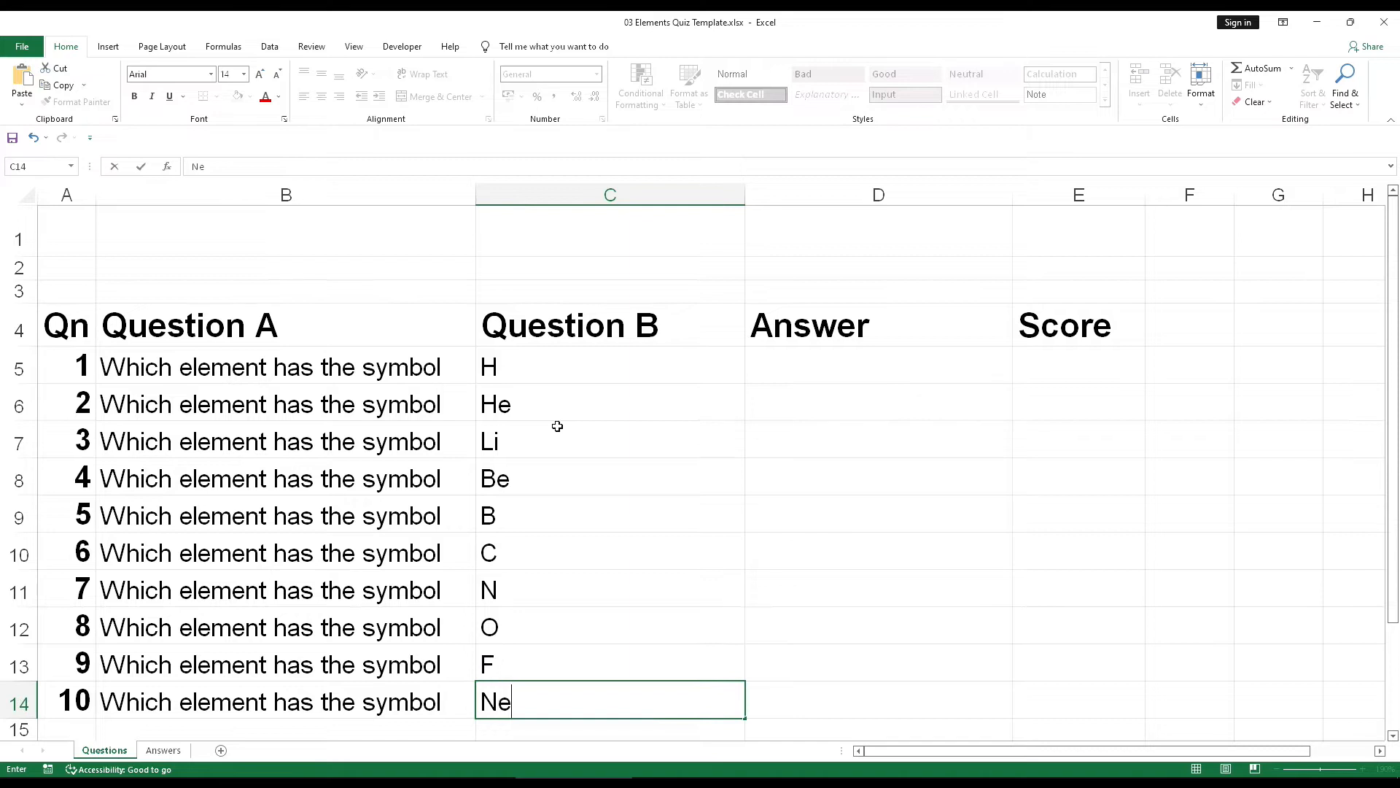
click(763, 428)
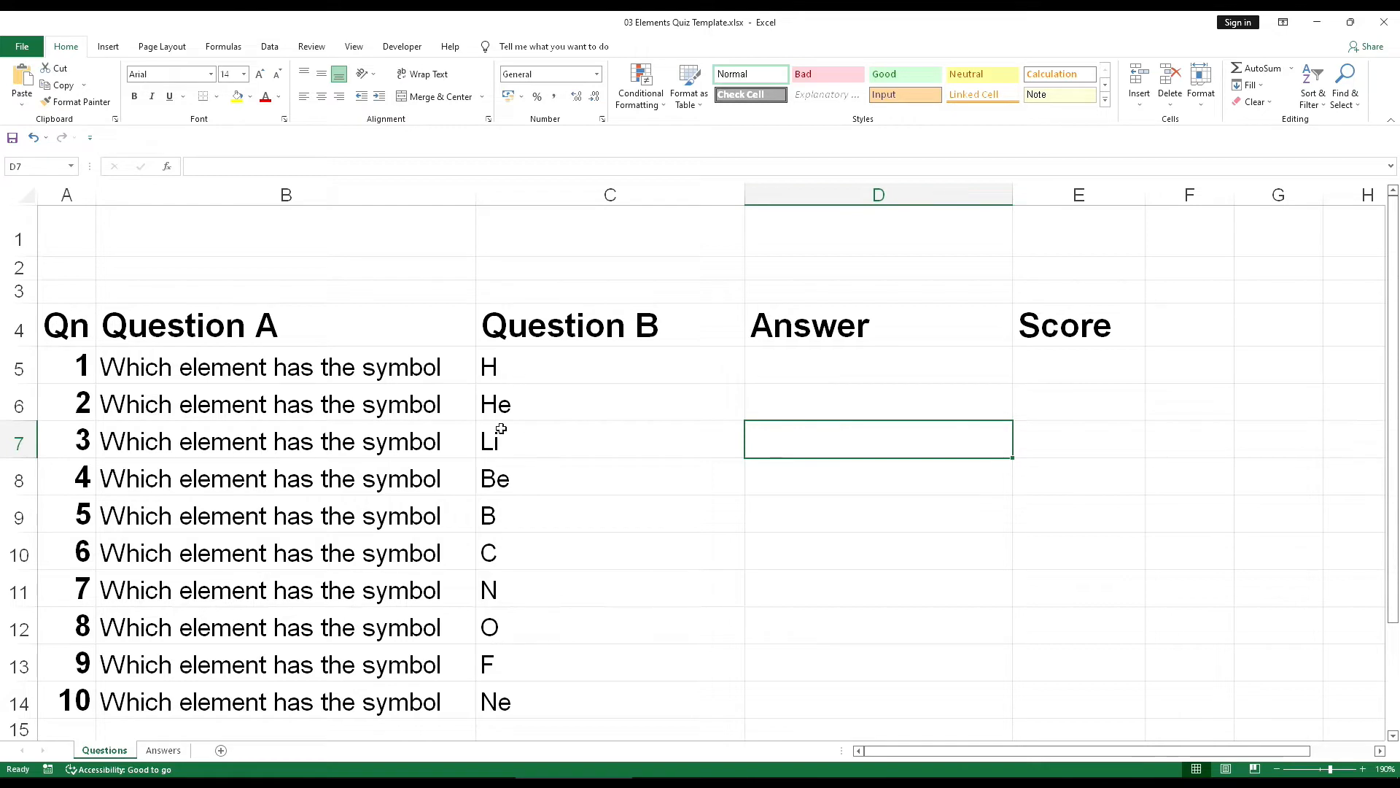
Step: Enter hydrogen, helium, lithium and beryllium in the Answer column, cells D5 to D8
click(765, 369)
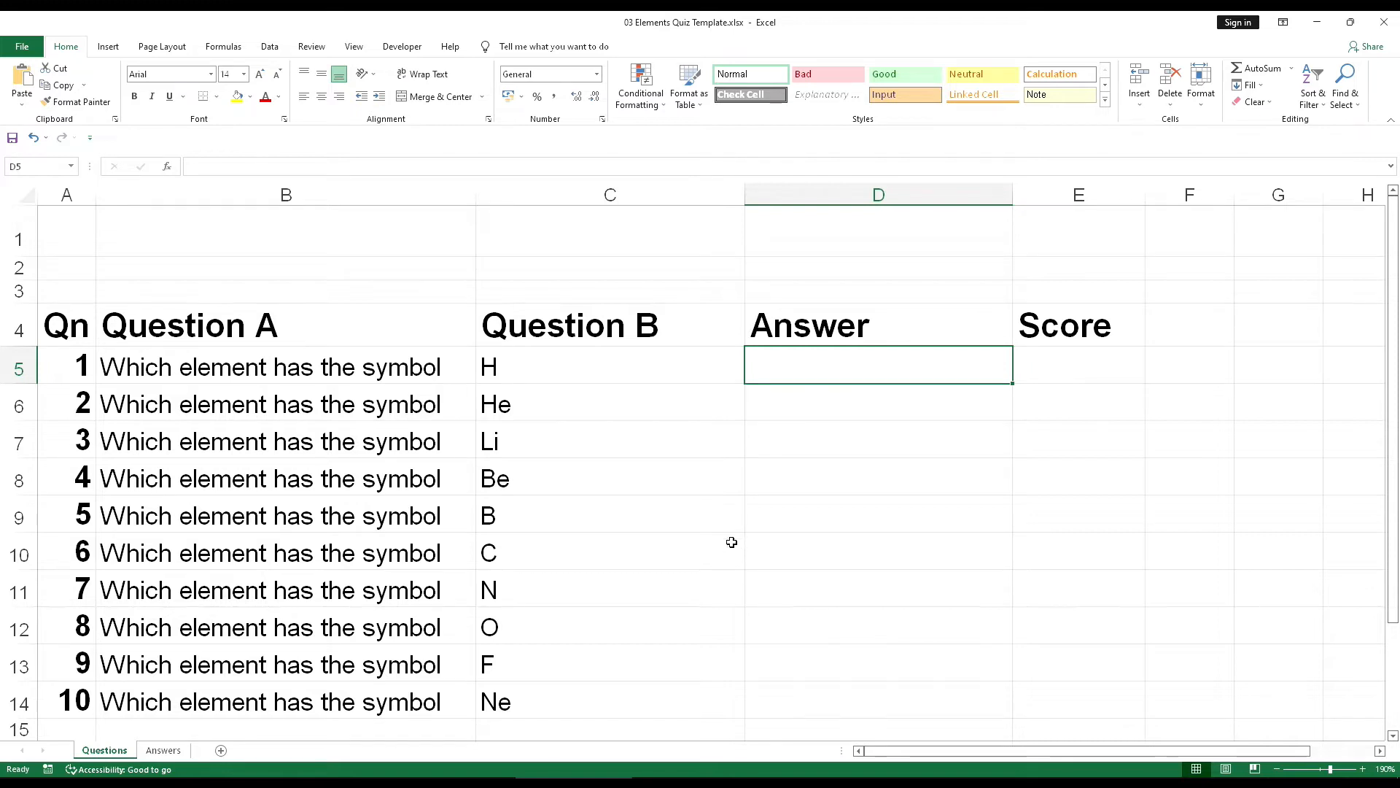
text(hydrogen)
key(Return)
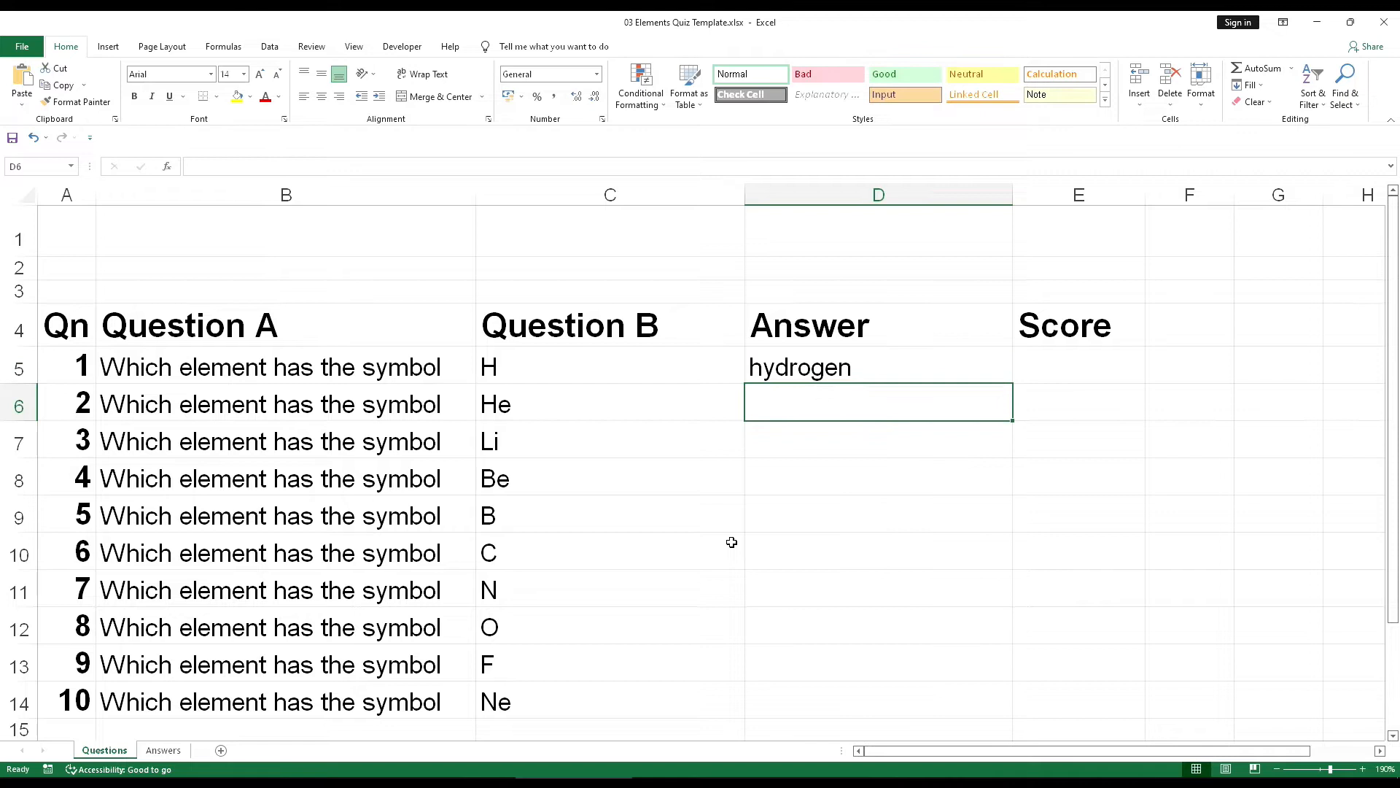
text(helium)
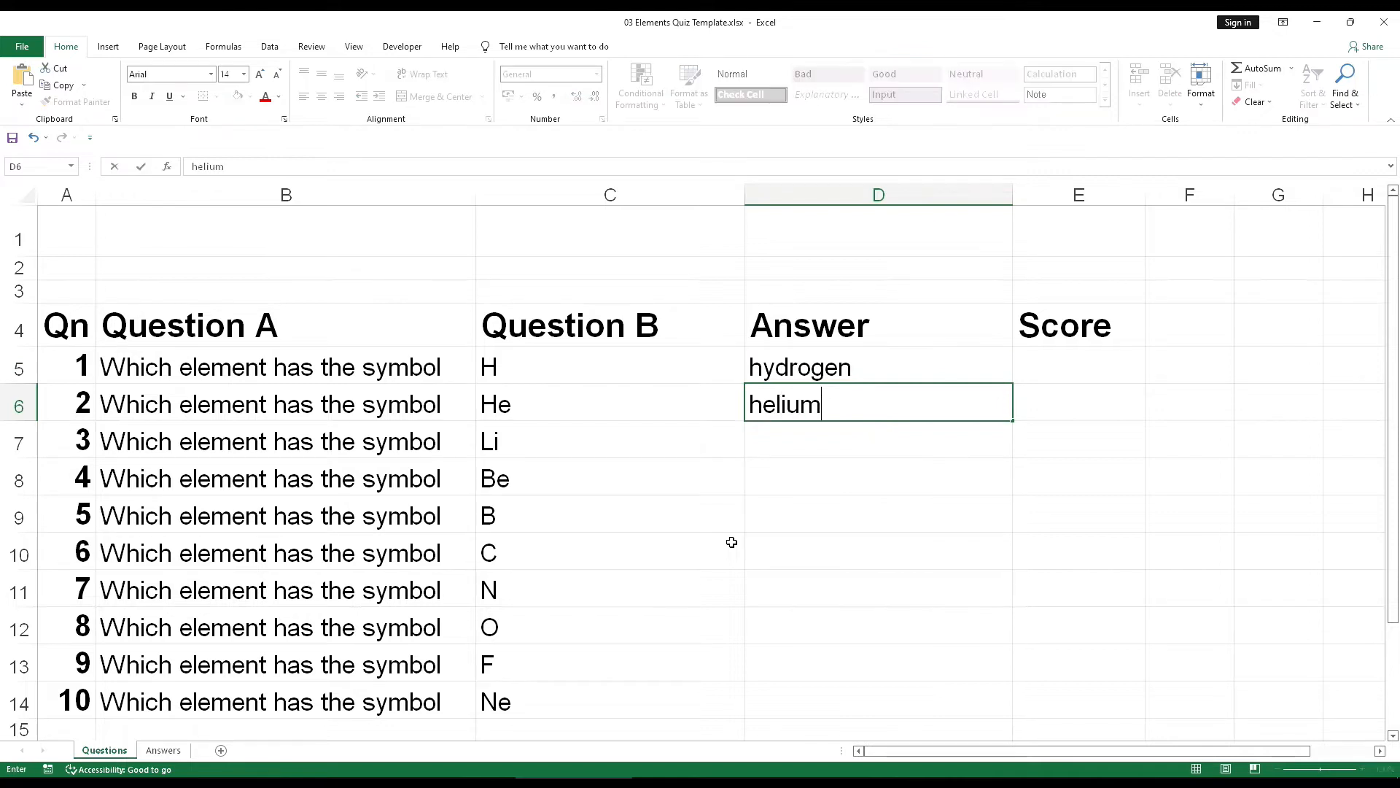
key(Return)
text(lit)
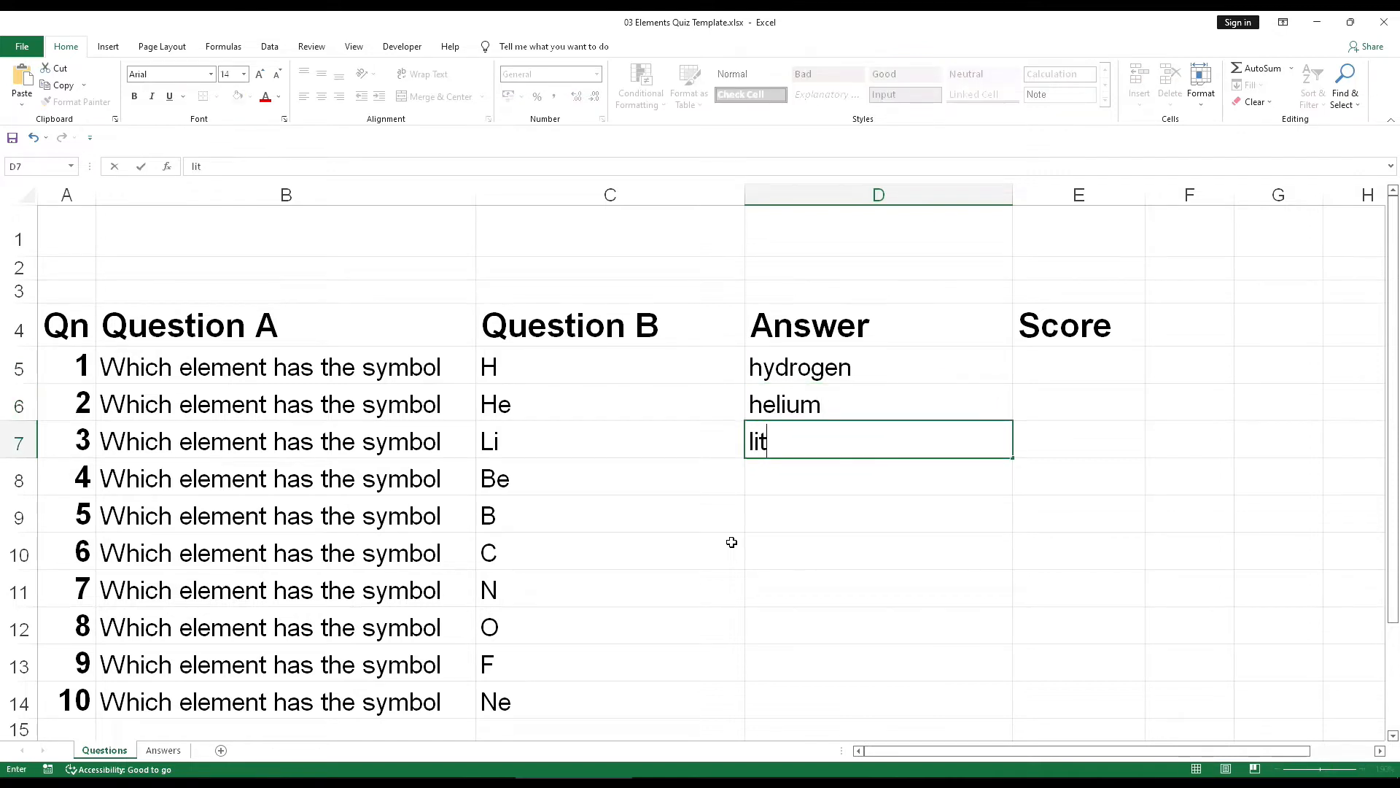
text(hium)
key(Return)
text(b)
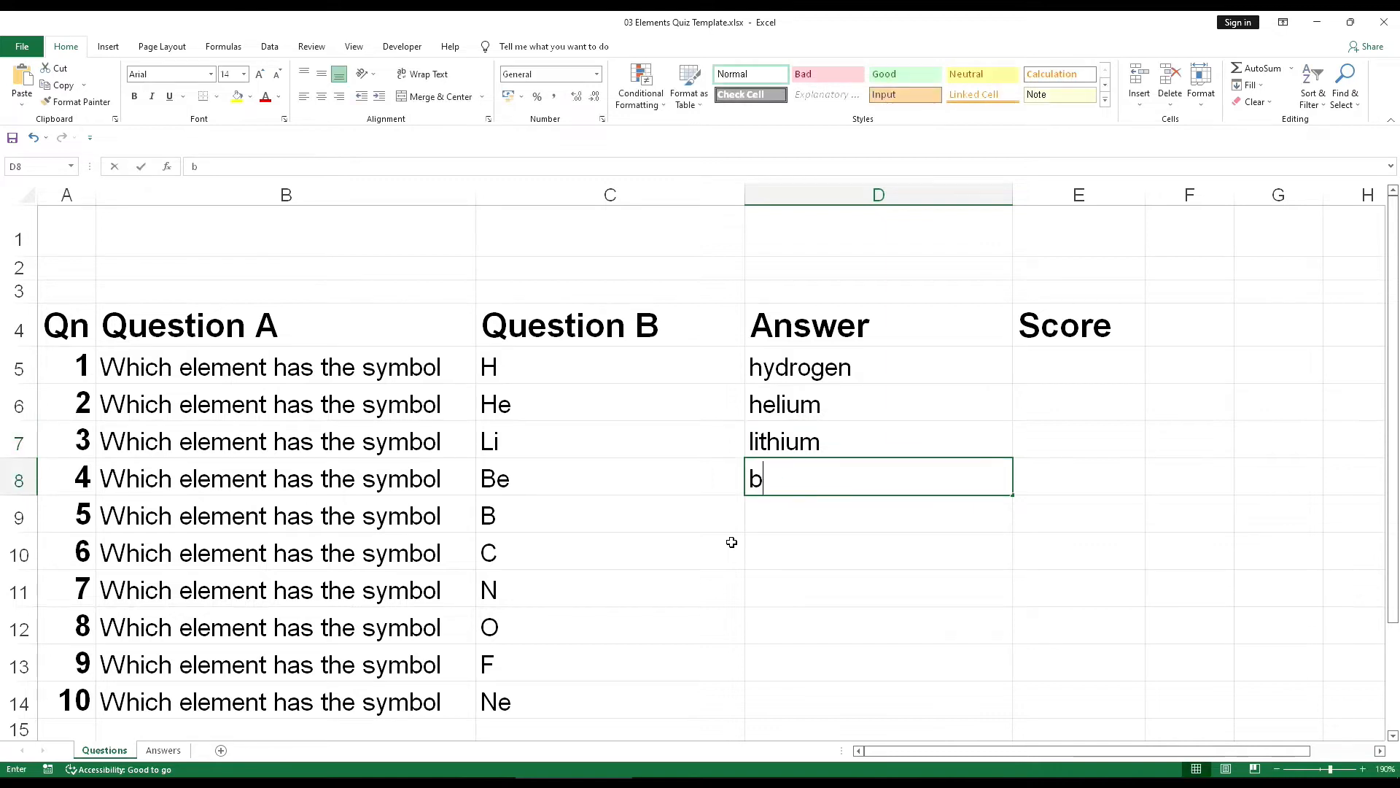
text(eryllium)
key(Return)
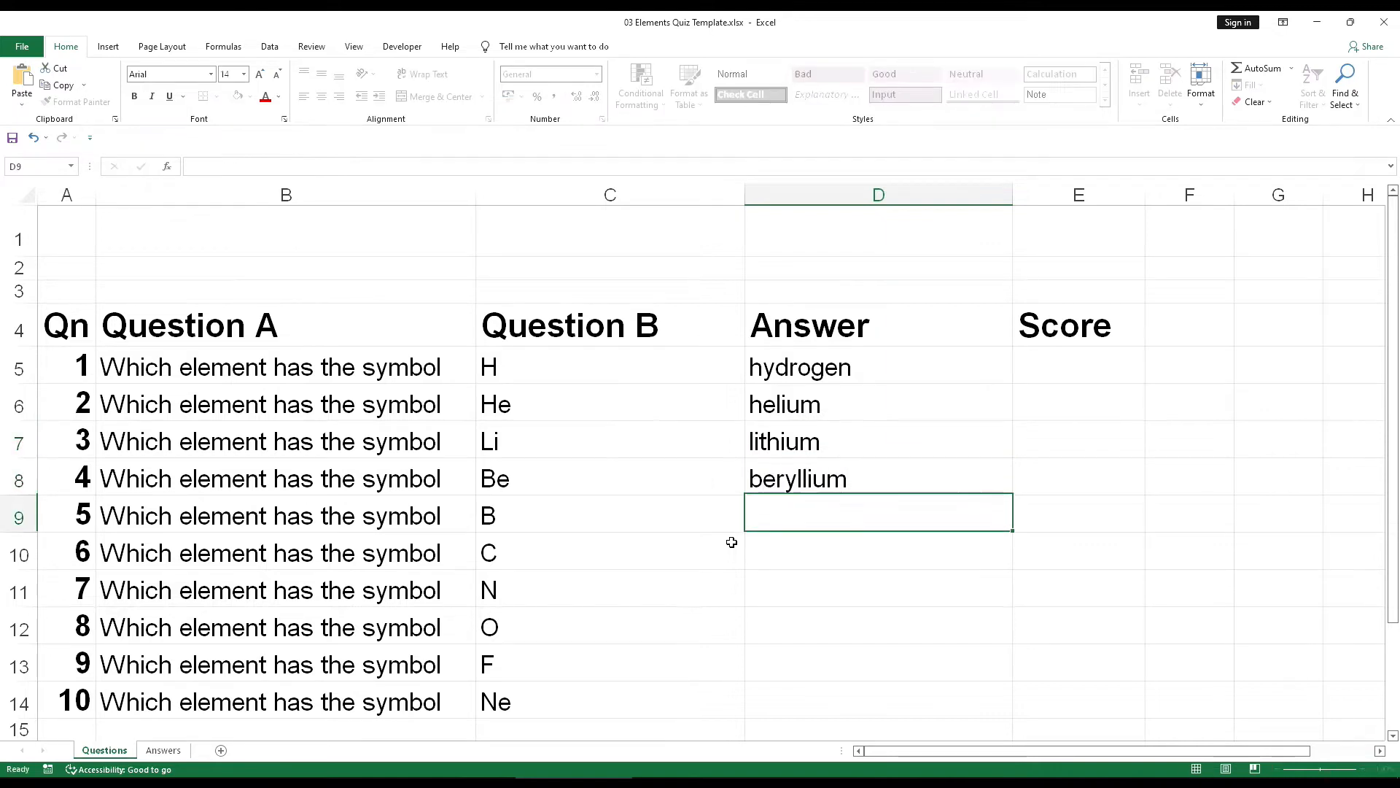
Step: Complete the Answer column in D9 to D14 with boron, carbon, nitrogen, oxygen, flourine and neon
text(boron)
key(Return)
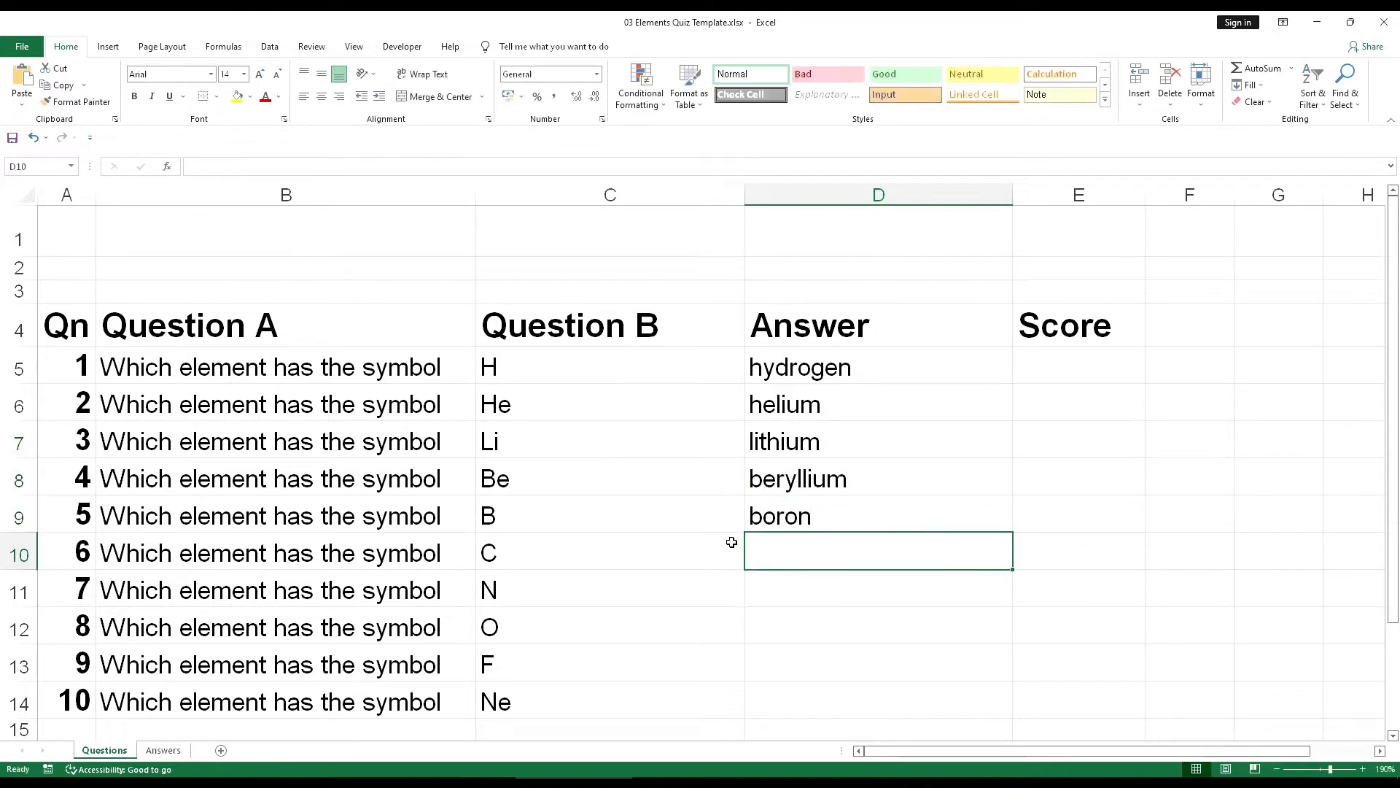
text(carbon)
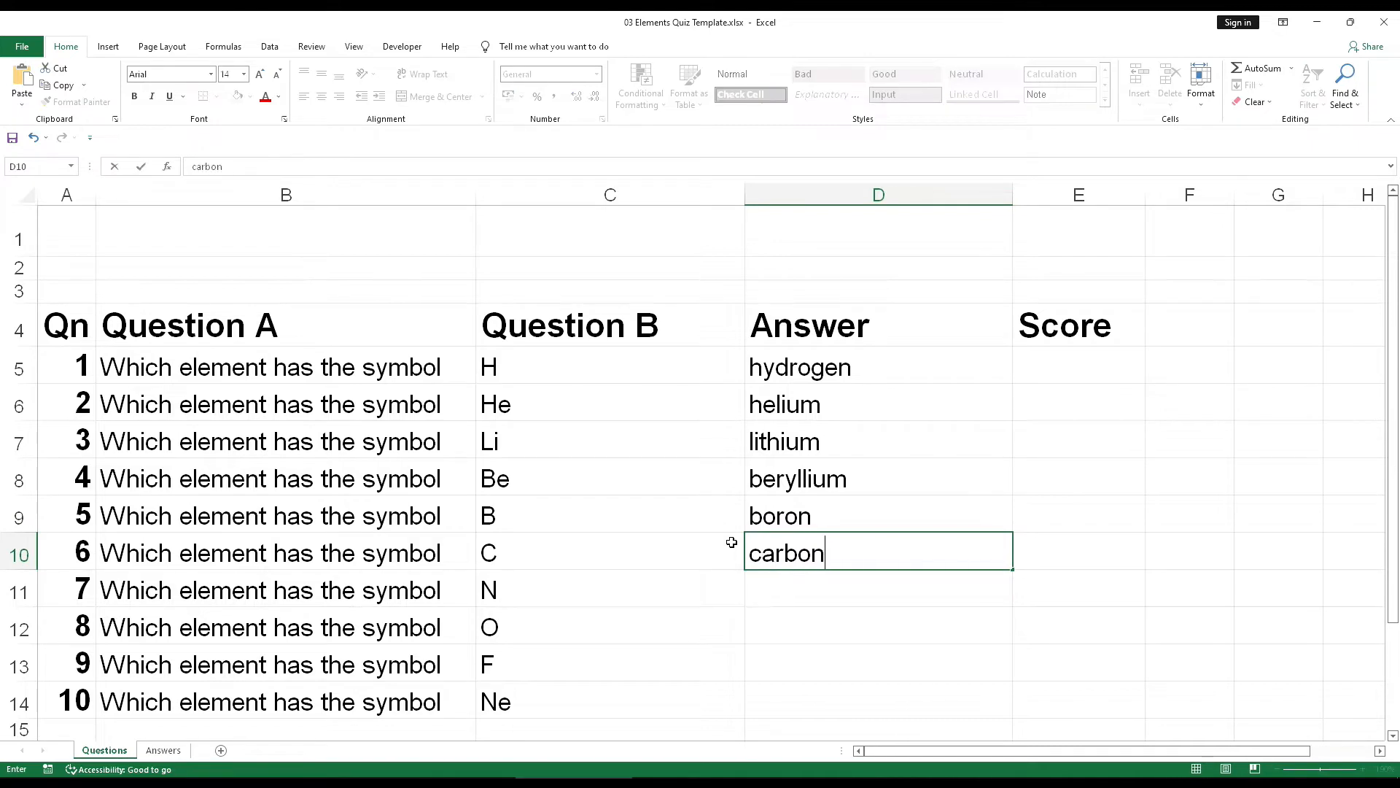
key(Return)
text(nitrogen)
key(Return)
text(oxygen)
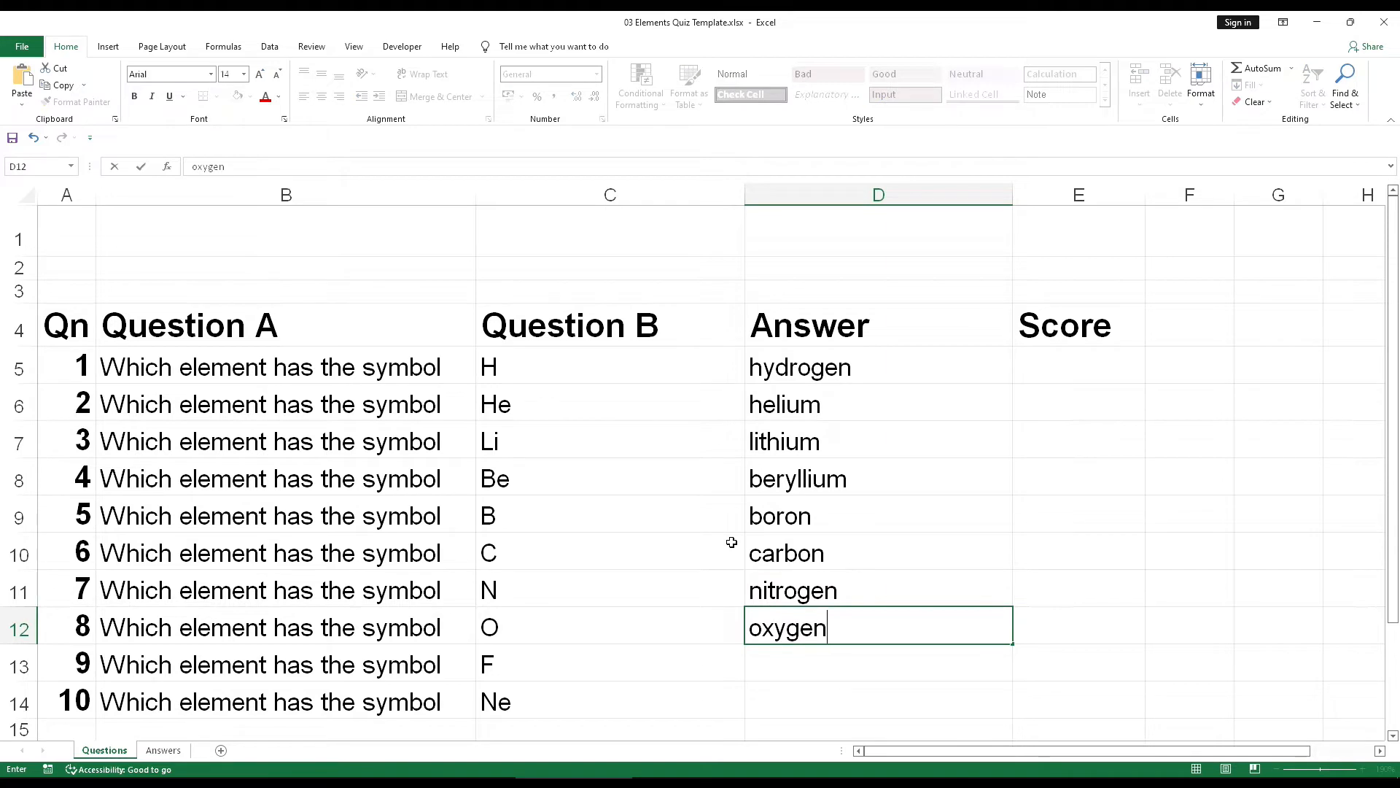
key(Return)
text(flourine)
key(Return)
text(neon)
key(Up)
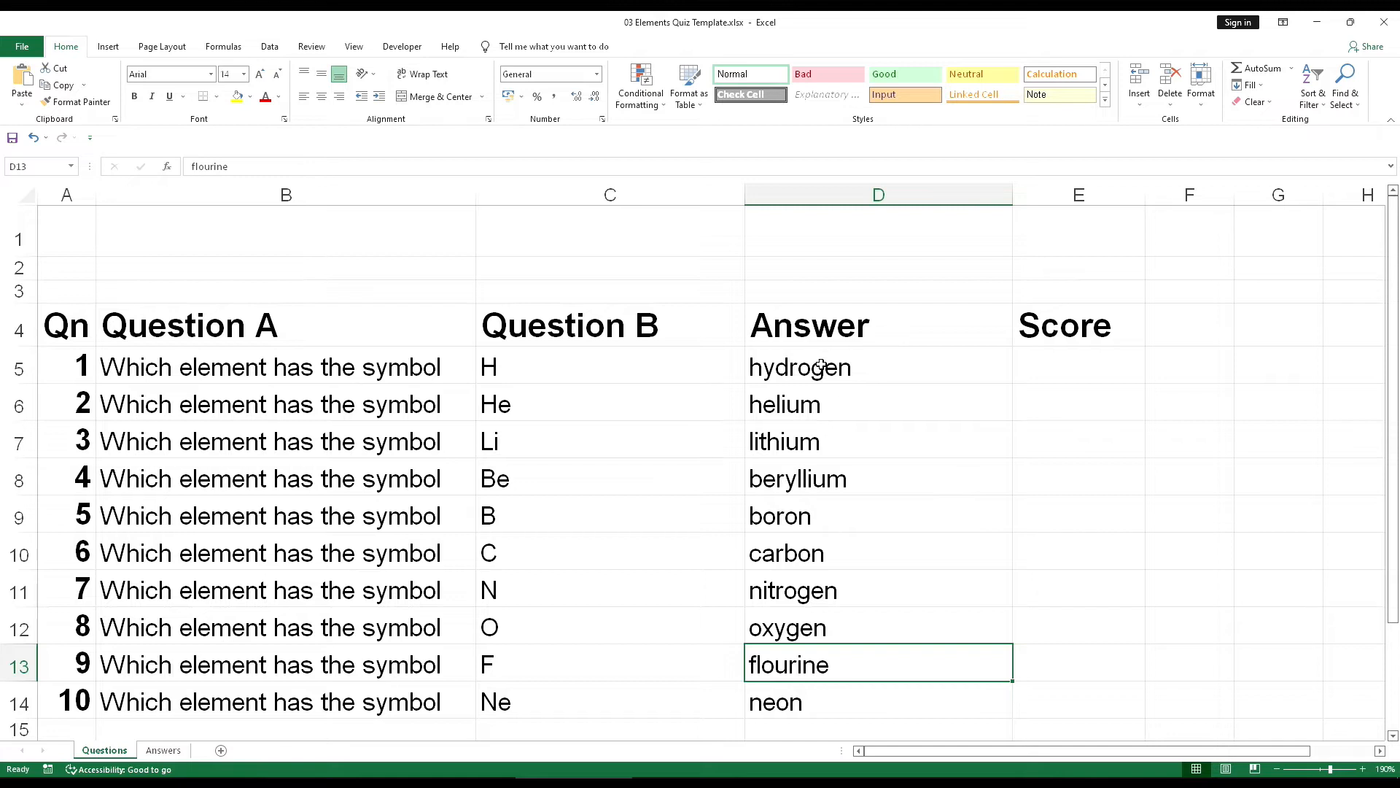
drag(844, 371, 850, 700)
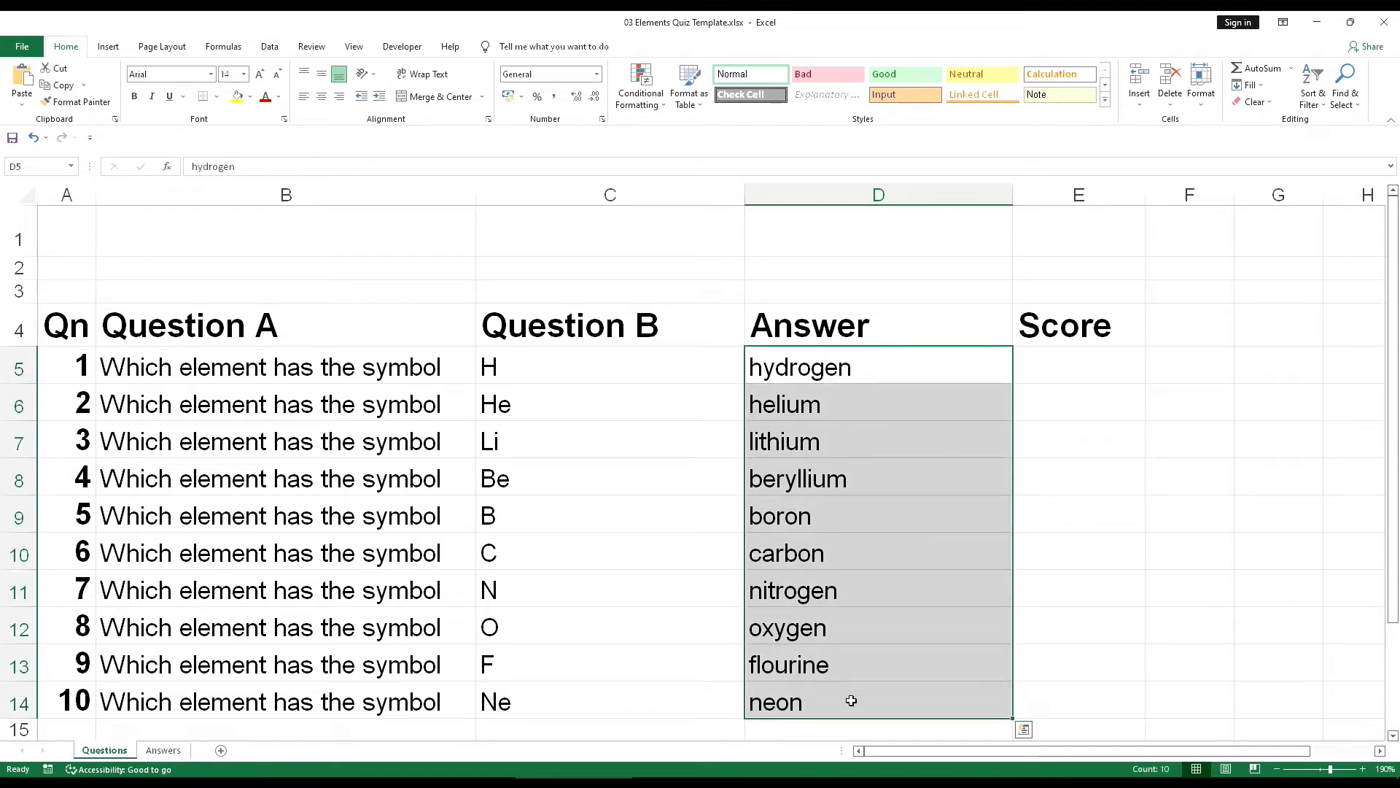
click(859, 409)
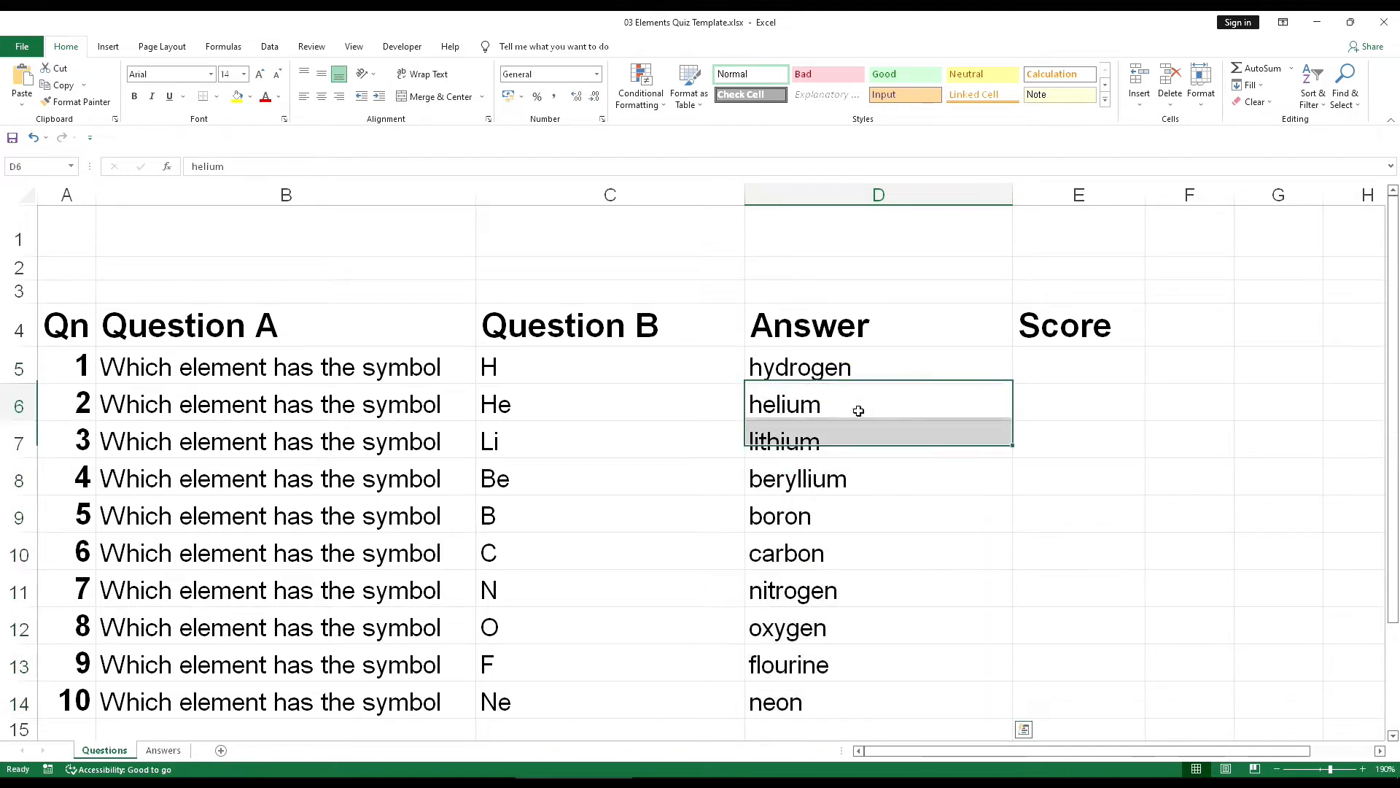
drag(809, 374, 810, 697)
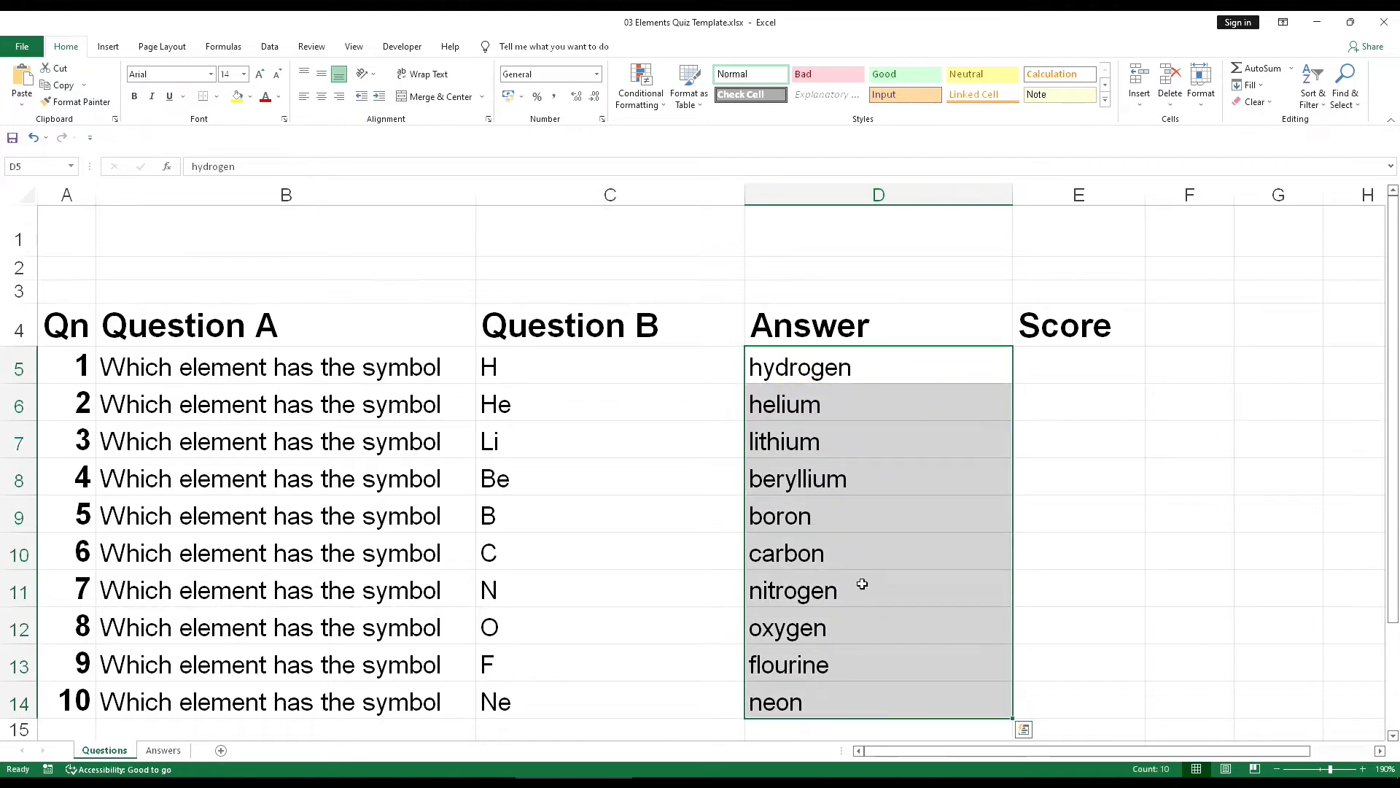
click(862, 583)
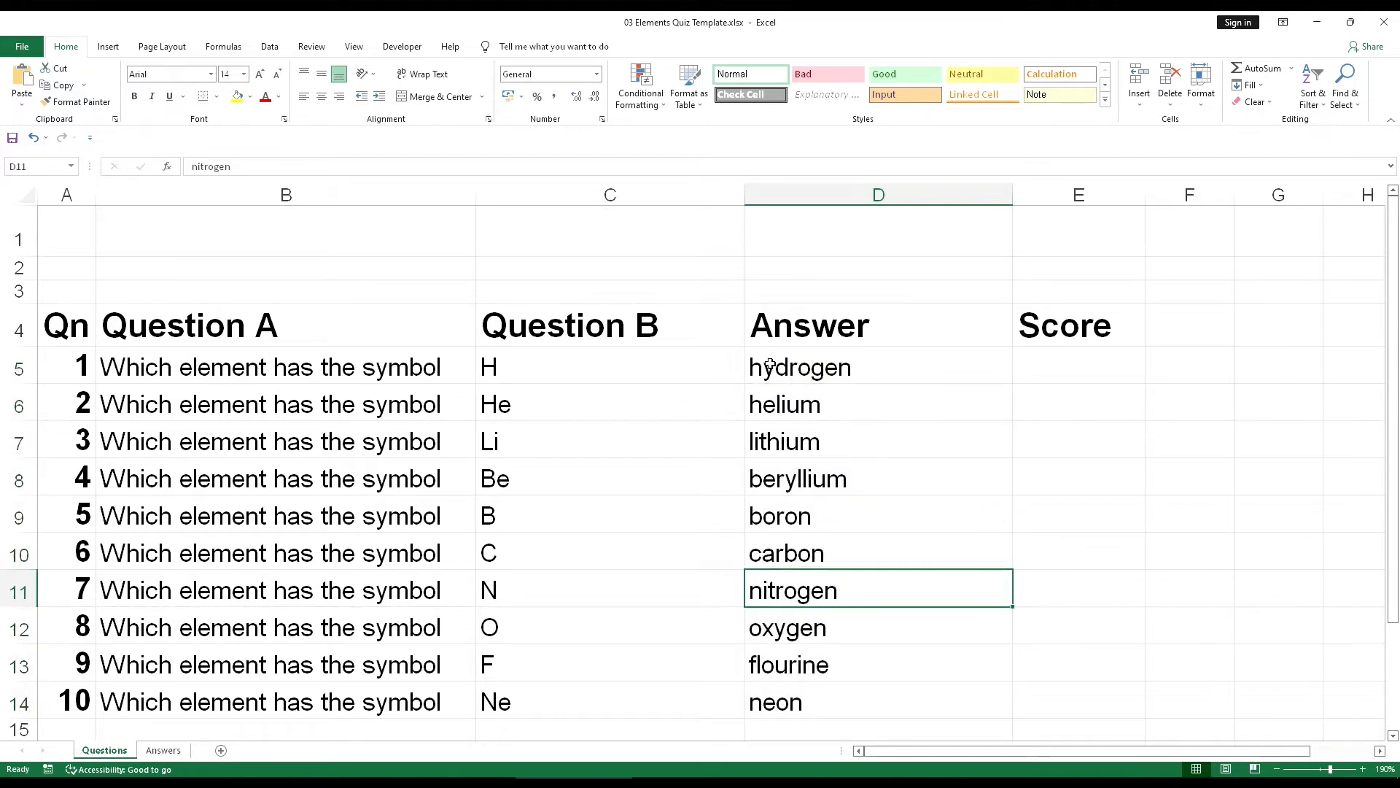
key(Up)
key(Up)
key(Up)
double_click(879, 368)
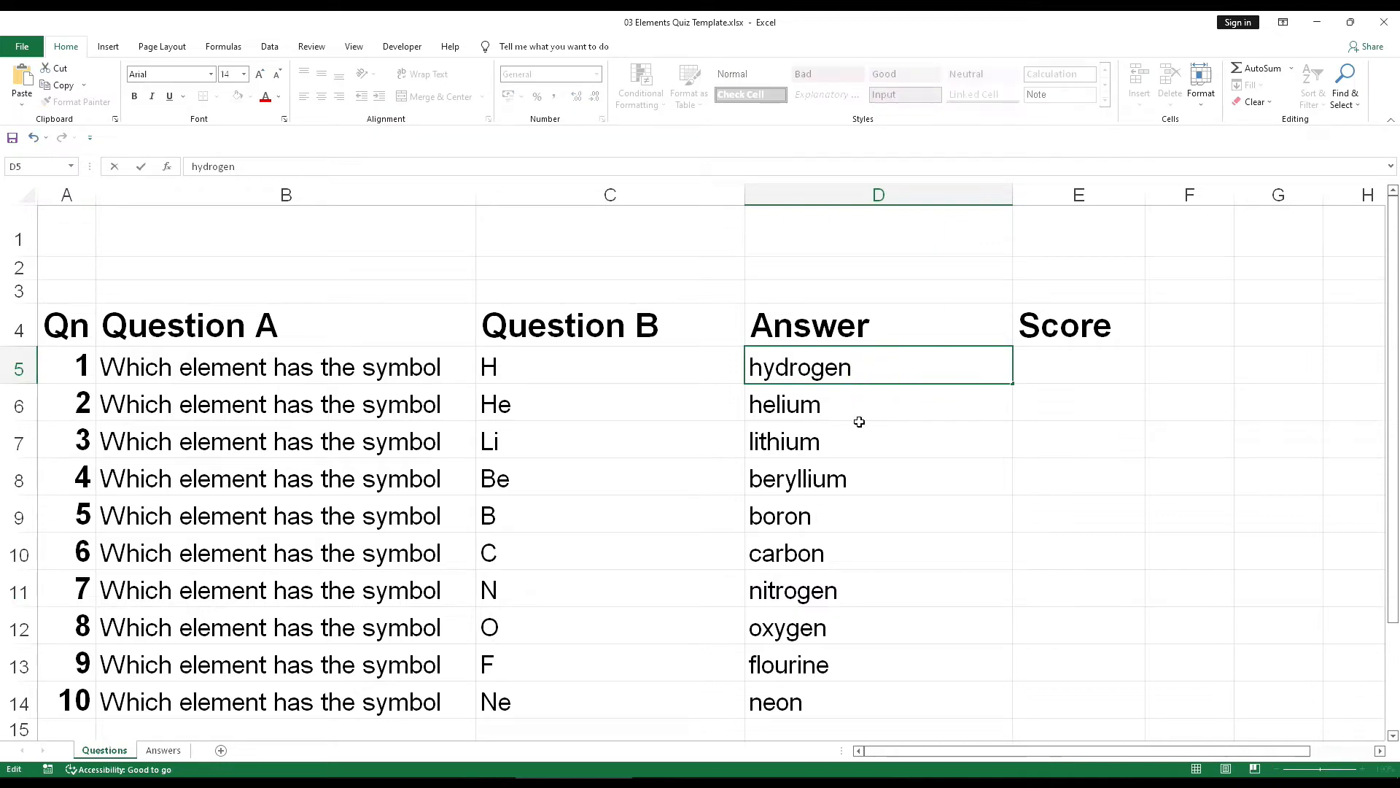
click(858, 419)
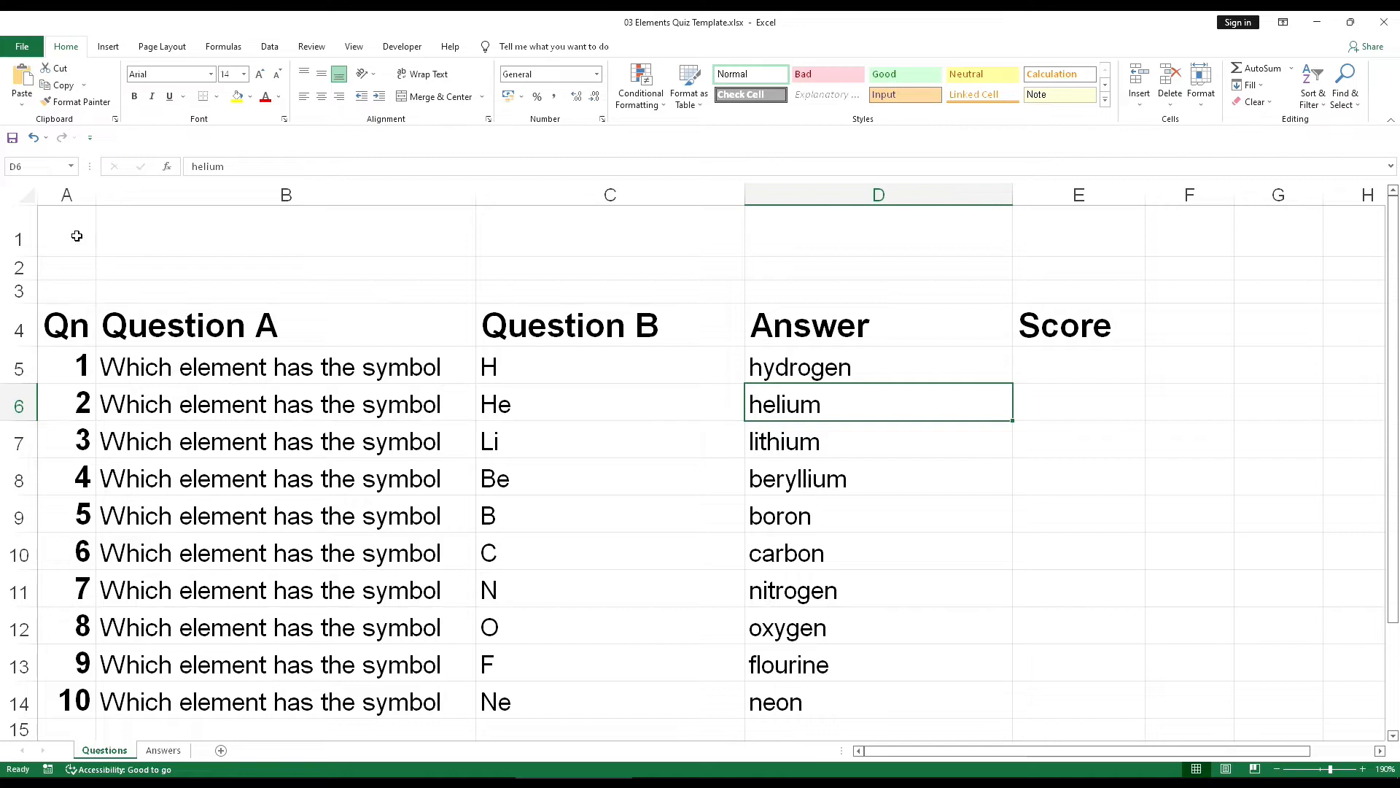
Step: Fill the quiz area from cell A1 across to column E and down past question 10 with white
drag(60, 223, 1094, 725)
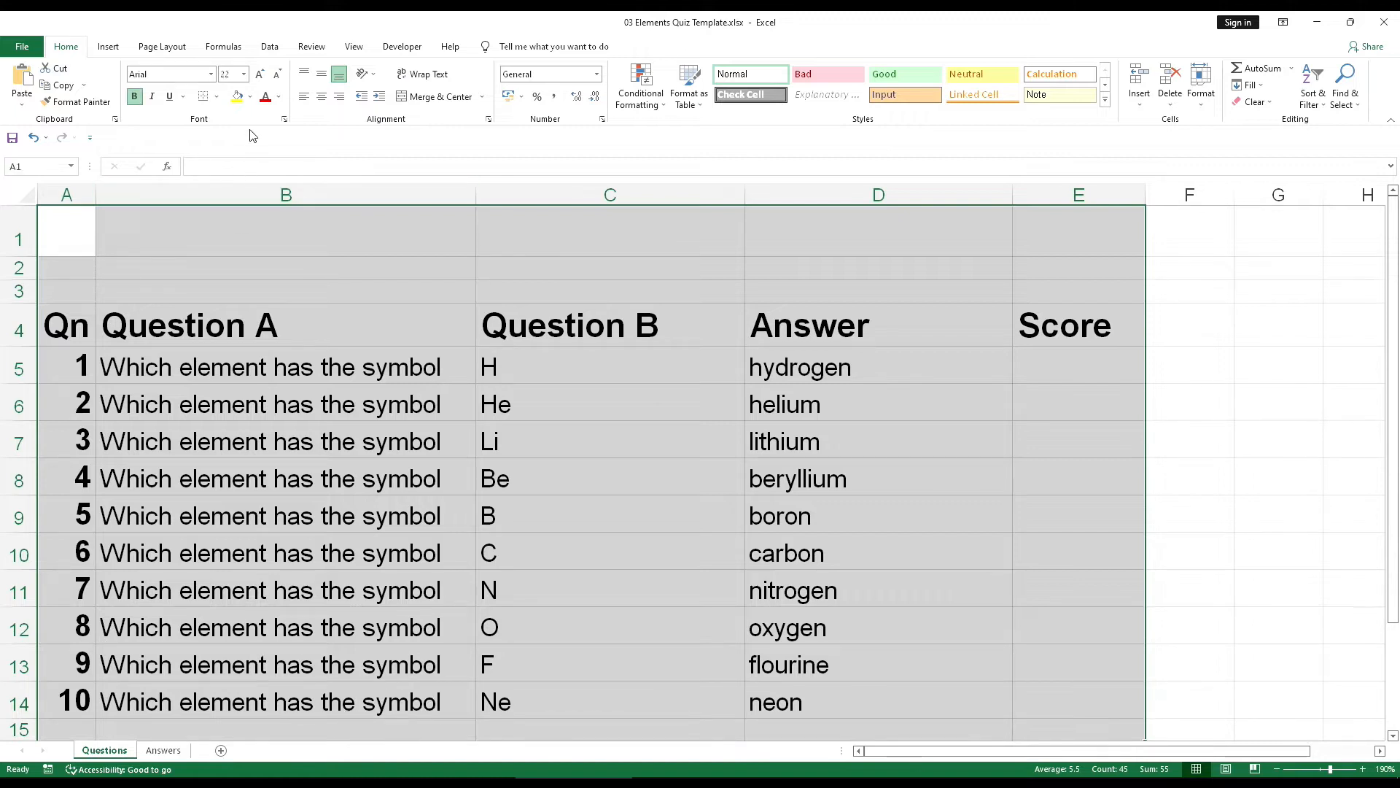
click(250, 97)
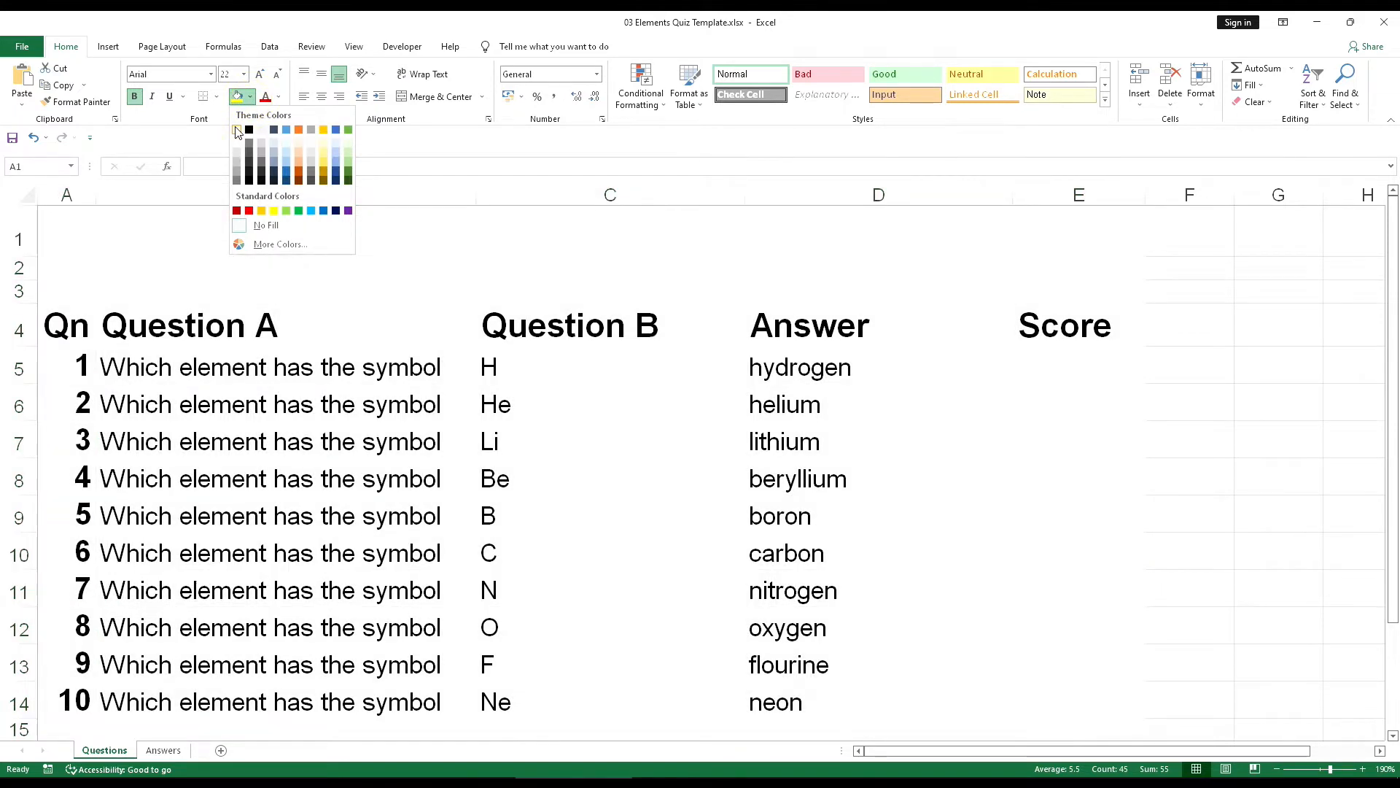
click(237, 131)
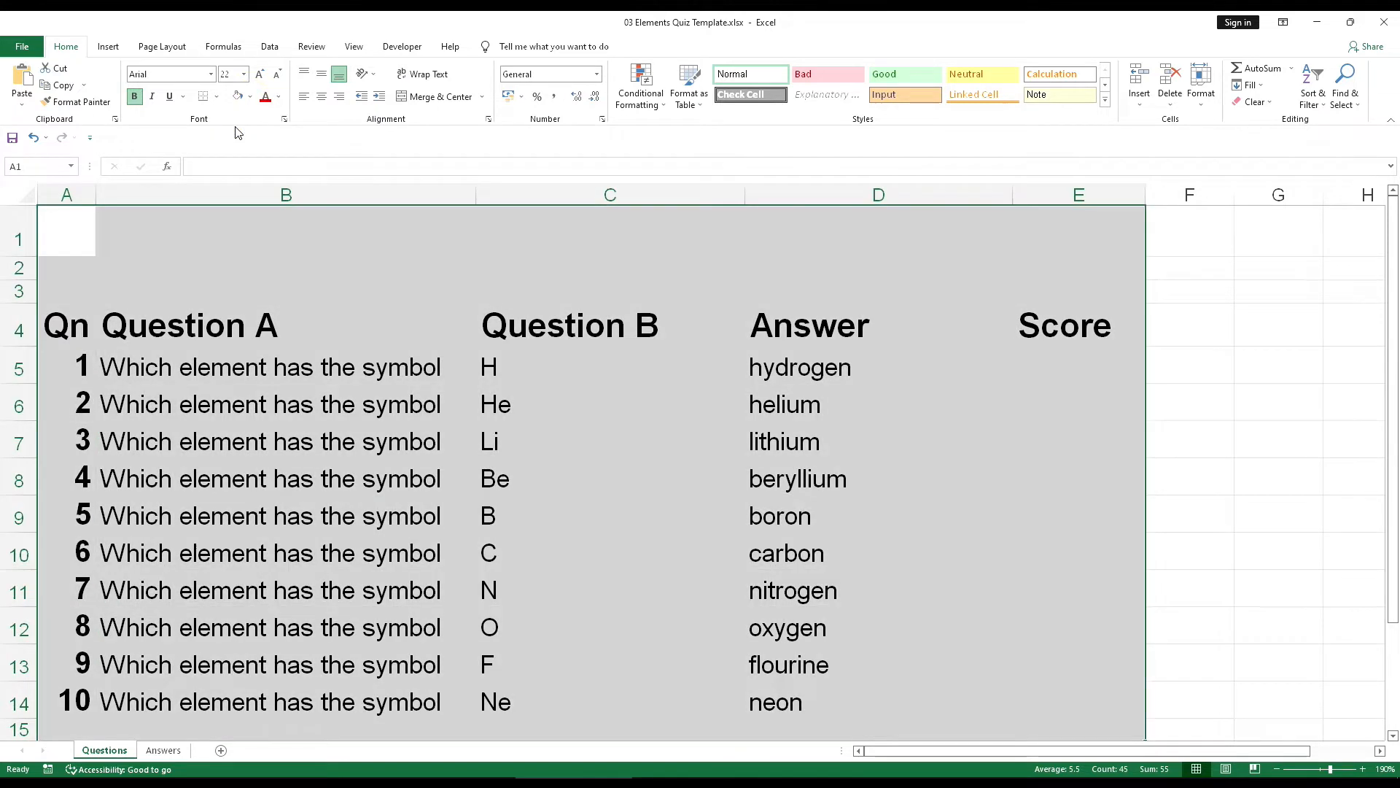
click(337, 277)
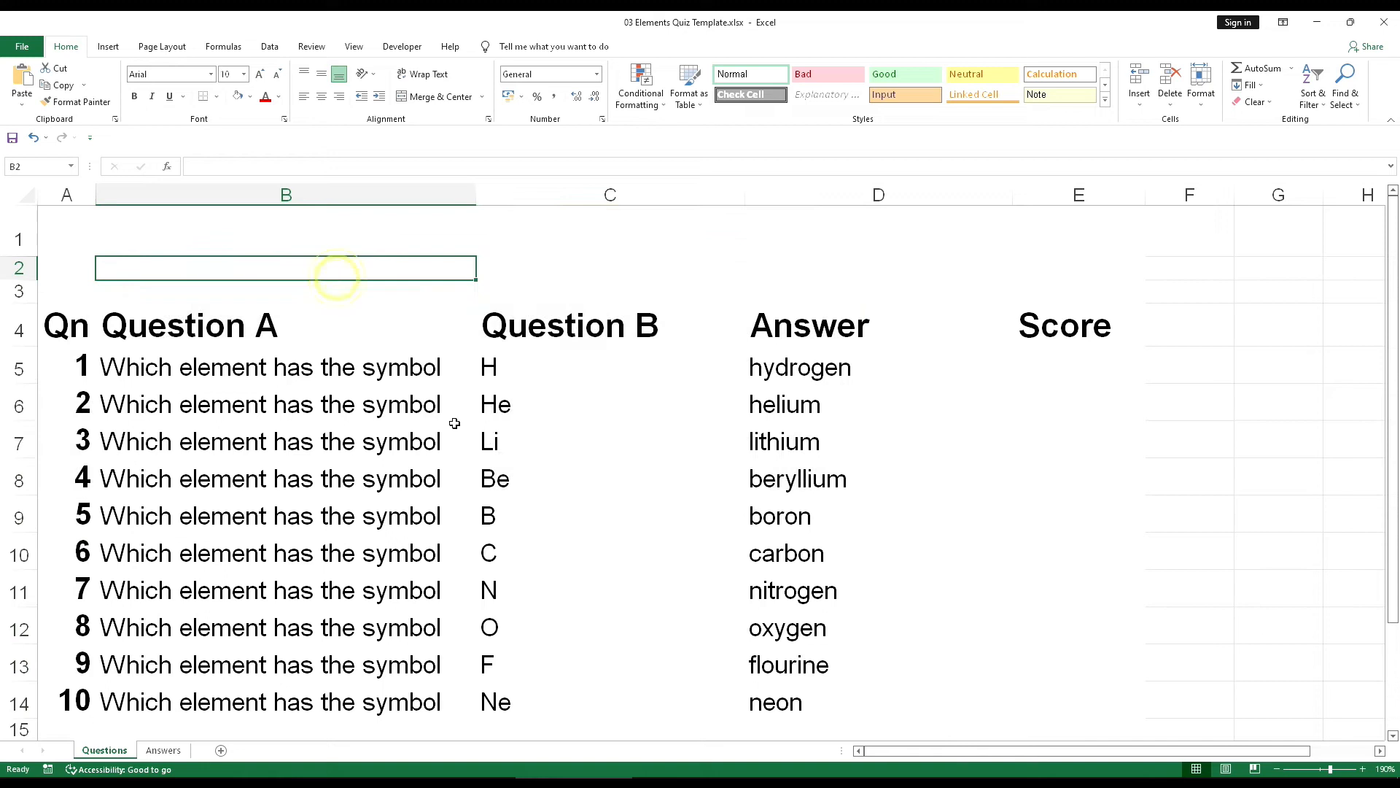
Step: Apply All Borders to the quiz table in A4:E14, including the header row
click(54, 326)
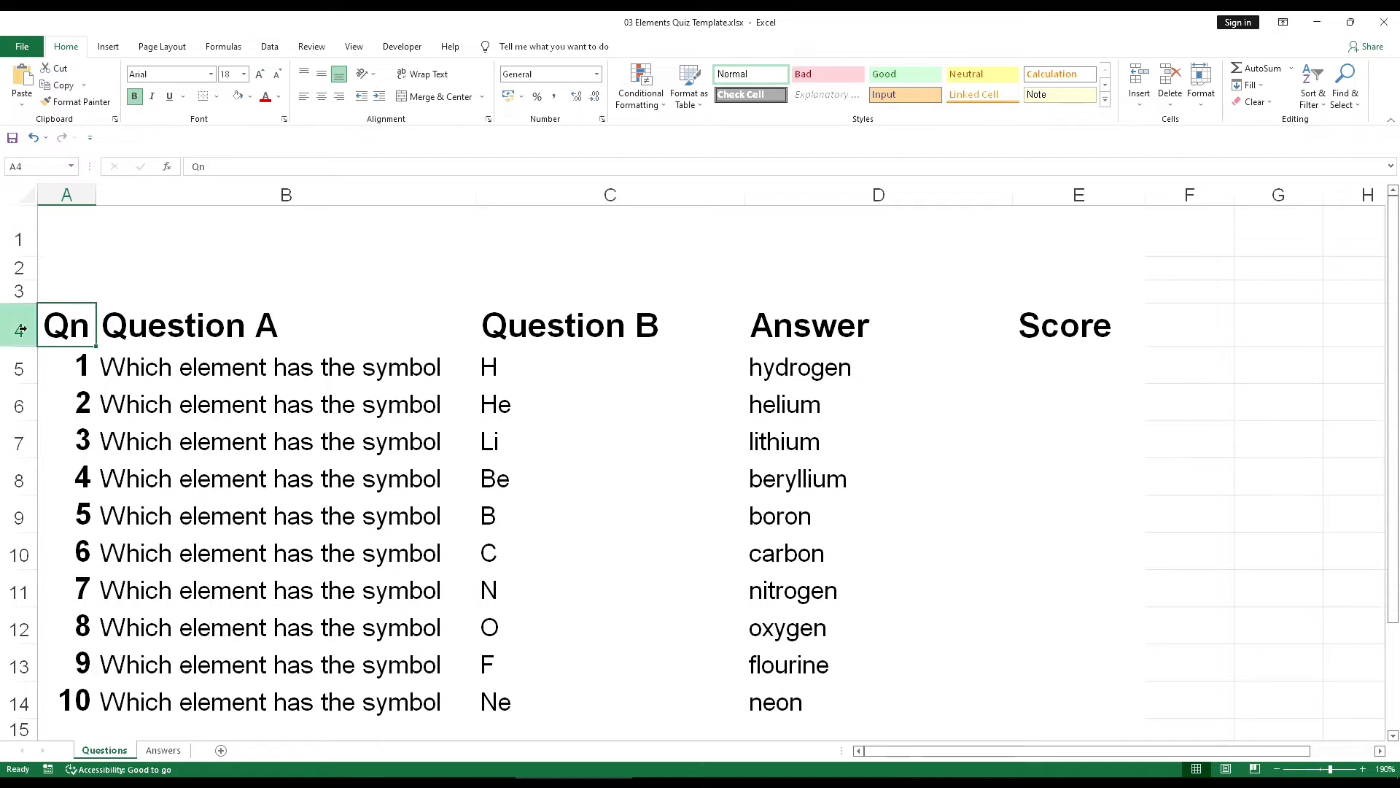
drag(64, 327, 1068, 683)
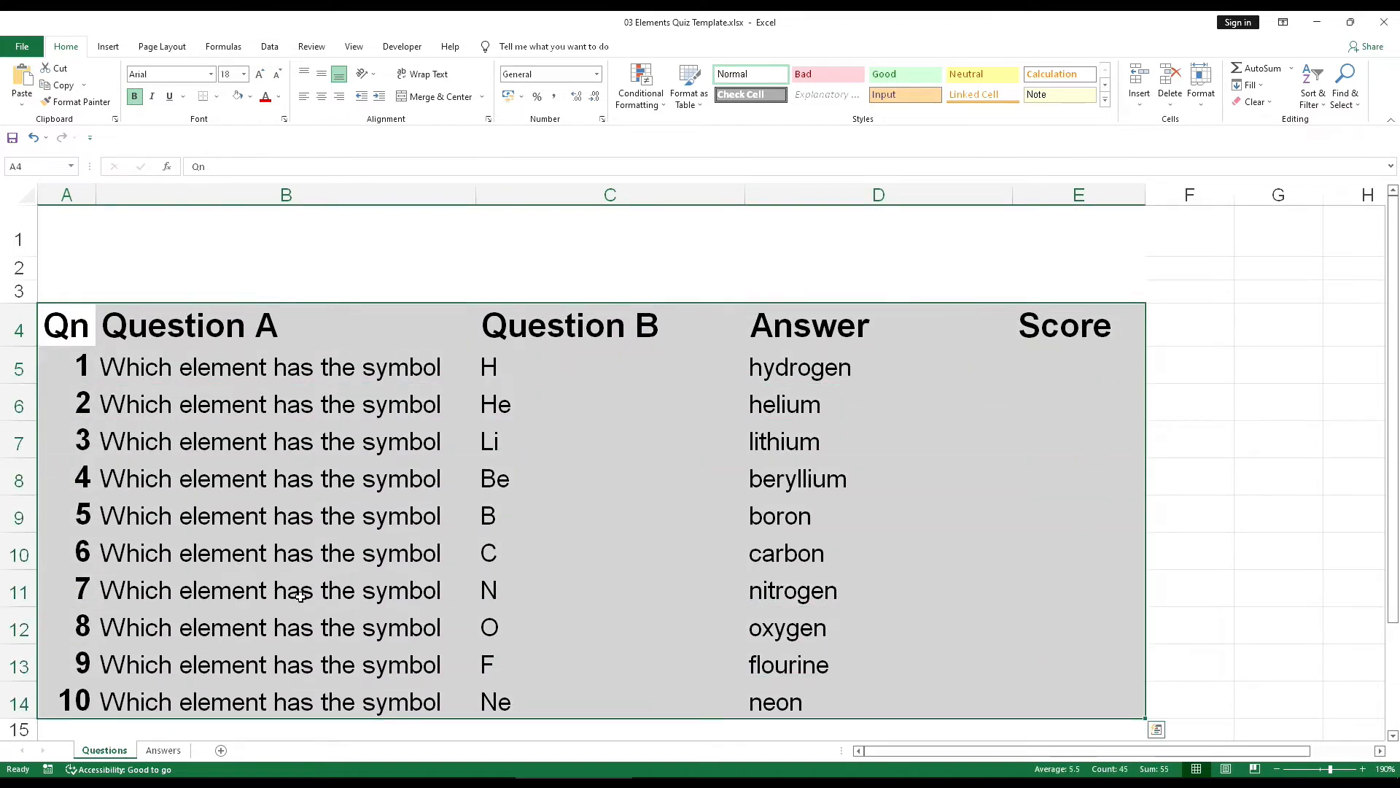
click(217, 96)
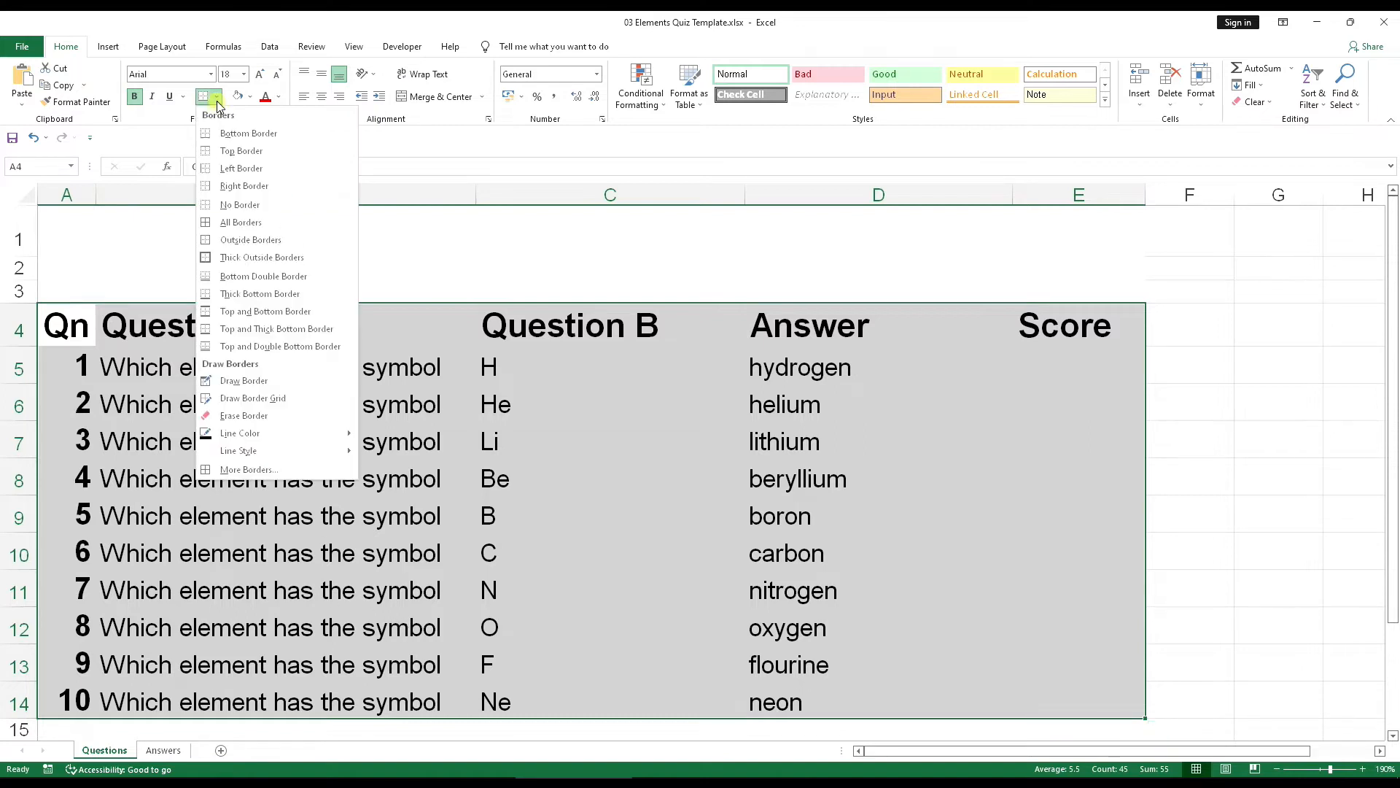
click(232, 222)
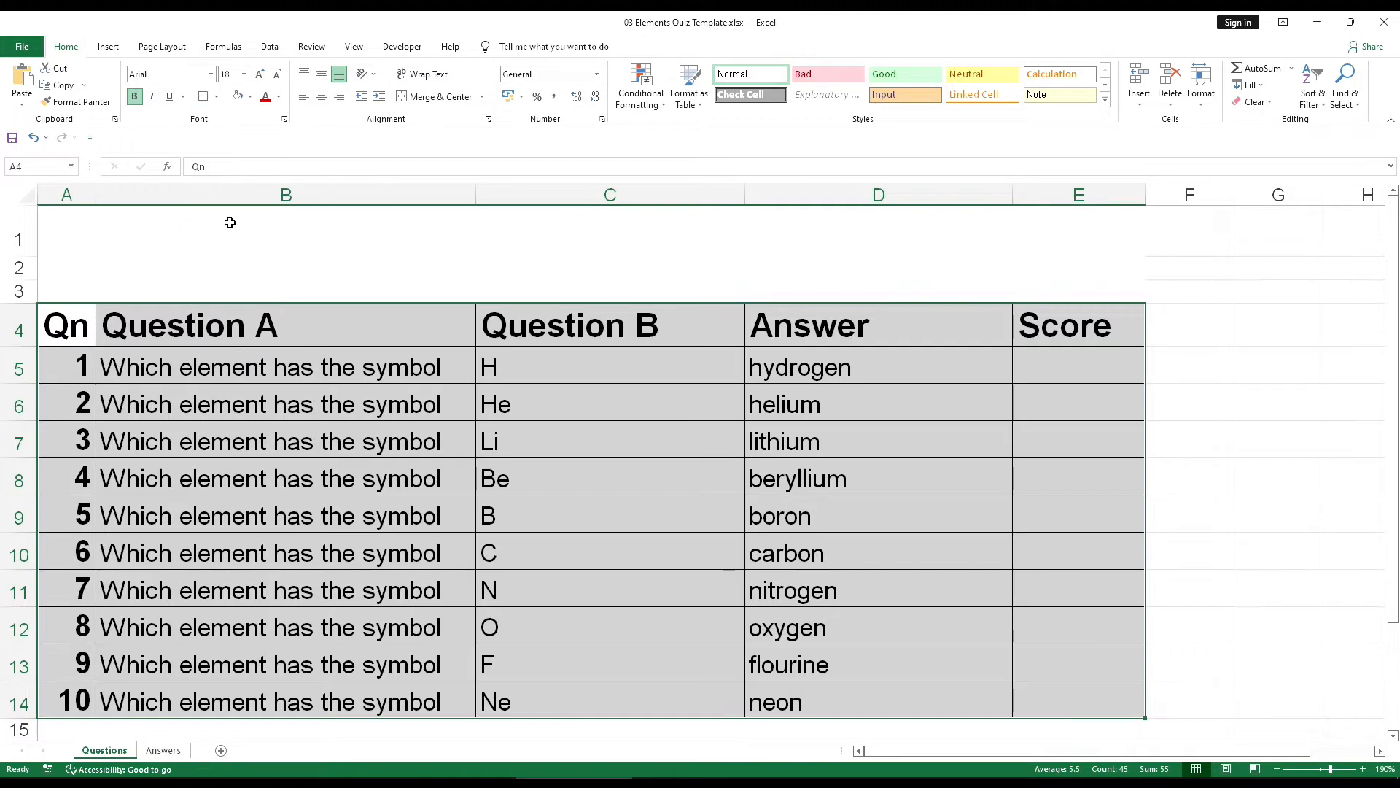
click(243, 230)
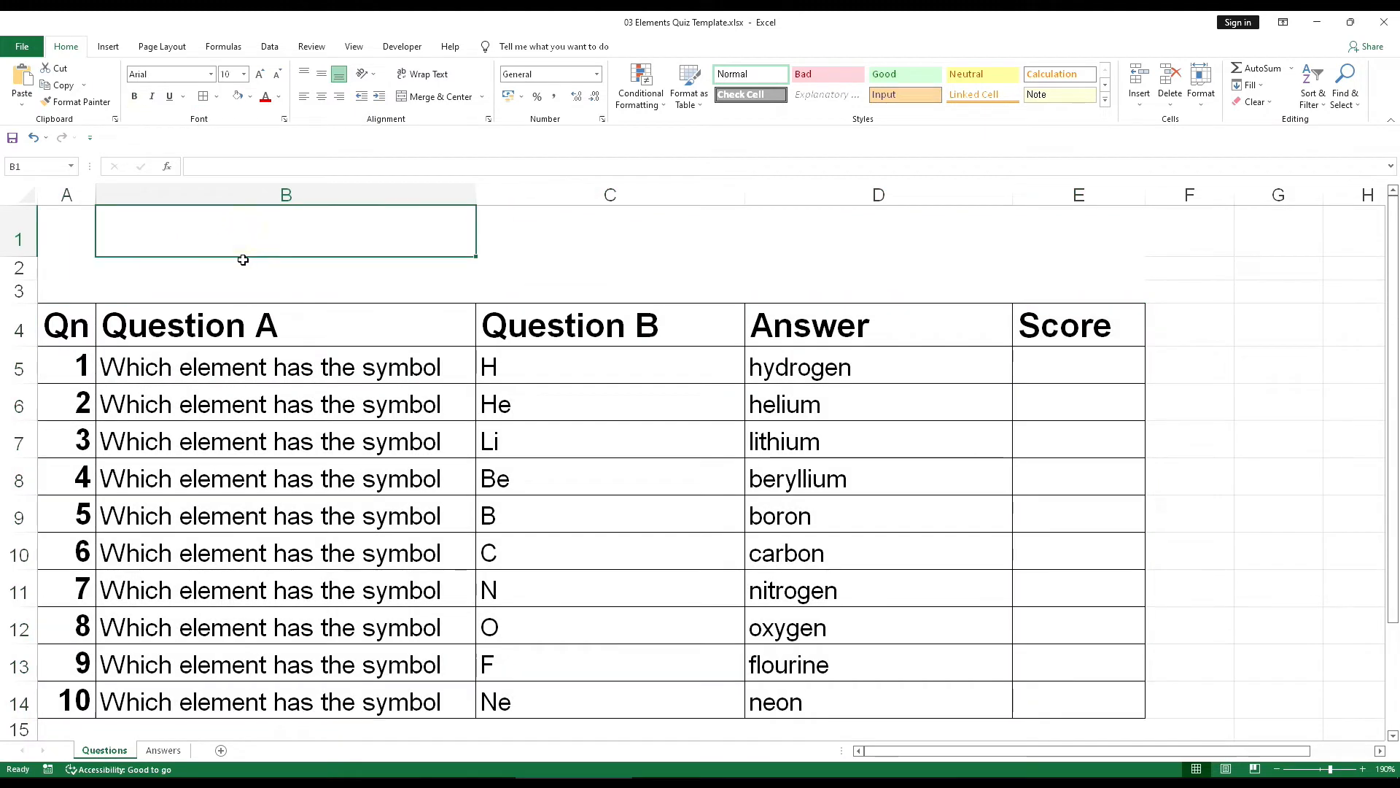
drag(63, 230, 1081, 632)
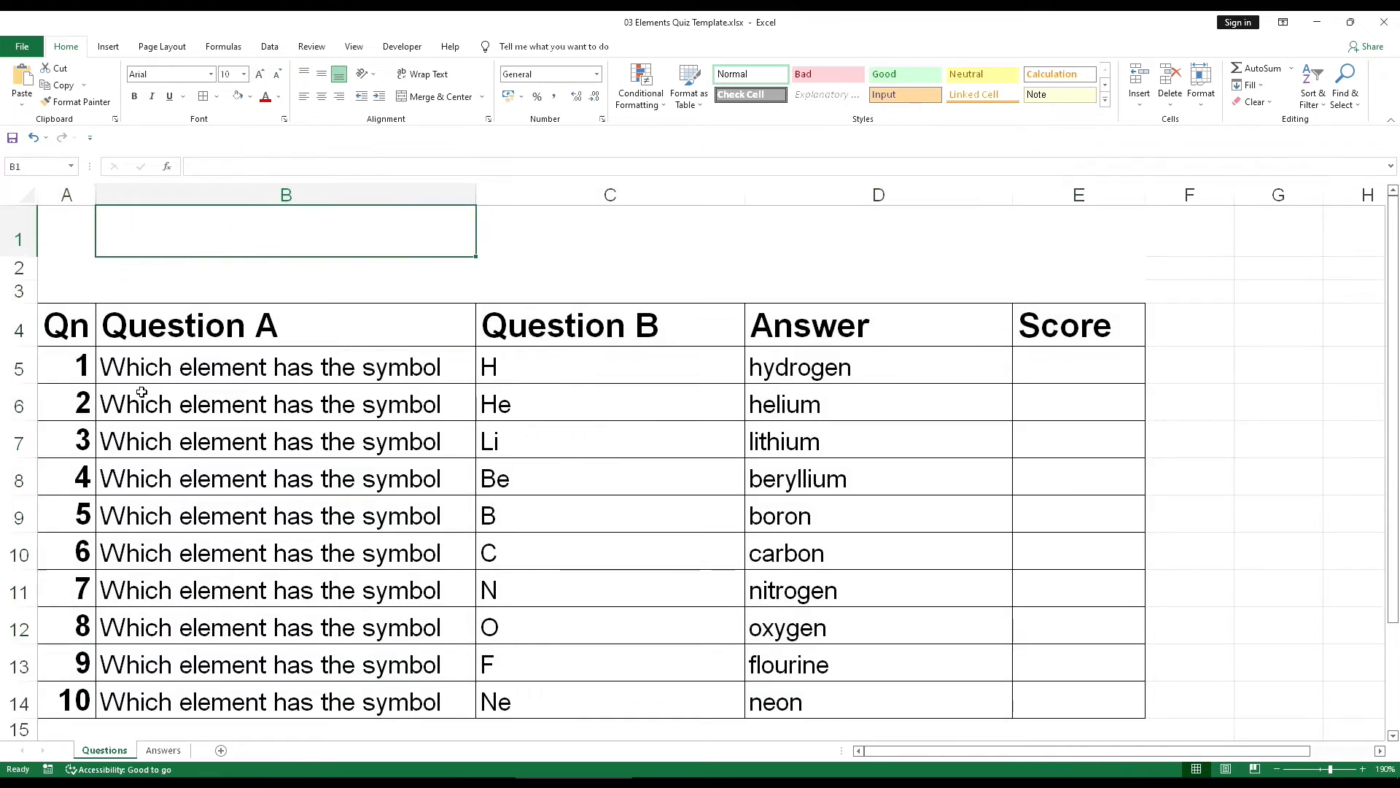
mouse_move(69, 328)
mouse_down()
mouse_move(938, 597)
mouse_move(1044, 692)
mouse_up()
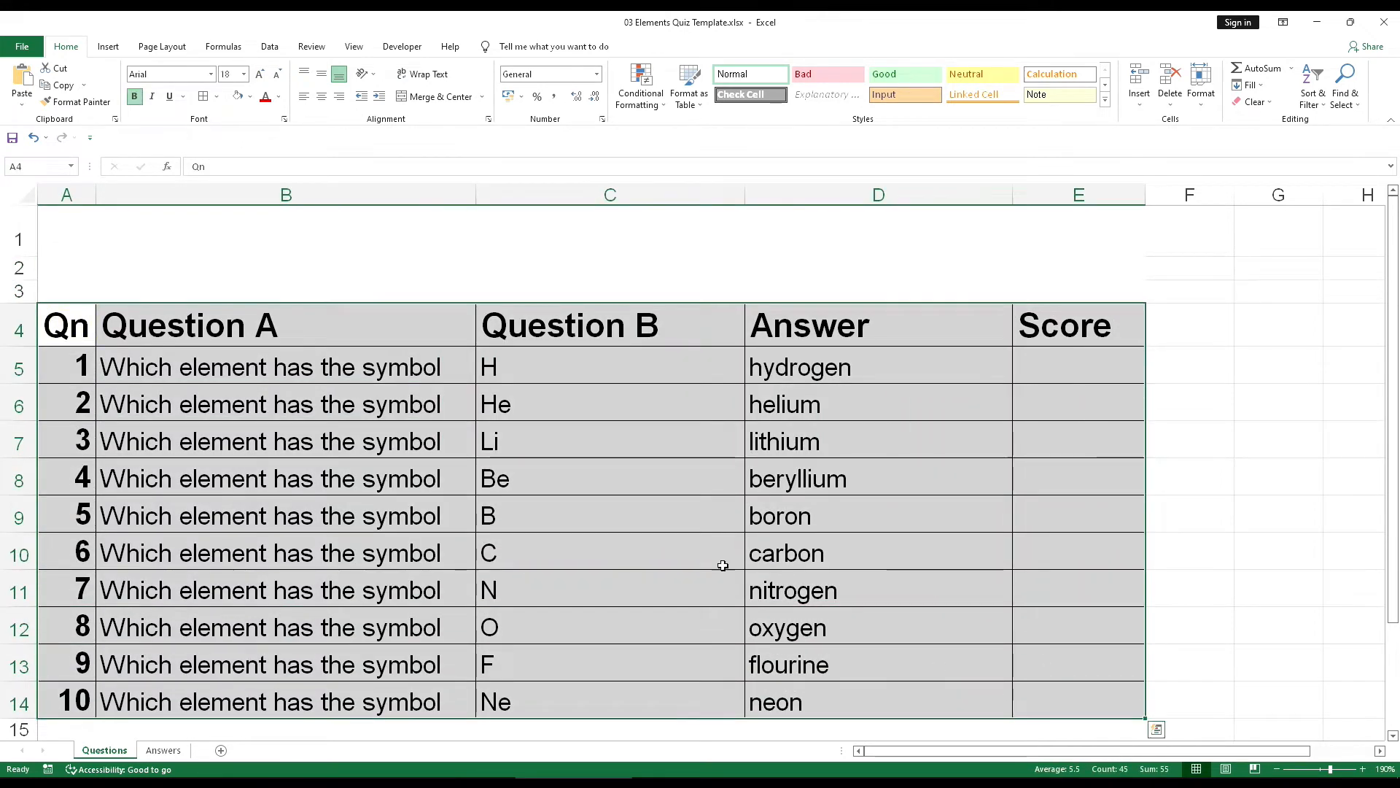
click(274, 365)
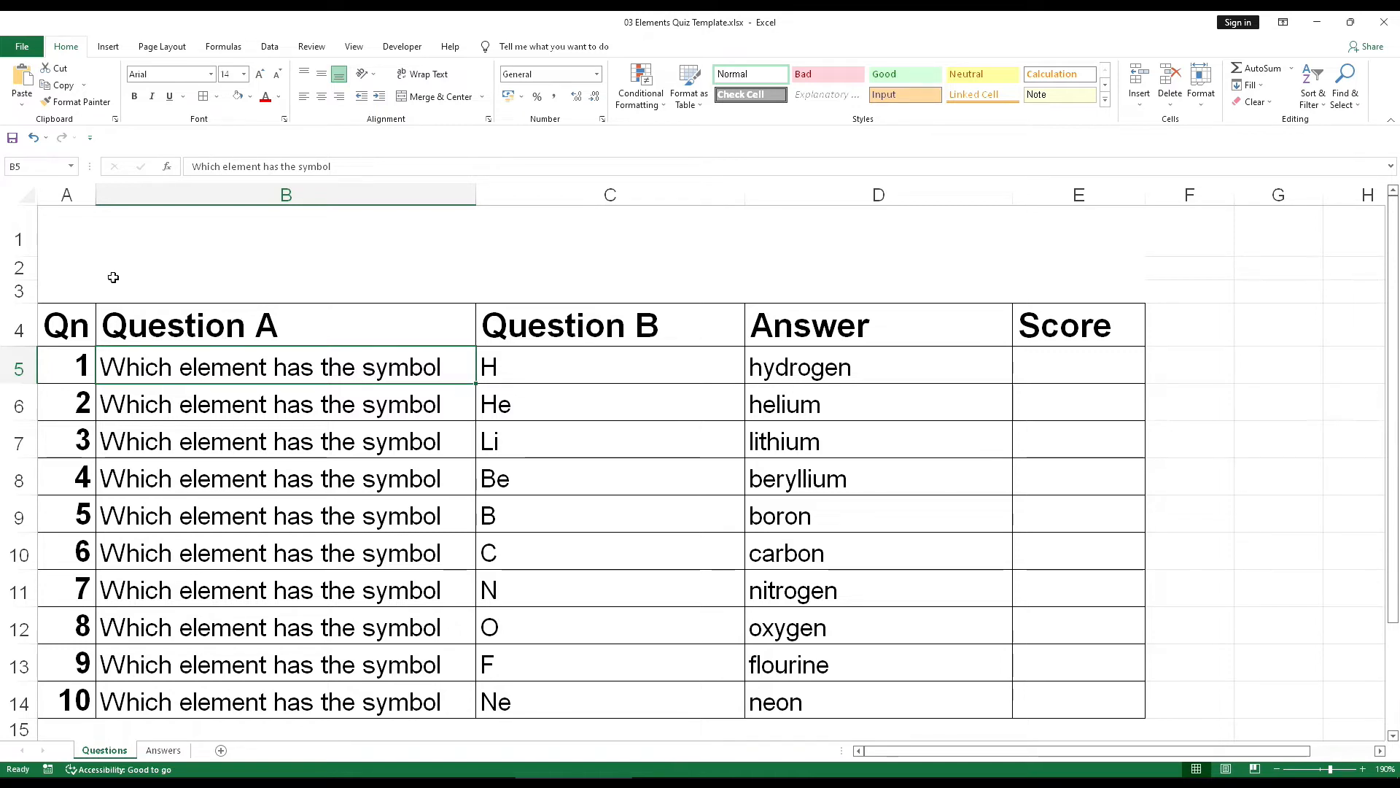
Step: Insert a blank row above row 2, between the title row and the quiz table
right_click(20, 269)
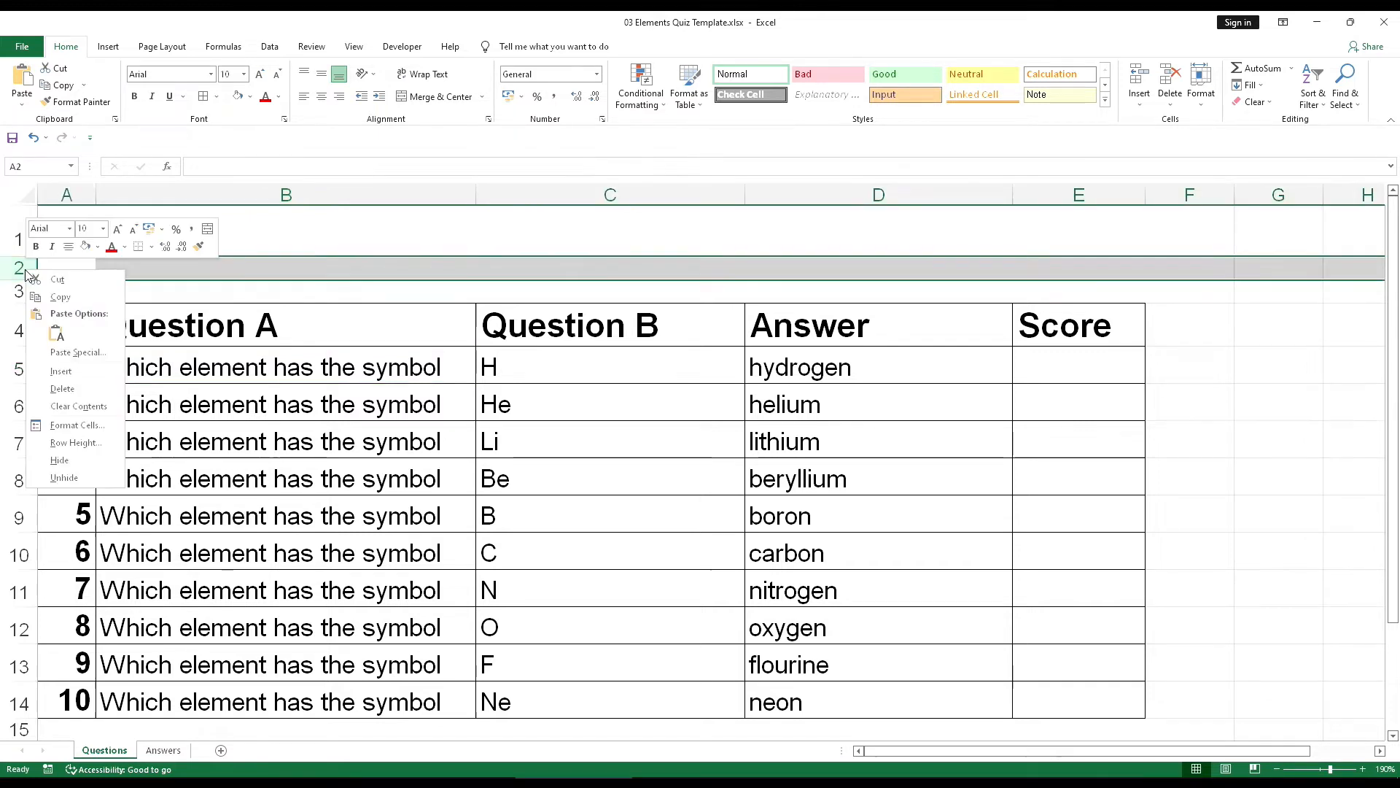
click(61, 371)
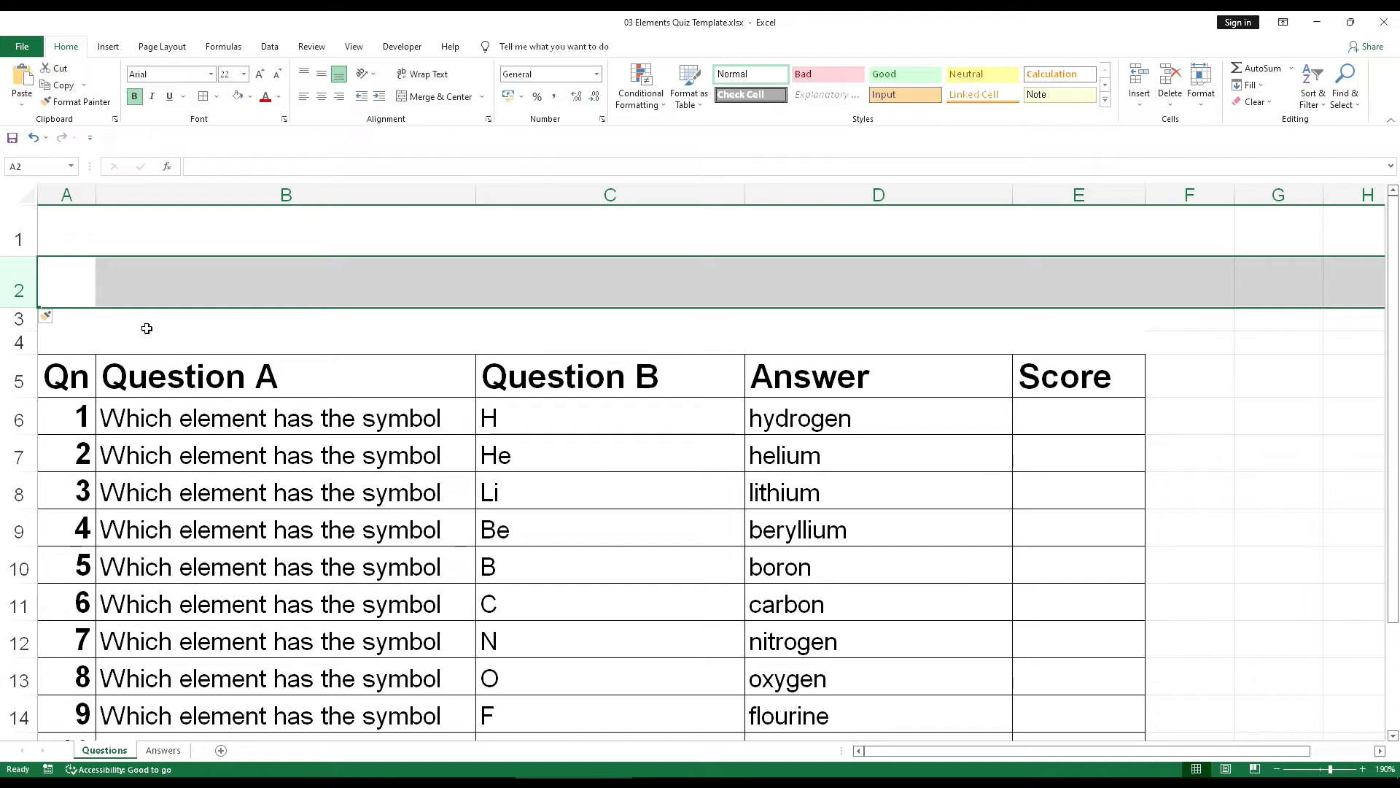
click(76, 285)
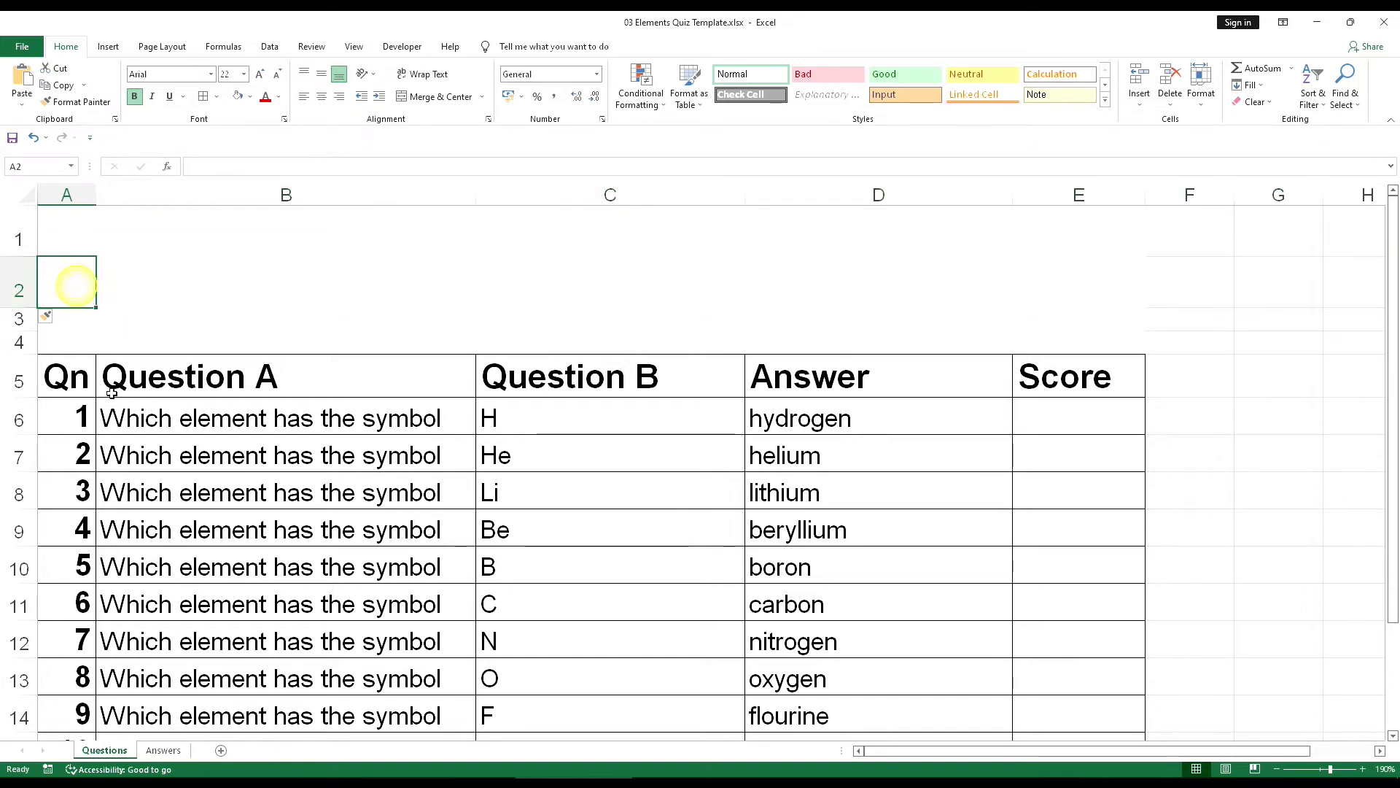
Step: Enter the label "Name:" with a capital N in cell A3
click(70, 321)
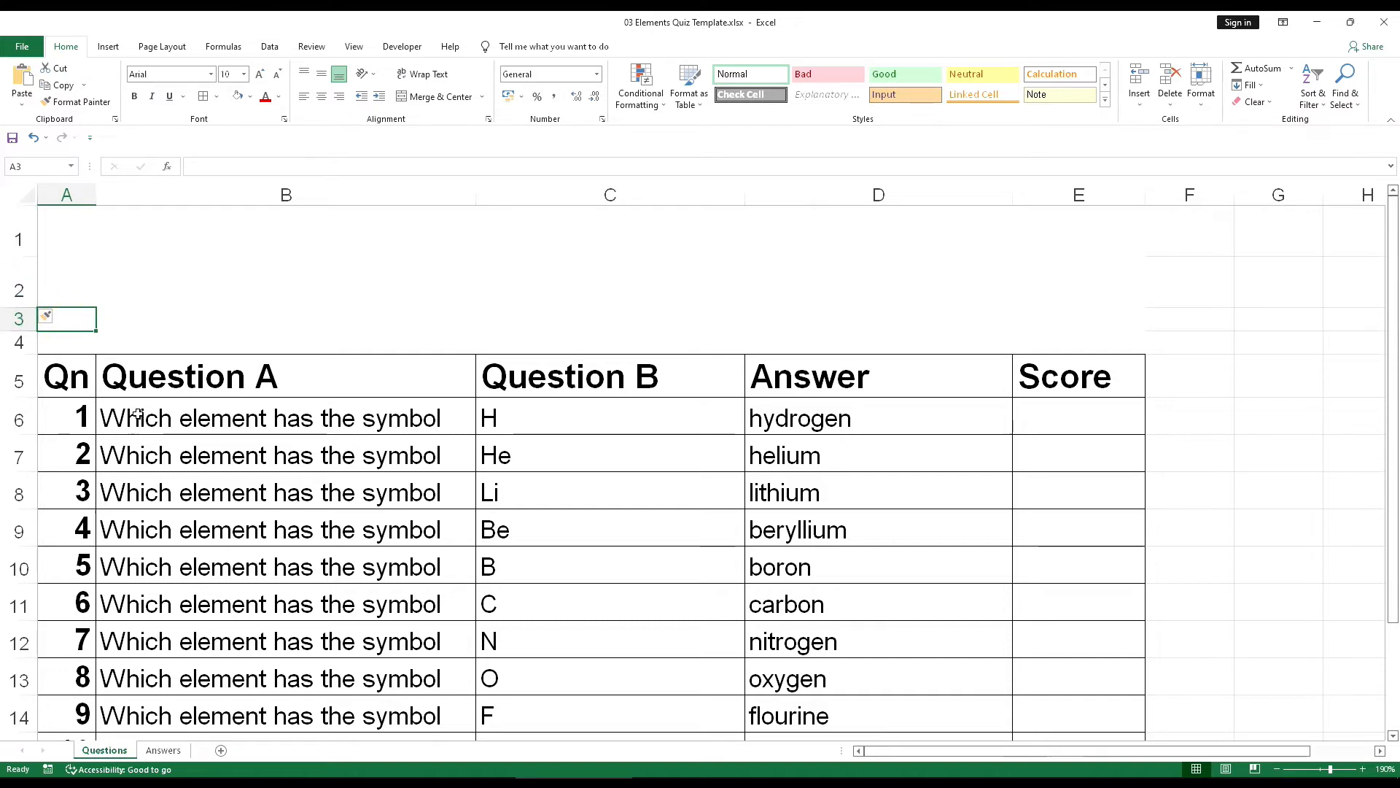
text(na)
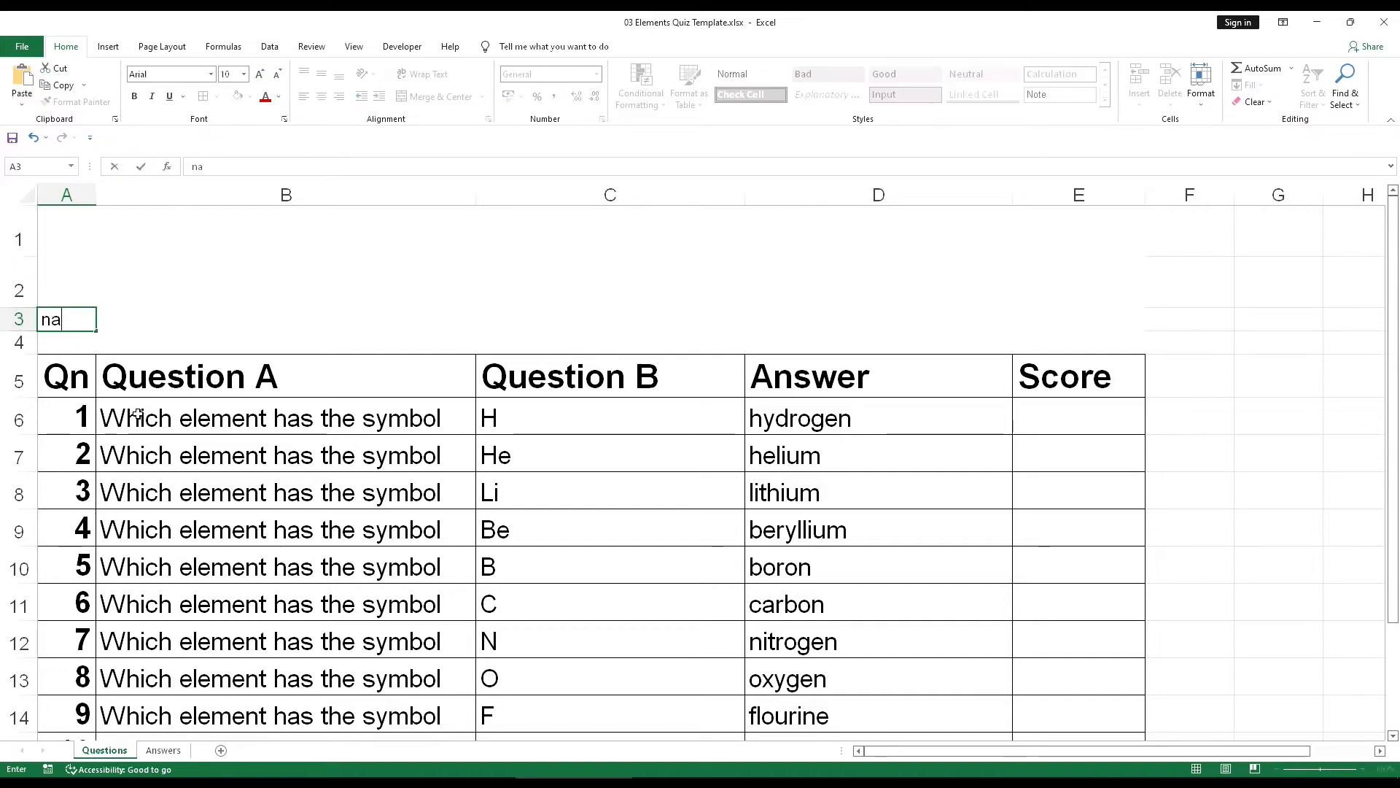
text(me:)
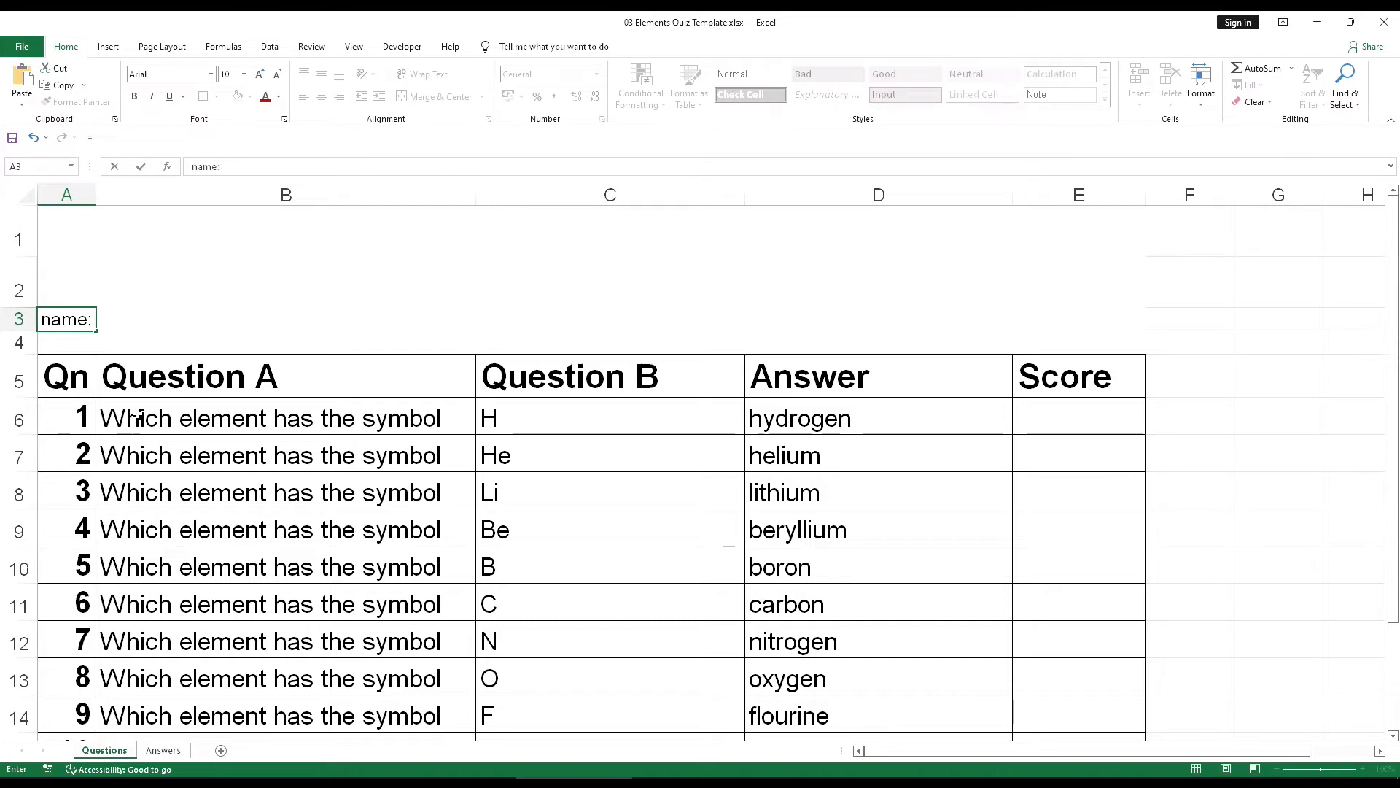
key(BackSpace)
key(BackSpace)
key(BackSpace)
key(BackSpace)
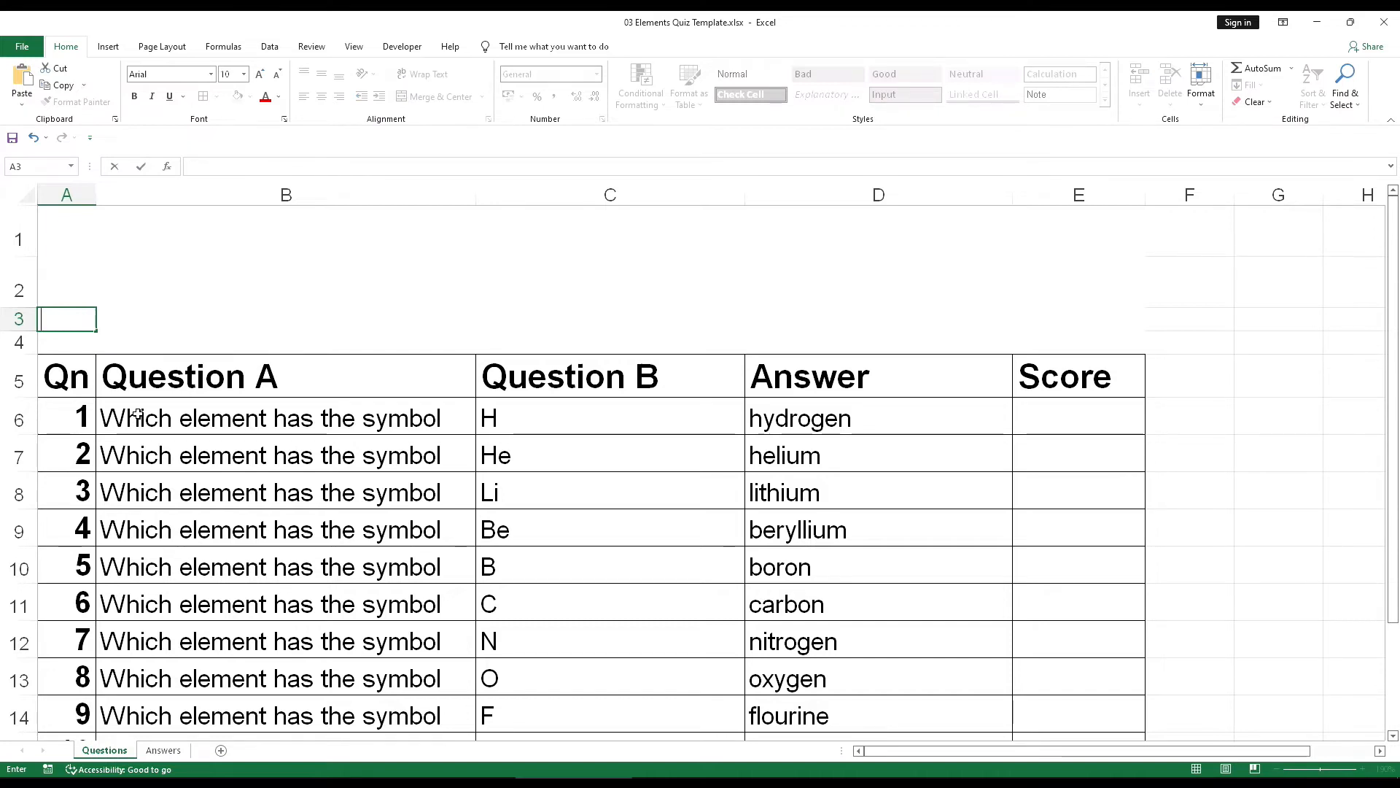
text(ame)
key(BackSpace)
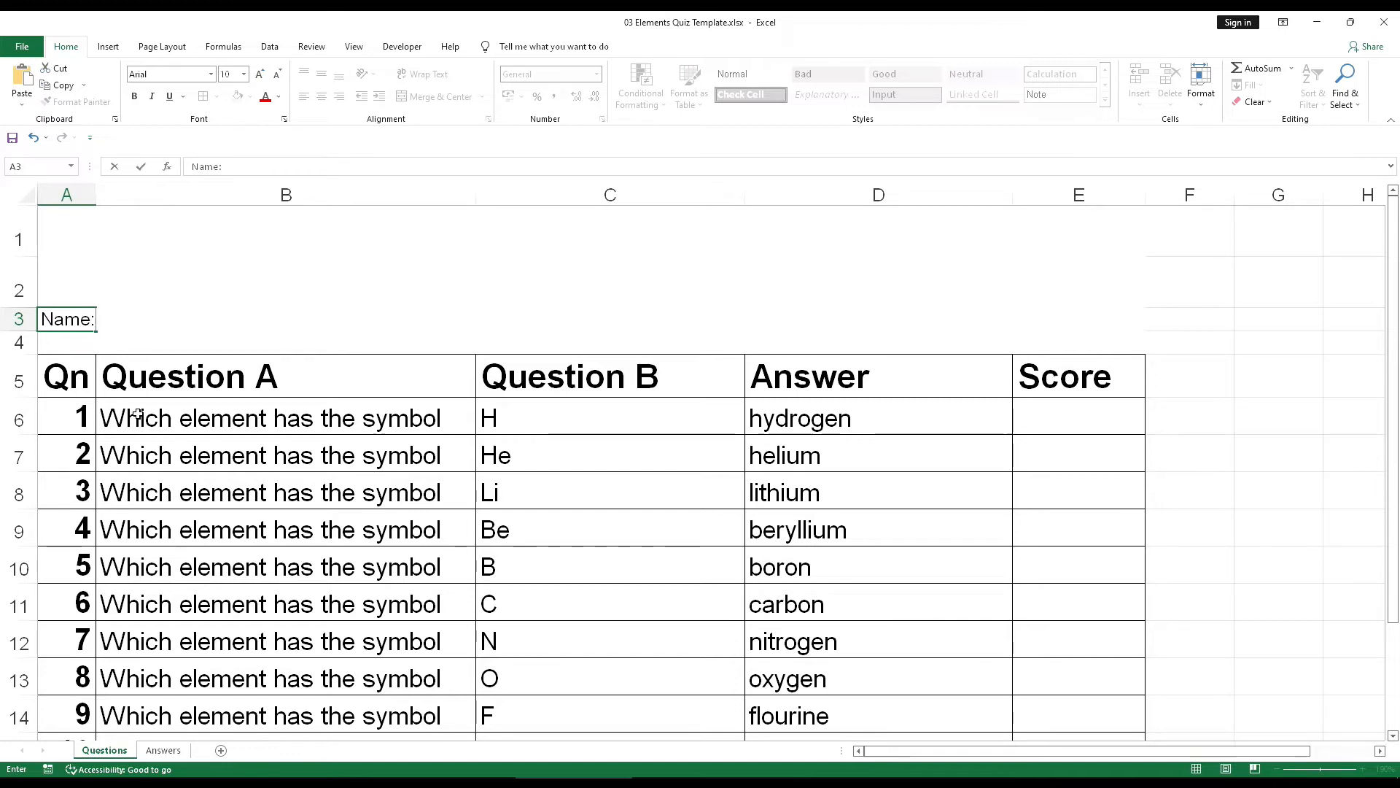
text(e:)
key(Return)
key(Up)
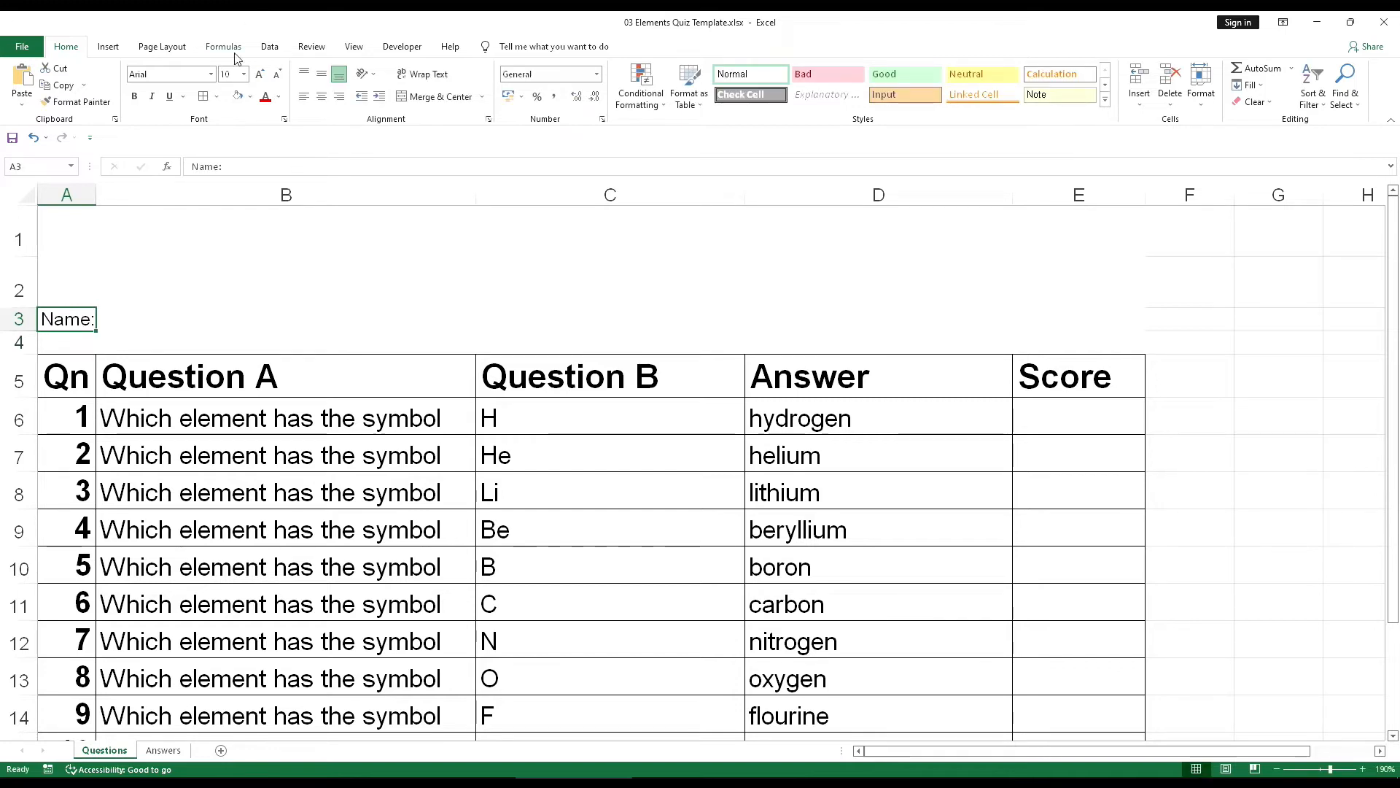
Step: Format the "Name:" label in A3 as 16 pt bold and widen column A so the label fits
click(244, 74)
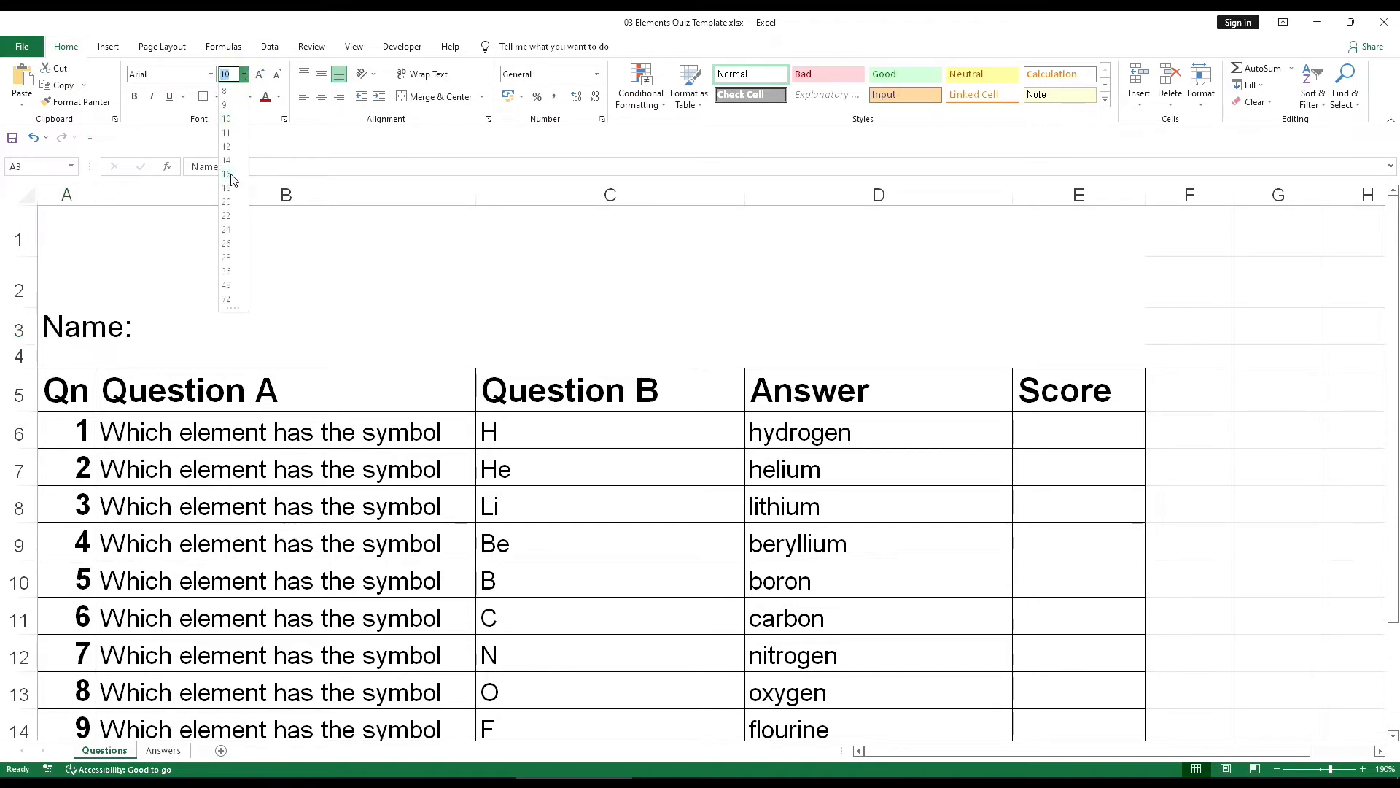
click(229, 174)
click(135, 96)
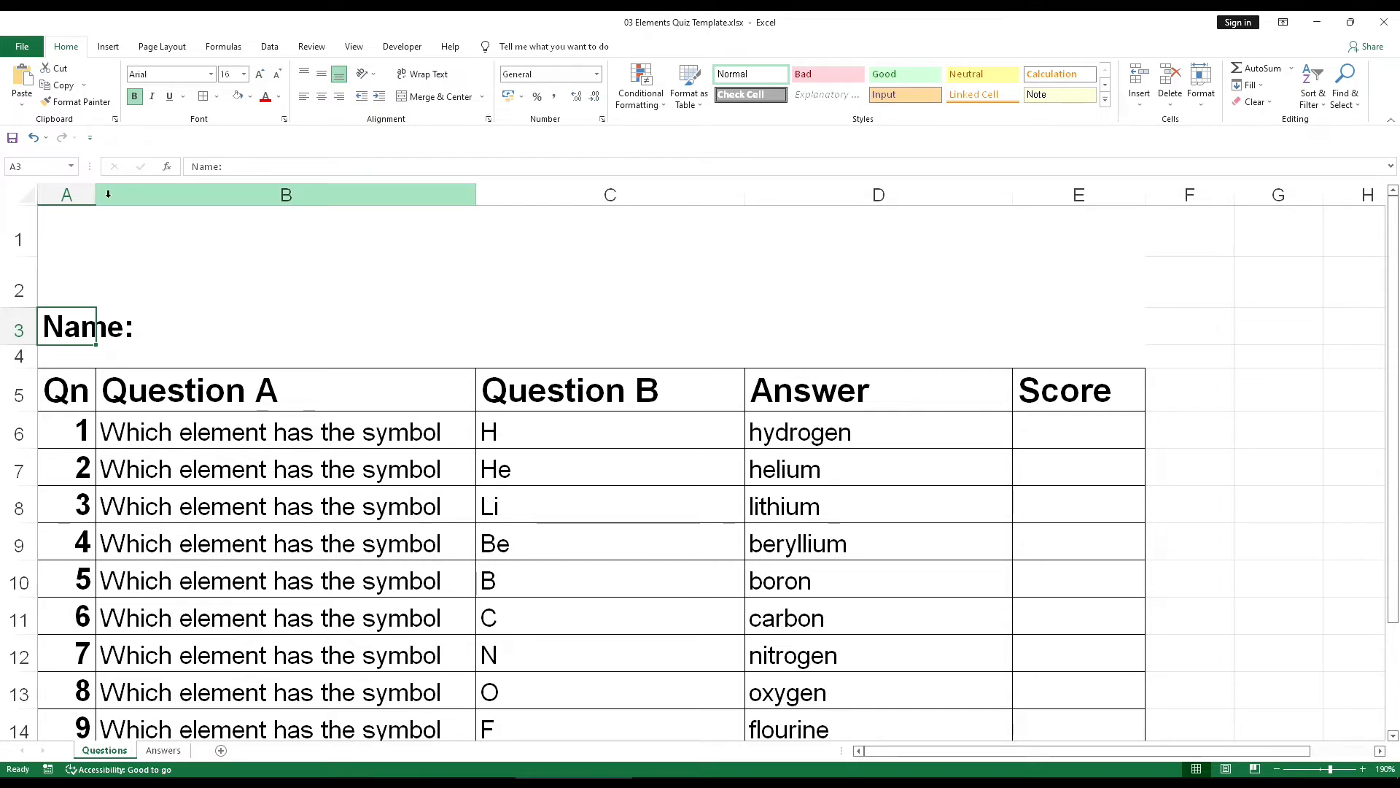
drag(96, 192, 135, 194)
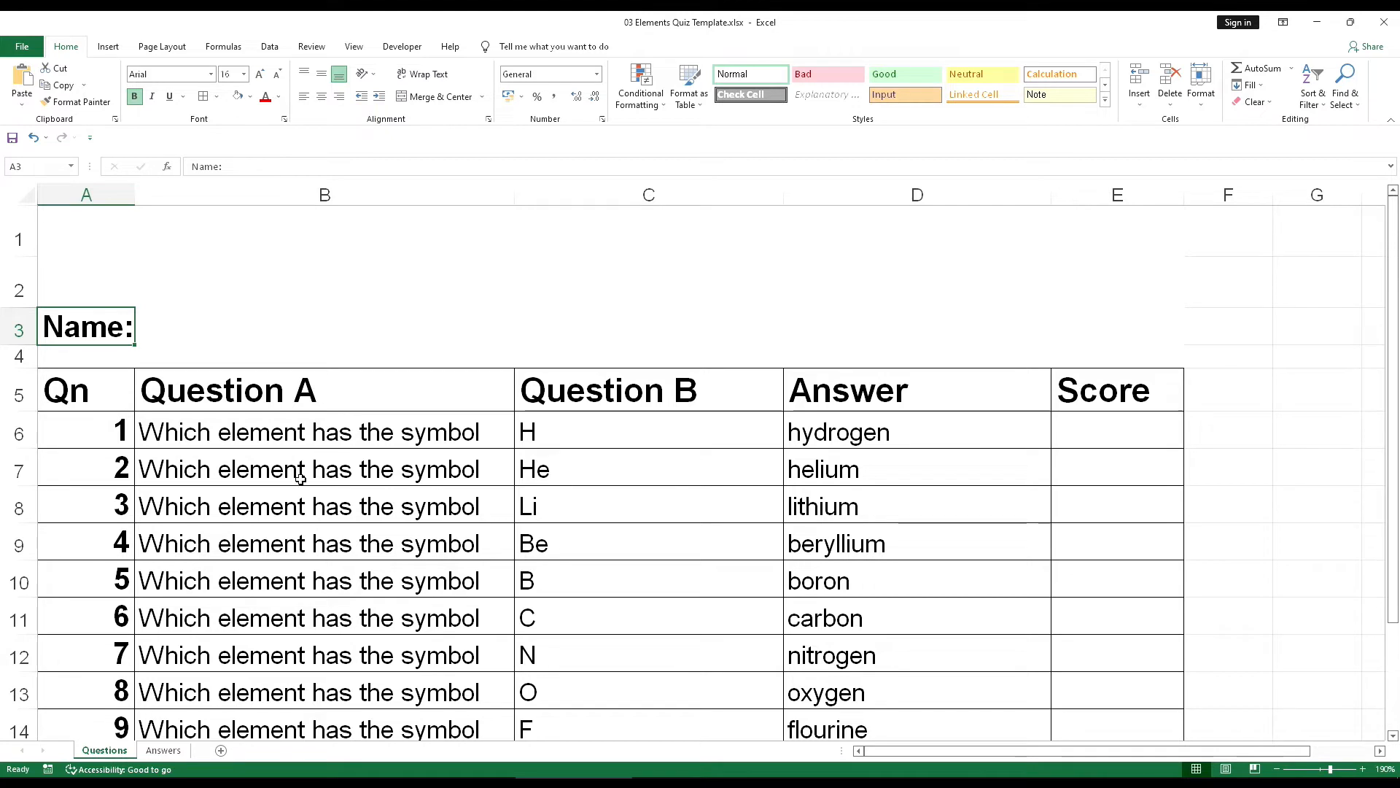
Step: Apply Thick Outside Borders to cell B3 as the box beside the "Name:" label
click(177, 323)
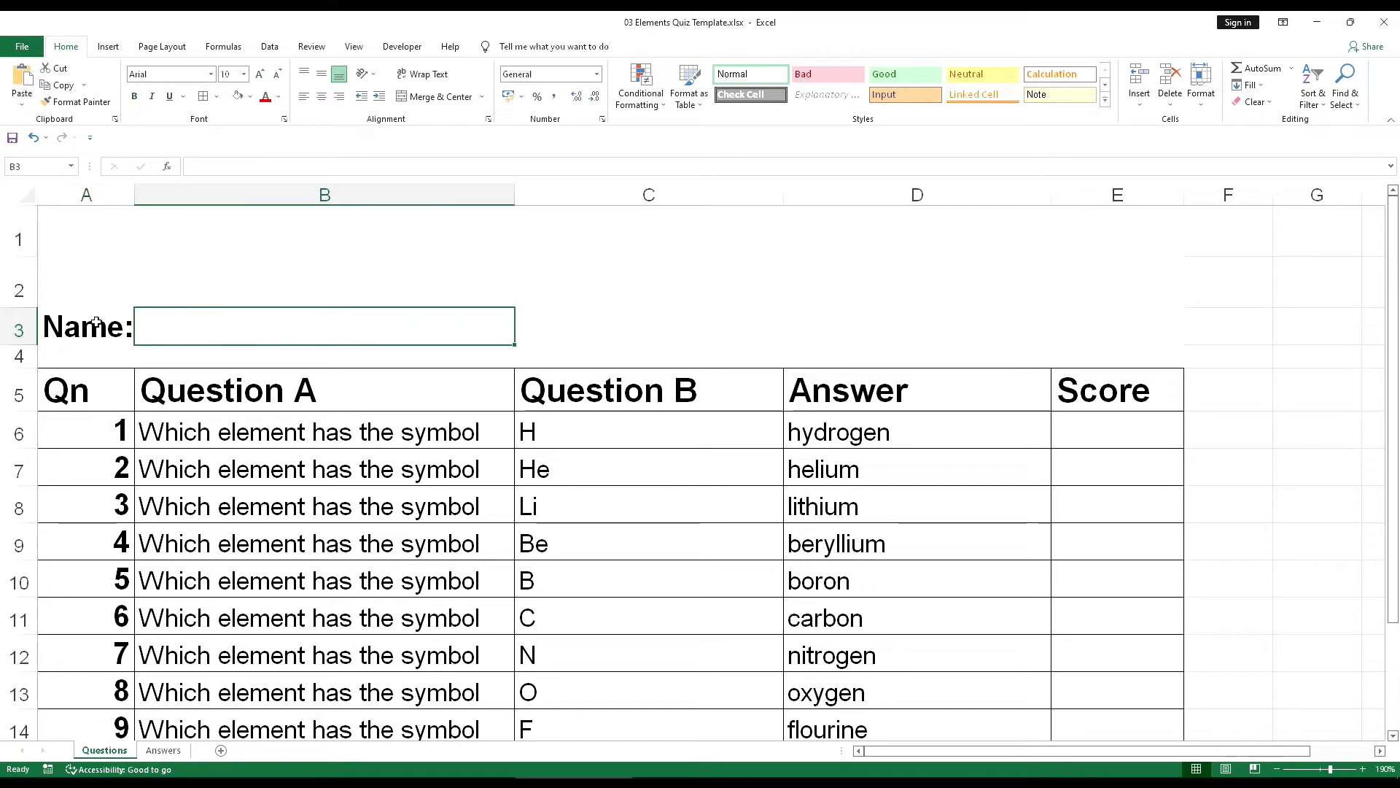
click(216, 96)
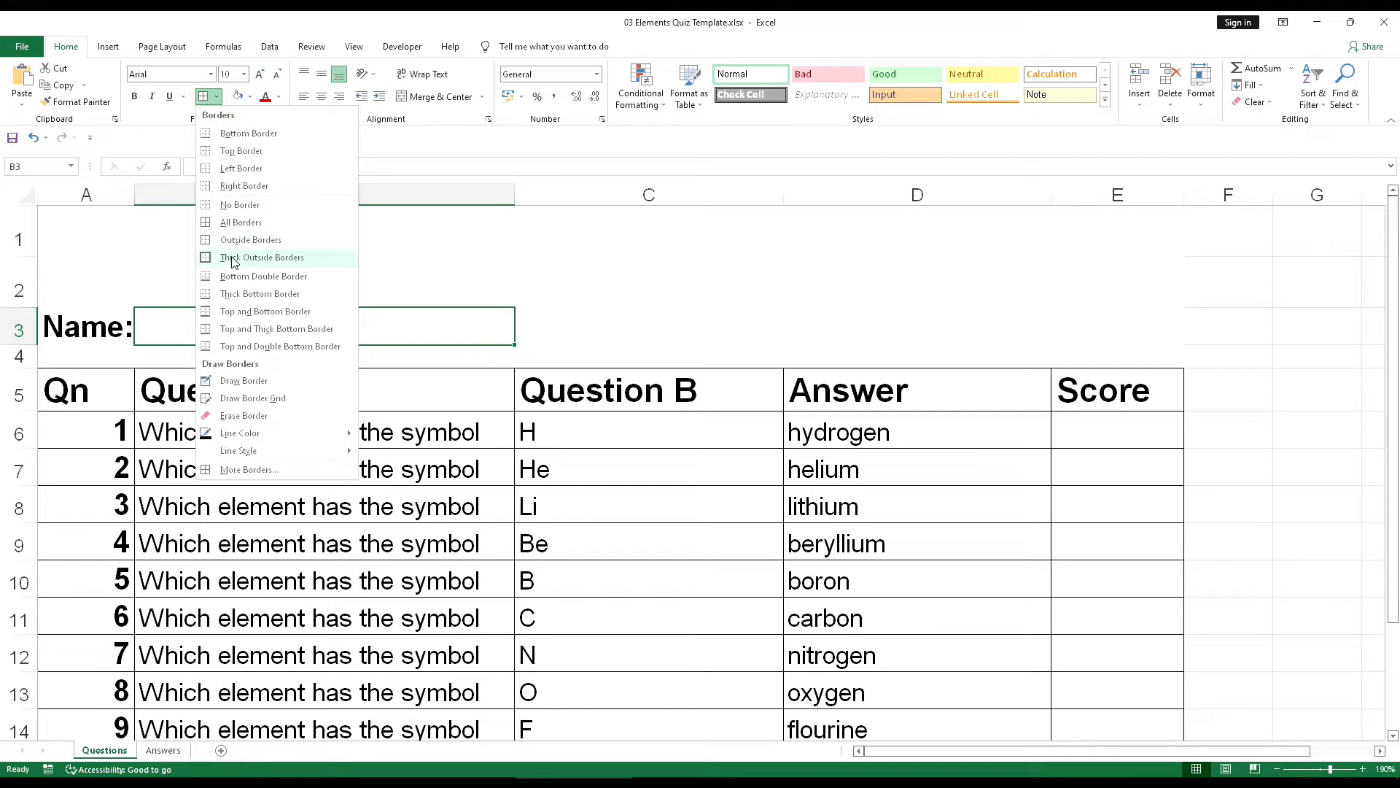
click(262, 258)
click(542, 328)
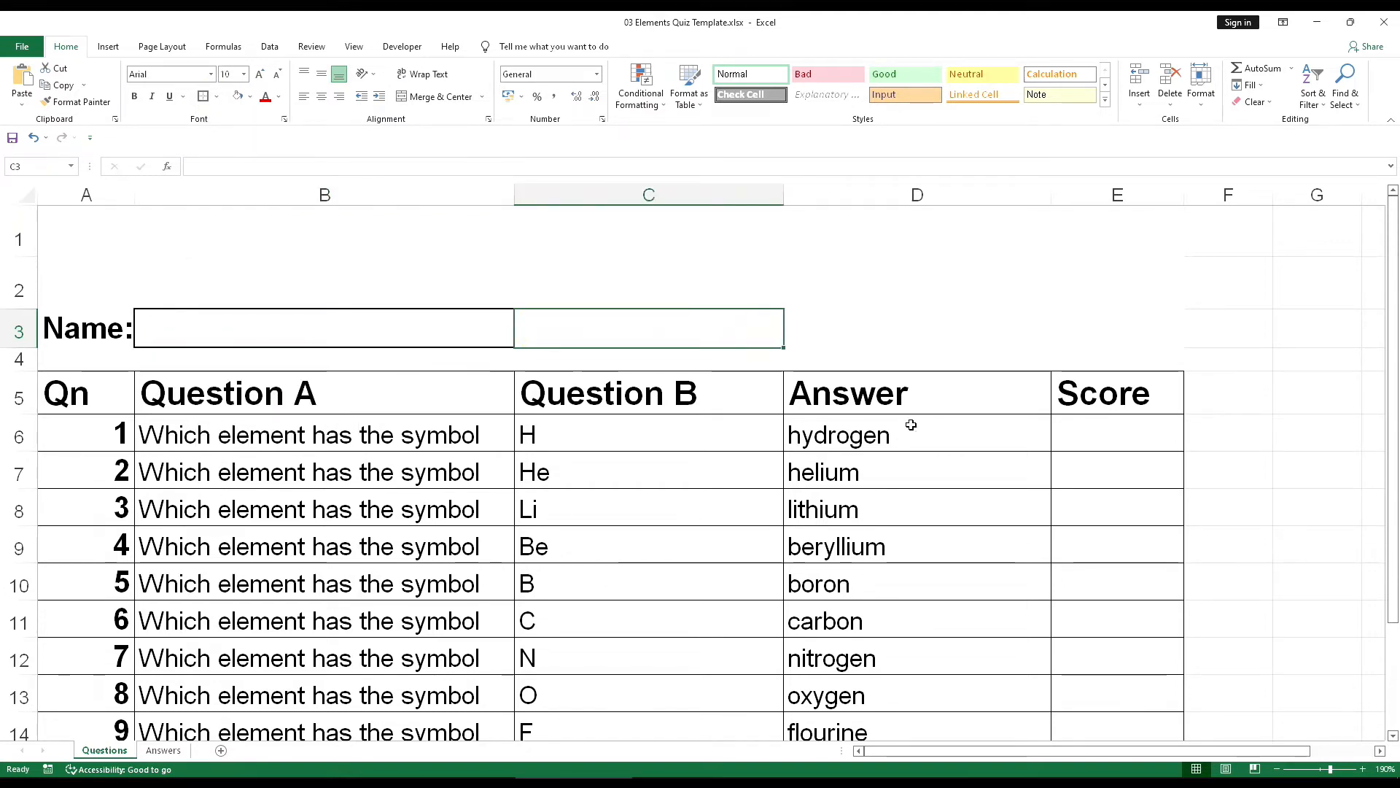
Step: Enter the label "Score:" in cell D3, above the Answer column
click(837, 334)
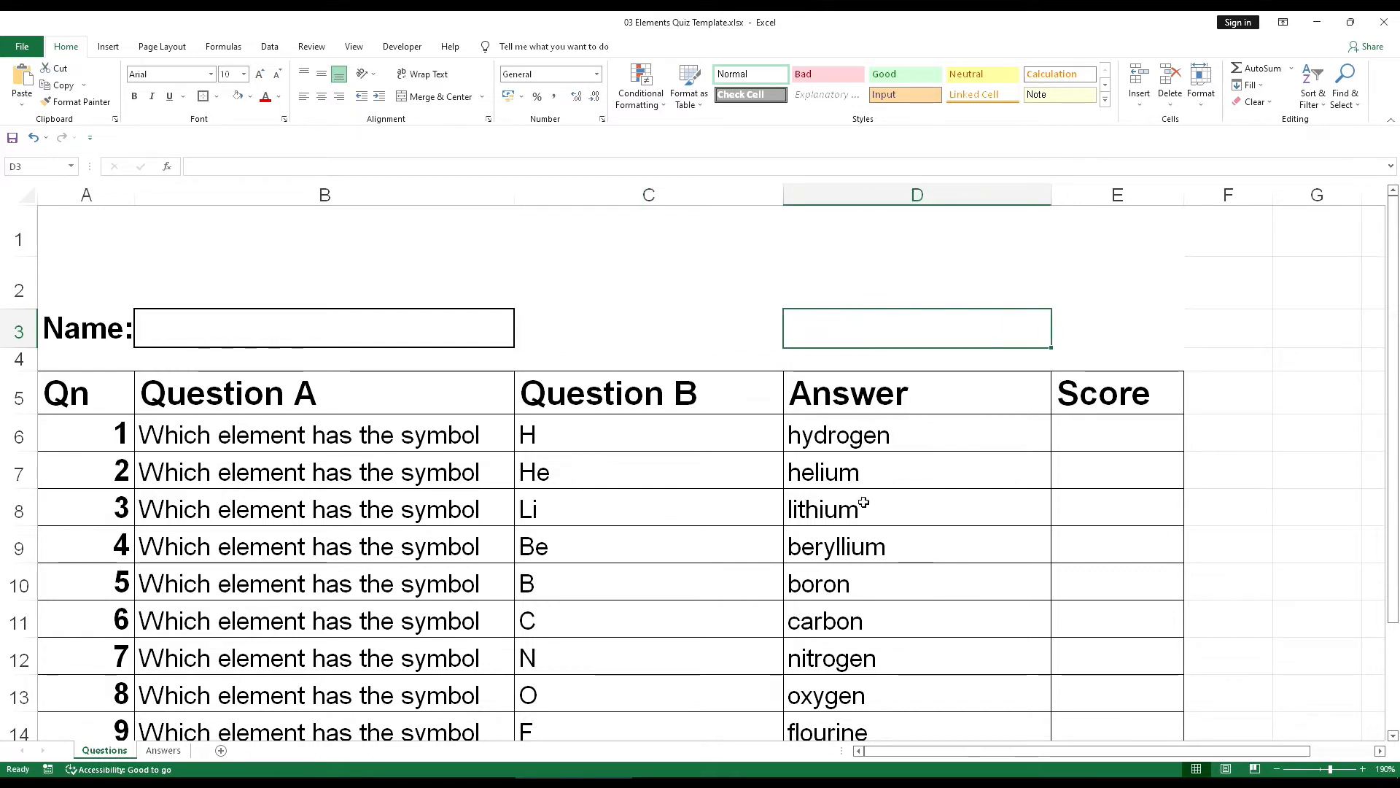
text(Score:)
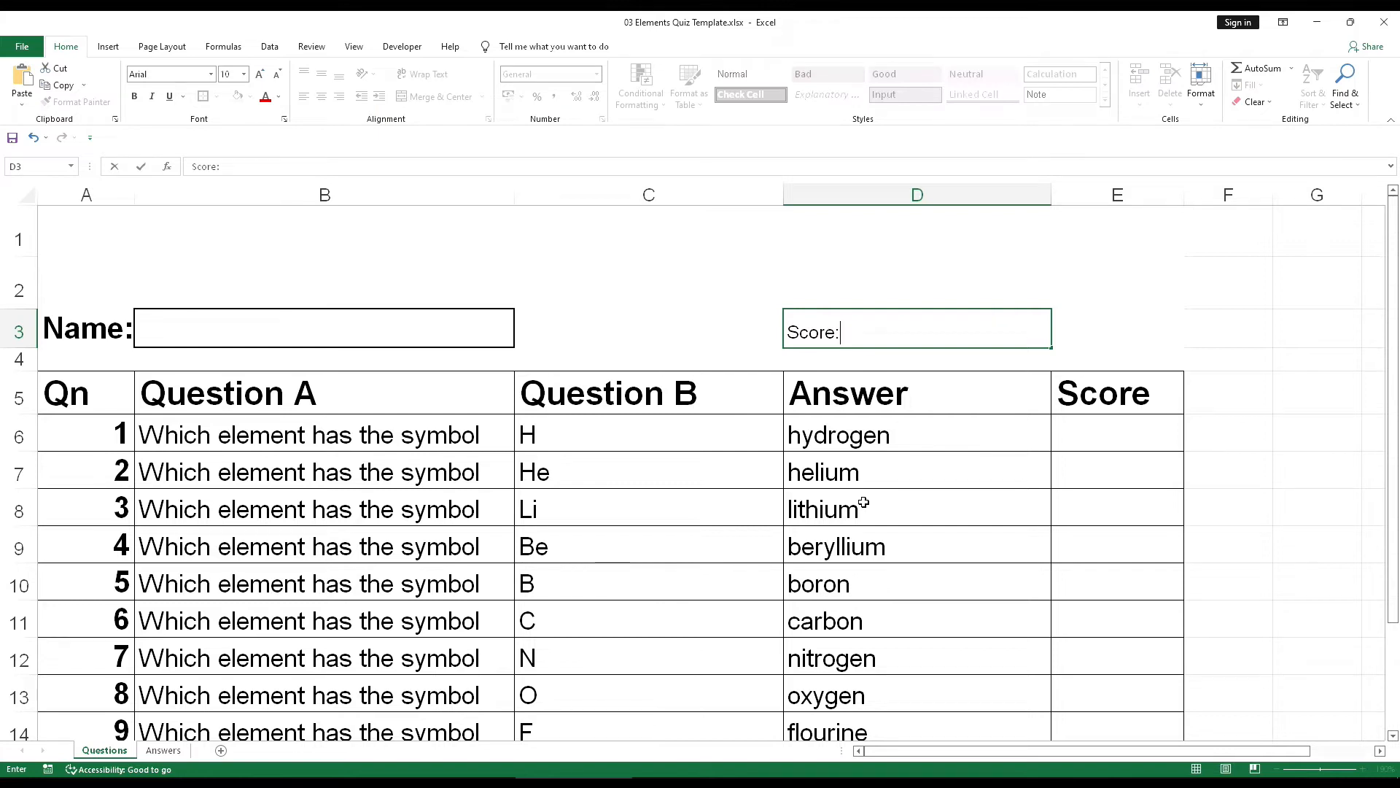
key(Return)
key(Up)
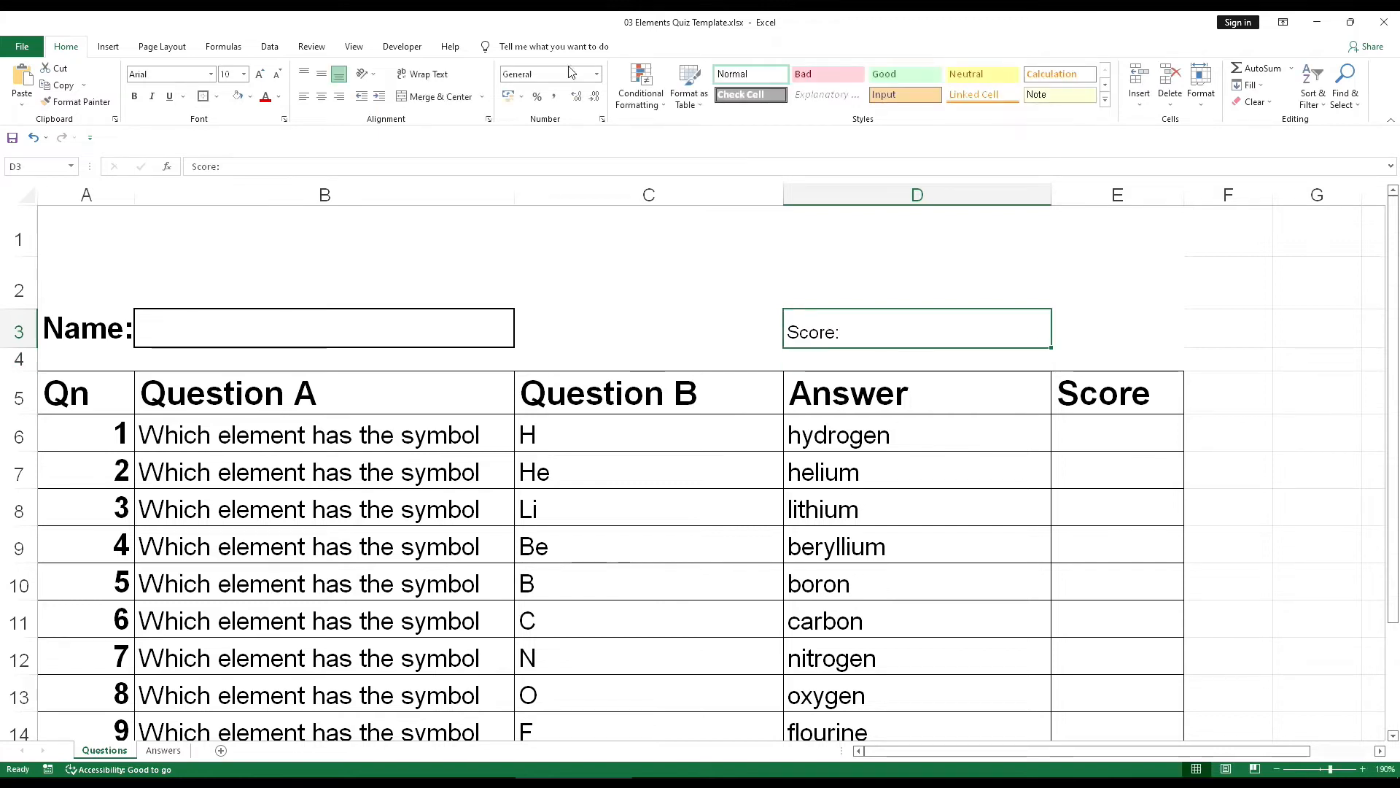
Step: Format the "Score:" label in D3 as 16 pt bold and align it to the right of its cell
click(244, 73)
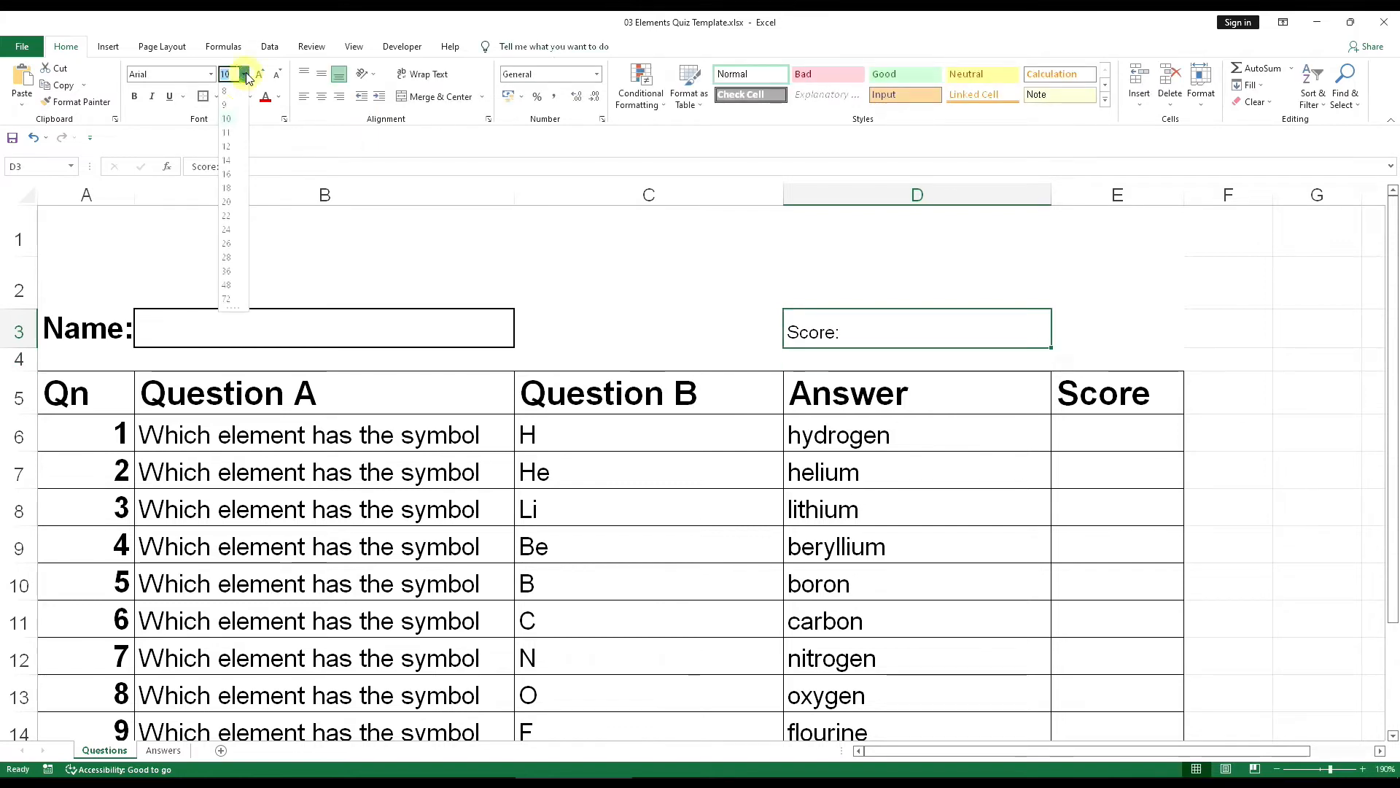
click(226, 175)
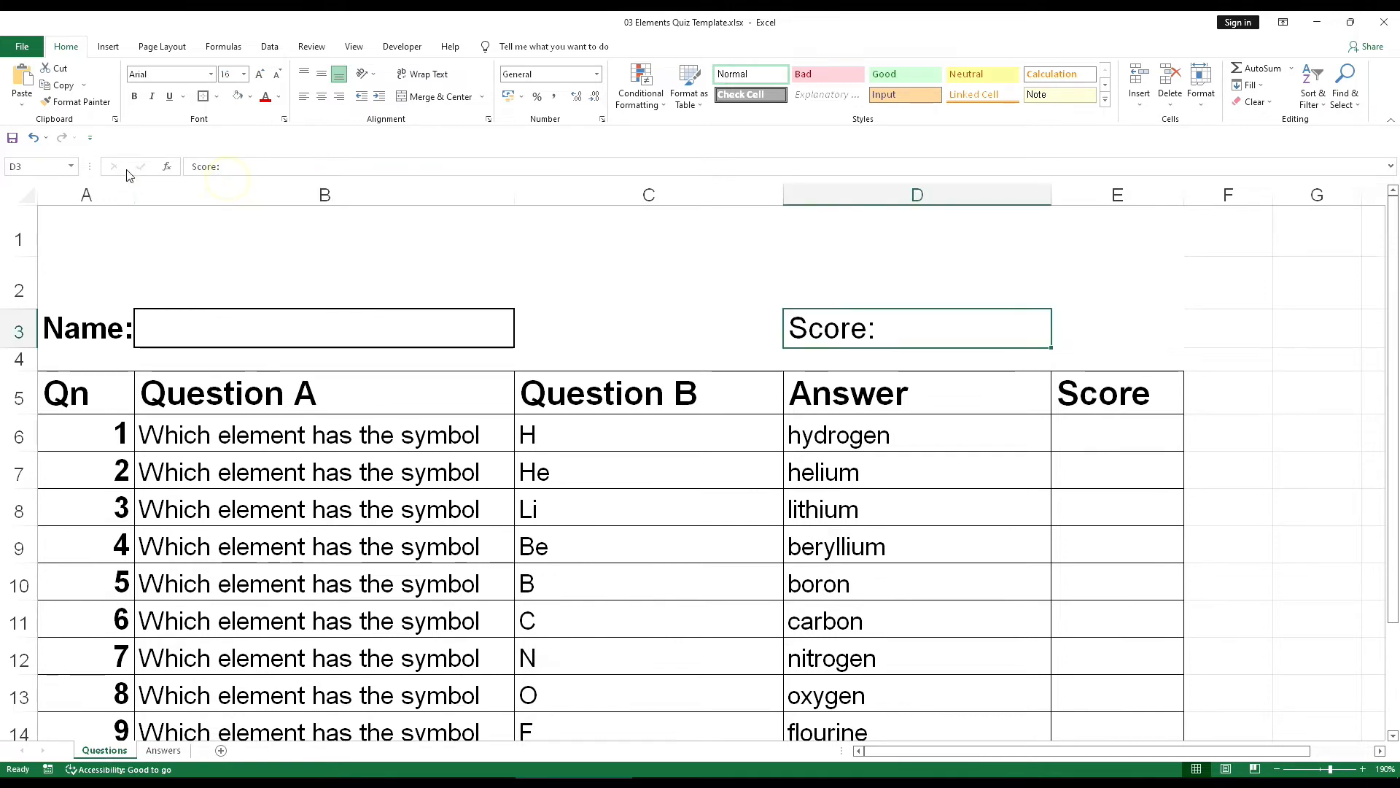
click(134, 97)
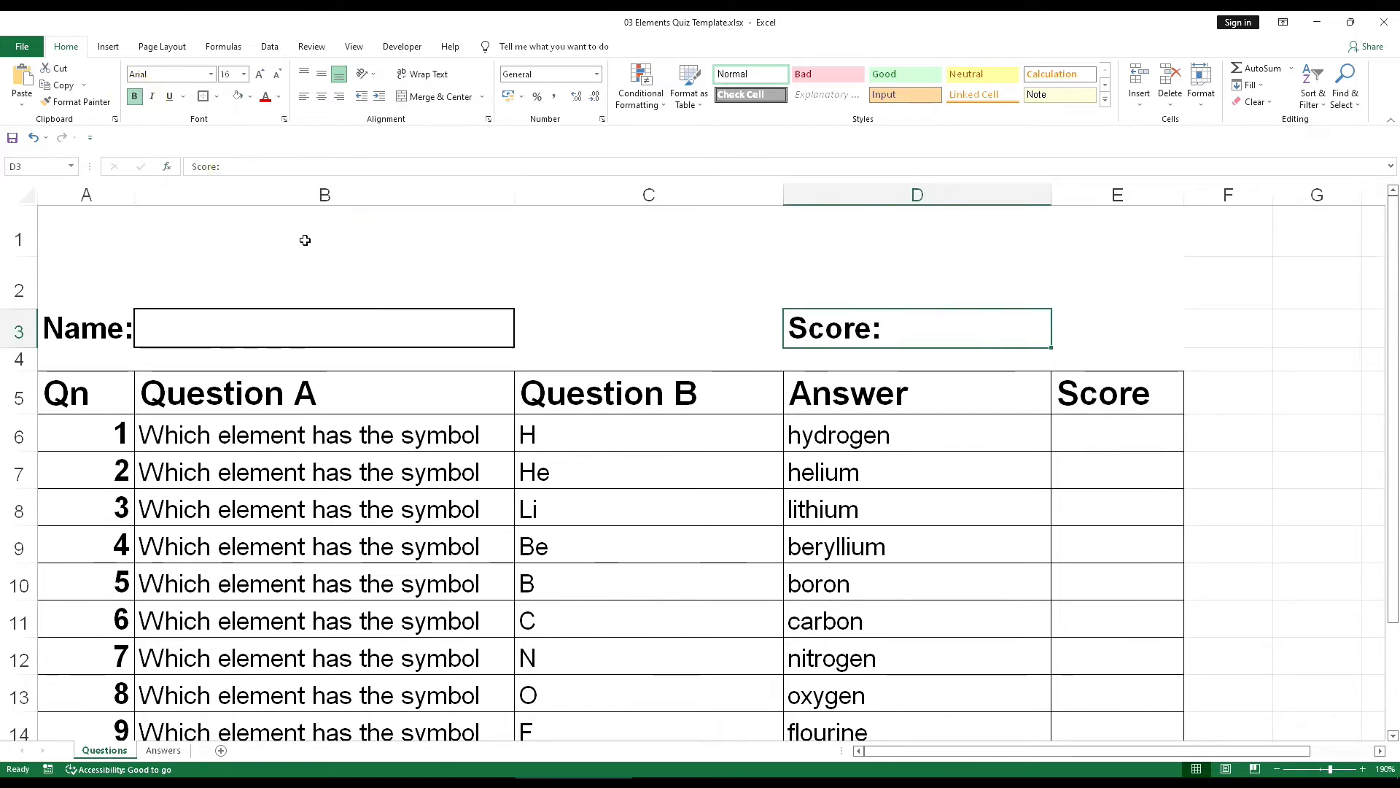
click(339, 97)
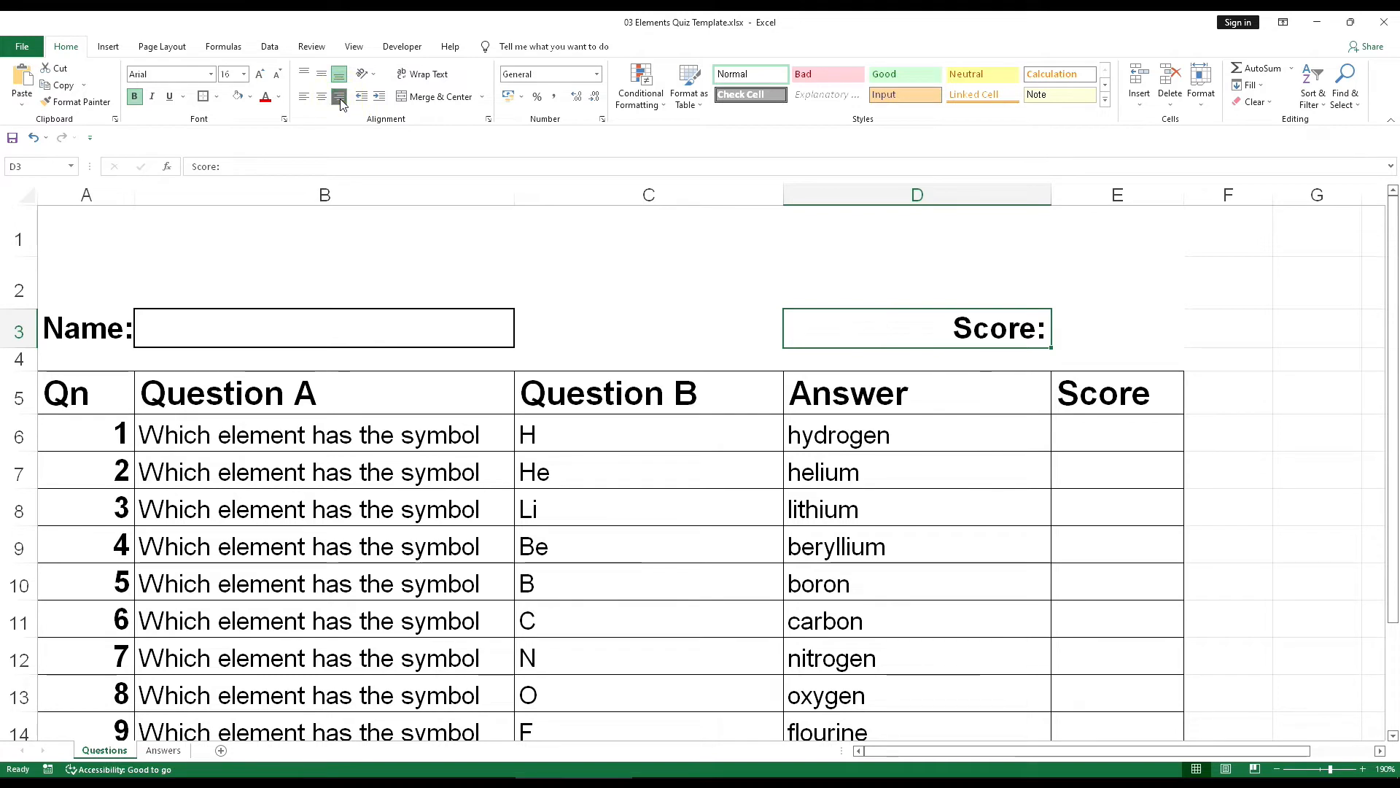
click(594, 310)
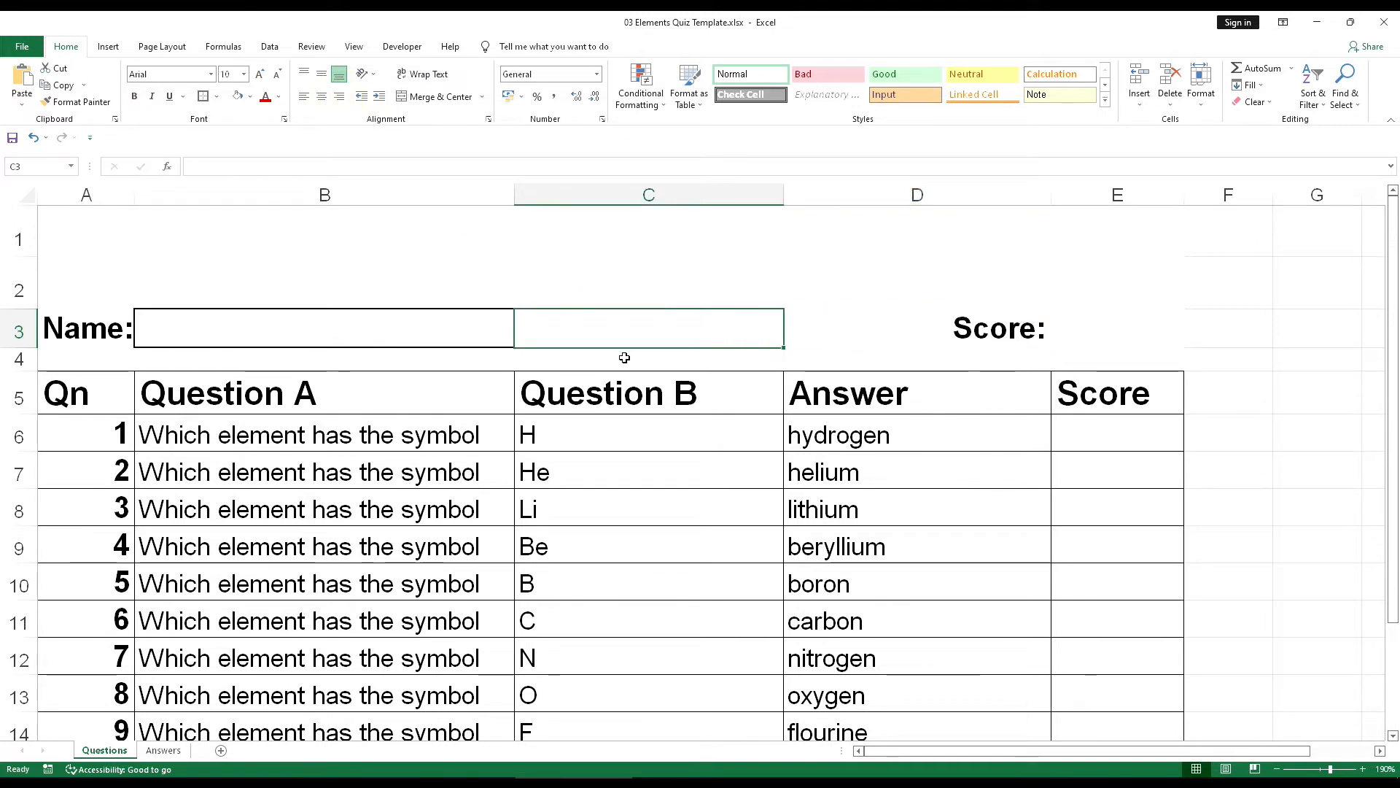
Step: Apply Thick Outside Borders to cell E3 as the box beside the "Score:" label
click(1099, 330)
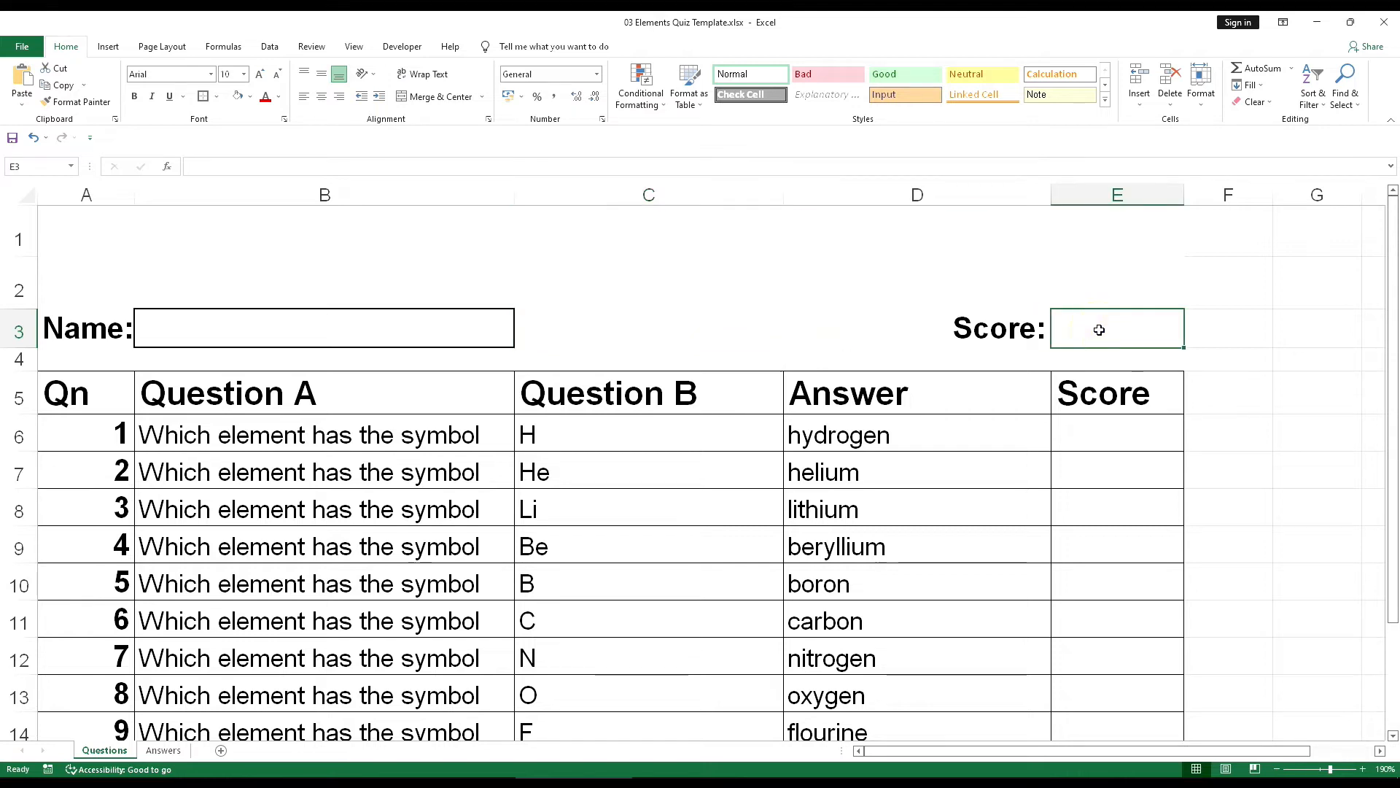
click(217, 97)
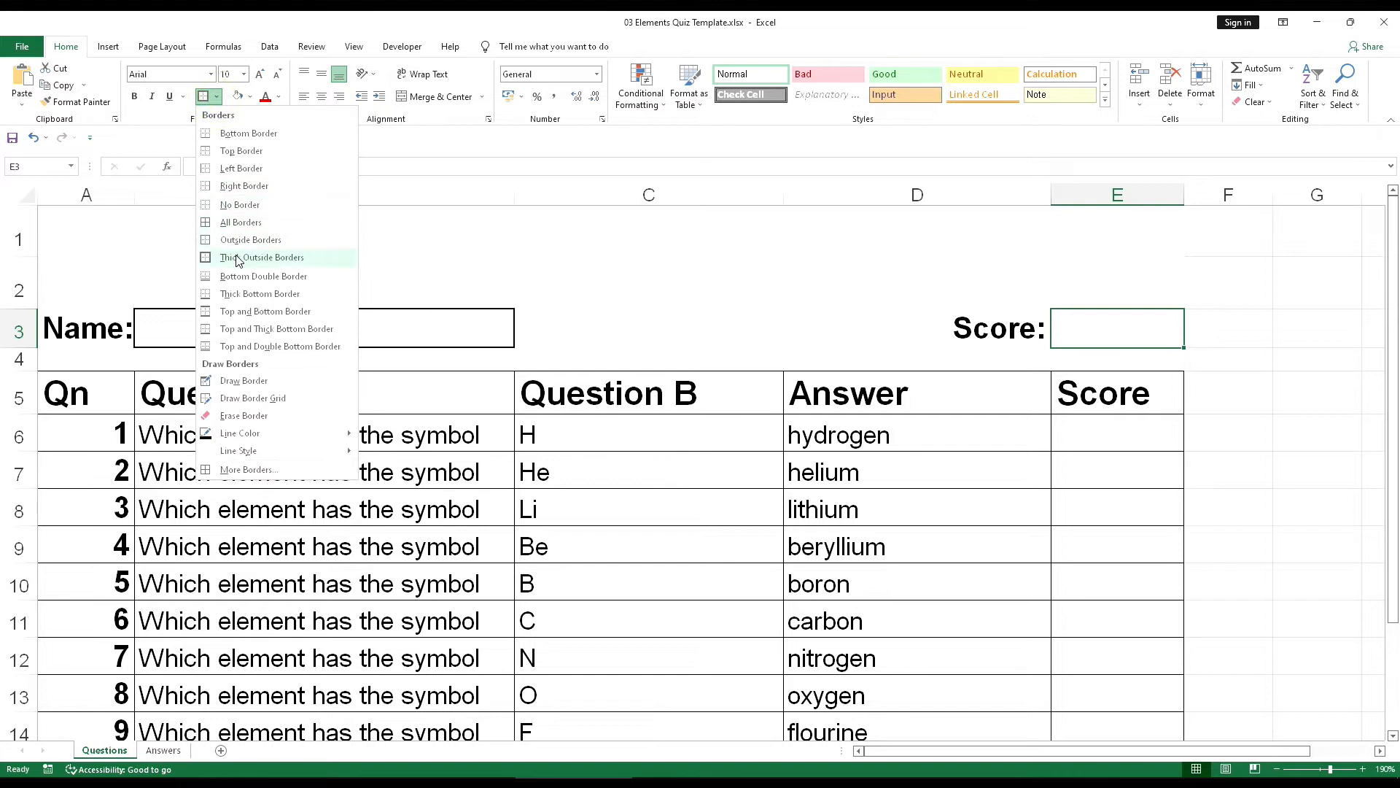
click(259, 258)
click(1225, 404)
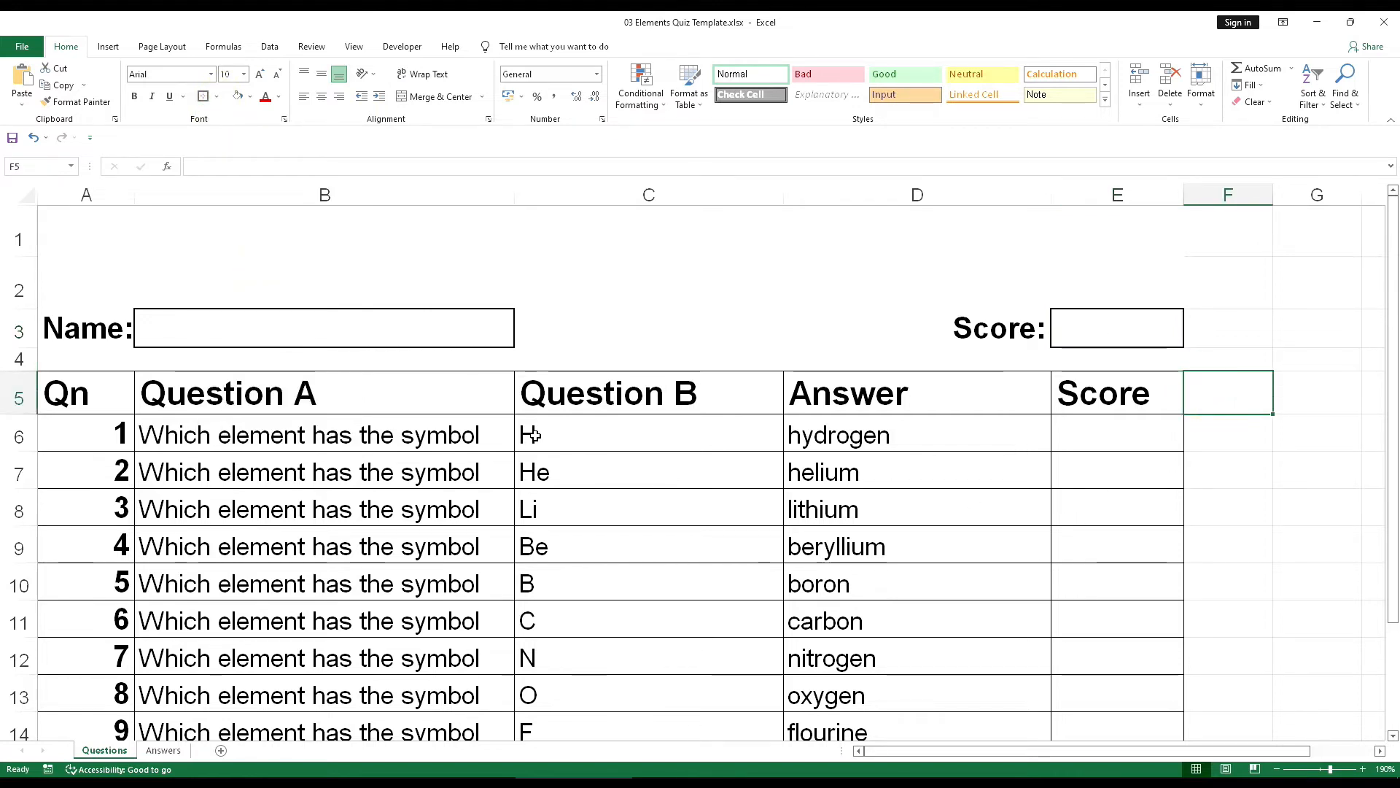
Step: Enter the quiz title in cell A1 as the author's first name in the possessive followed by "Elements Quiz"
click(97, 225)
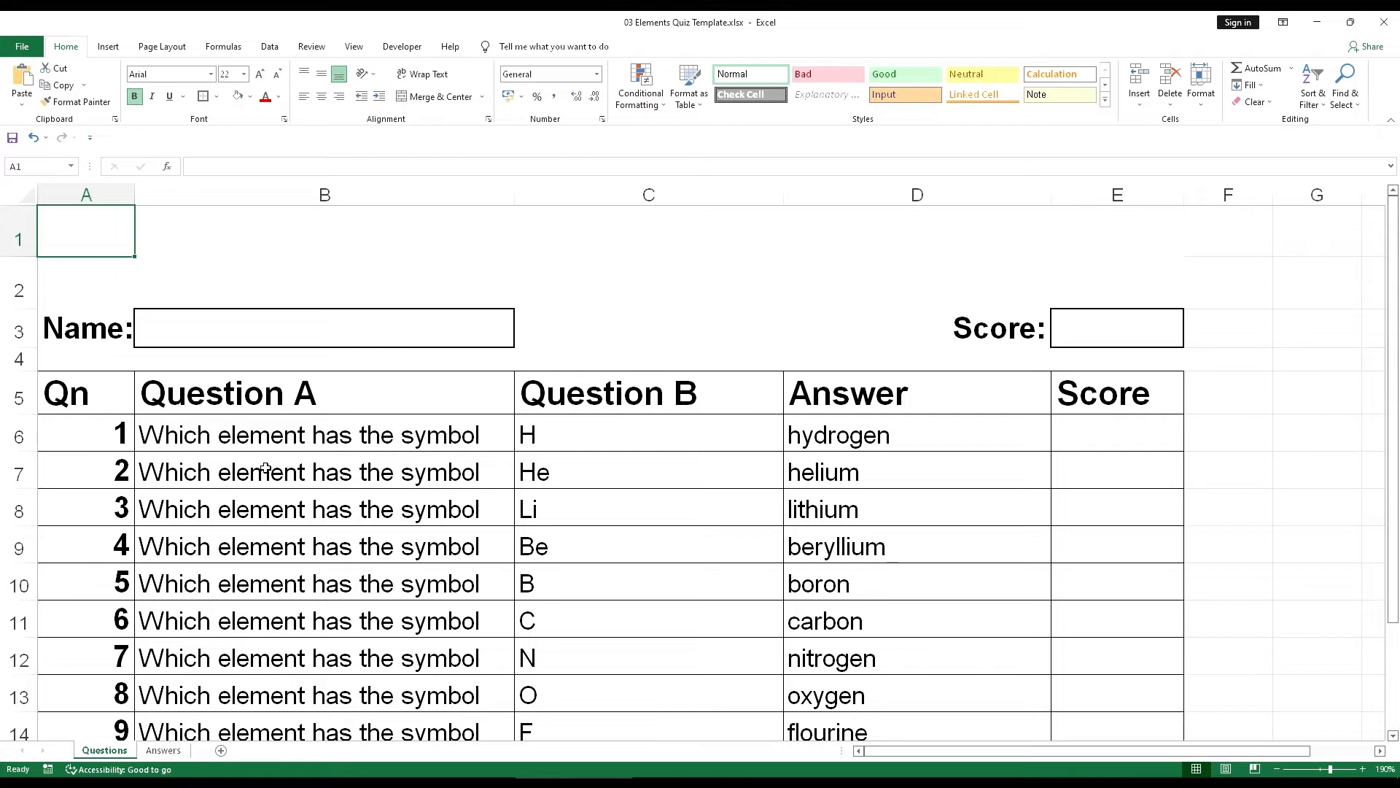
text(John)
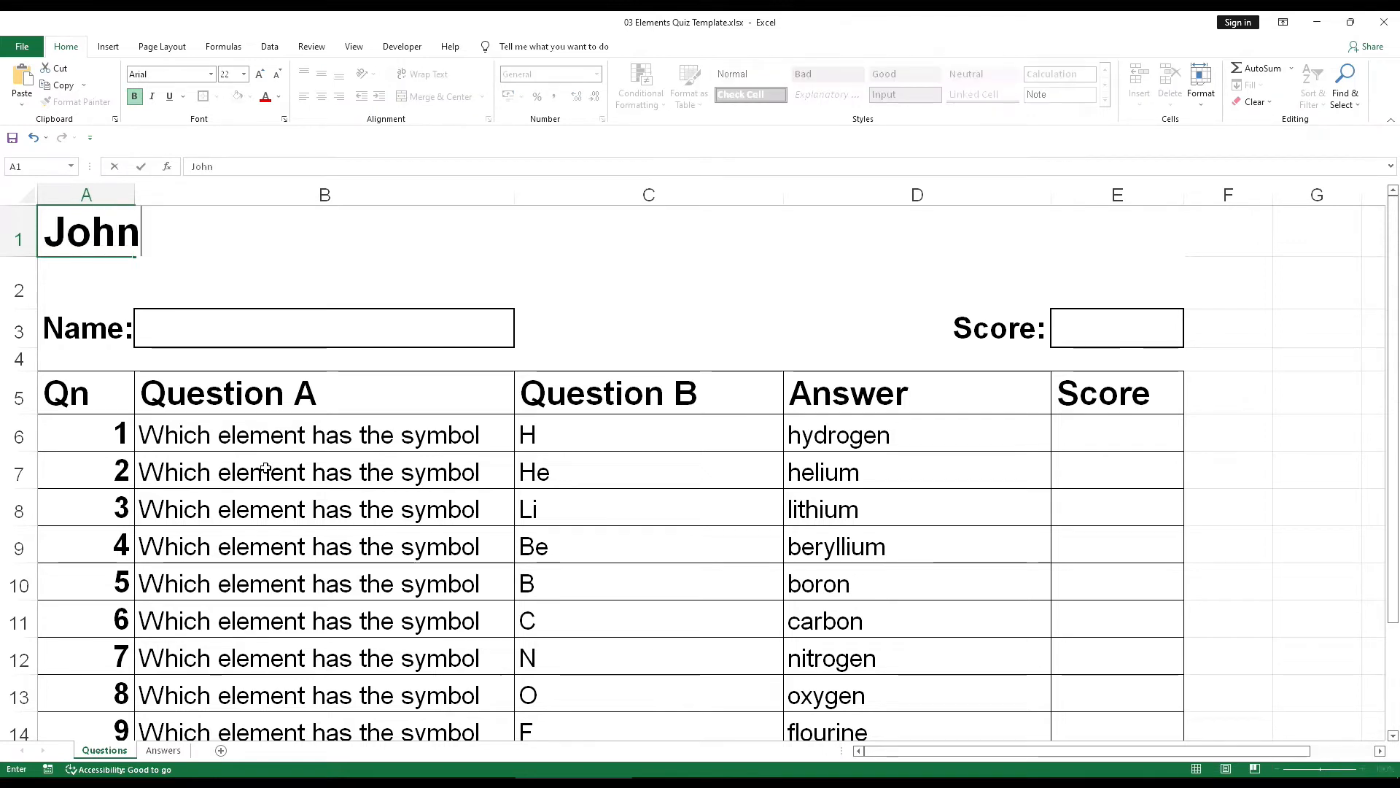
text('s )
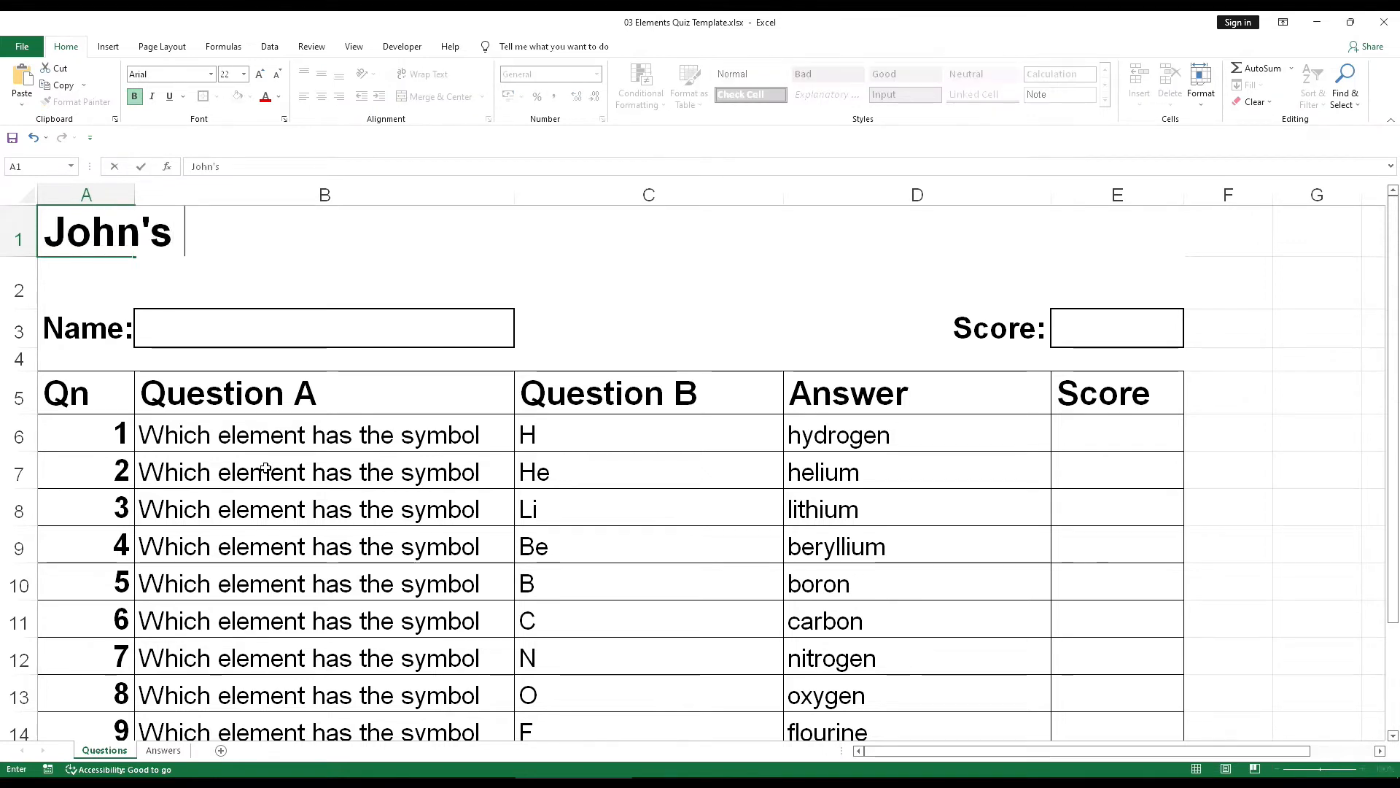
text(Elements Q)
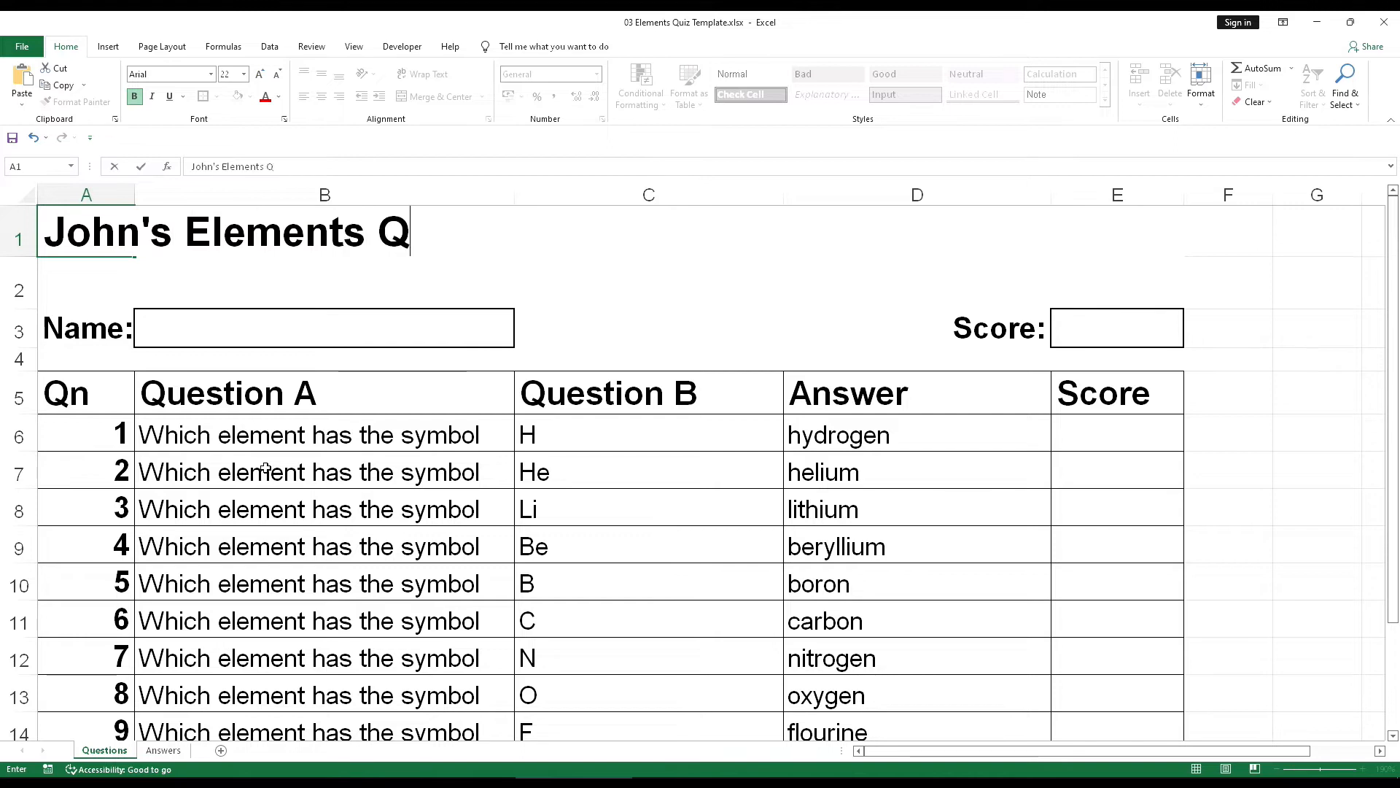
text(uiz)
key(Return)
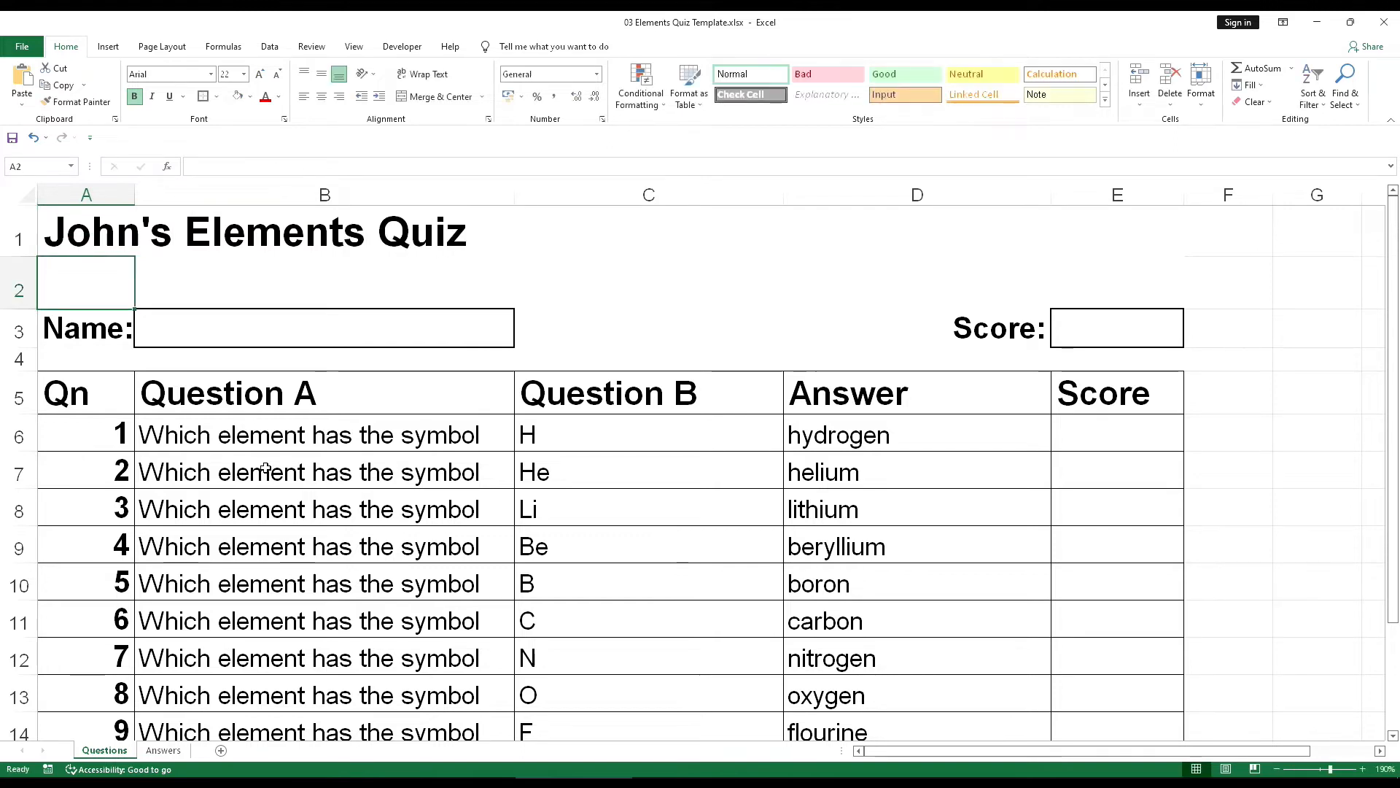
Step: Merge and center the quiz title across A1:E1 and fill the merged cell with standard yellow
key(Up)
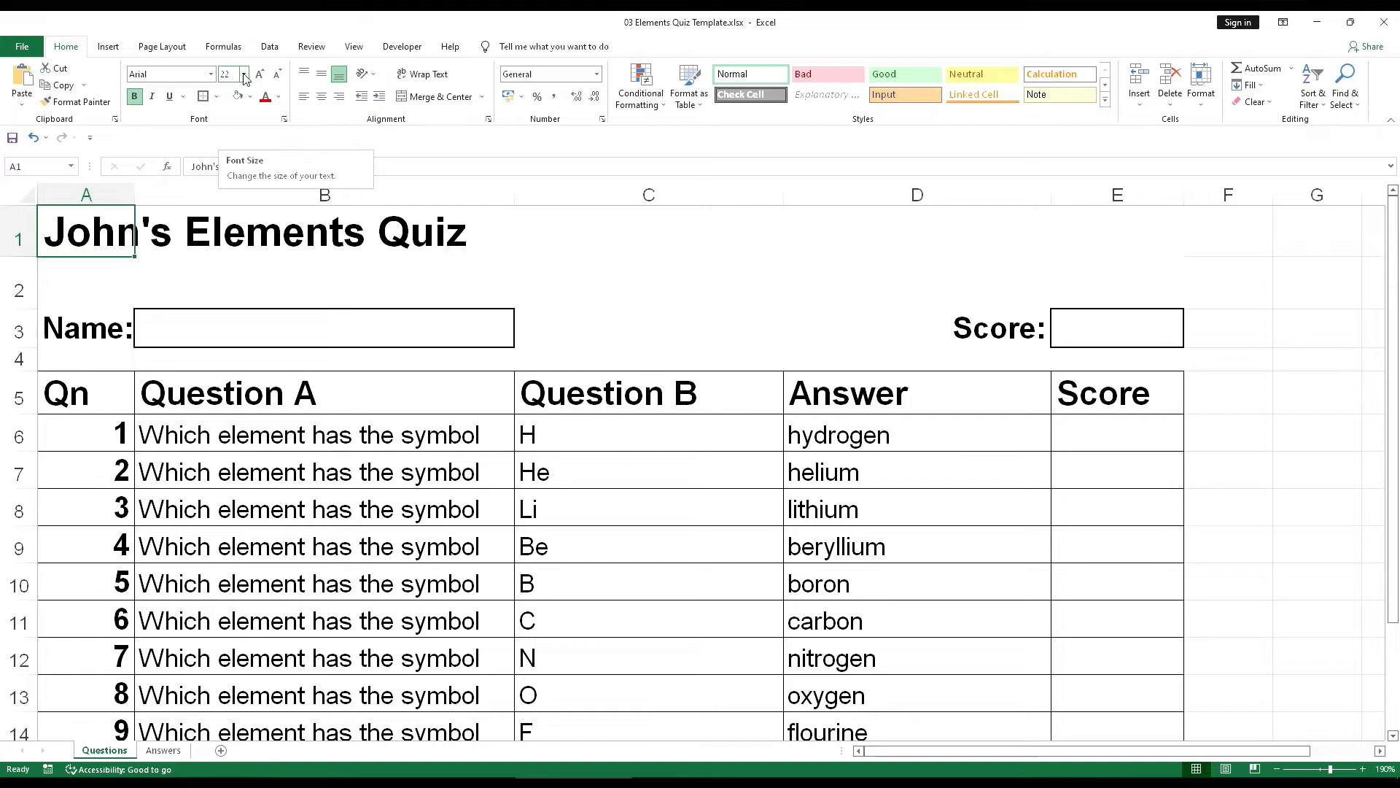
drag(71, 231, 1122, 219)
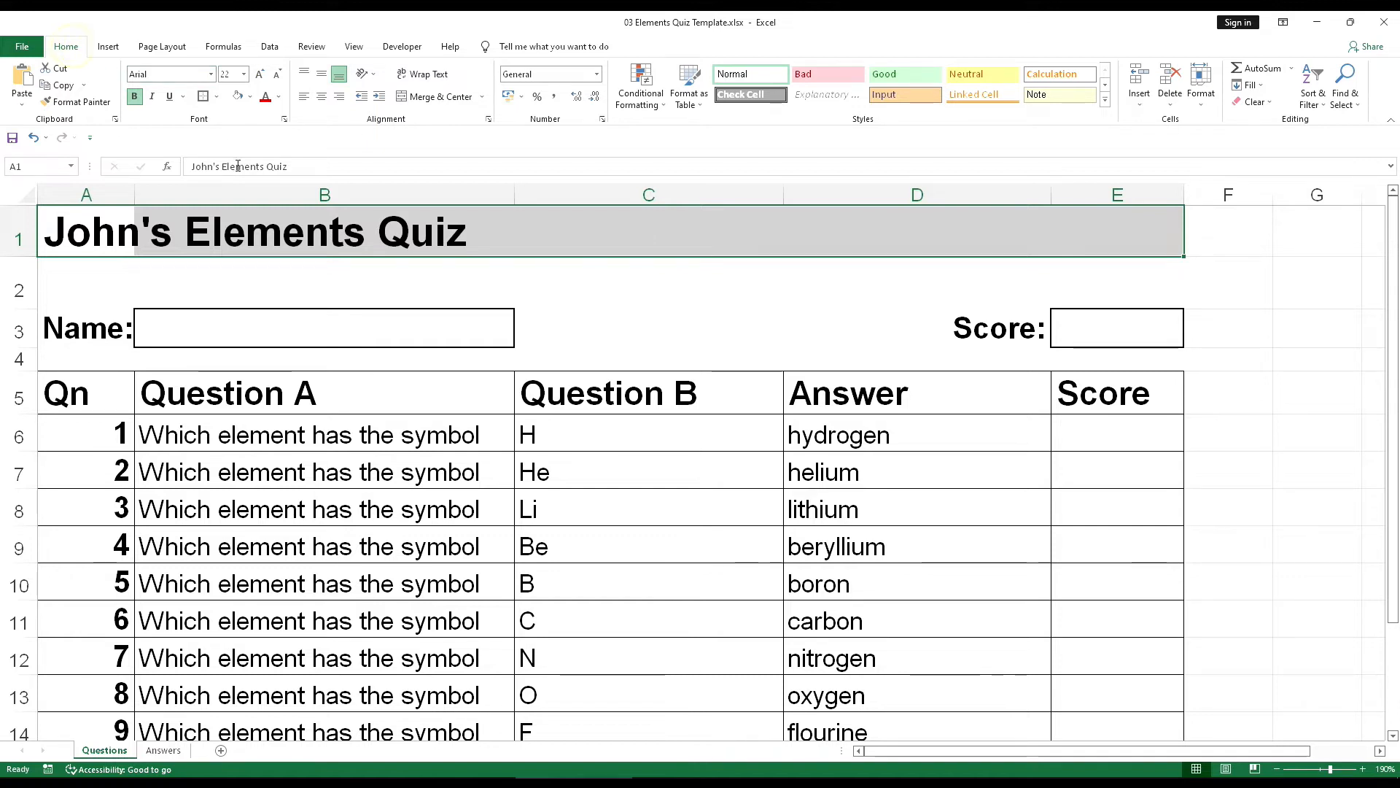
click(426, 96)
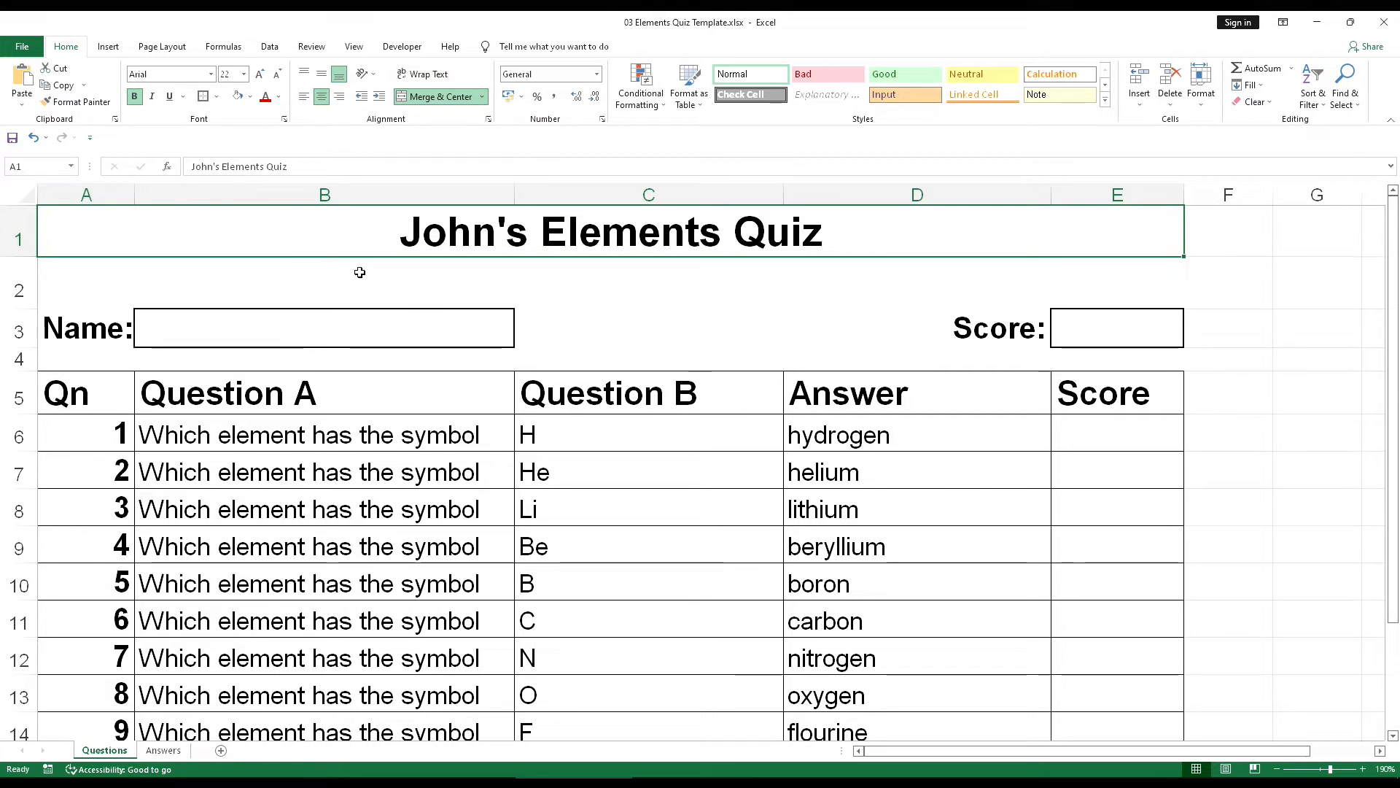
click(250, 97)
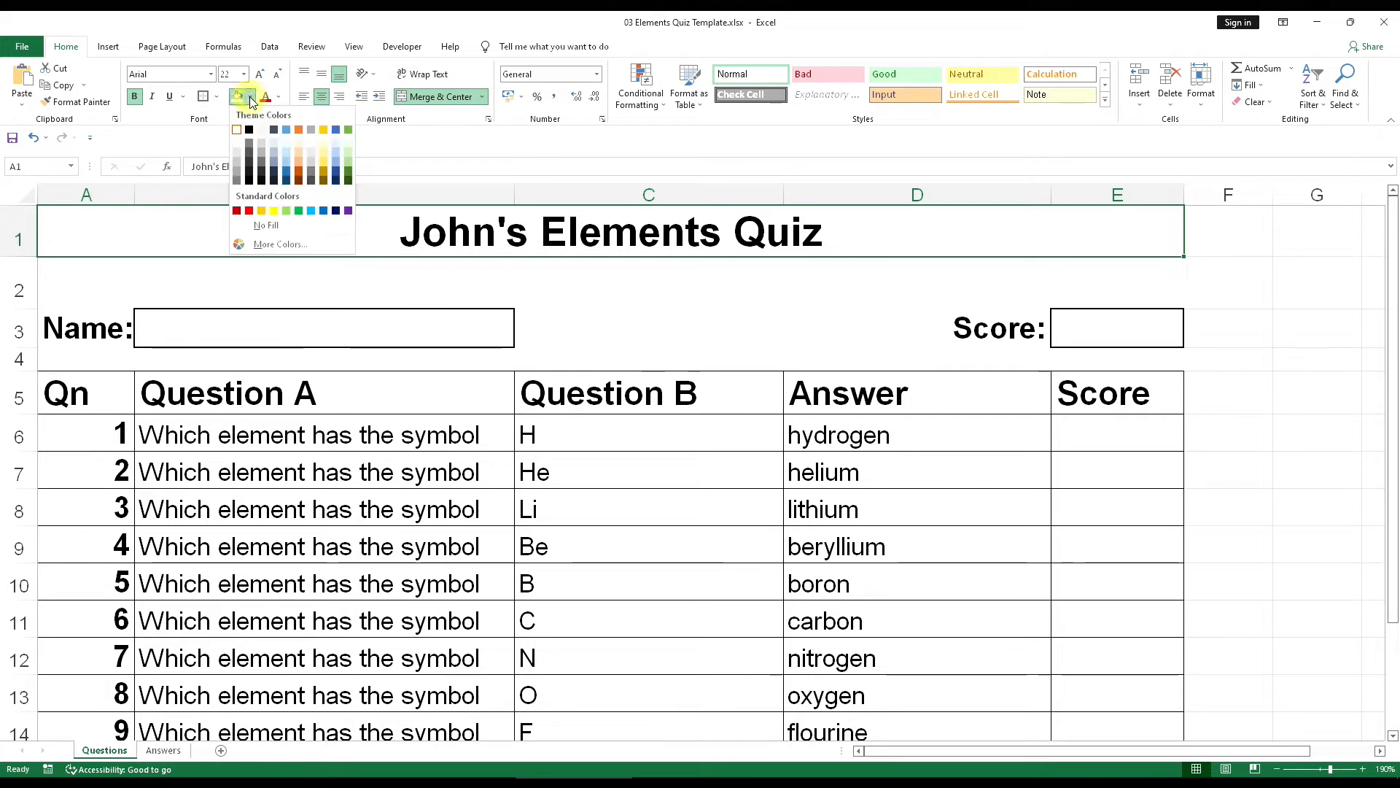
click(275, 212)
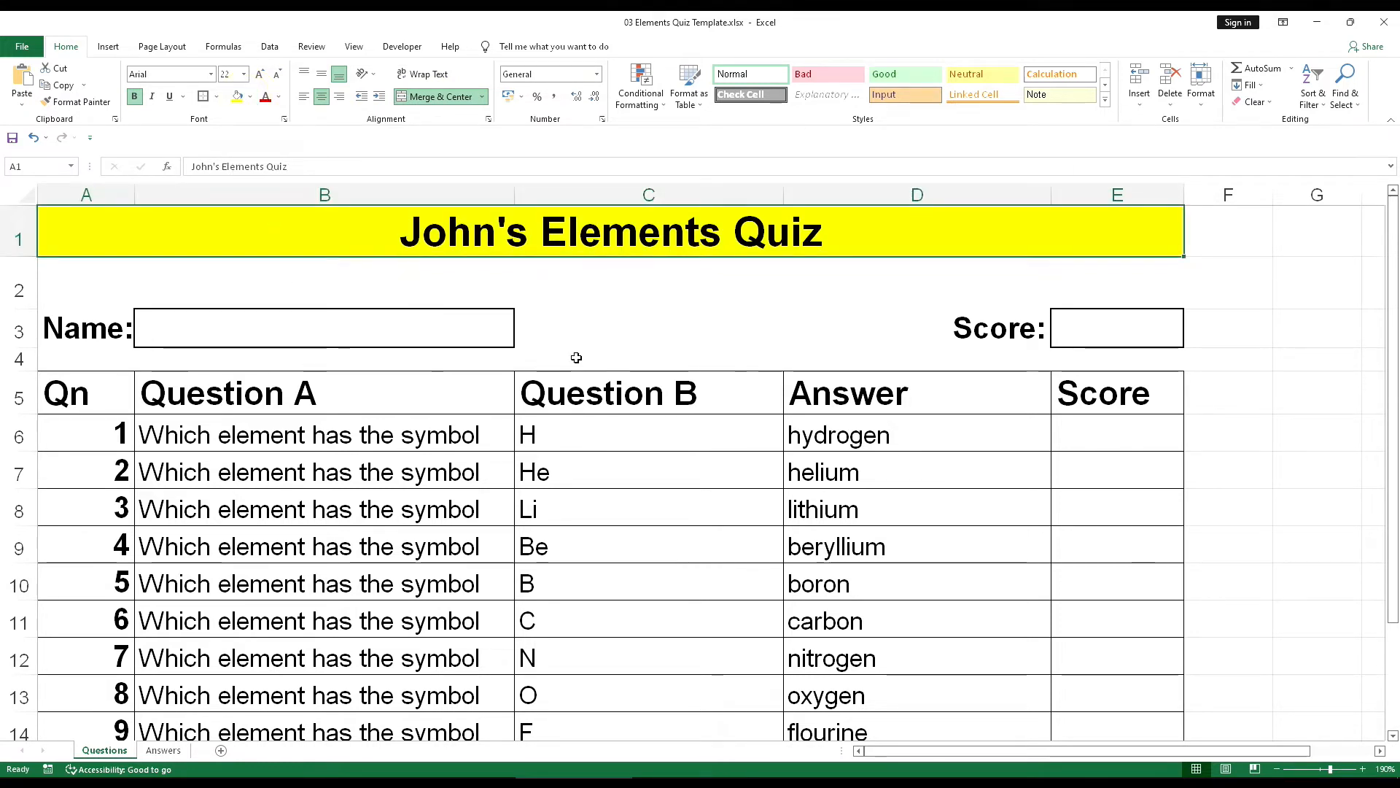
click(550, 320)
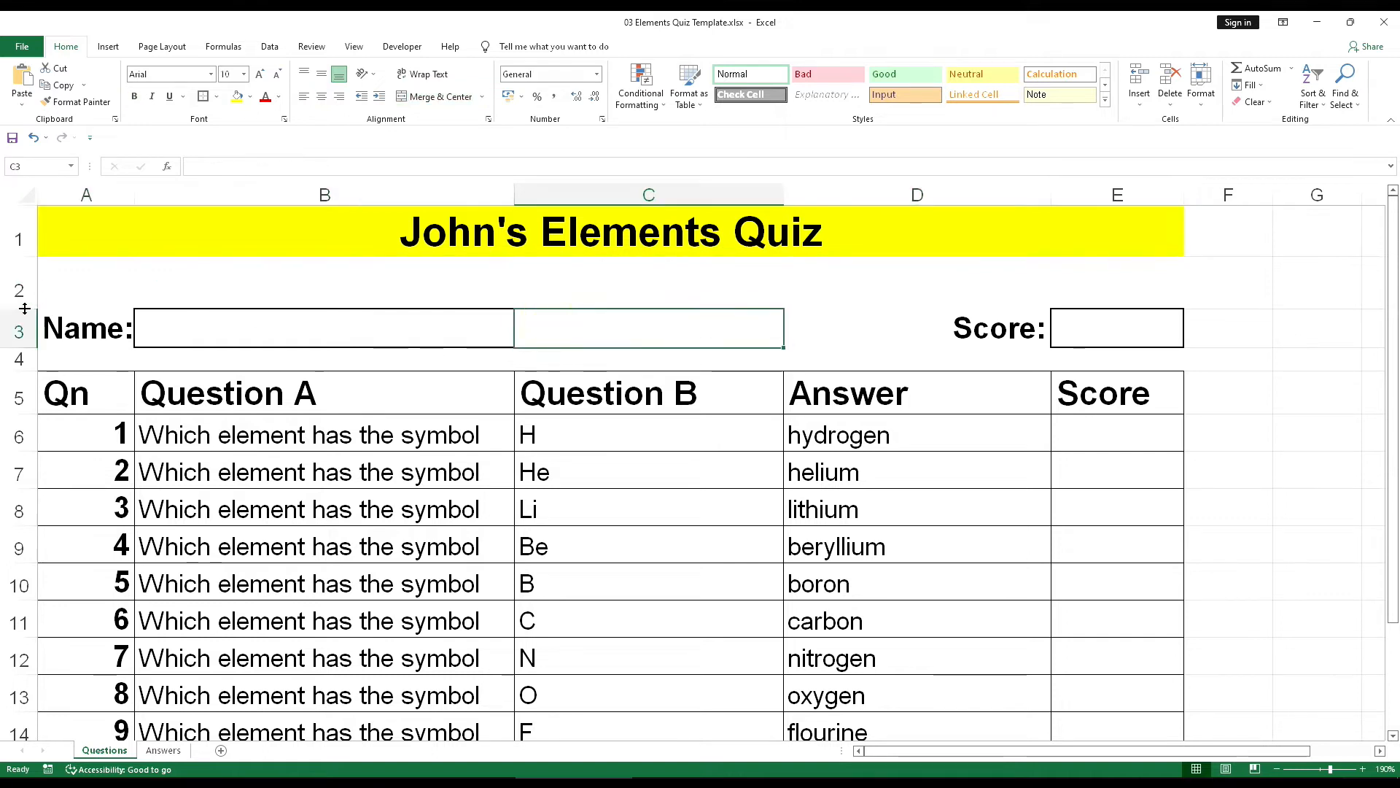
Step: Reduce the height of row 2 and narrow column C to just fit the "Question B" heading
drag(22, 309, 26, 285)
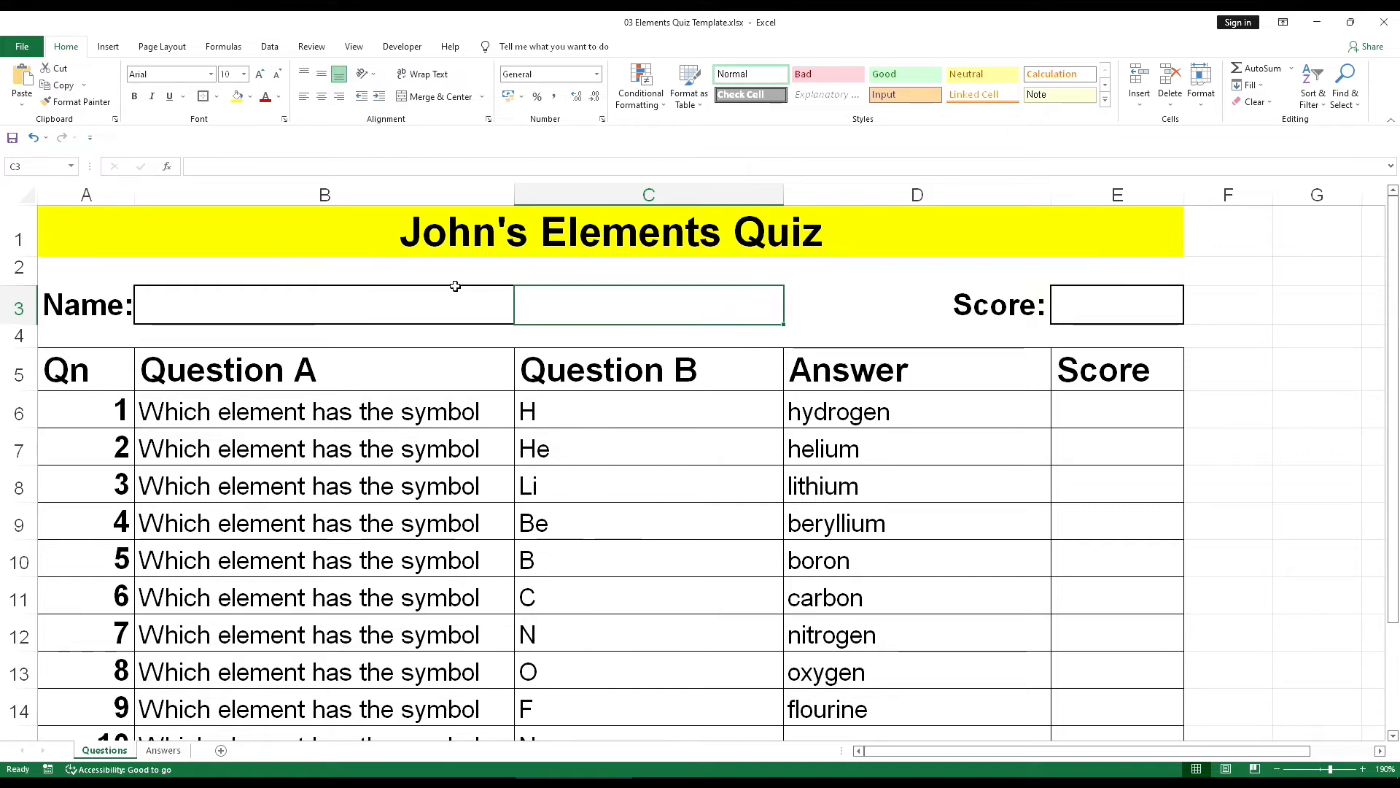
click(63, 232)
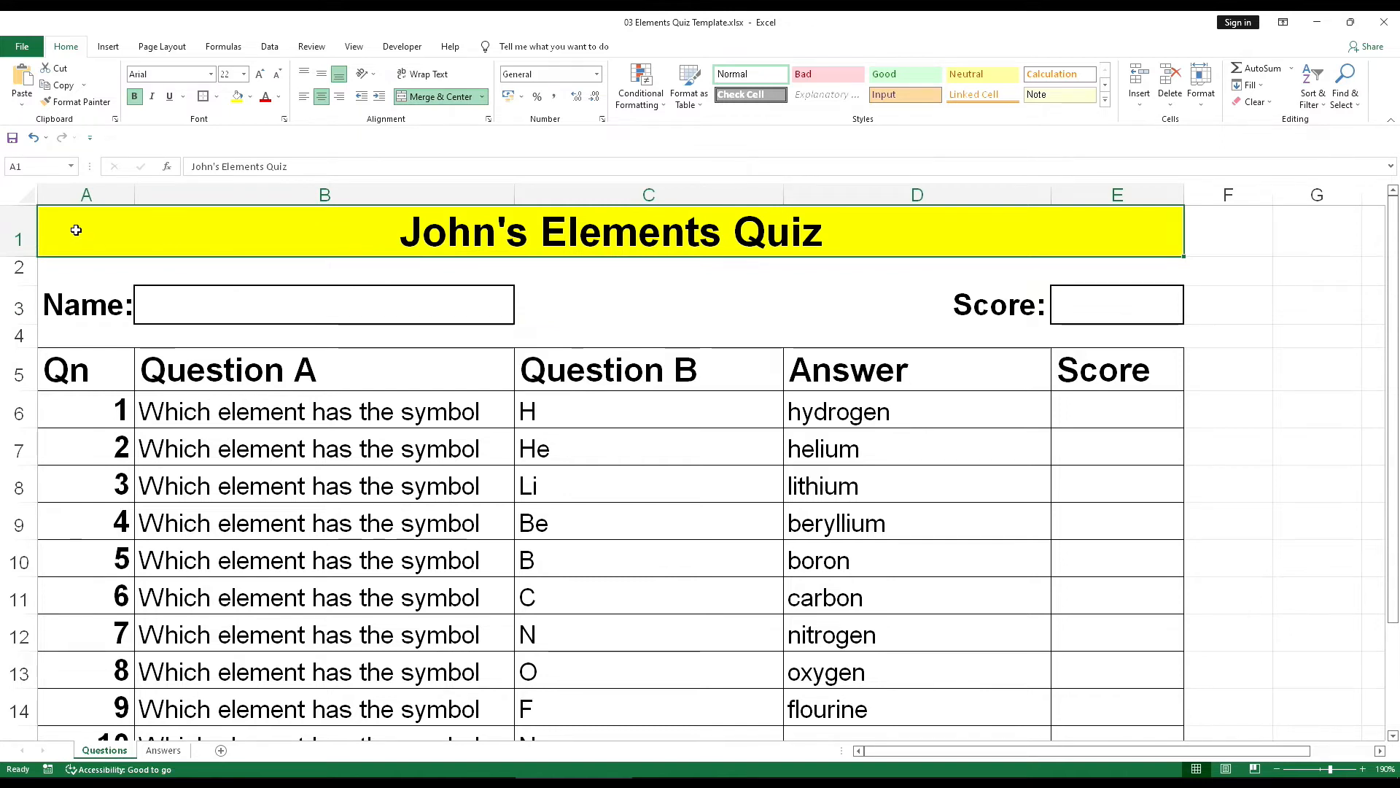
click(588, 306)
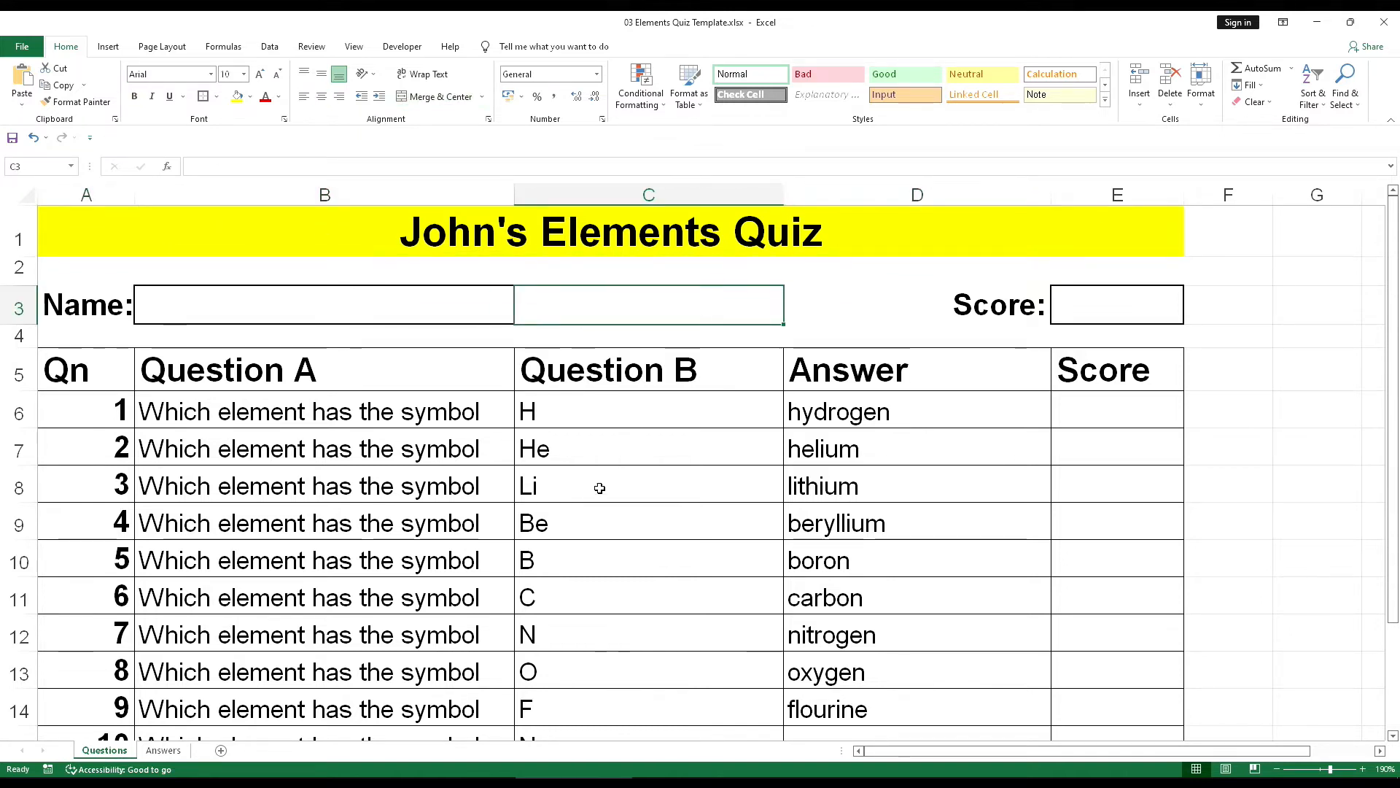
click(578, 409)
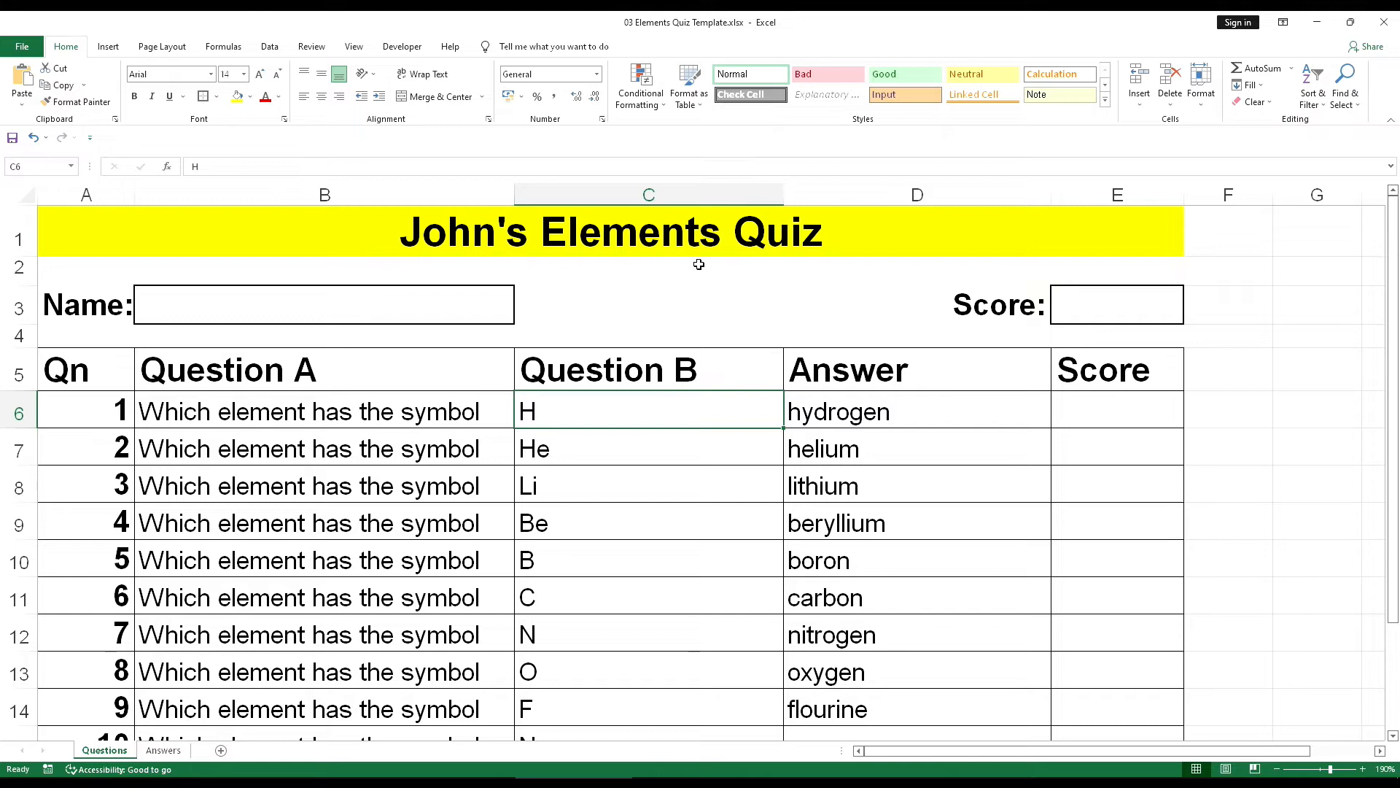
drag(783, 195, 709, 194)
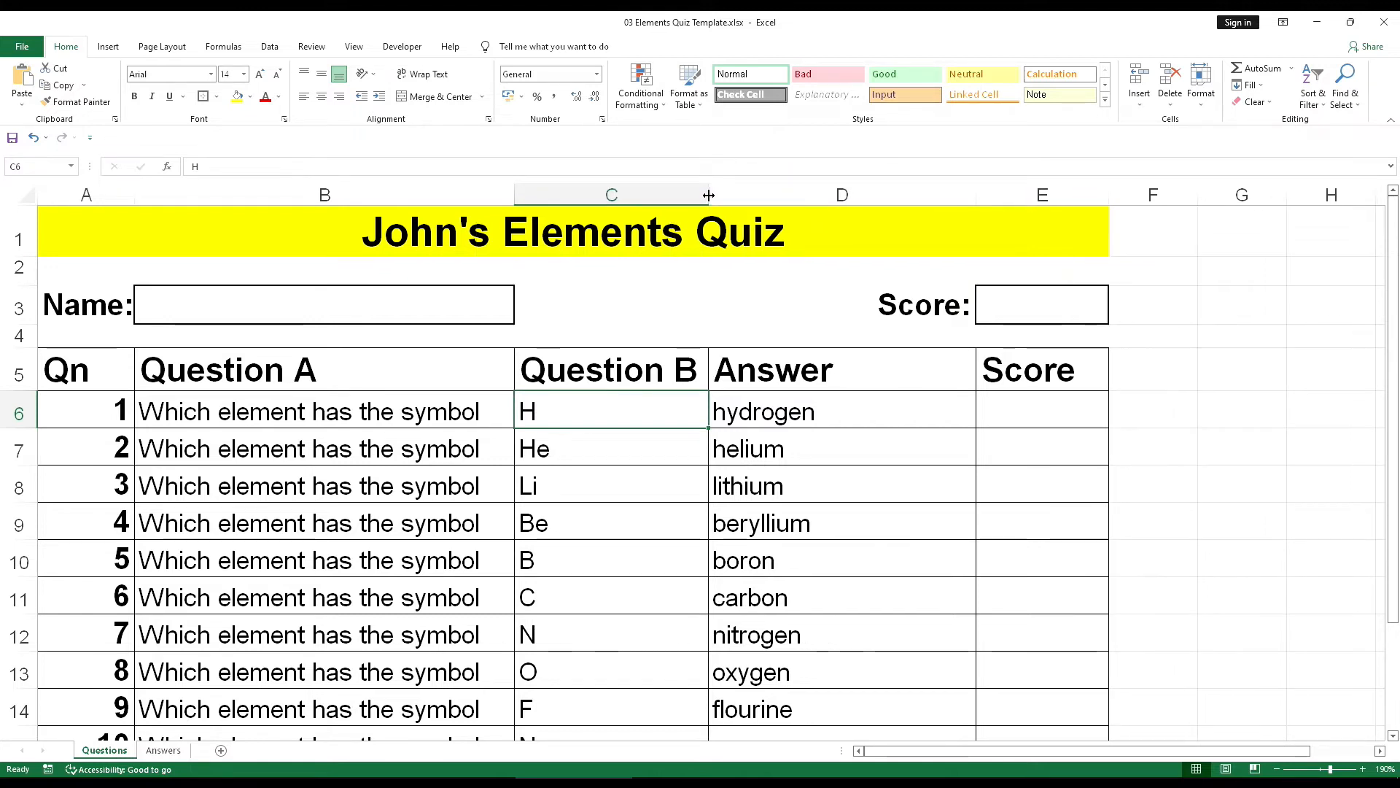
click(564, 414)
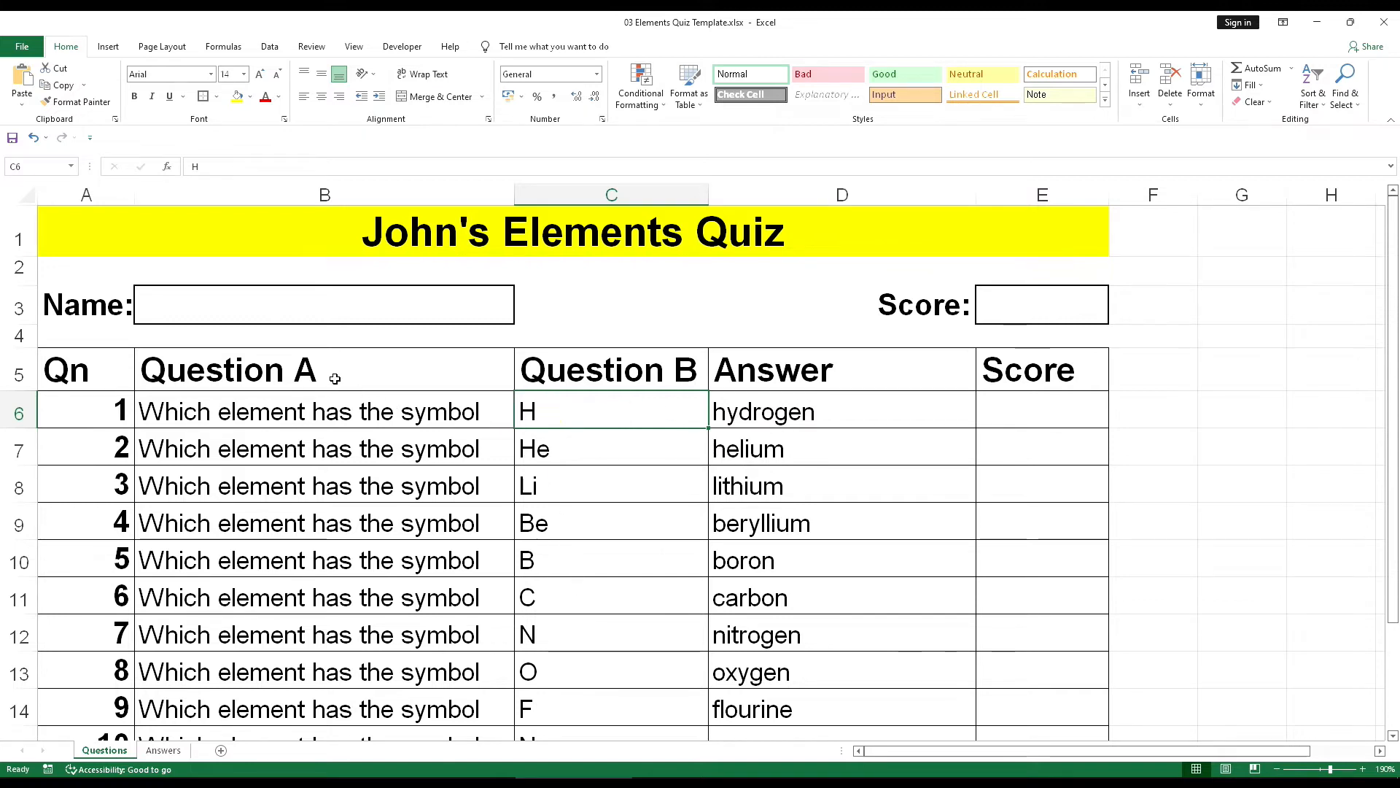
Step: Remove the inside vertical border between the Question A and Question B columns in B5:C15, and narrow column B slightly to fit its text
click(1275, 770)
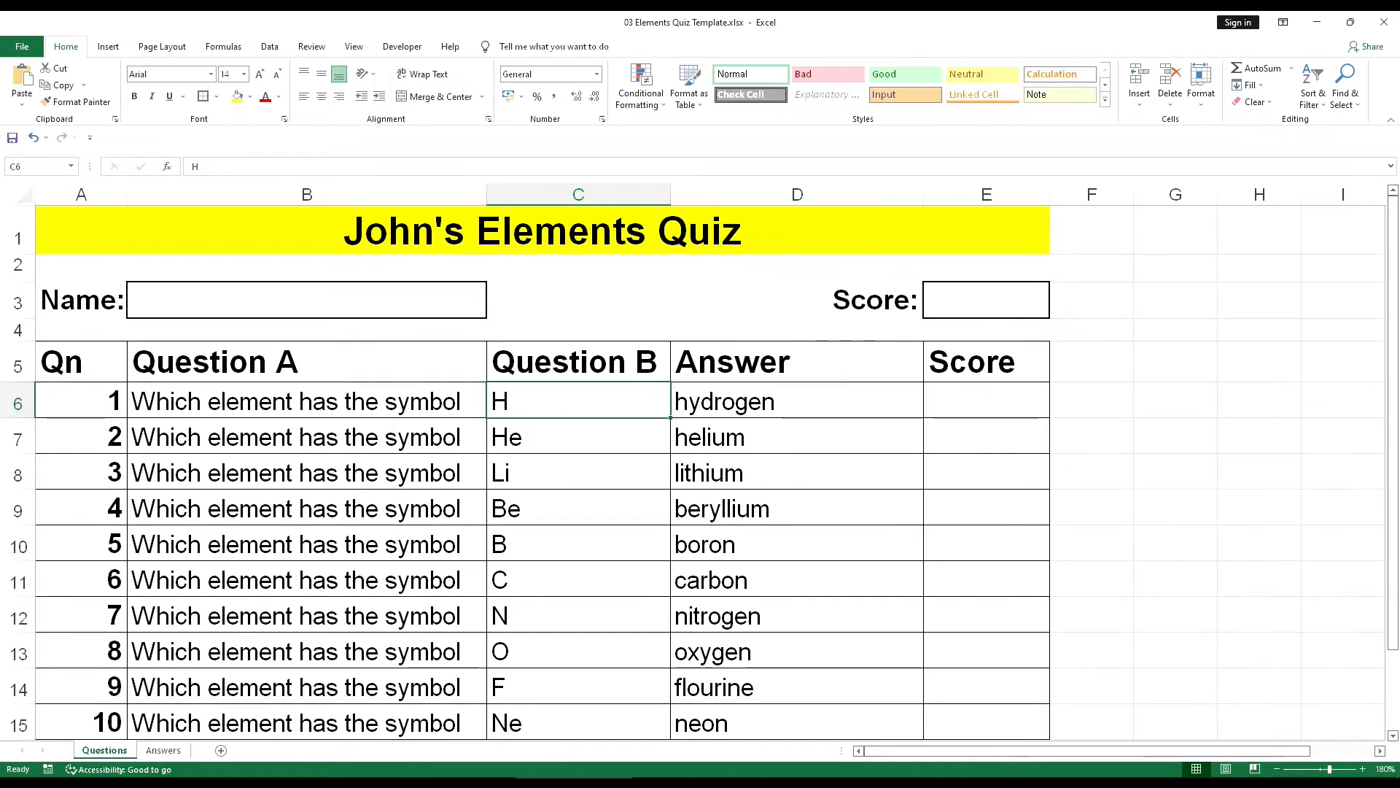
mouse_move(255, 362)
mouse_down()
mouse_move(562, 366)
mouse_move(567, 725)
mouse_up()
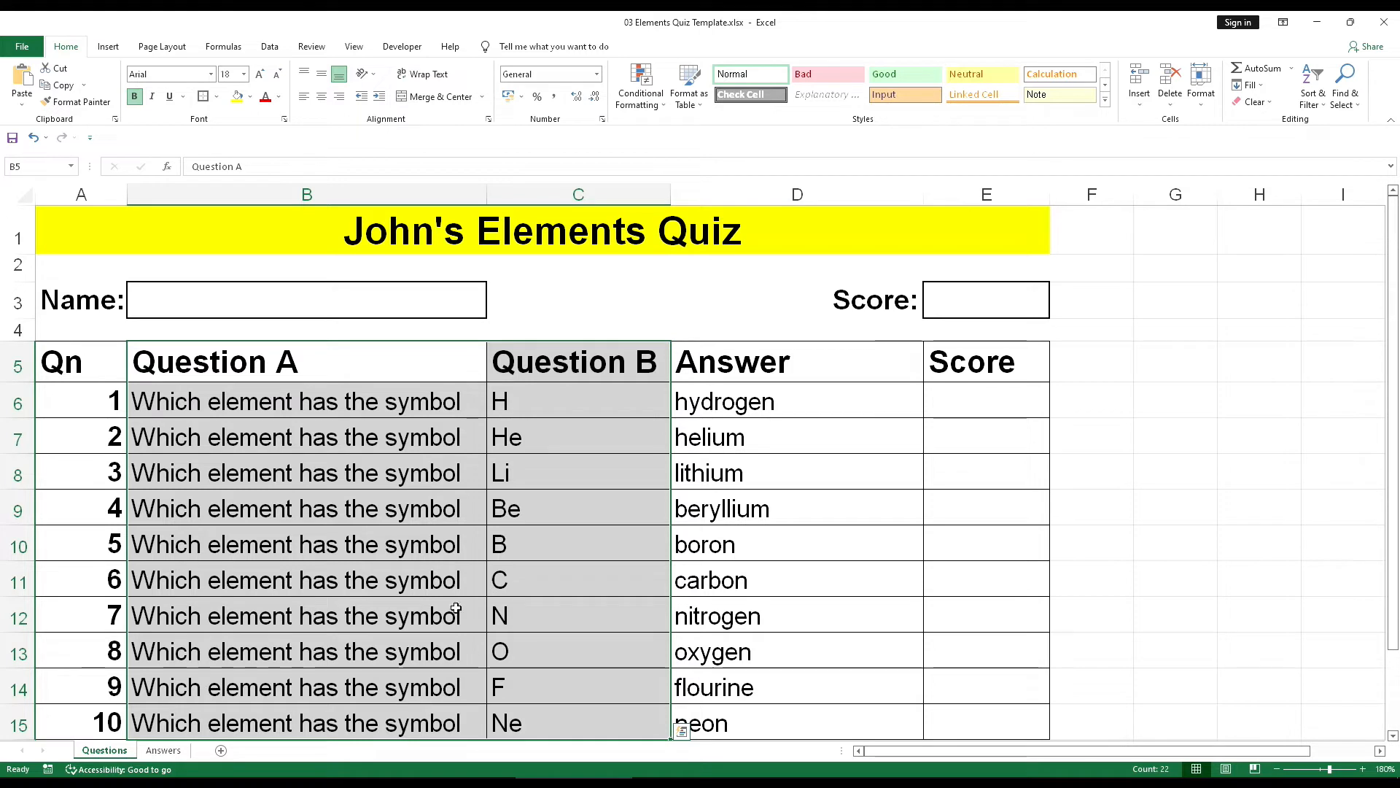
click(217, 97)
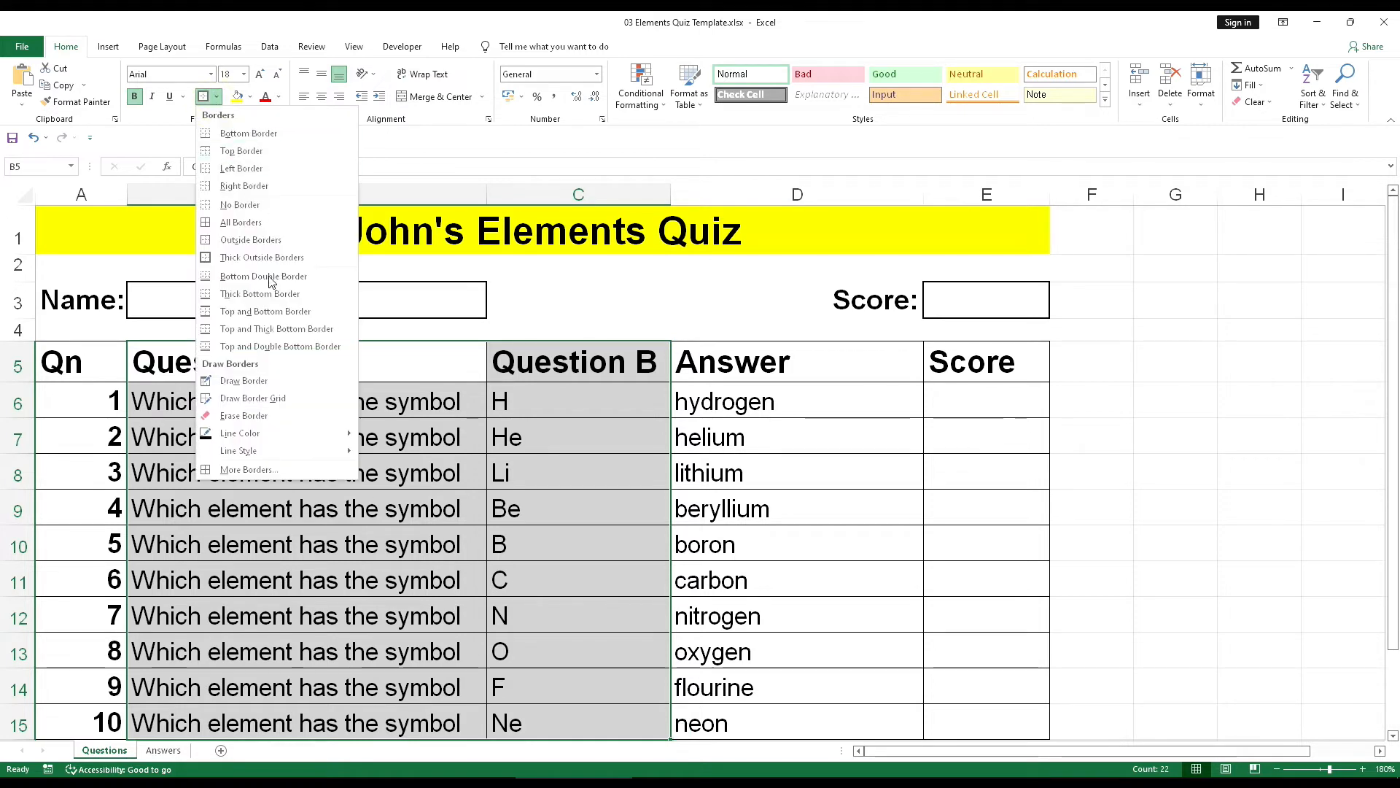
click(267, 479)
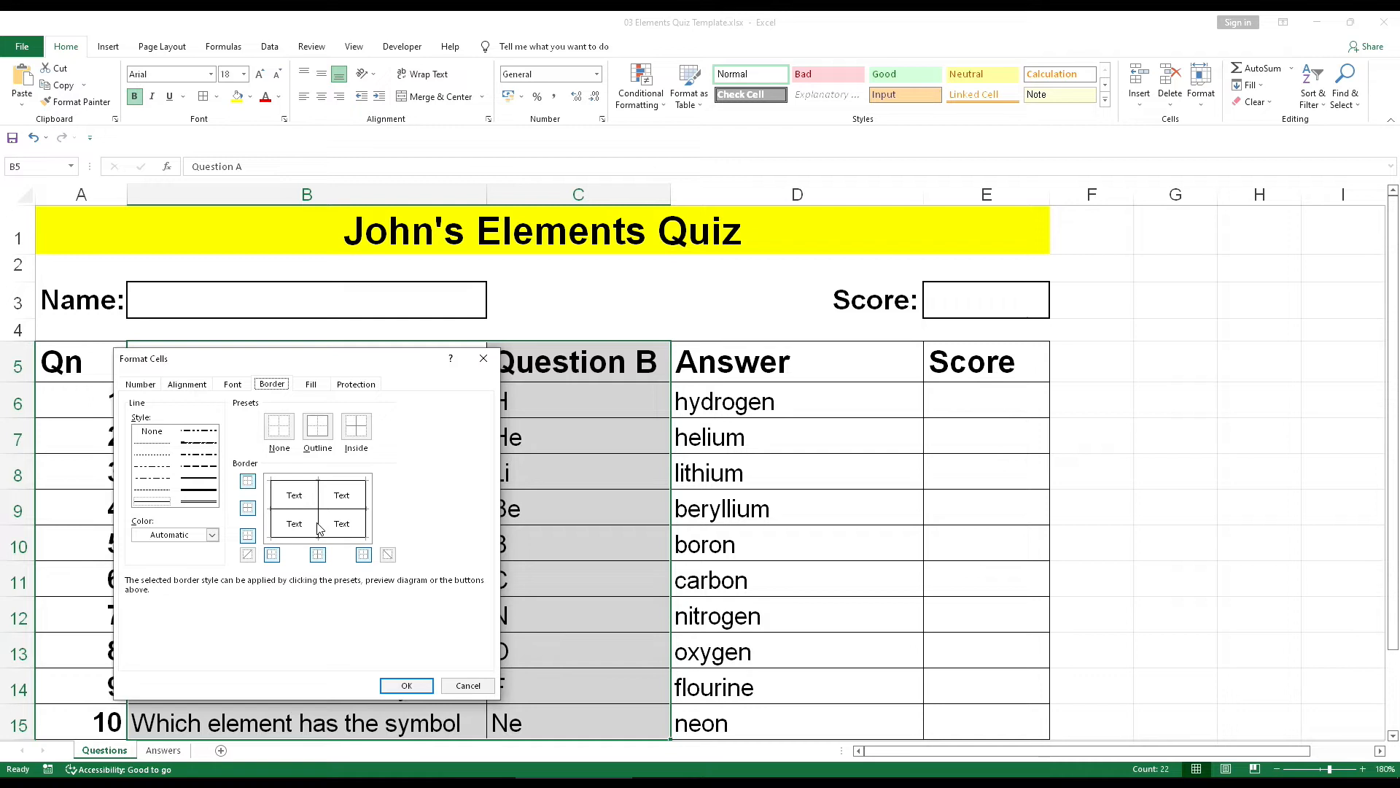
click(318, 522)
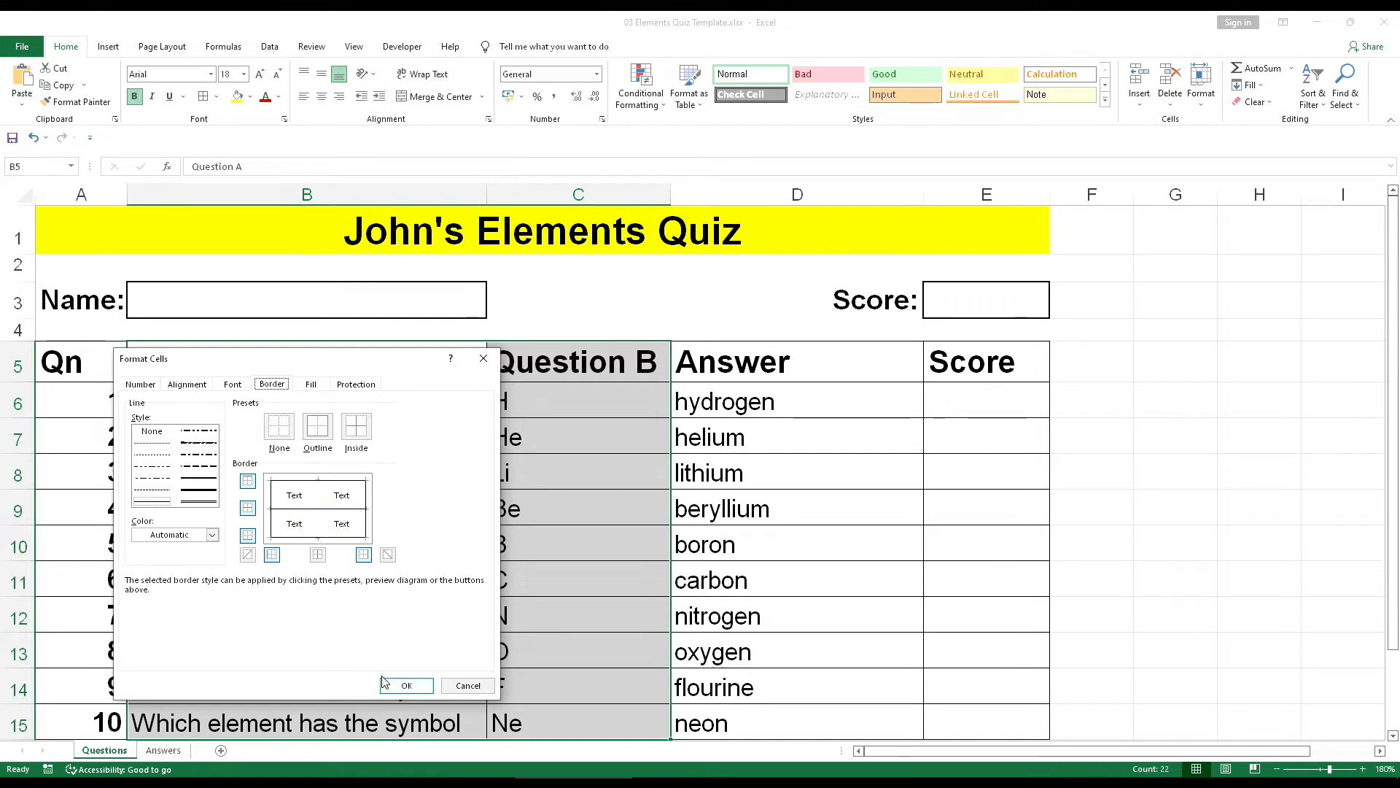
click(406, 685)
click(572, 552)
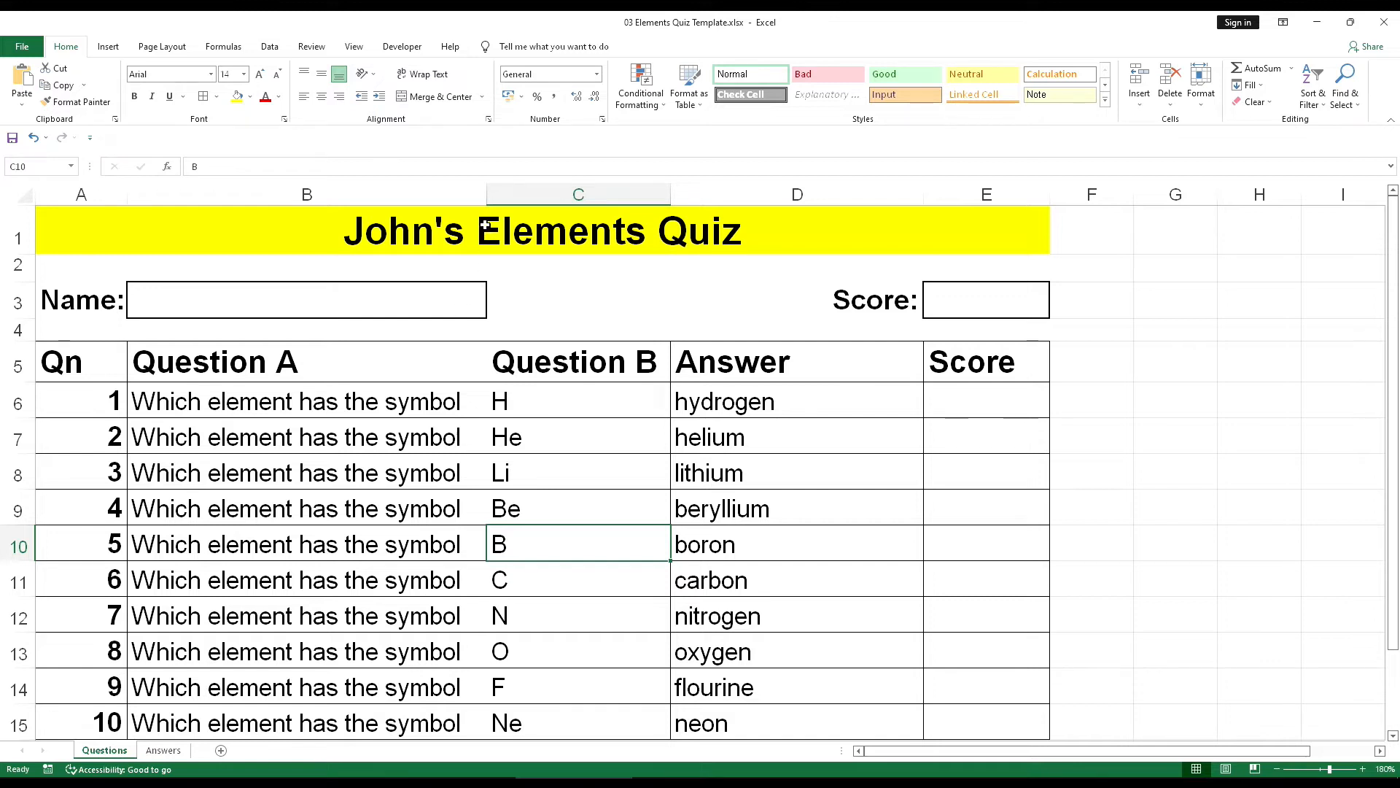
drag(485, 201, 471, 200)
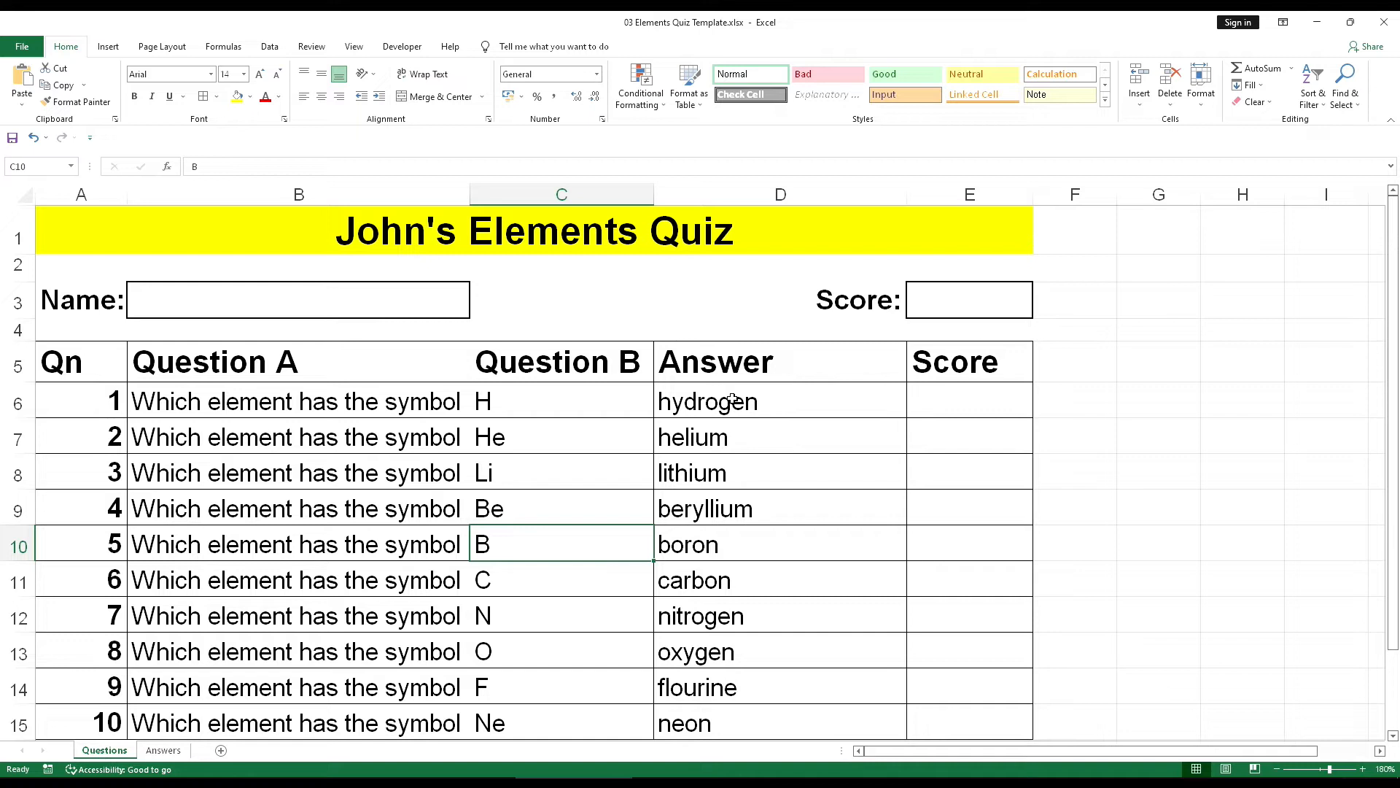
Step: Copy the answers in D6:D15 and paste them as values into the Answers sheet starting at cell A1
click(772, 400)
drag(772, 400, 751, 713)
key(ctrl+c)
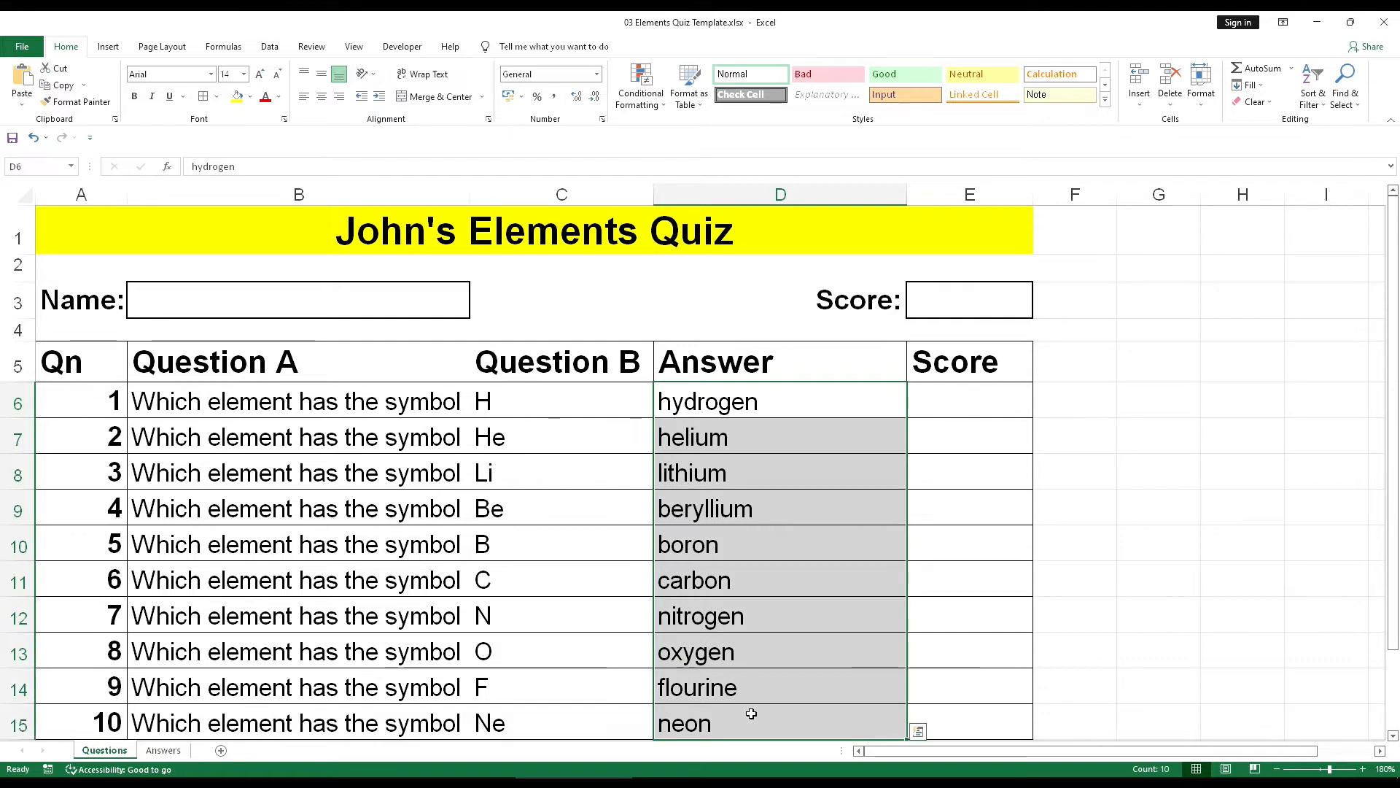
right_click(768, 469)
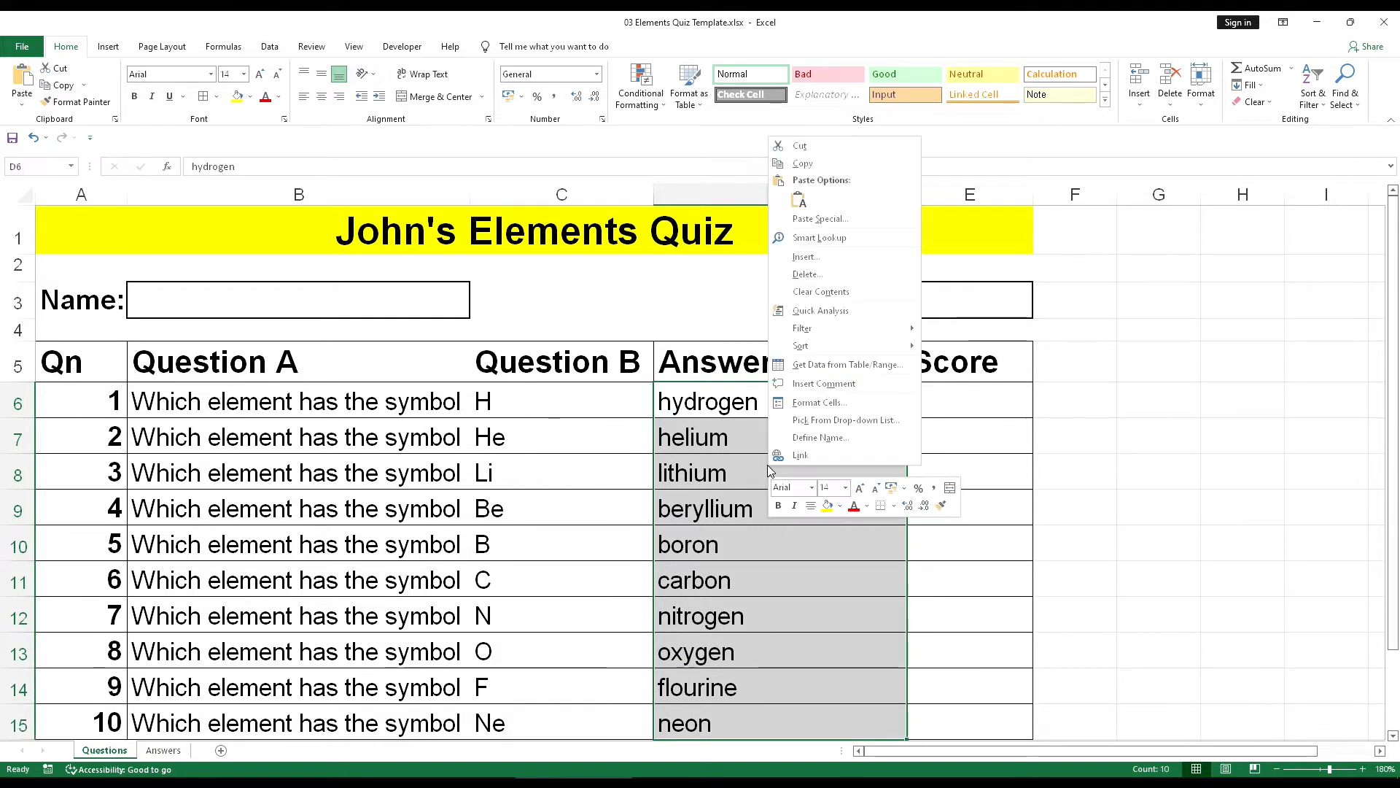
click(818, 165)
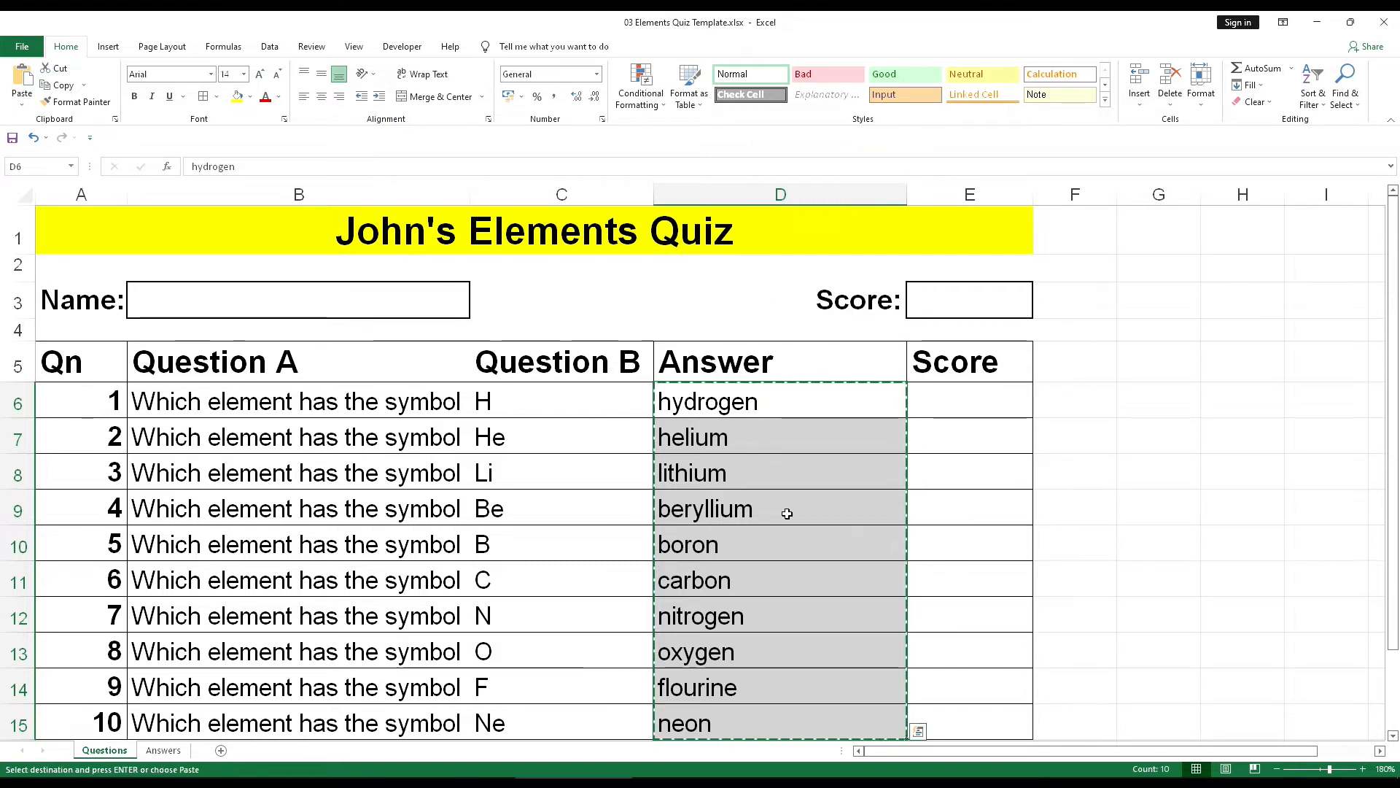
click(165, 751)
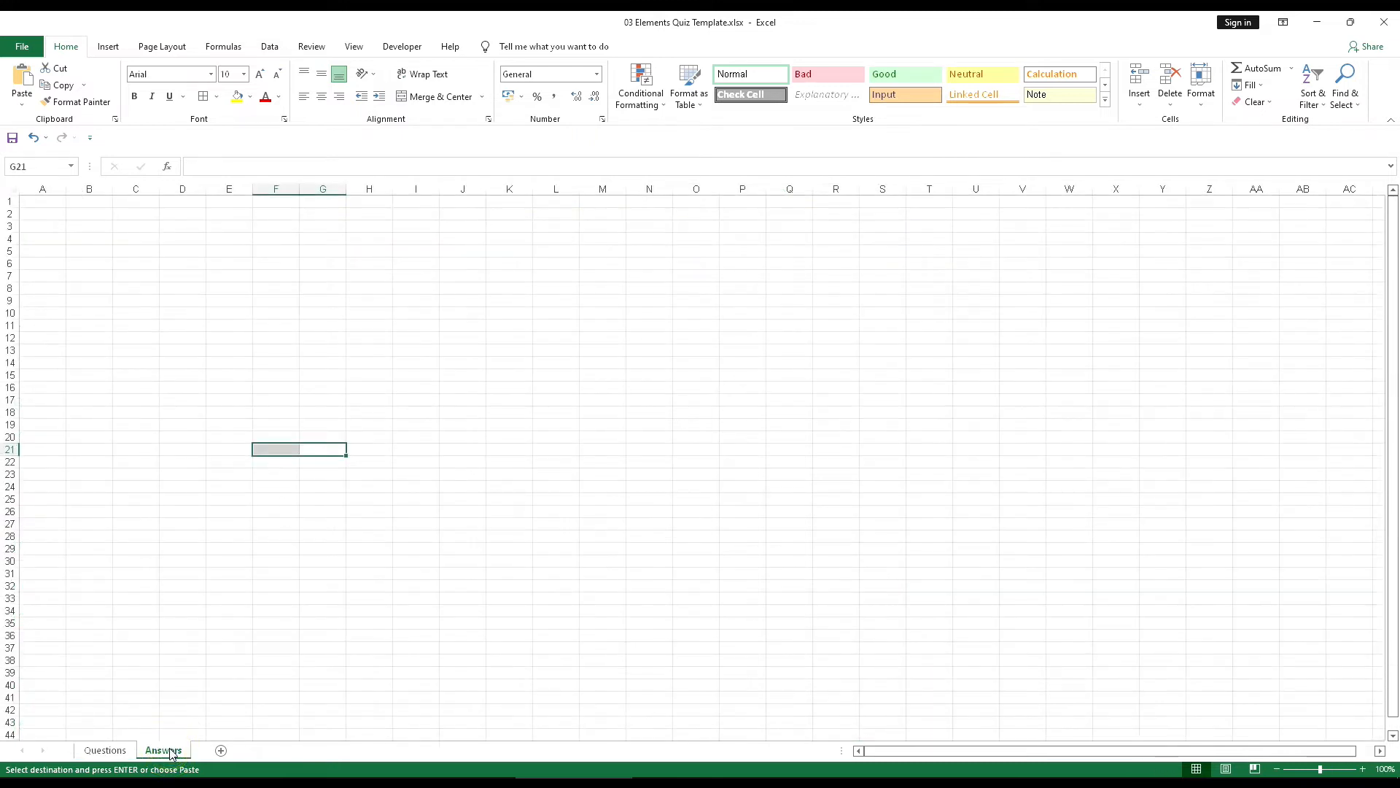
click(45, 201)
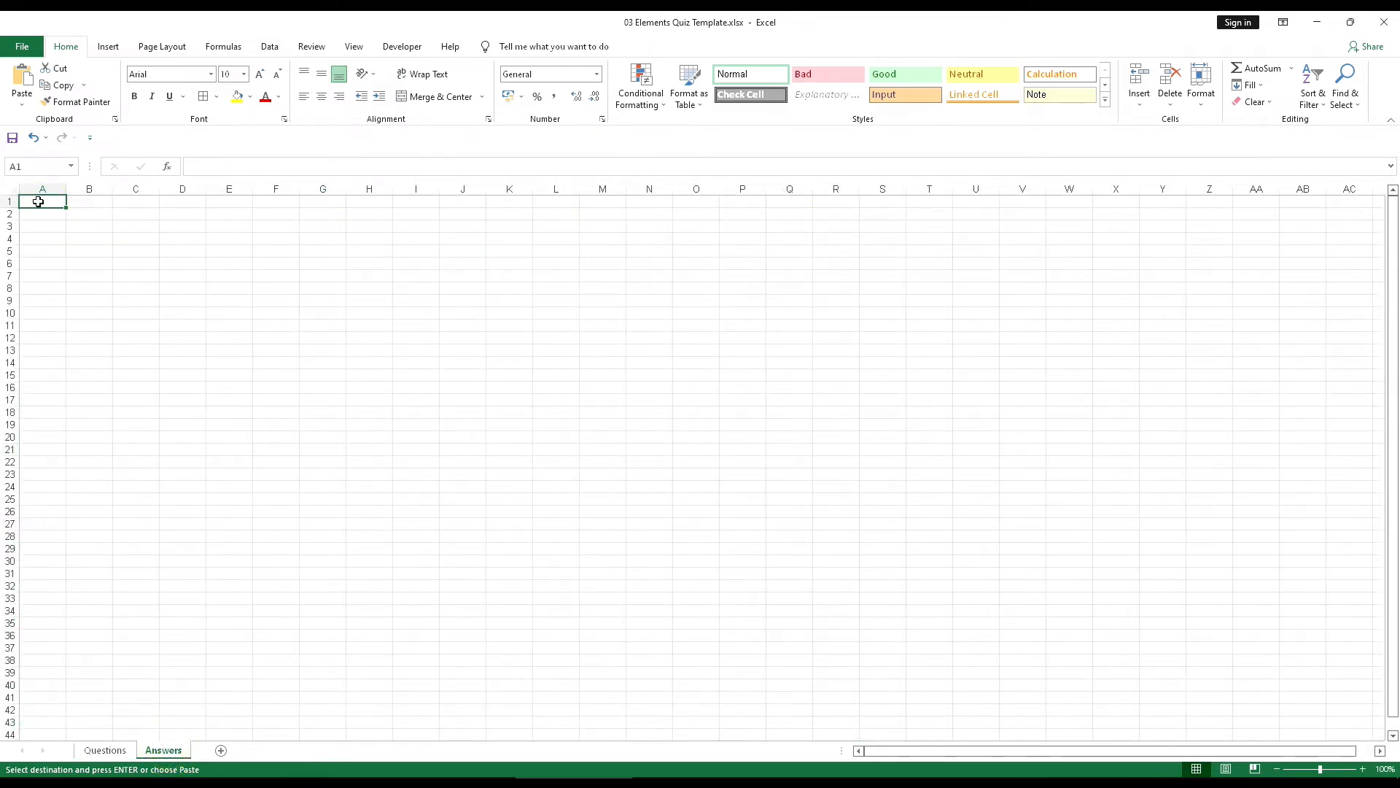
right_click(38, 202)
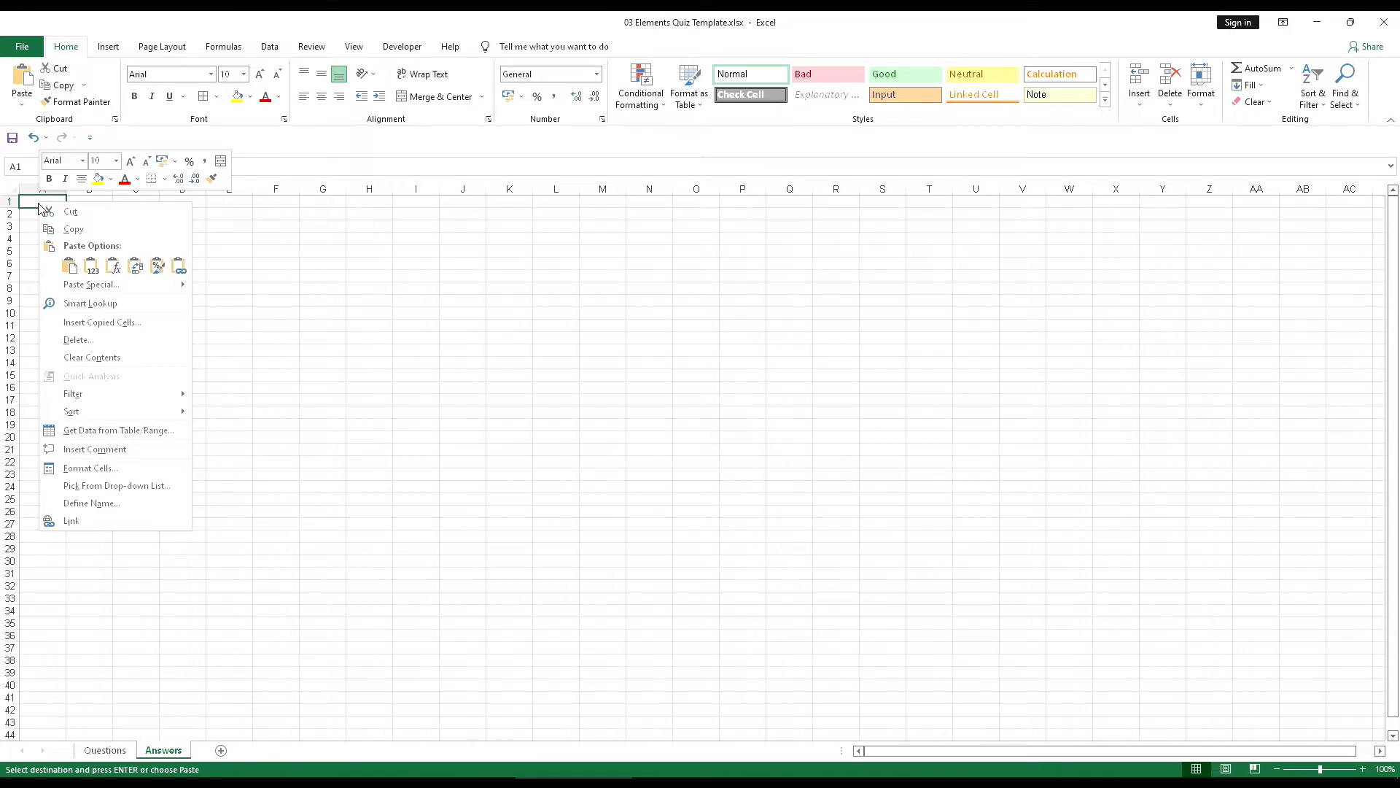
click(91, 267)
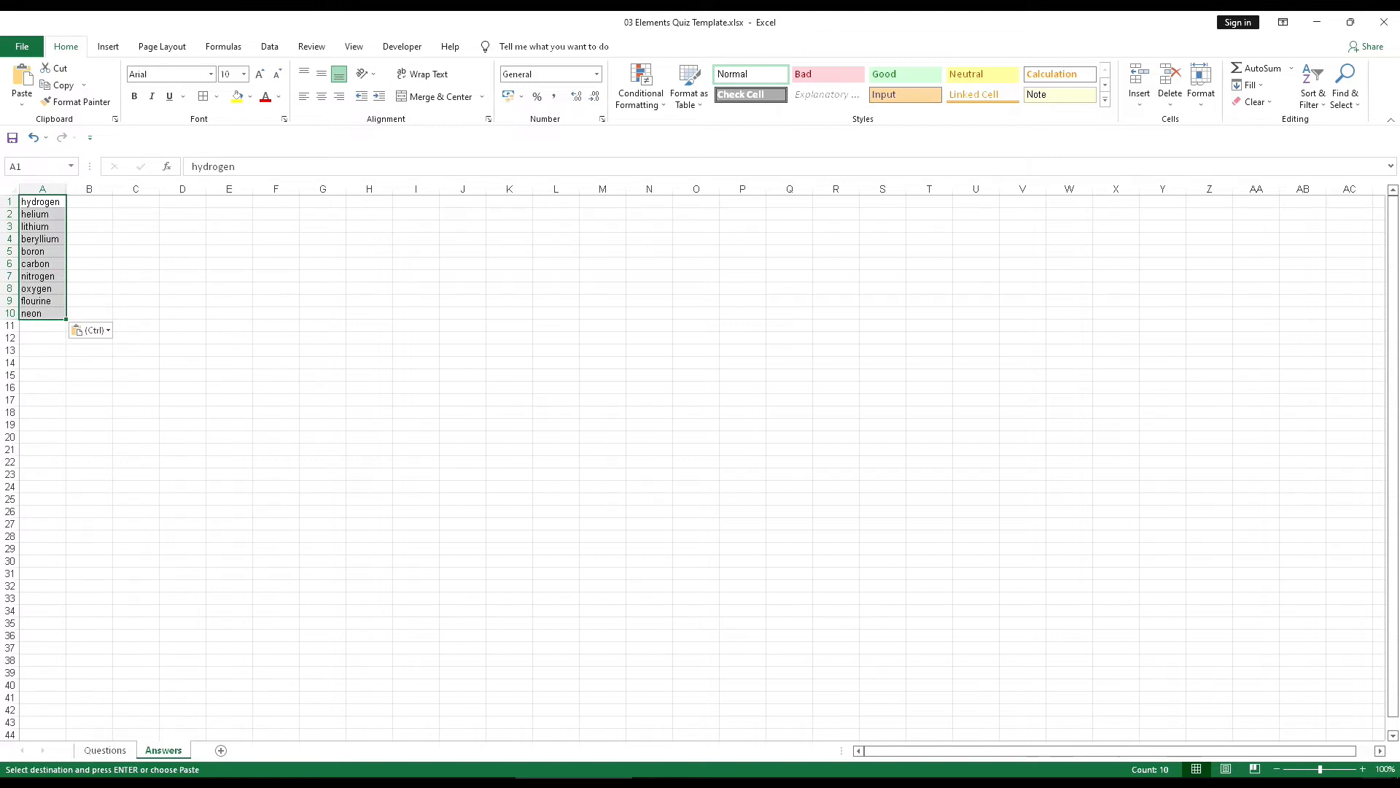
Step: Examine the pasted list on the Answers sheet at a larger zoom and compare it with the Answer column on the Questions sheet
click(1362, 769)
click(1362, 769)
click(1362, 769)
click(1362, 769)
click(1362, 769)
click(1363, 769)
click(1362, 769)
click(1362, 769)
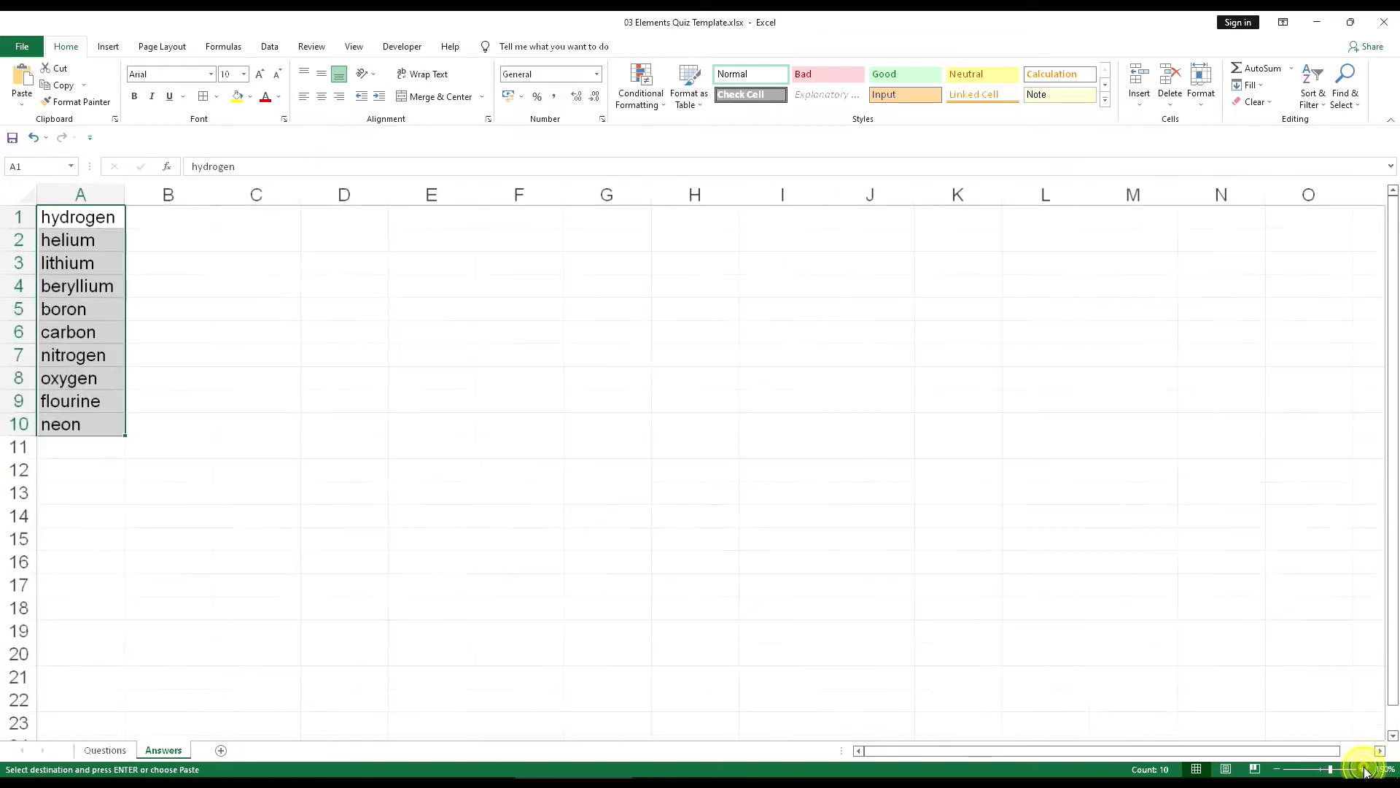
click(1362, 769)
click(1362, 768)
click(1362, 768)
click(1362, 769)
click(1362, 769)
click(410, 570)
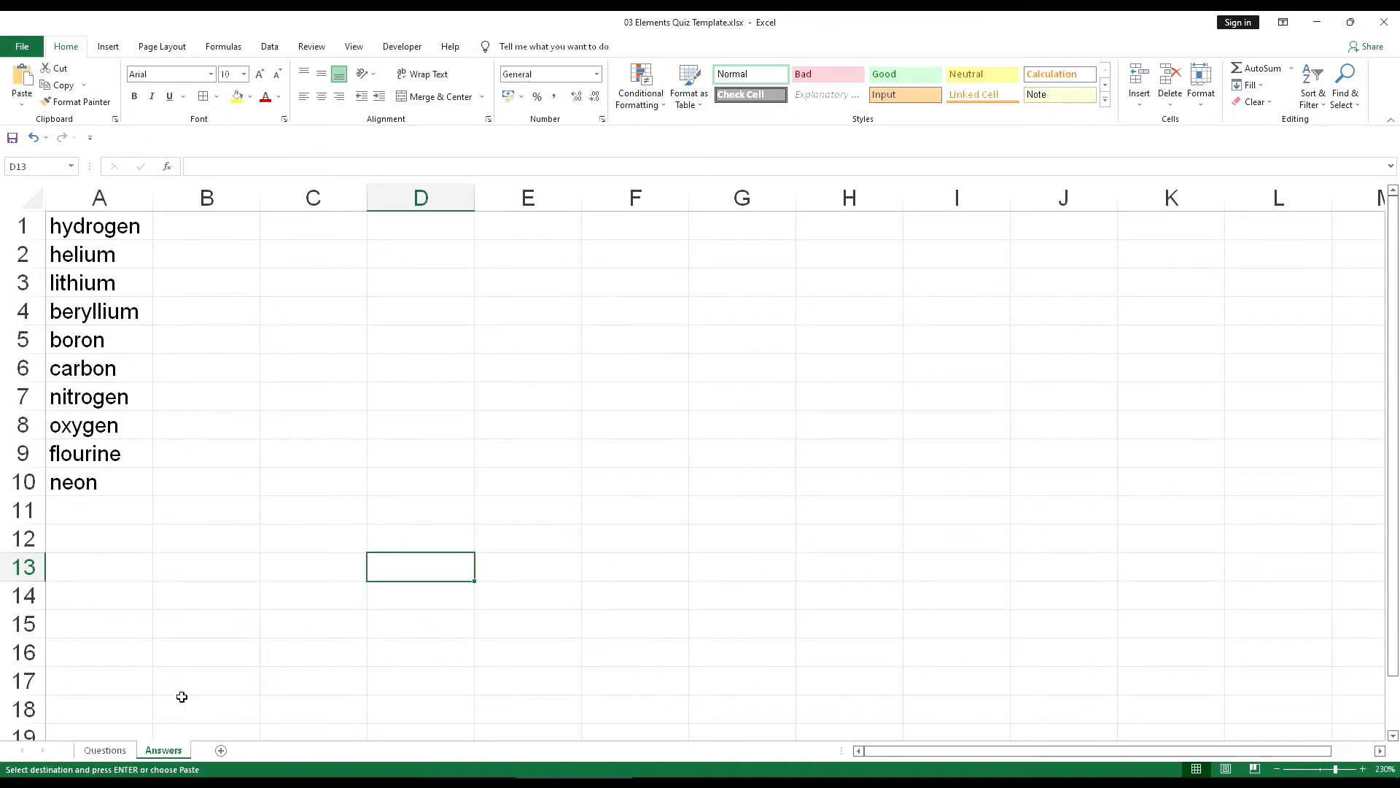
click(105, 750)
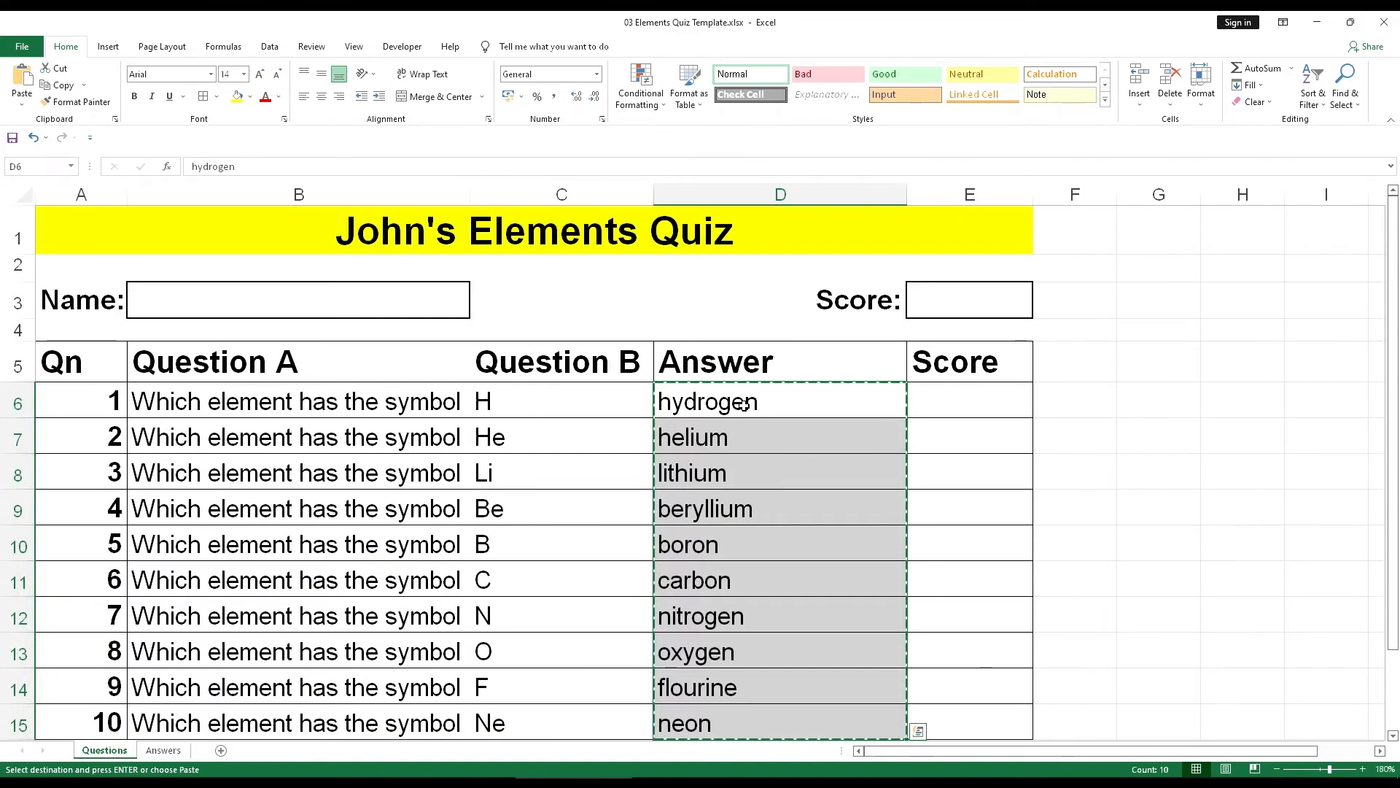
drag(709, 405, 745, 718)
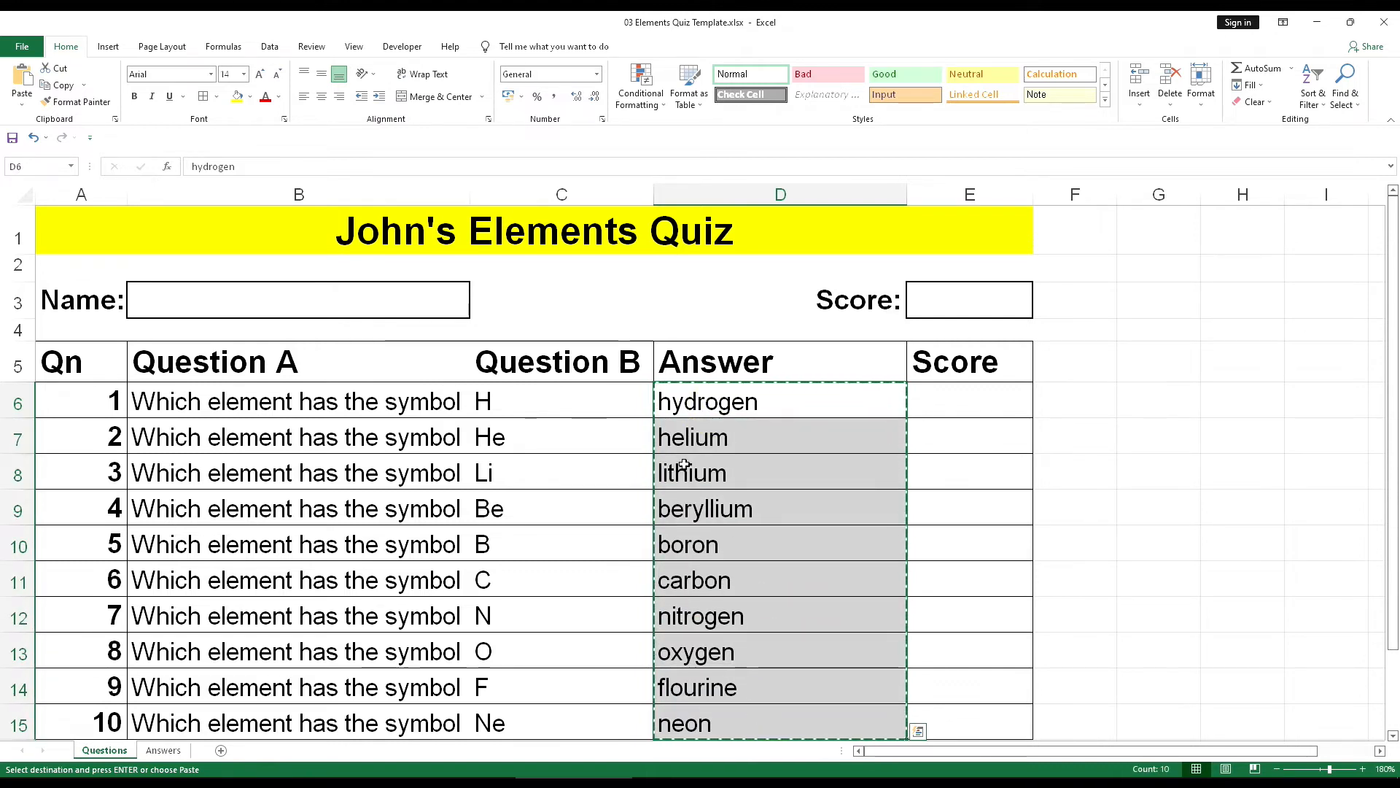
click(162, 751)
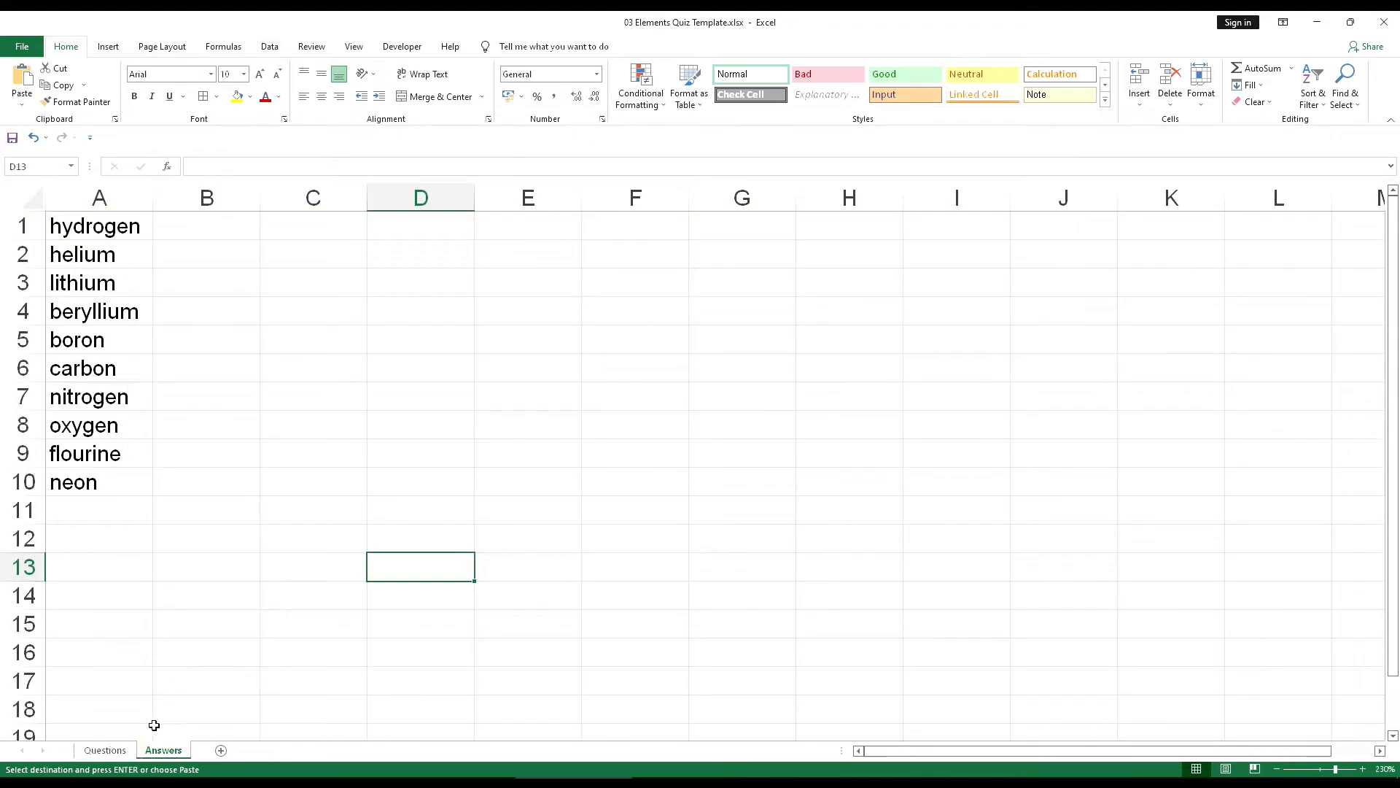
Step: In cell E6 of the Questions sheet, write the formula =IF(D6=Answers!A1,1,0) to check the first answer against the Answers sheet
click(106, 749)
click(978, 402)
key(Escape)
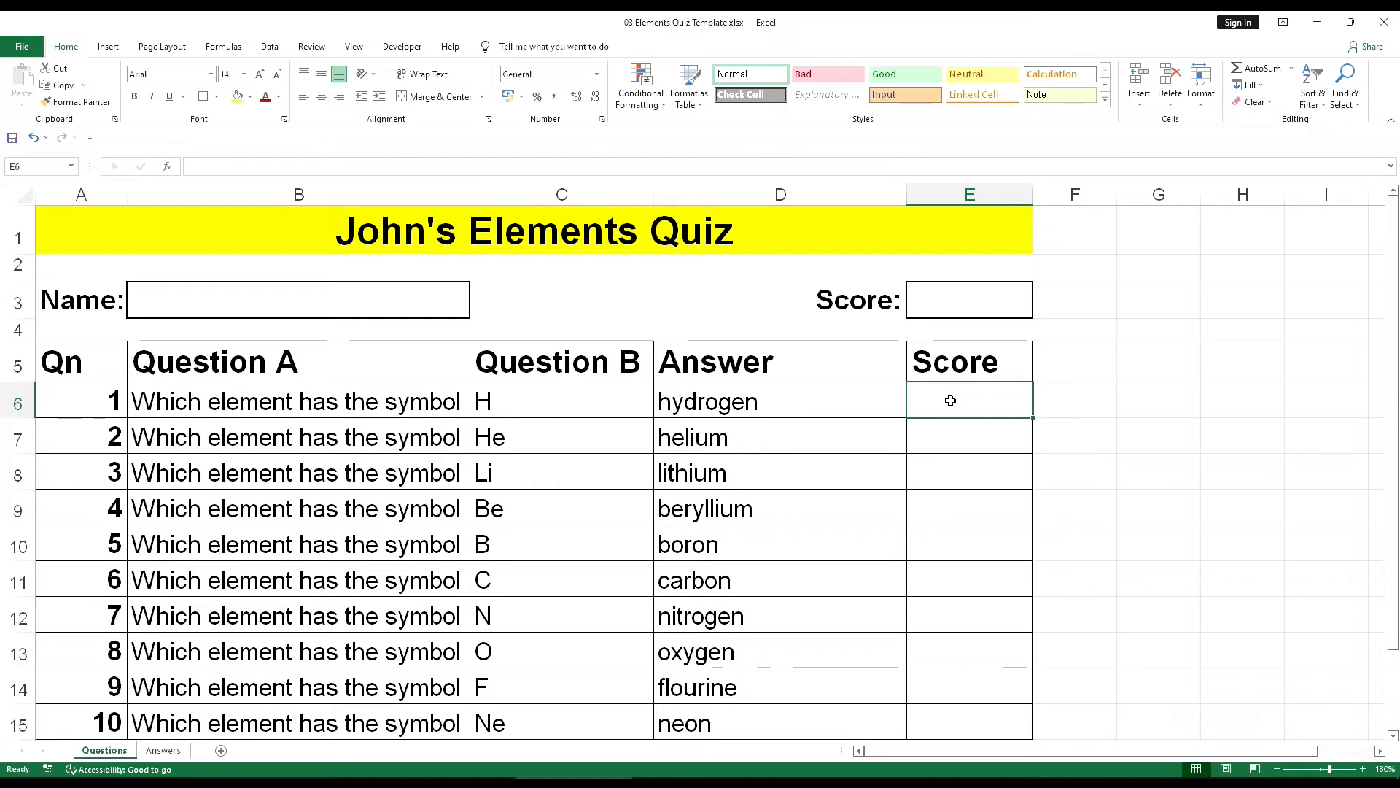
text(=IF)
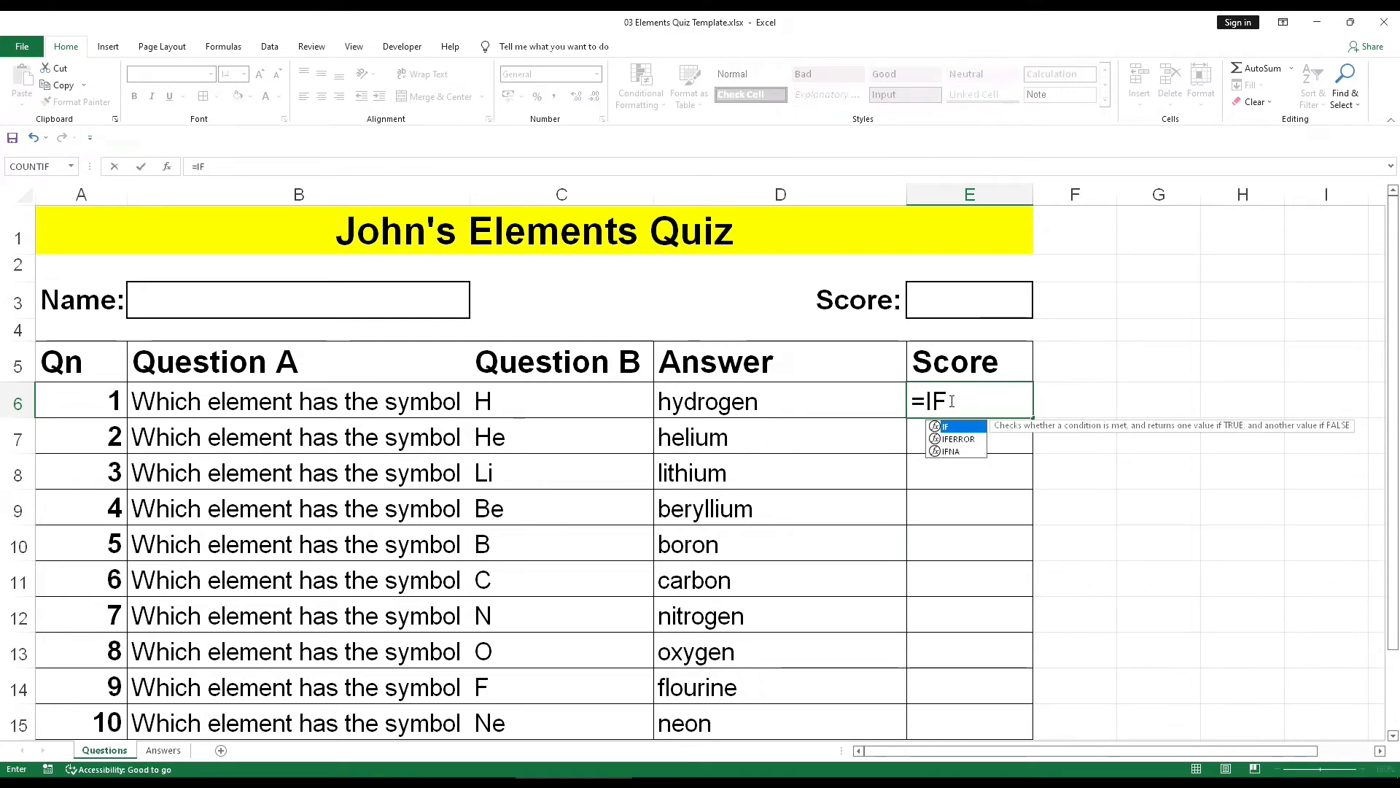
text(()
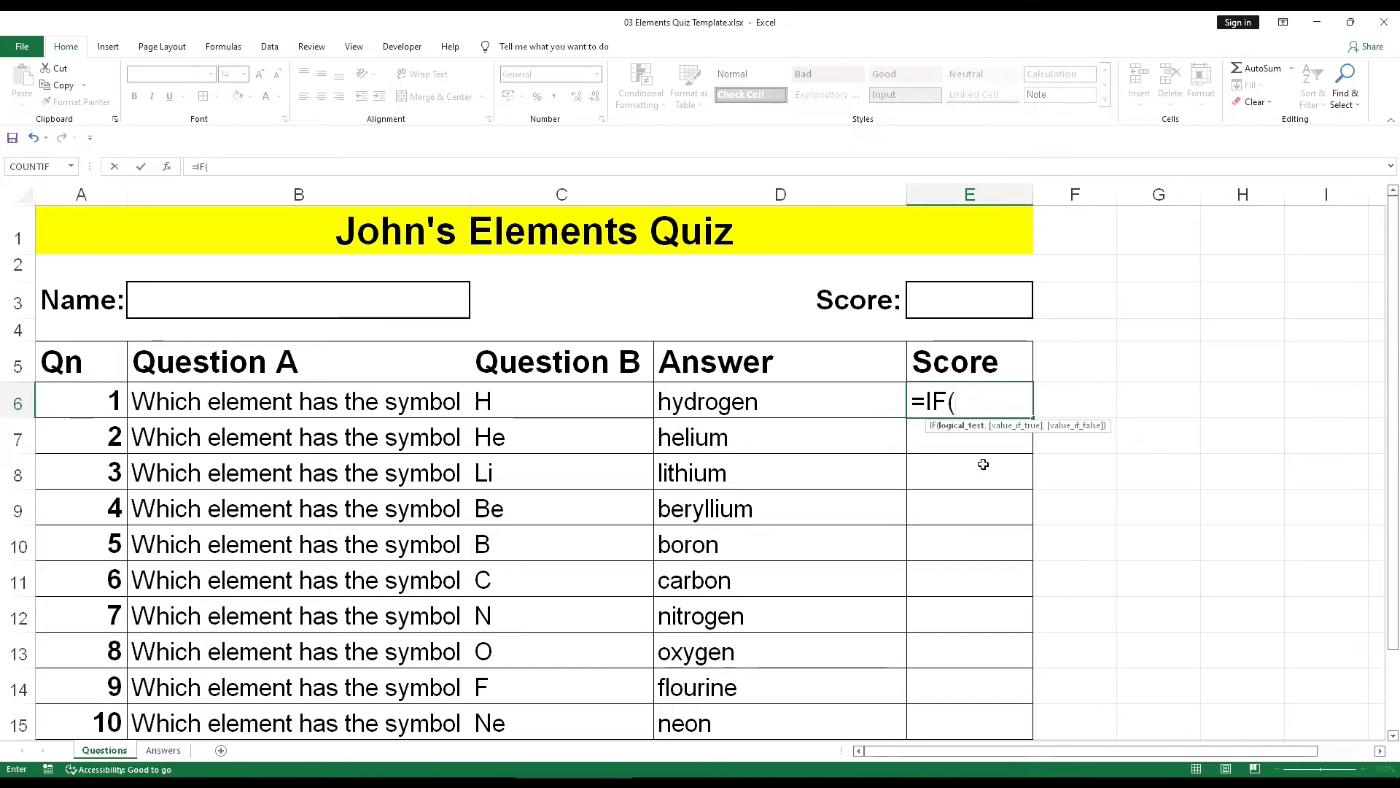
click(738, 405)
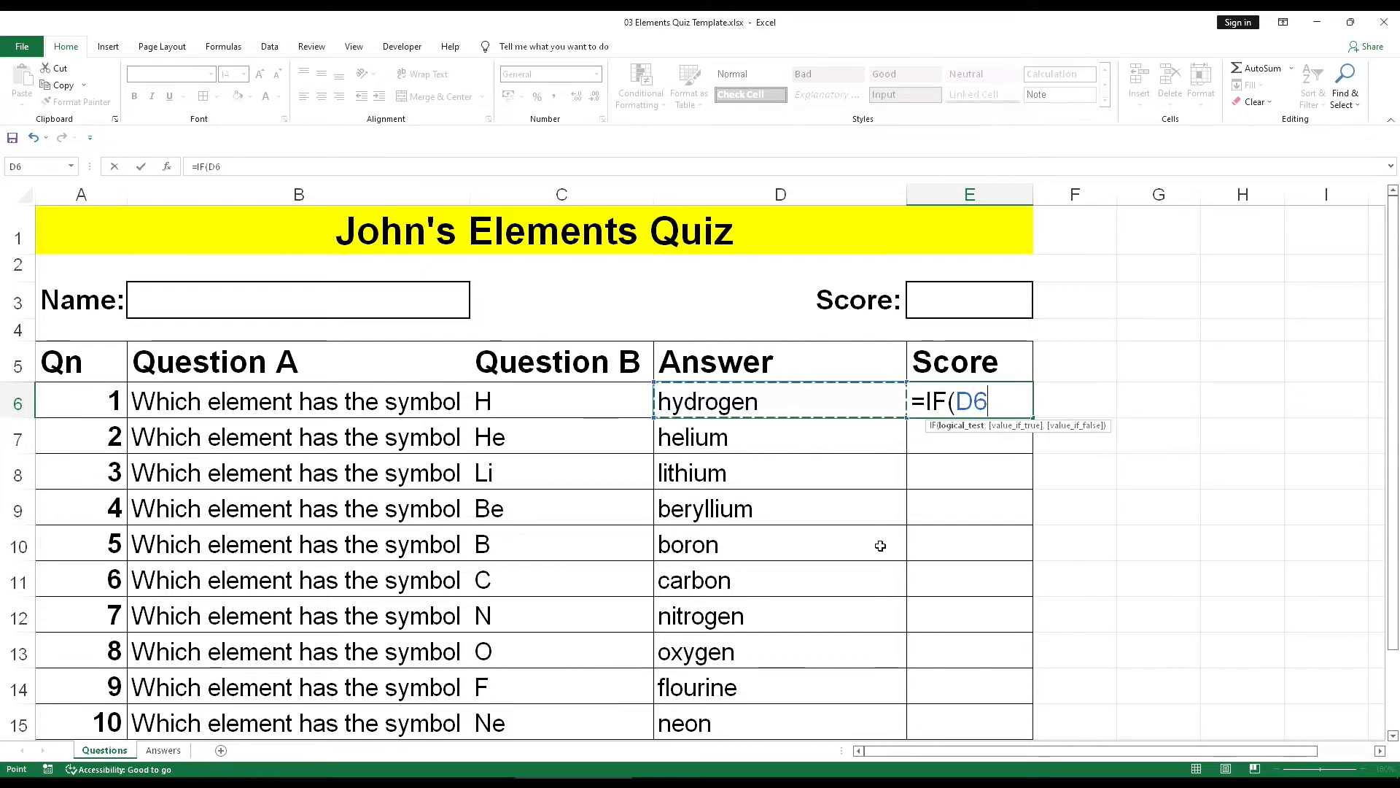
text(=Answers!)
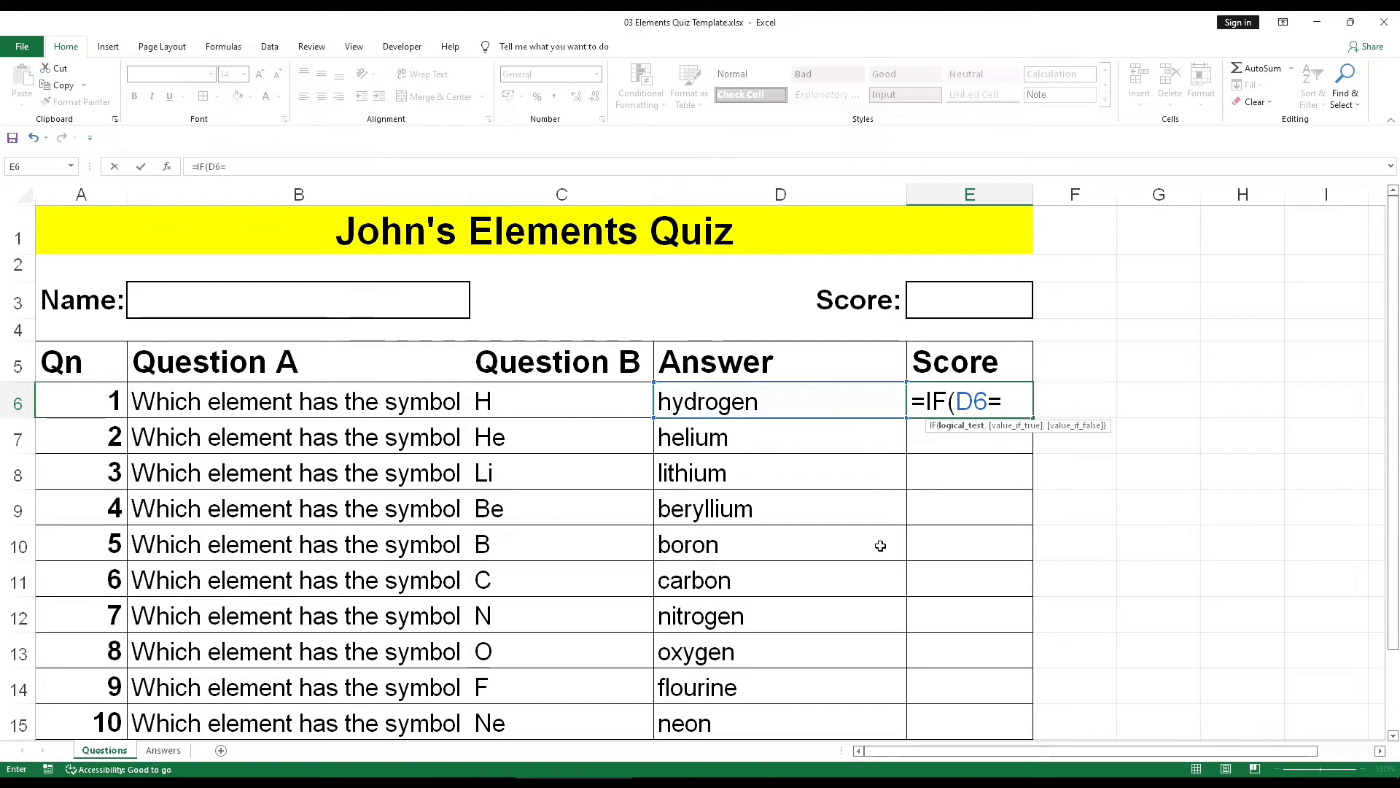
click(163, 751)
click(83, 227)
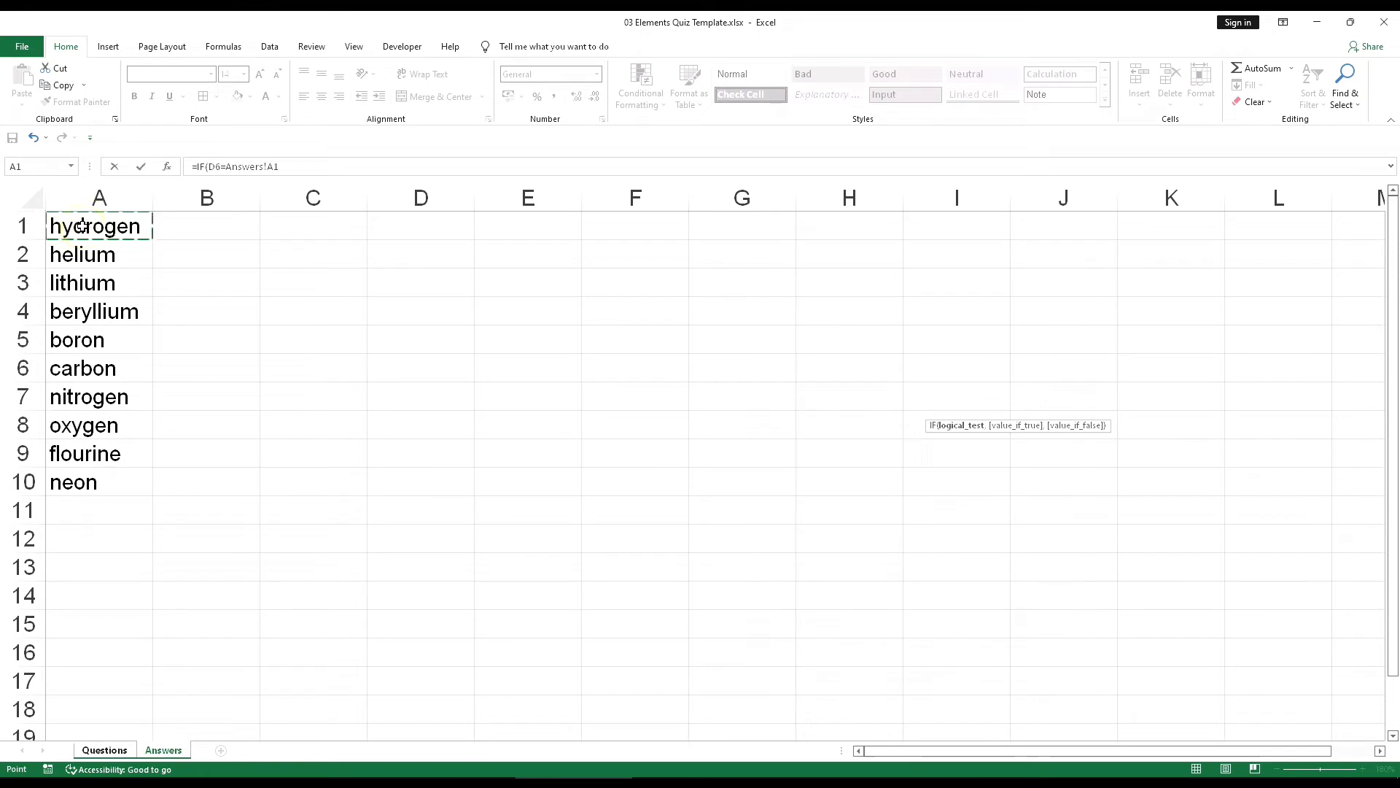
click(283, 166)
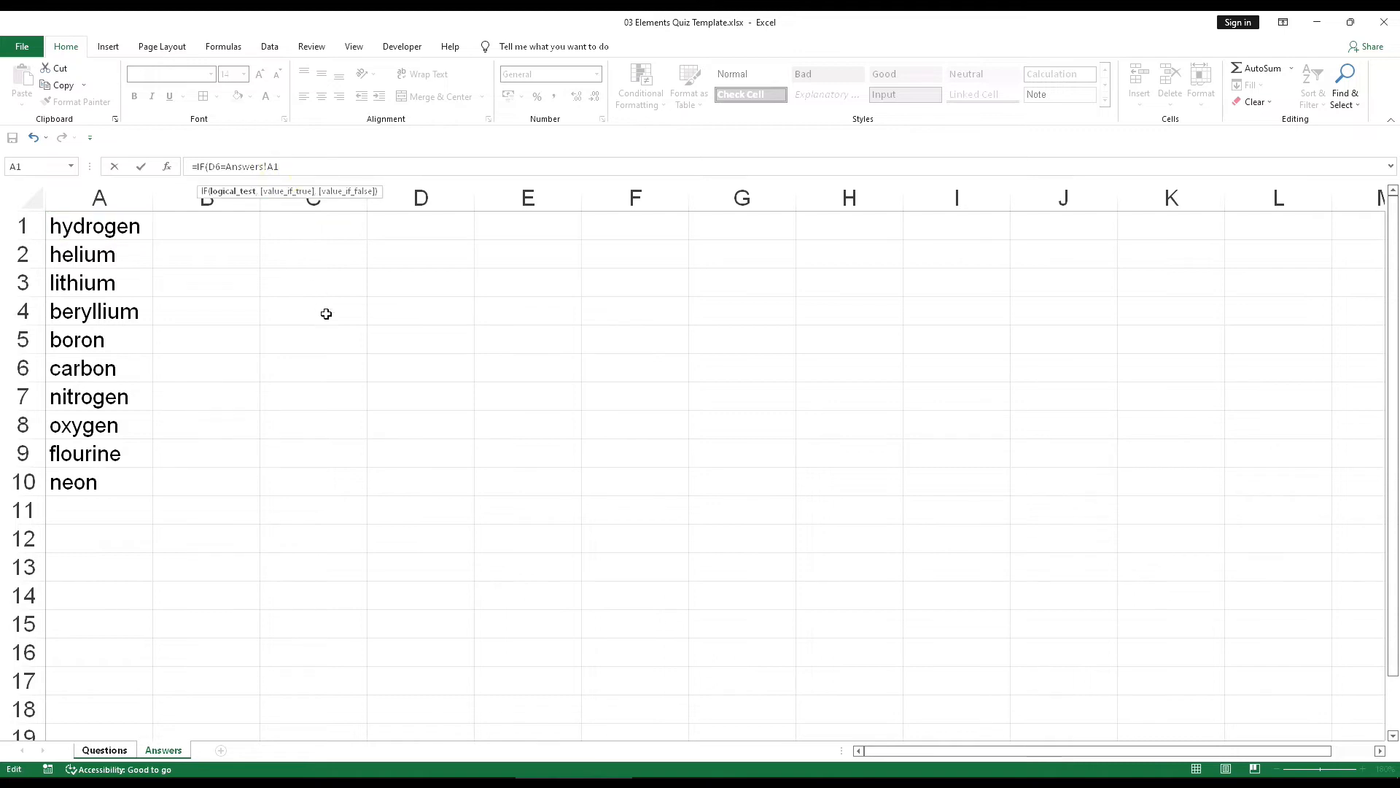
text(,)
text(1,0)
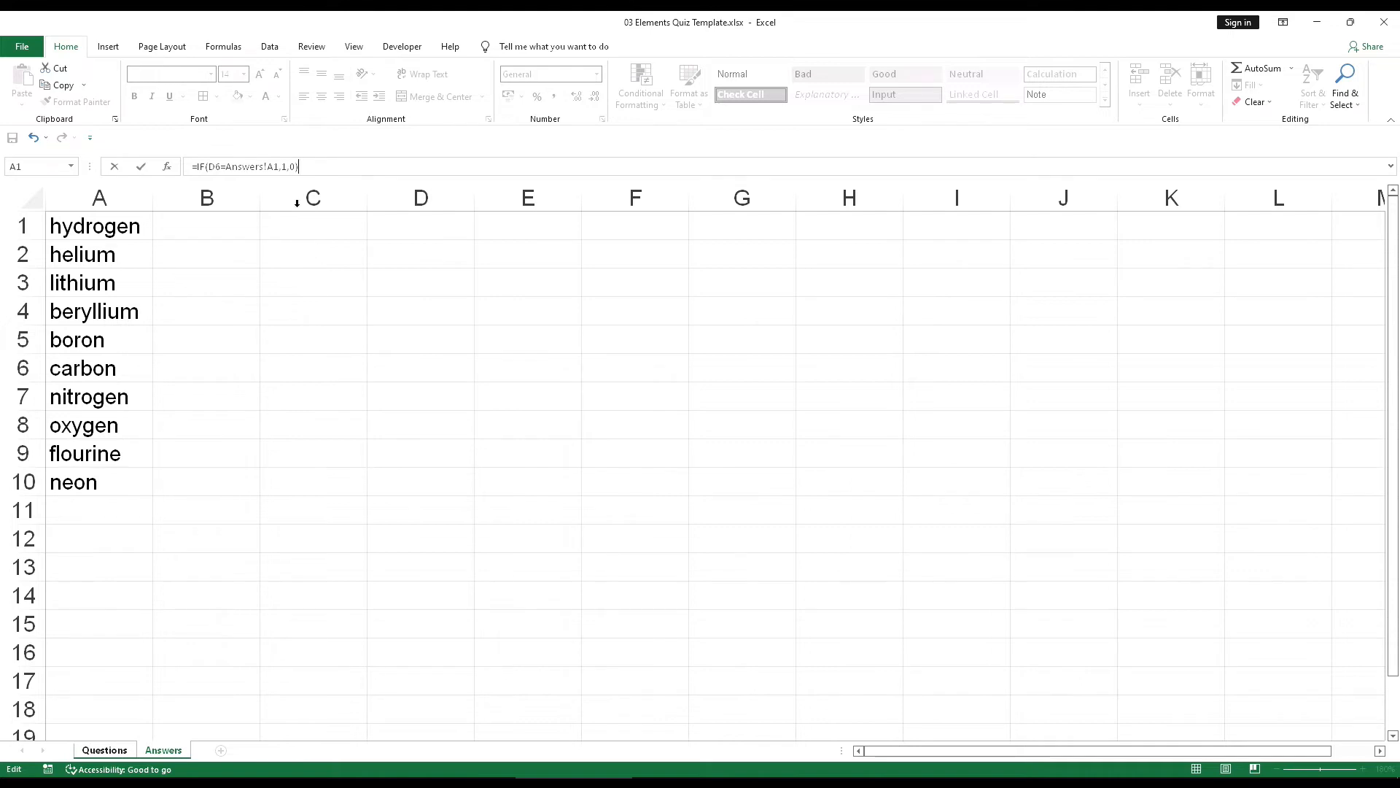
Step: Copy the formula text =IF(D6=Answers!A1,1,0), switch to PowerPoint and replace the IF example on slide 3 with it
triple_click(312, 168)
key(ctrl+c)
mouse_move(455, 782)
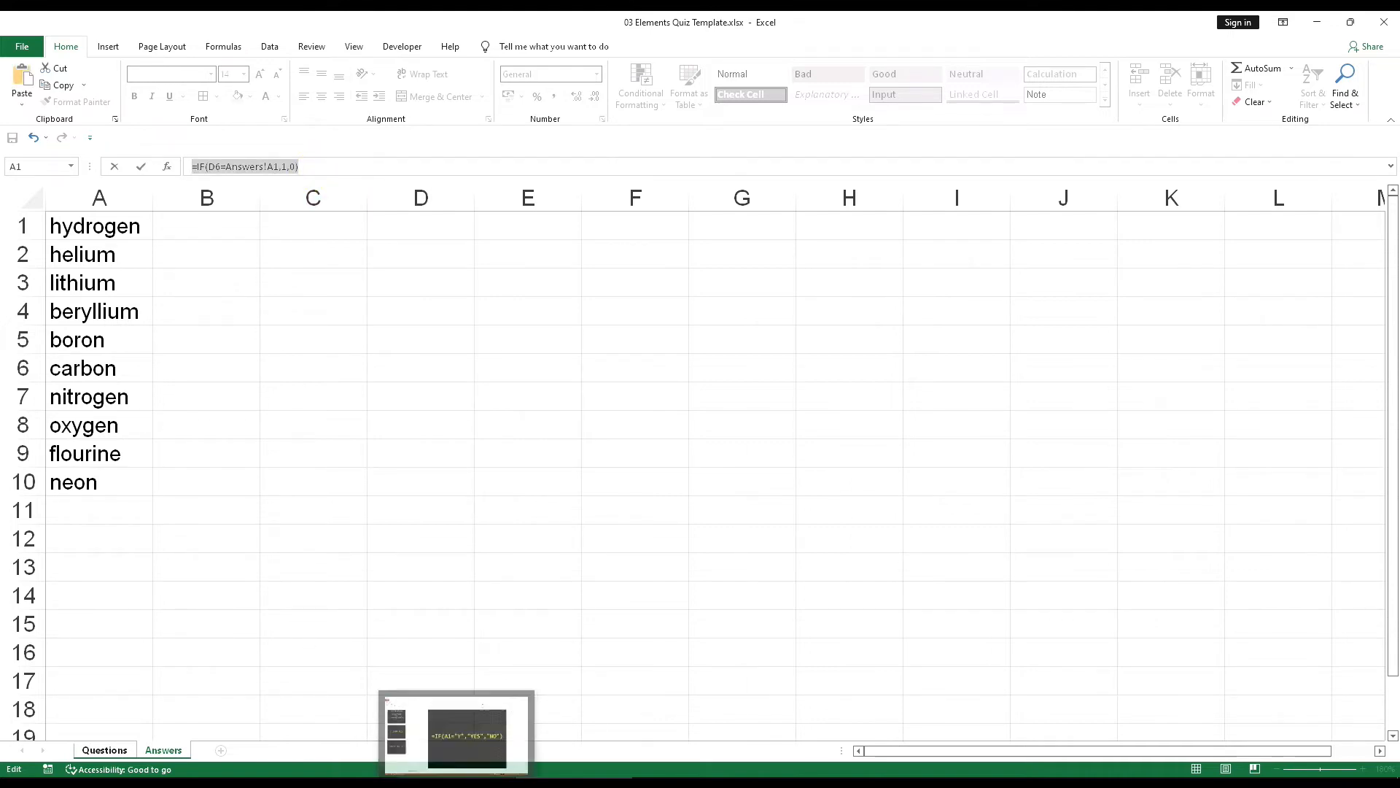
click(456, 729)
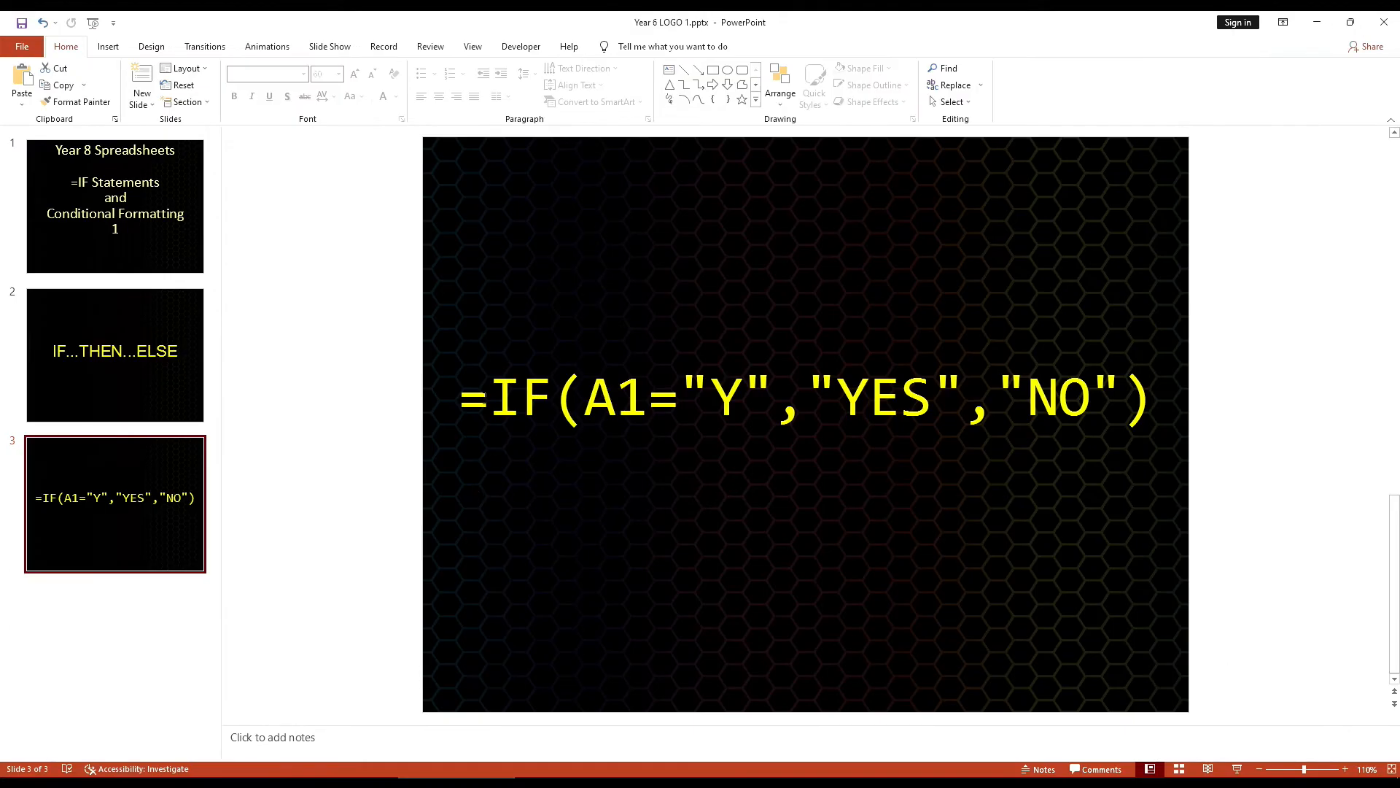
click(469, 400)
drag(464, 399, 1206, 434)
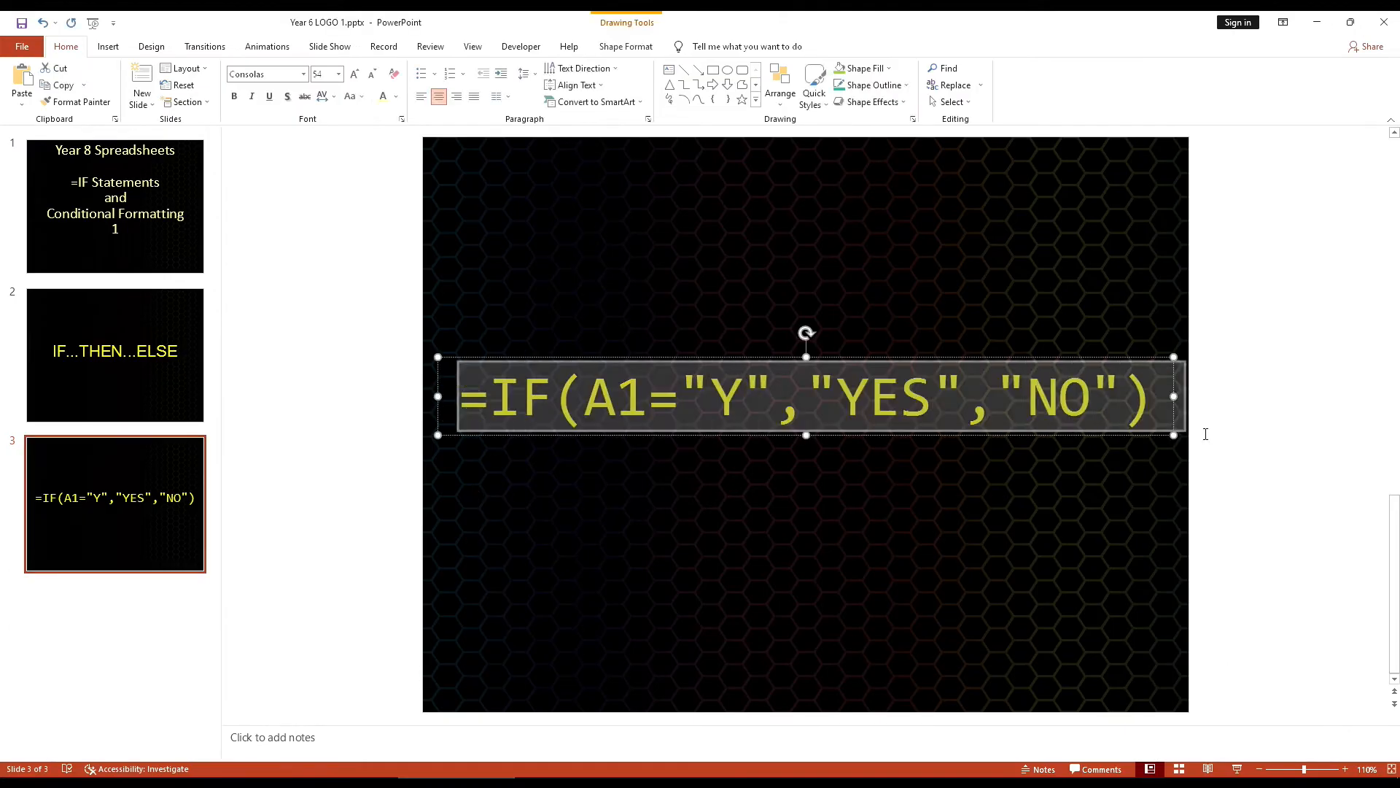
key(ctrl+v)
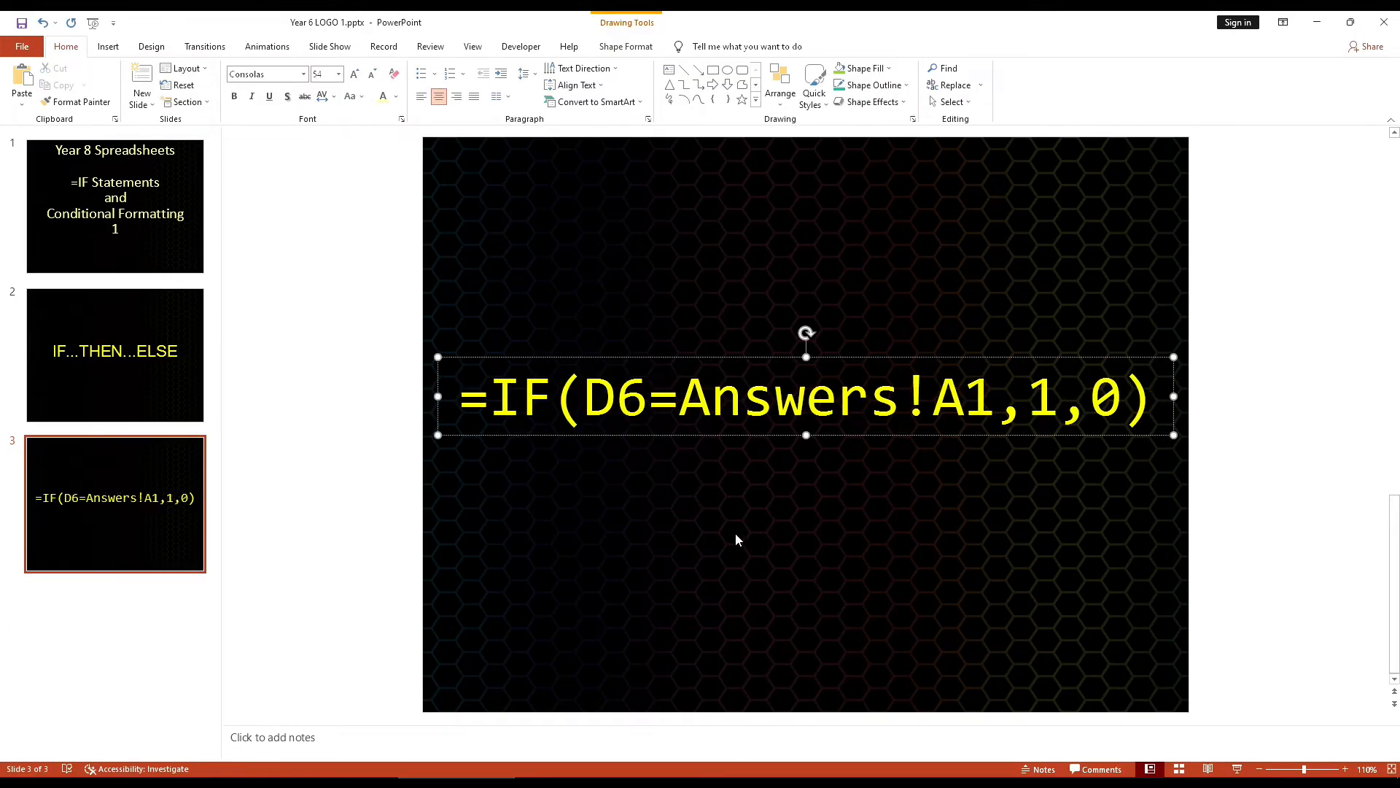
click(736, 539)
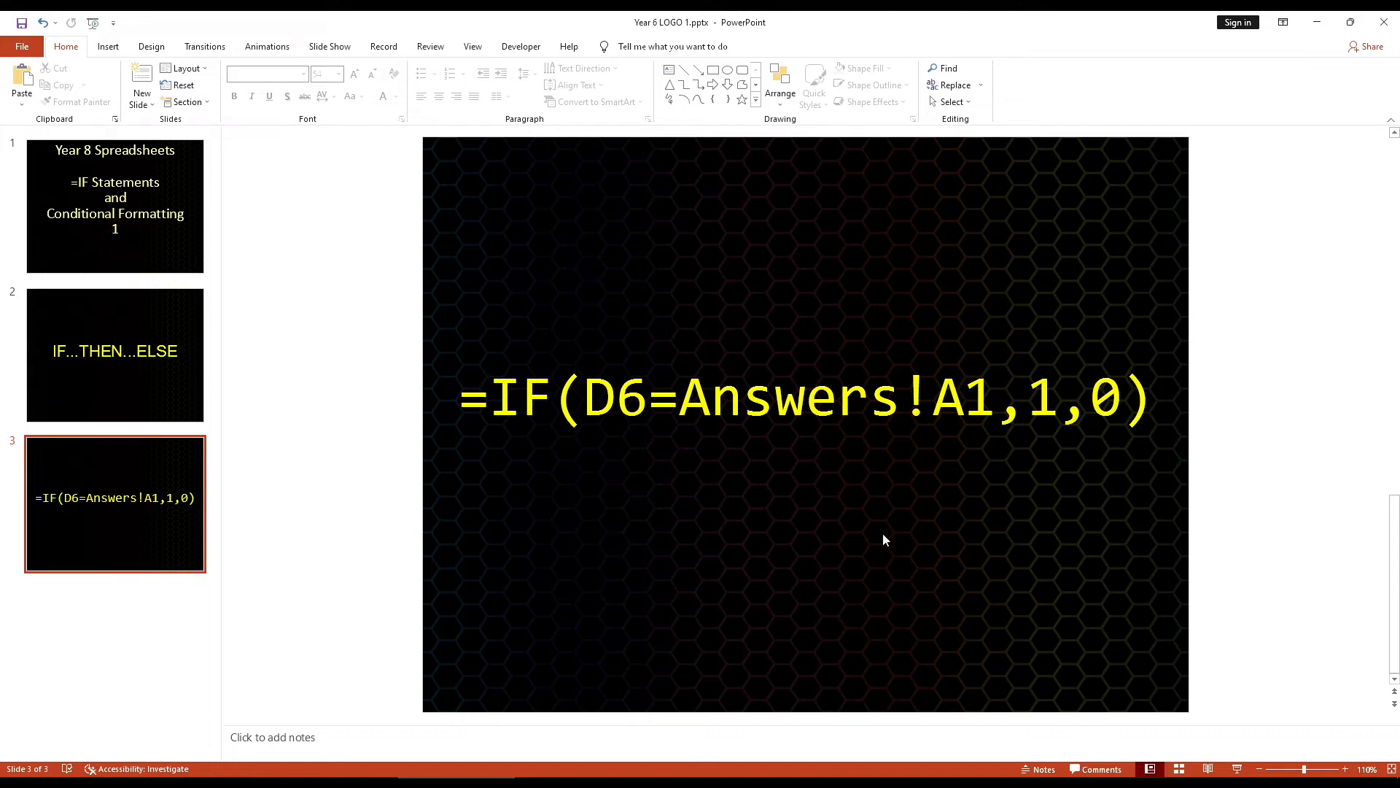
Step: Switch back to Excel, commit the formula in E6 and fill it down through E15
click(574, 782)
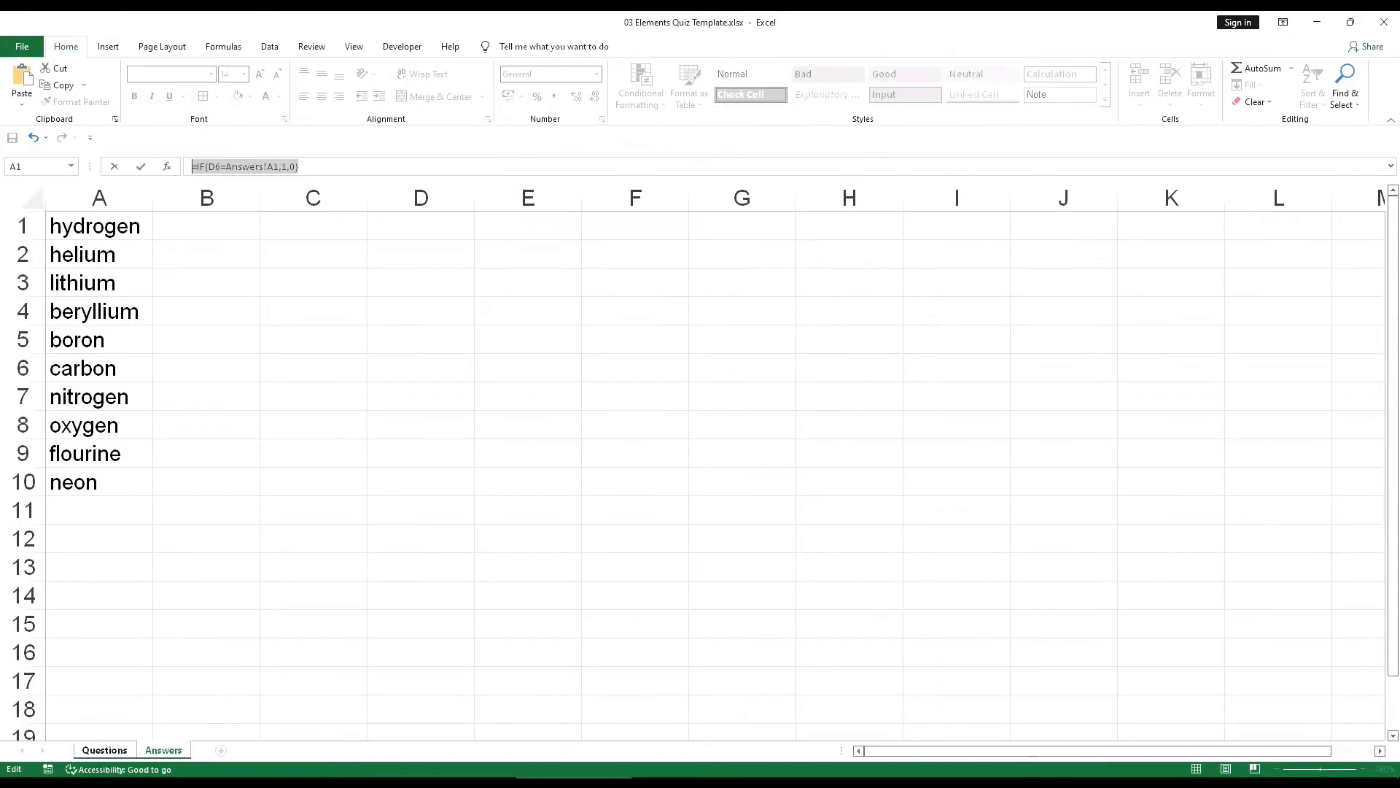
click(311, 168)
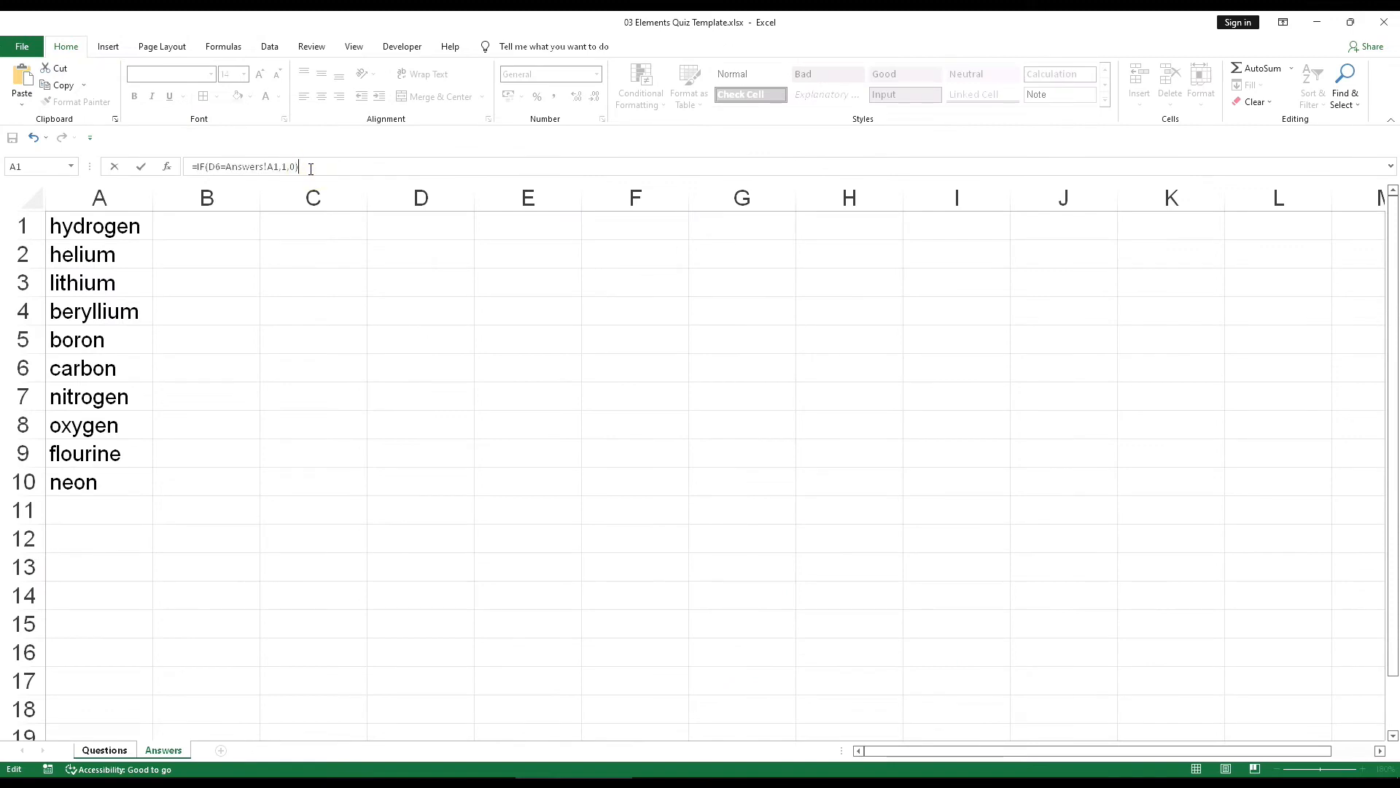
key(Return)
click(976, 402)
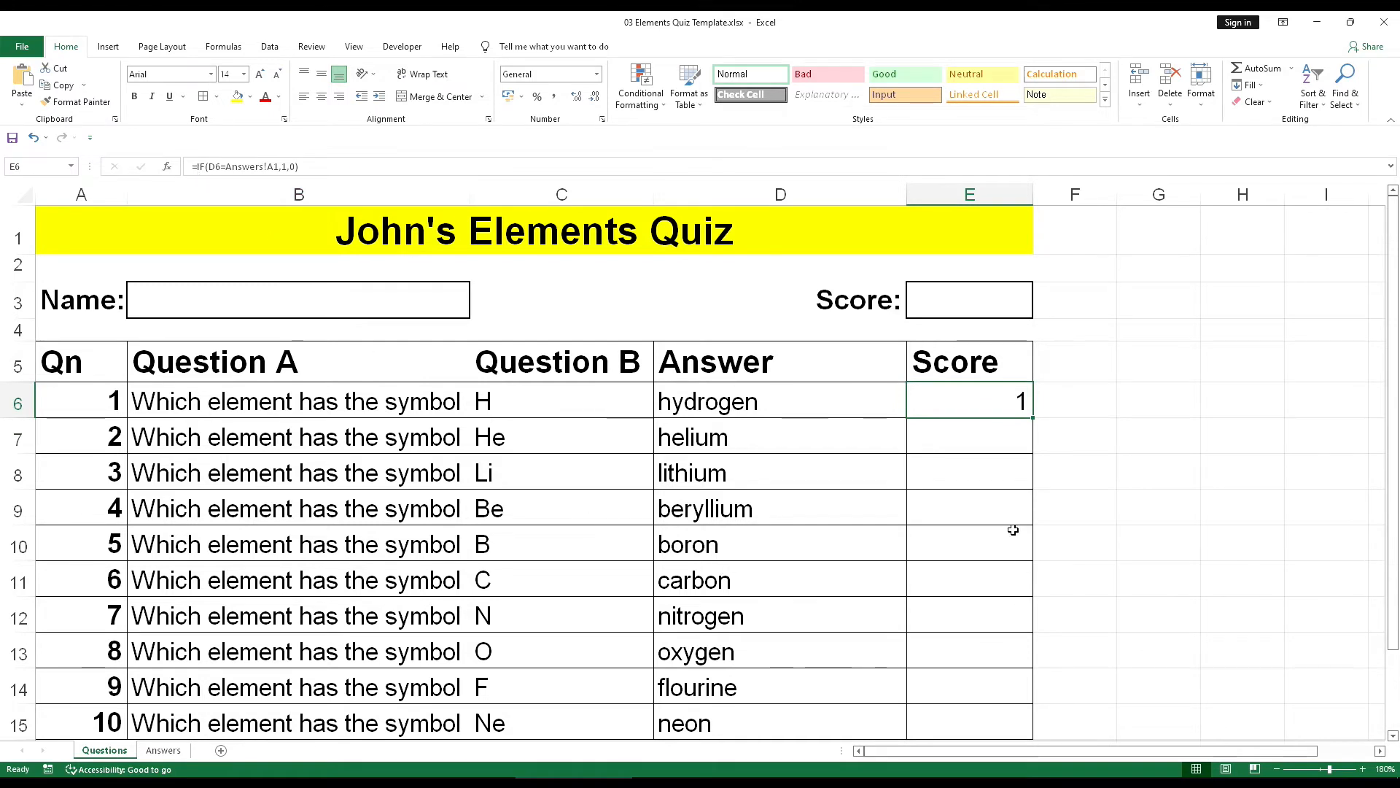
drag(1035, 420, 1009, 729)
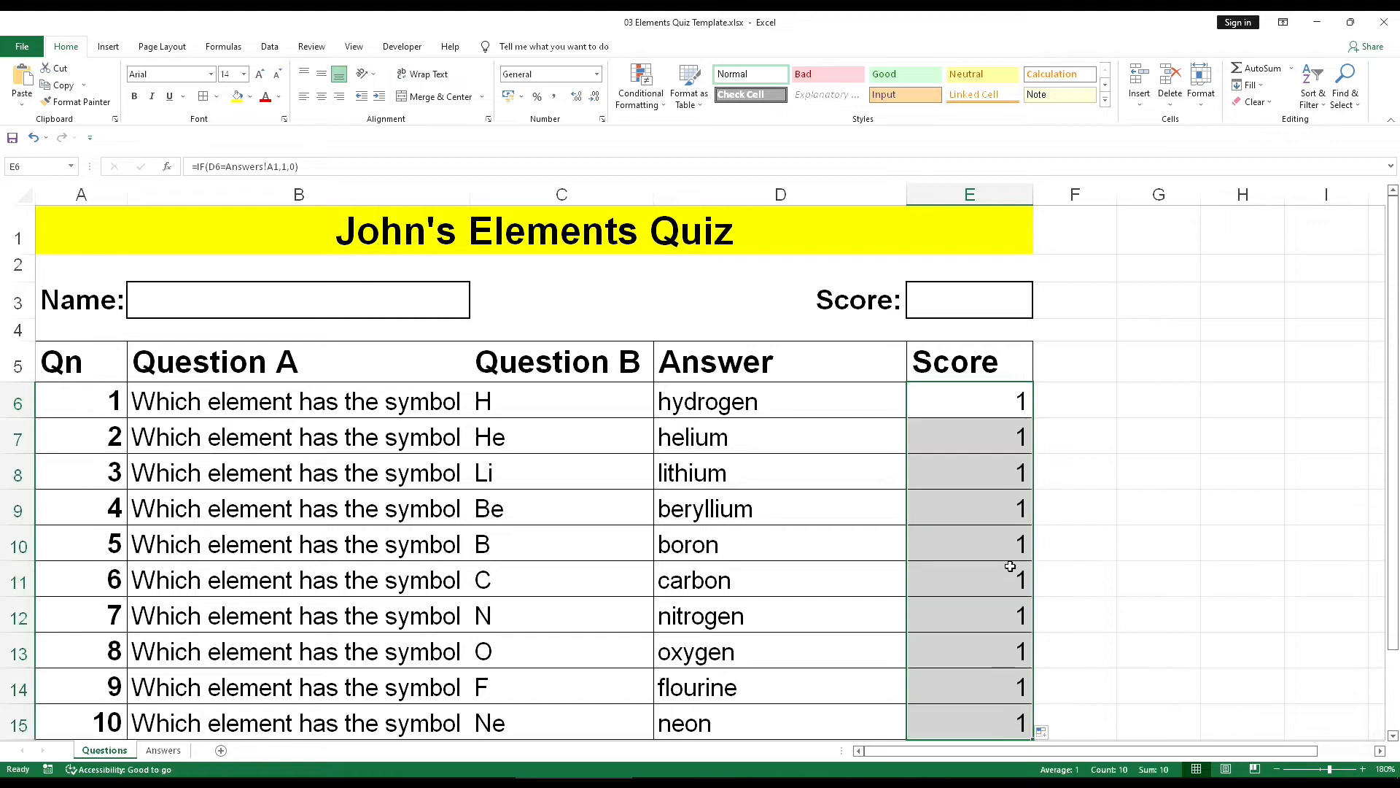
Step: Centre the scores in E6:E15 horizontally and make them bold
click(321, 97)
click(137, 97)
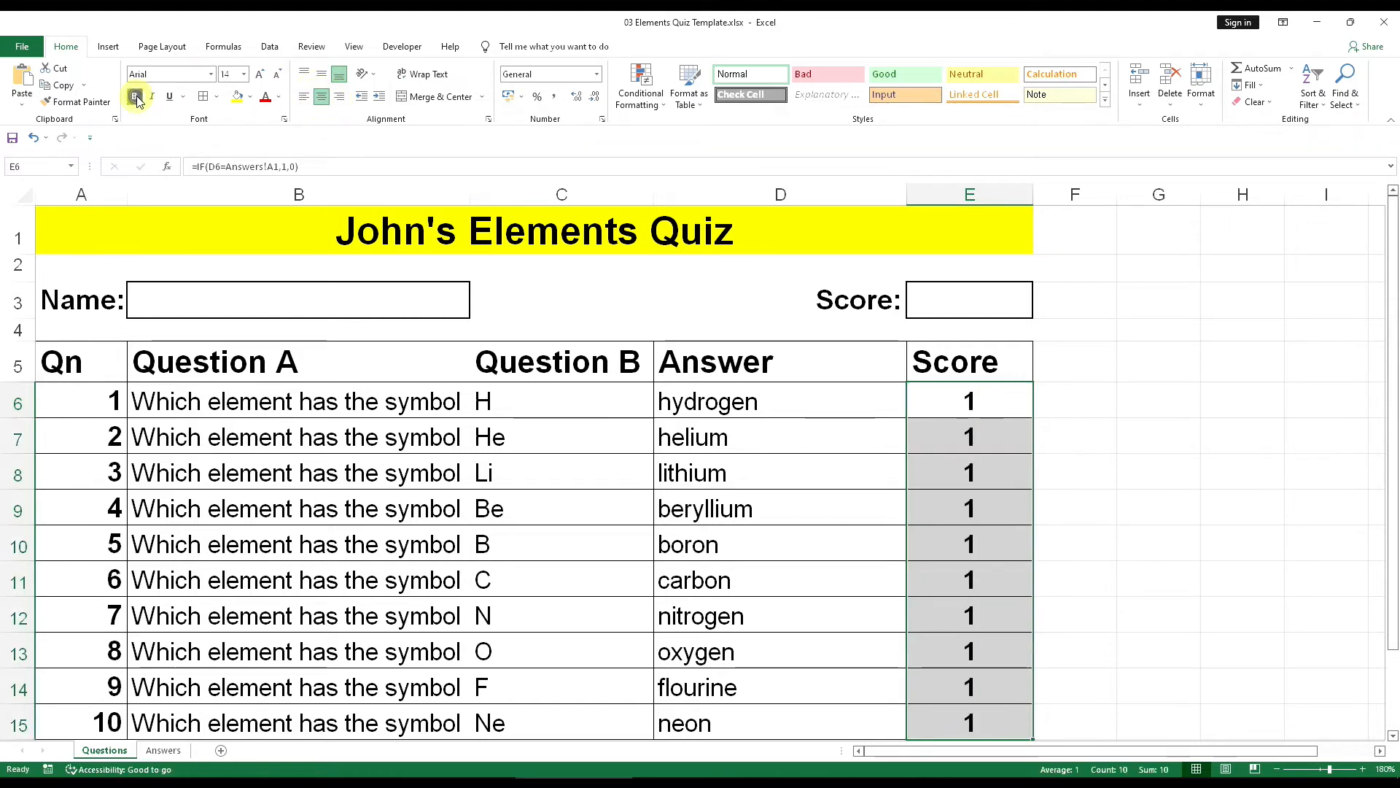
click(1072, 552)
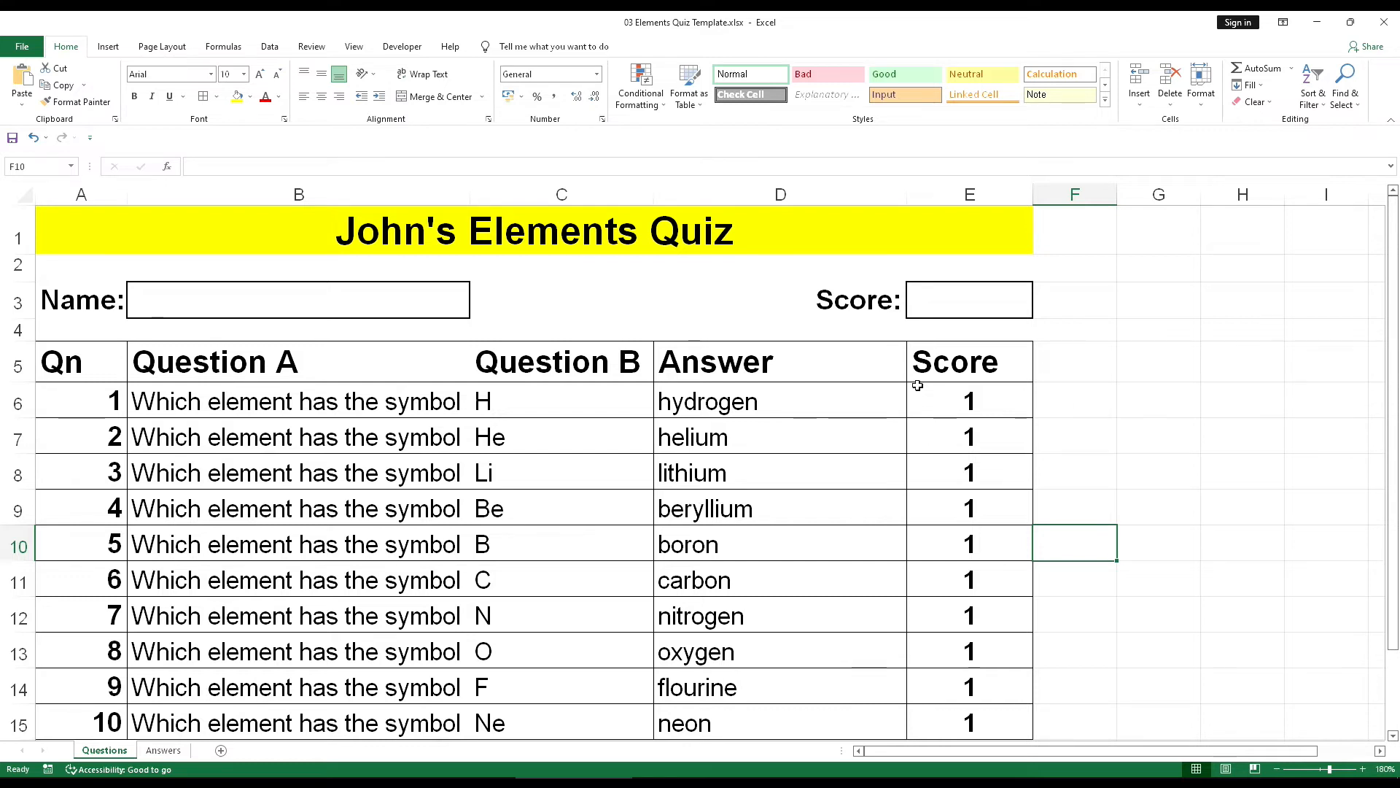
Step: Enter =SUM(E6:E15) in cell E3 to total the quiz score
click(970, 304)
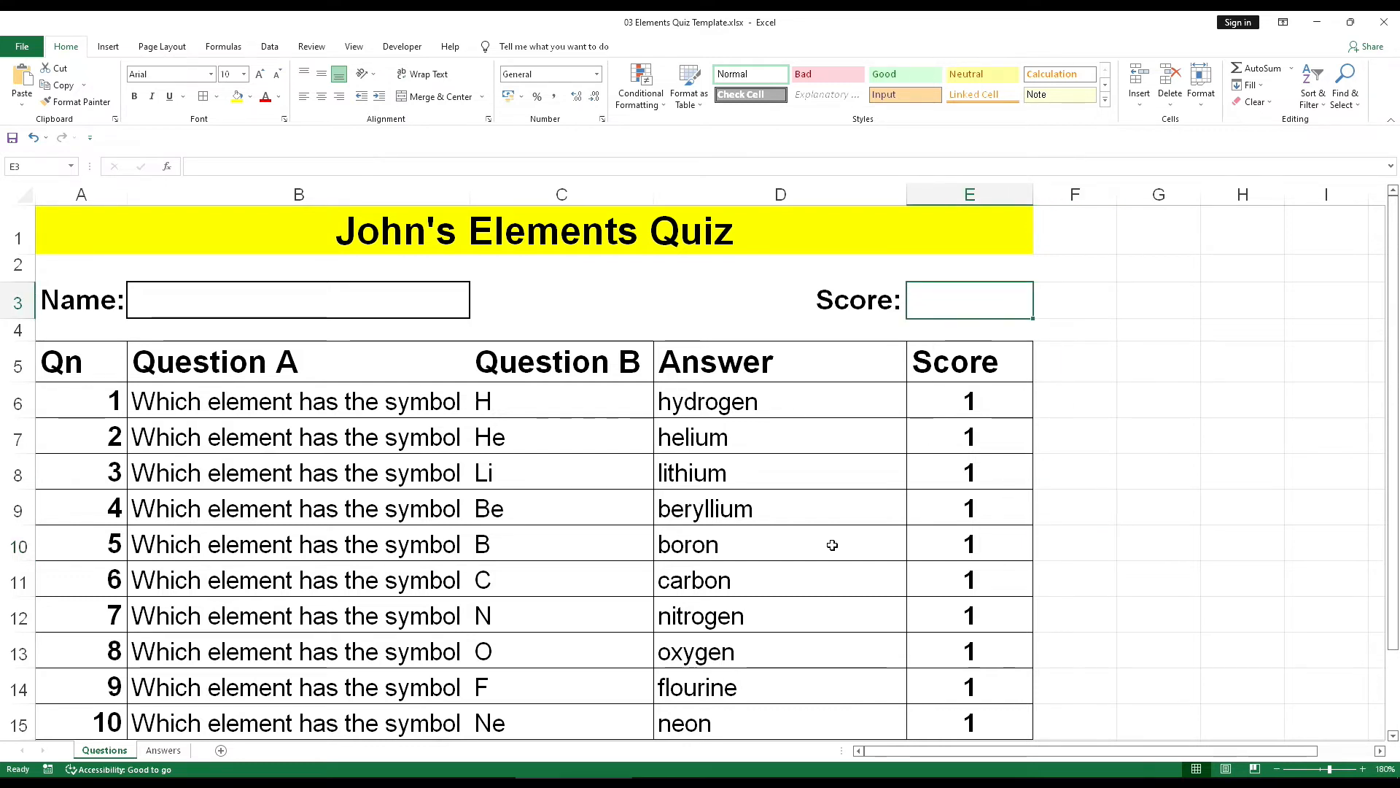
text(=SUM)
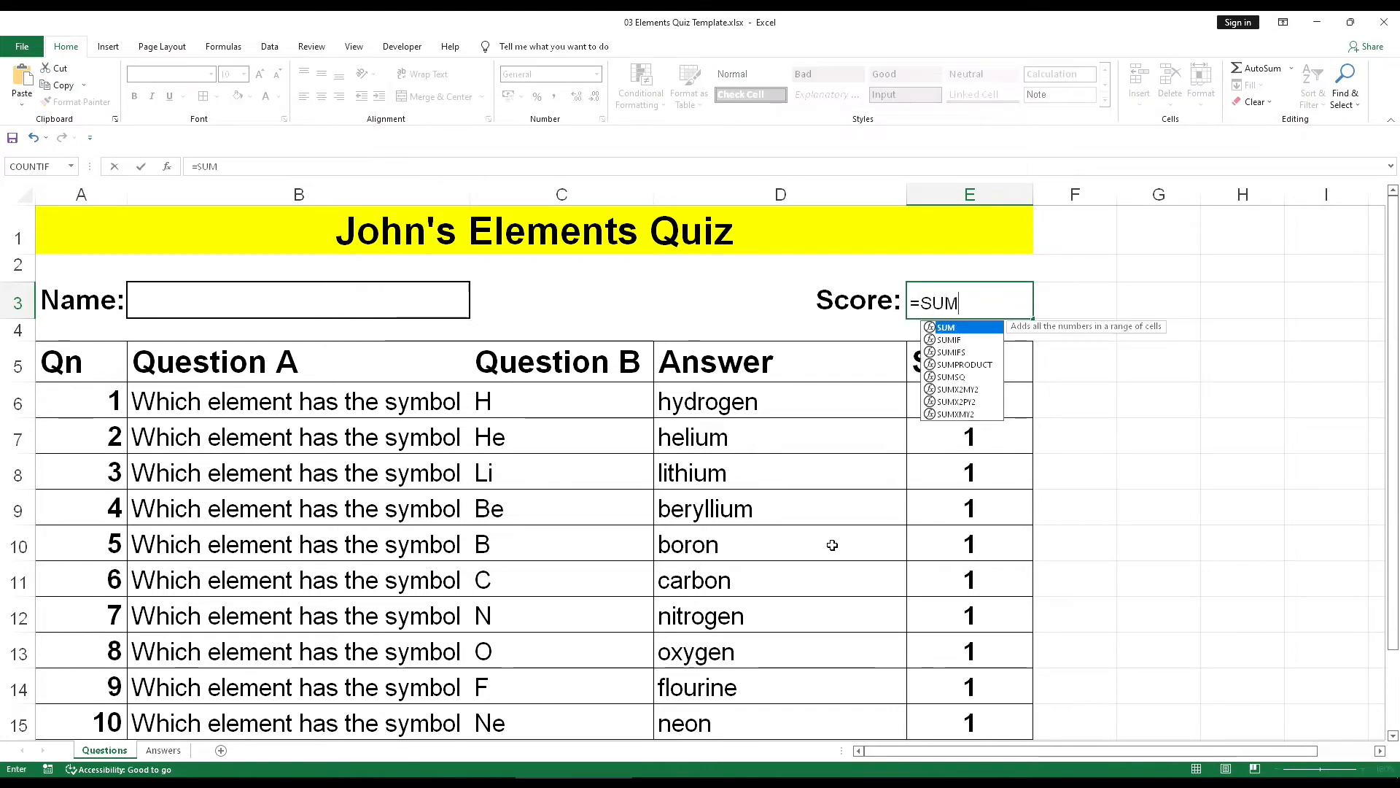
text(()
drag(986, 403, 978, 722)
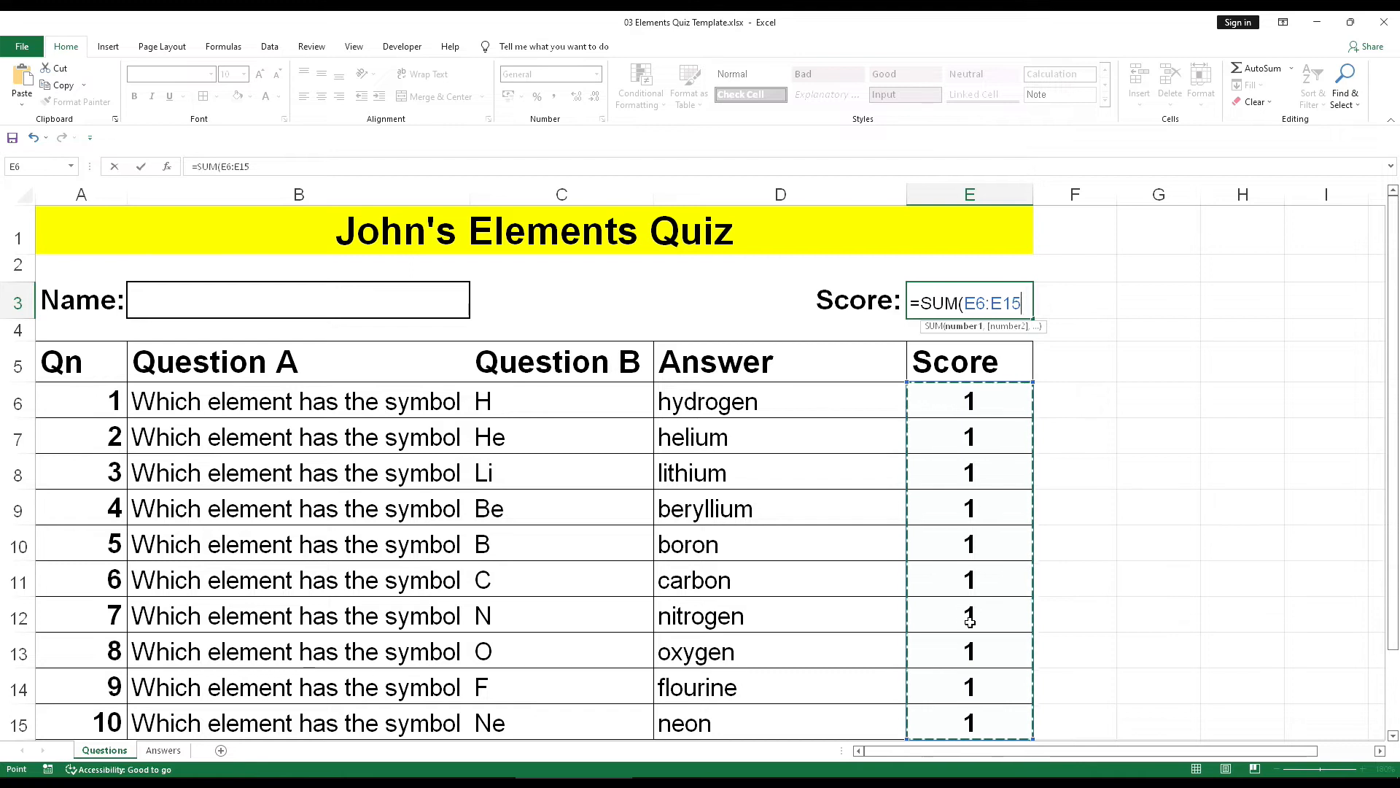
text())
key(ctrl+Return)
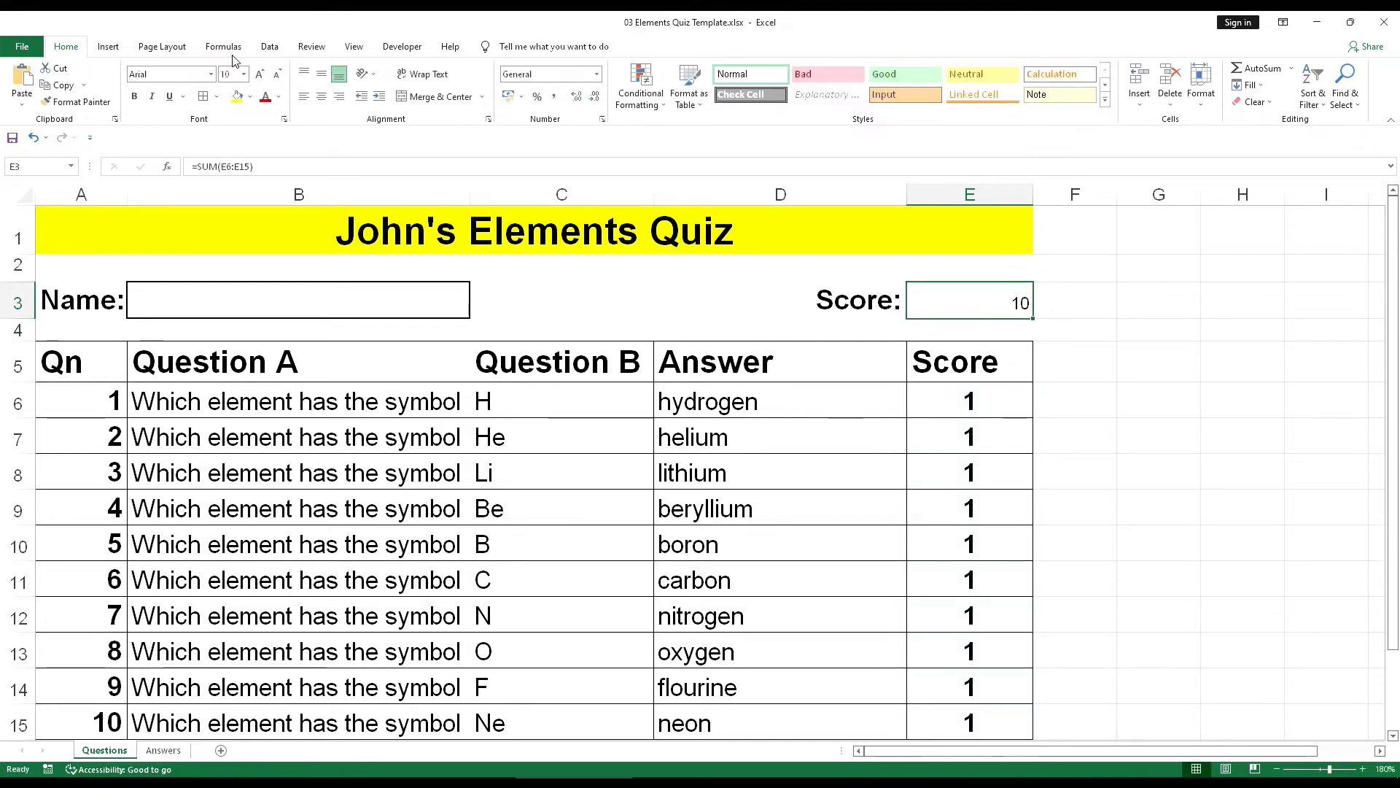
Step: Format the total score in E3 as bold, size 20 and horizontally centred
key(ctrl+b)
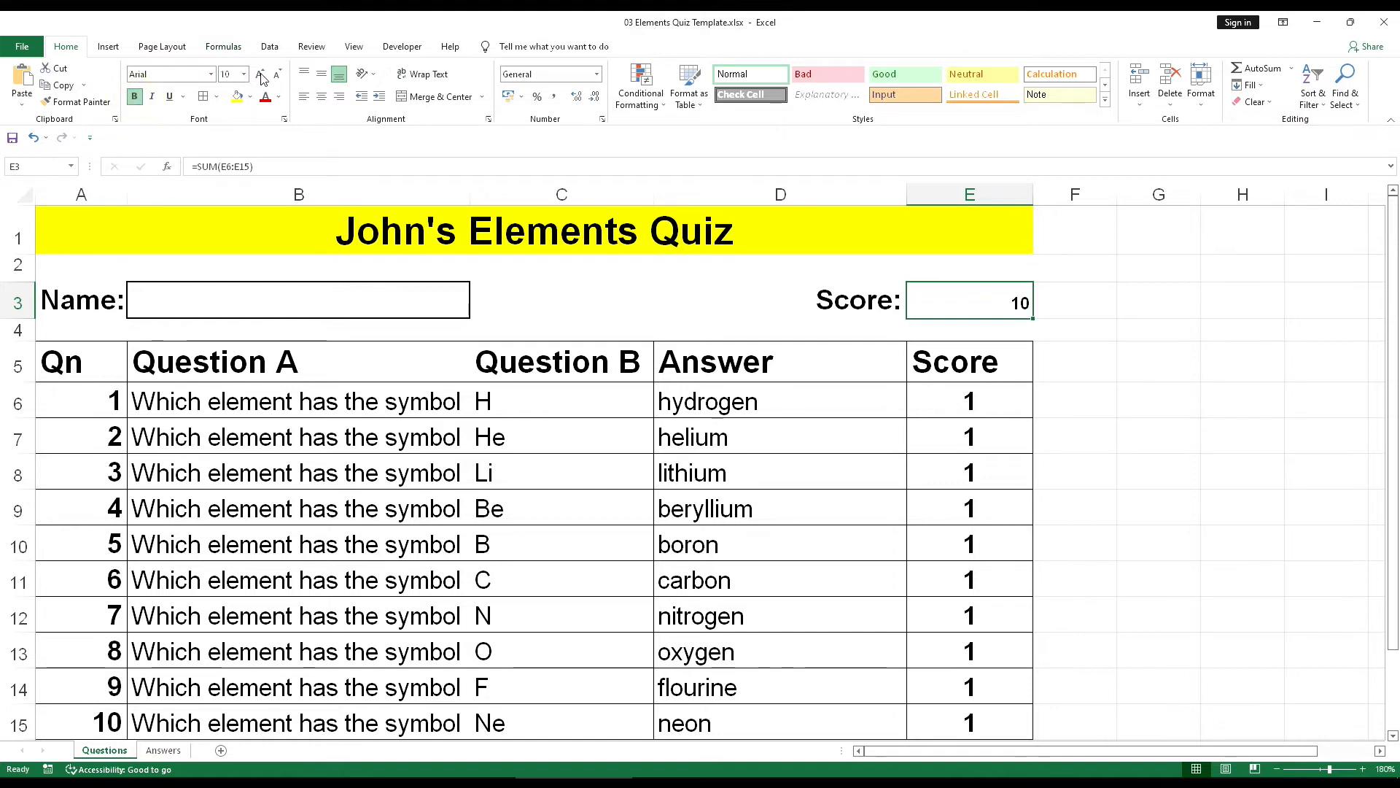
click(244, 74)
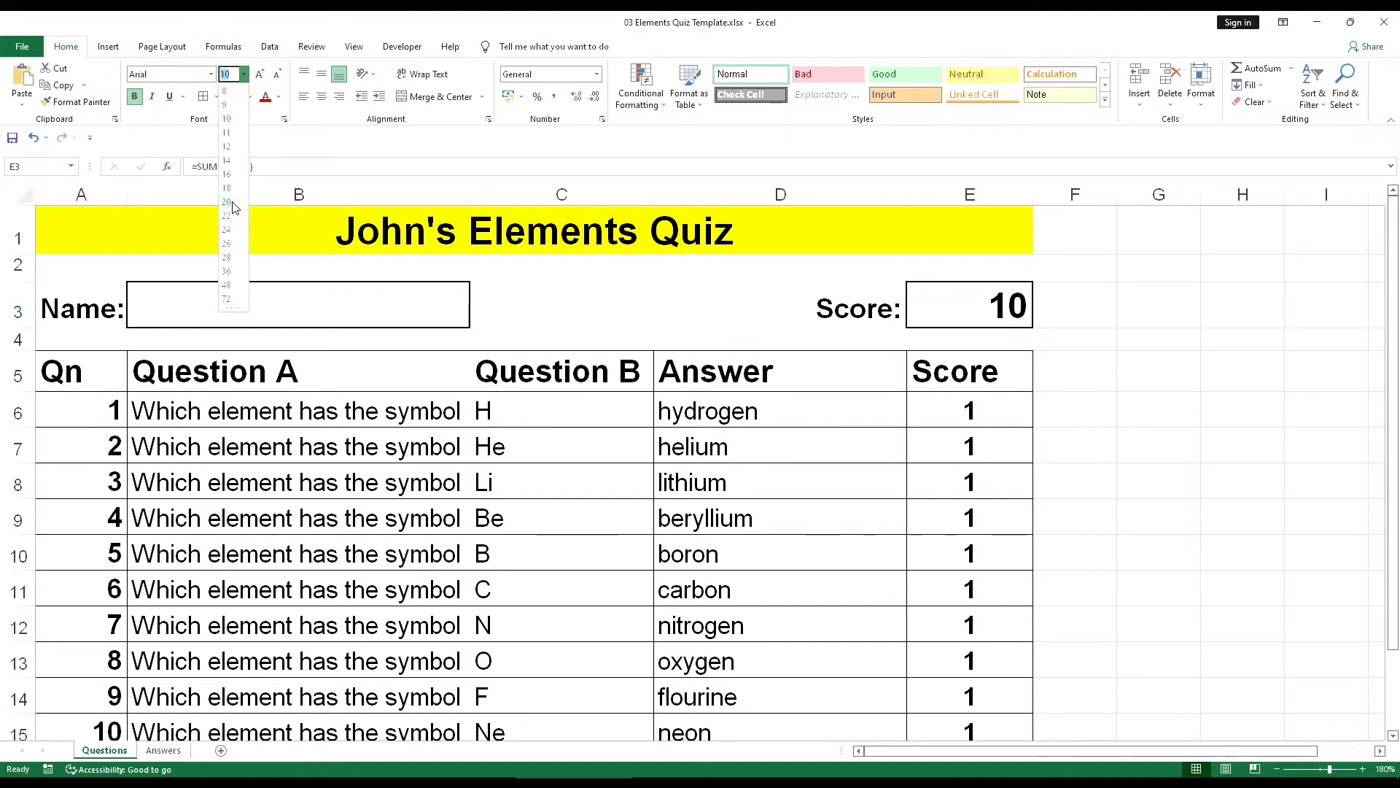
click(233, 205)
click(321, 96)
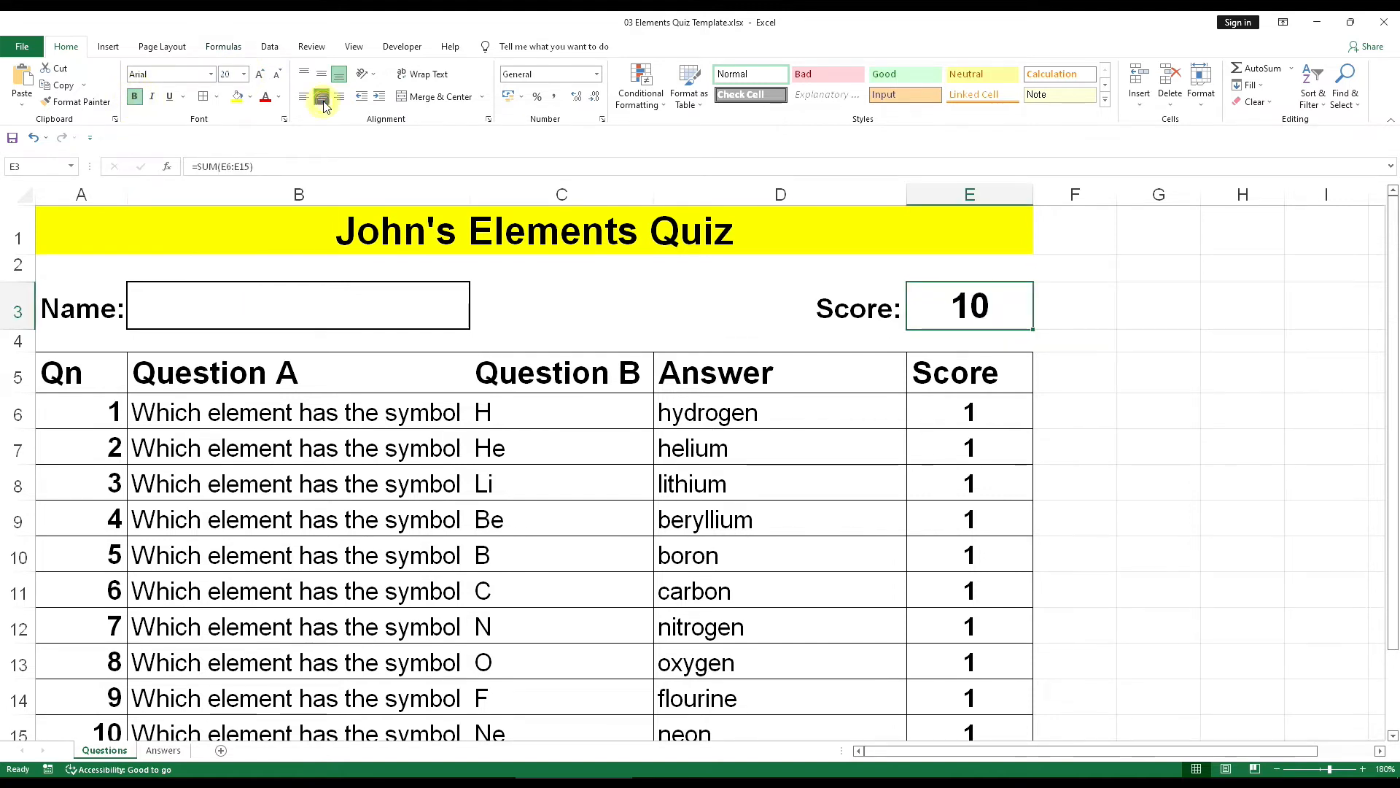
Step: Fill the empty name box in B3 and the total score box in E3 with the pale yellow theme color
click(219, 308)
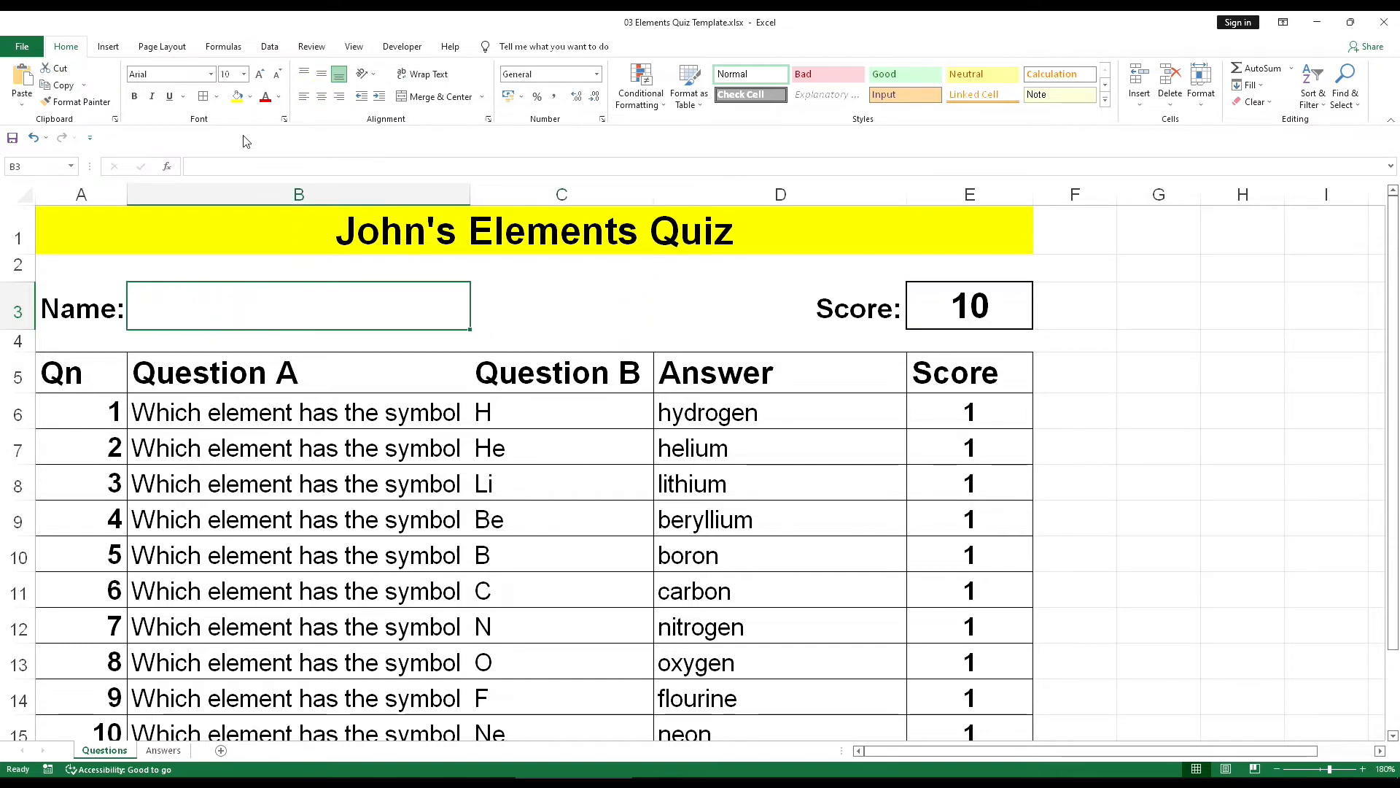
click(250, 97)
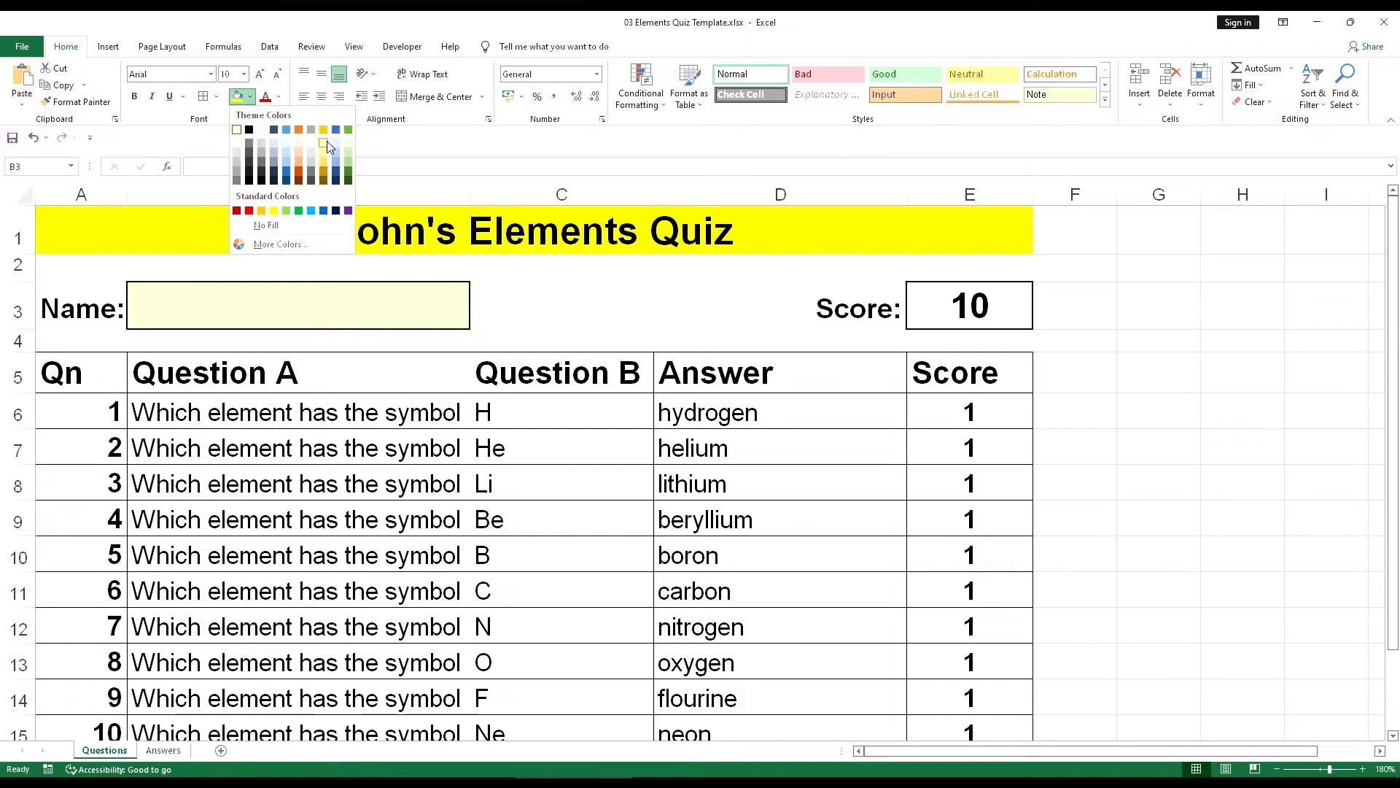
click(327, 146)
click(928, 309)
click(238, 96)
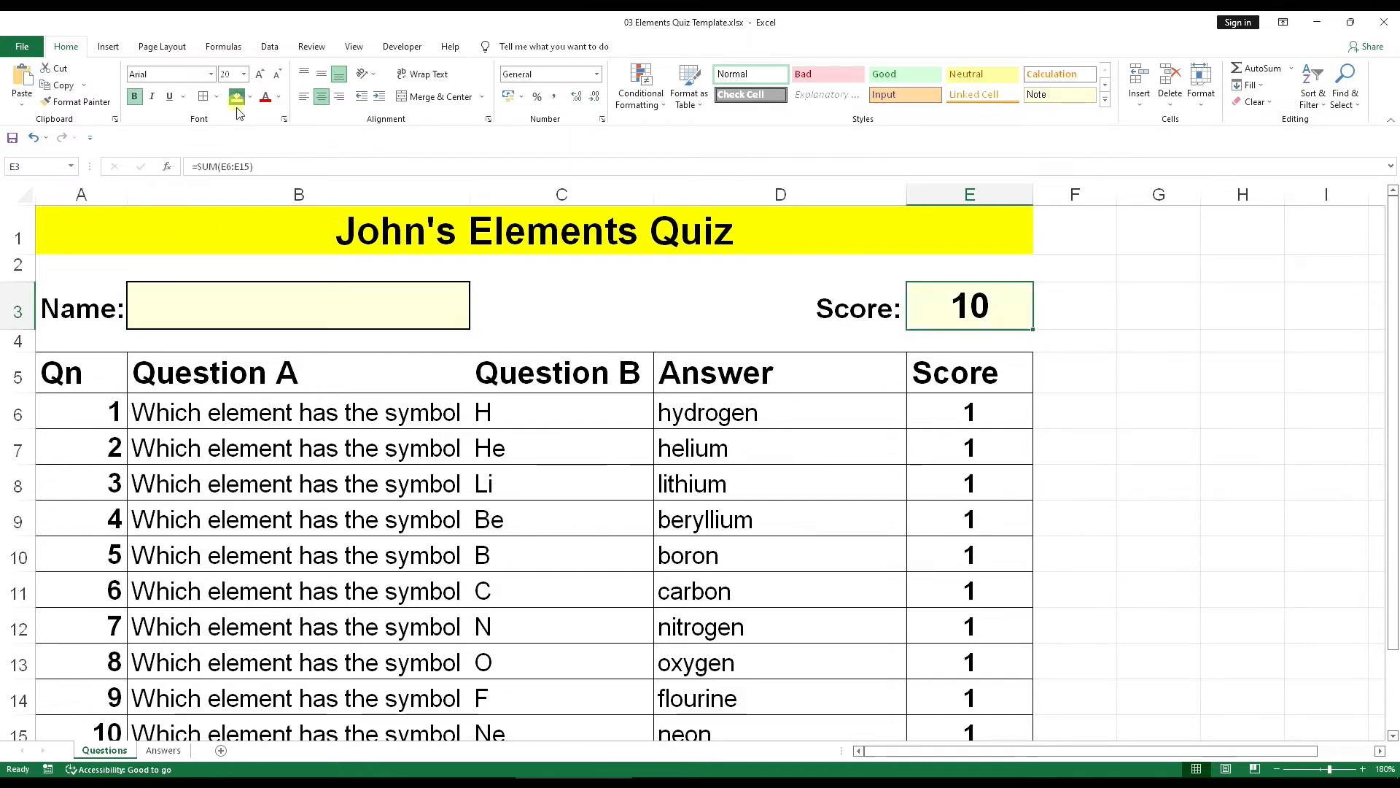
click(559, 304)
click(562, 531)
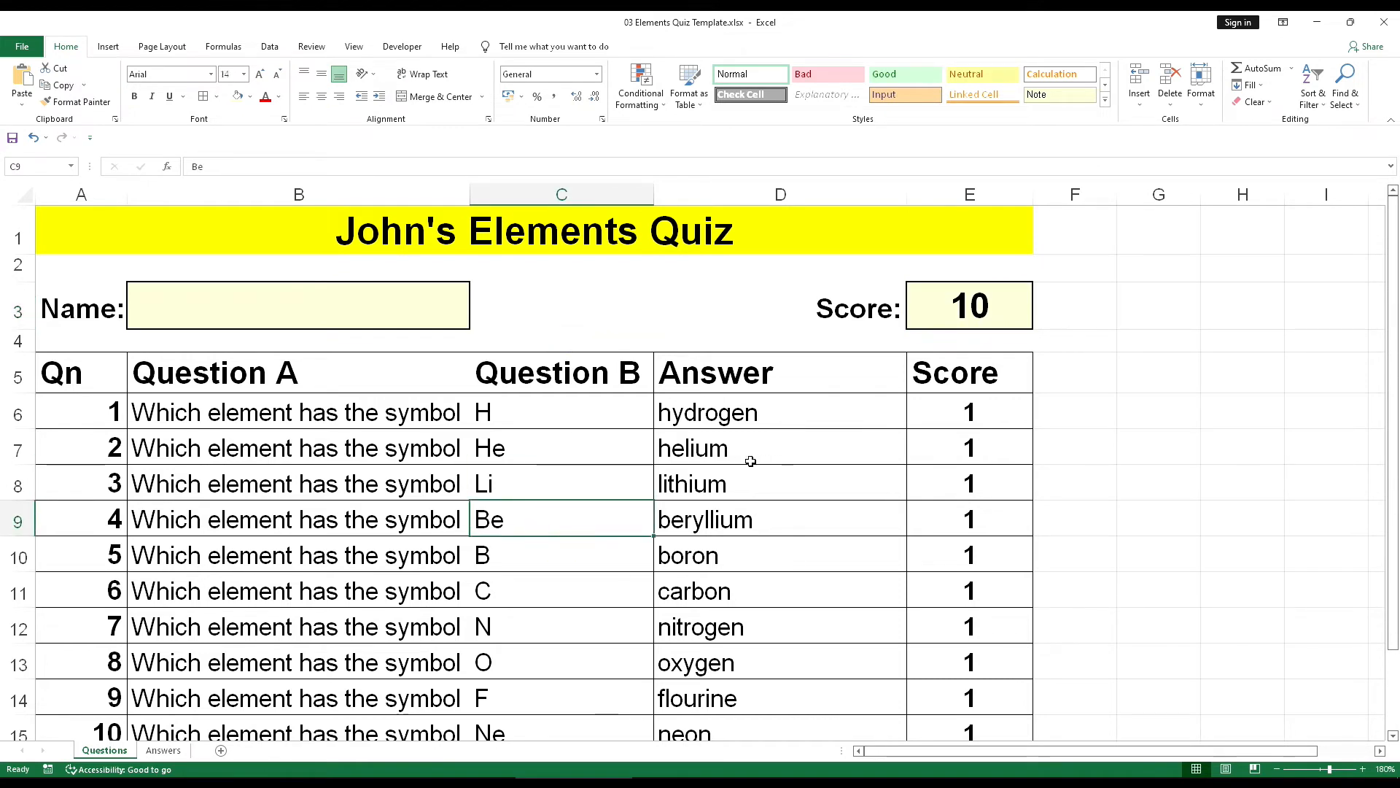
Step: Fill the table heading row A5:E5 with the standard bright yellow
scroll(750, 461, down, 1)
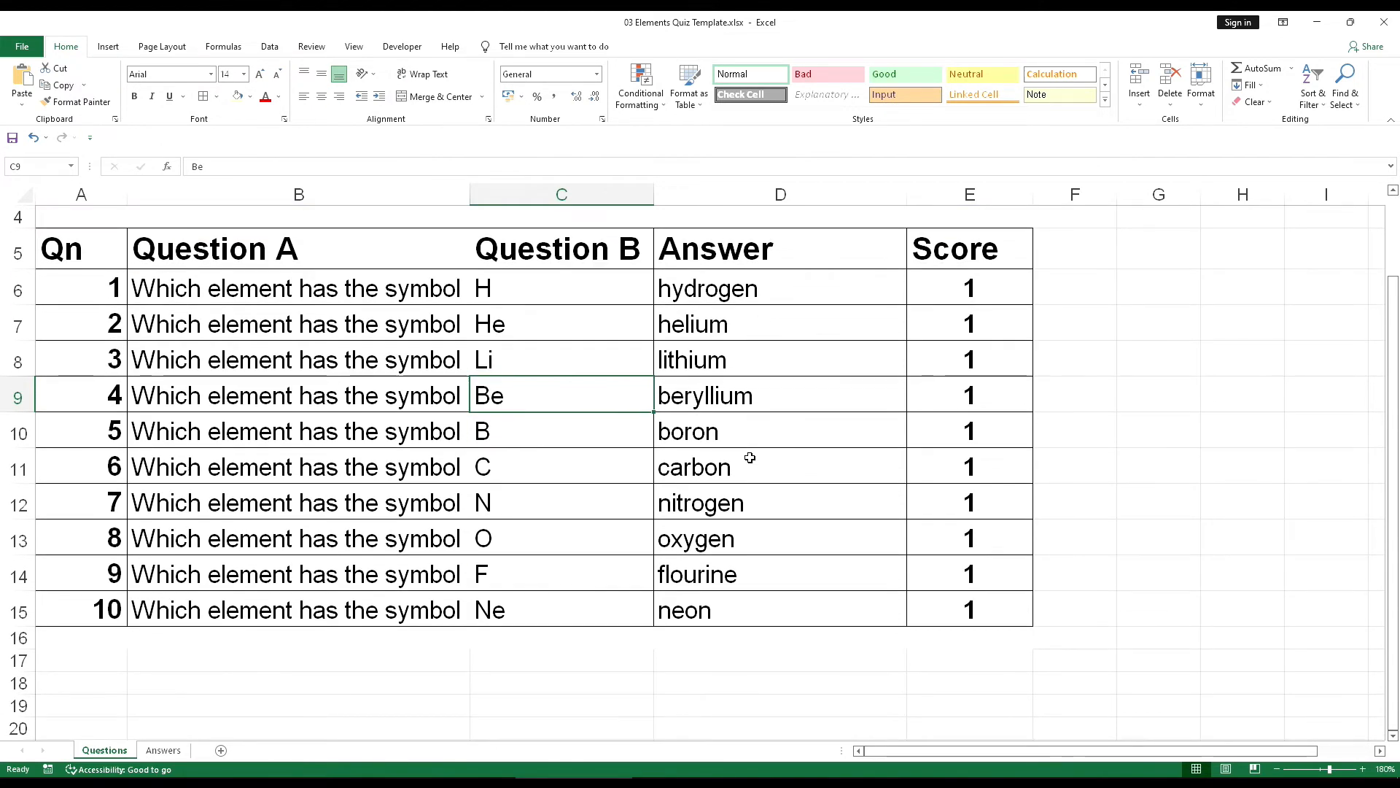
scroll(751, 459, up, 1)
drag(54, 380, 924, 378)
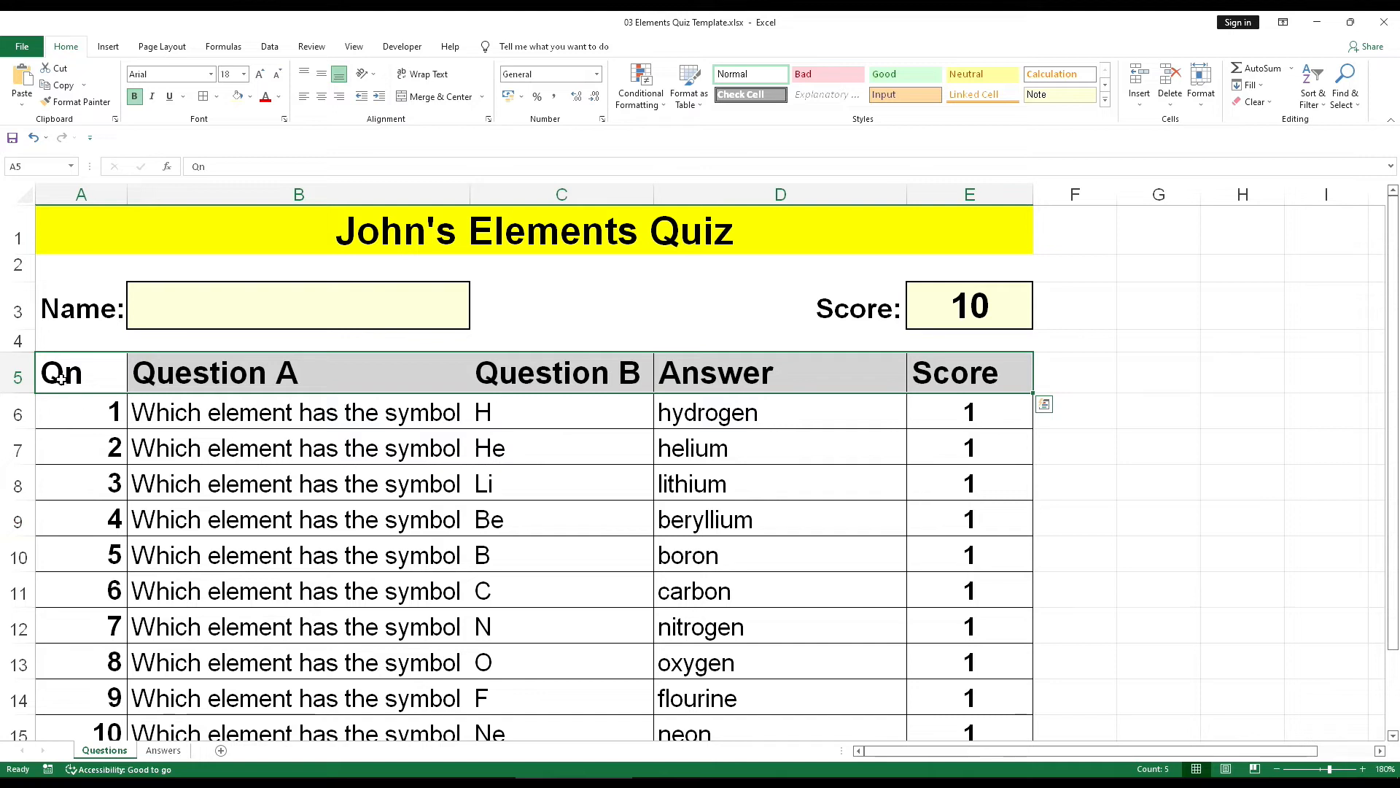
click(251, 97)
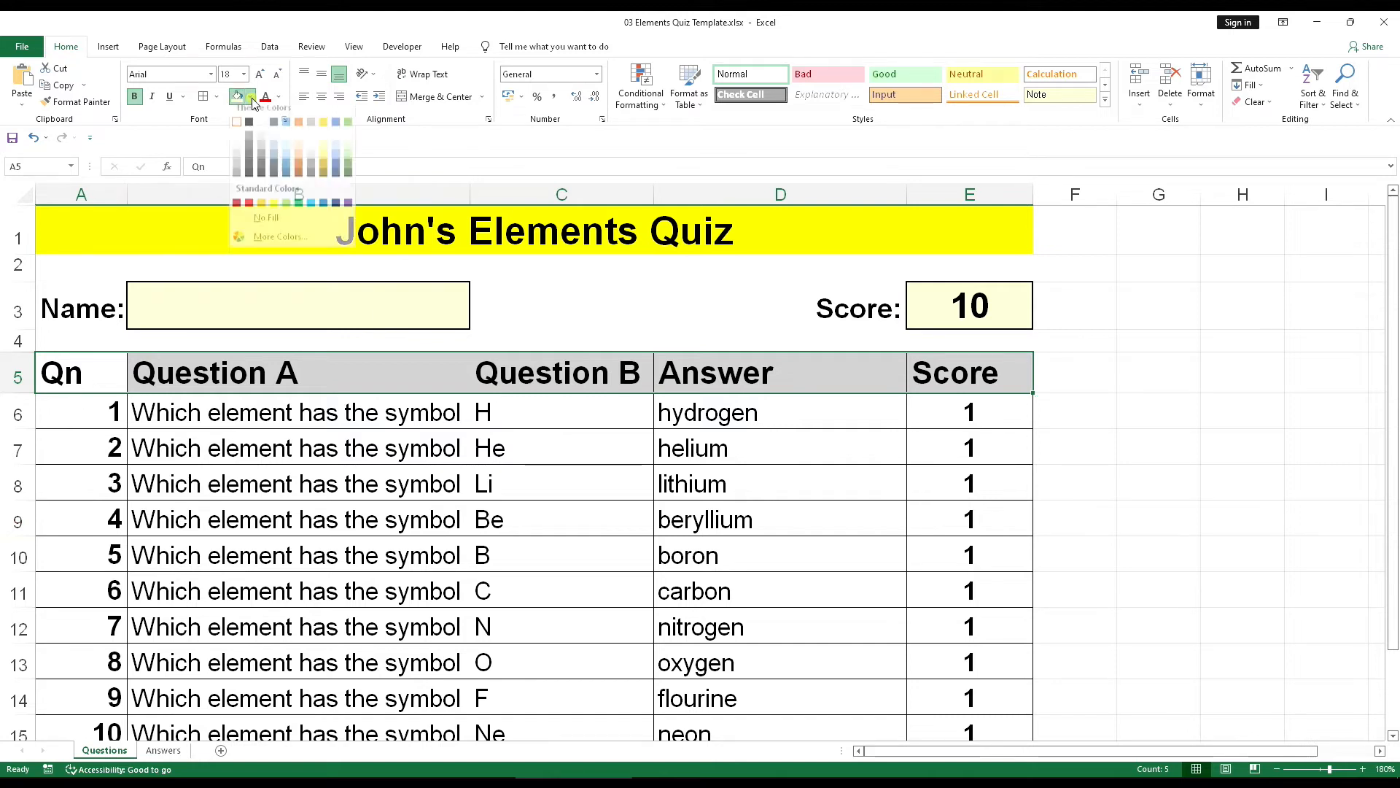
click(274, 203)
Step: Fill alternate question rows 7, 9, 11, 13 and 15 across columns A to E with the light orange theme color
drag(64, 449, 969, 444)
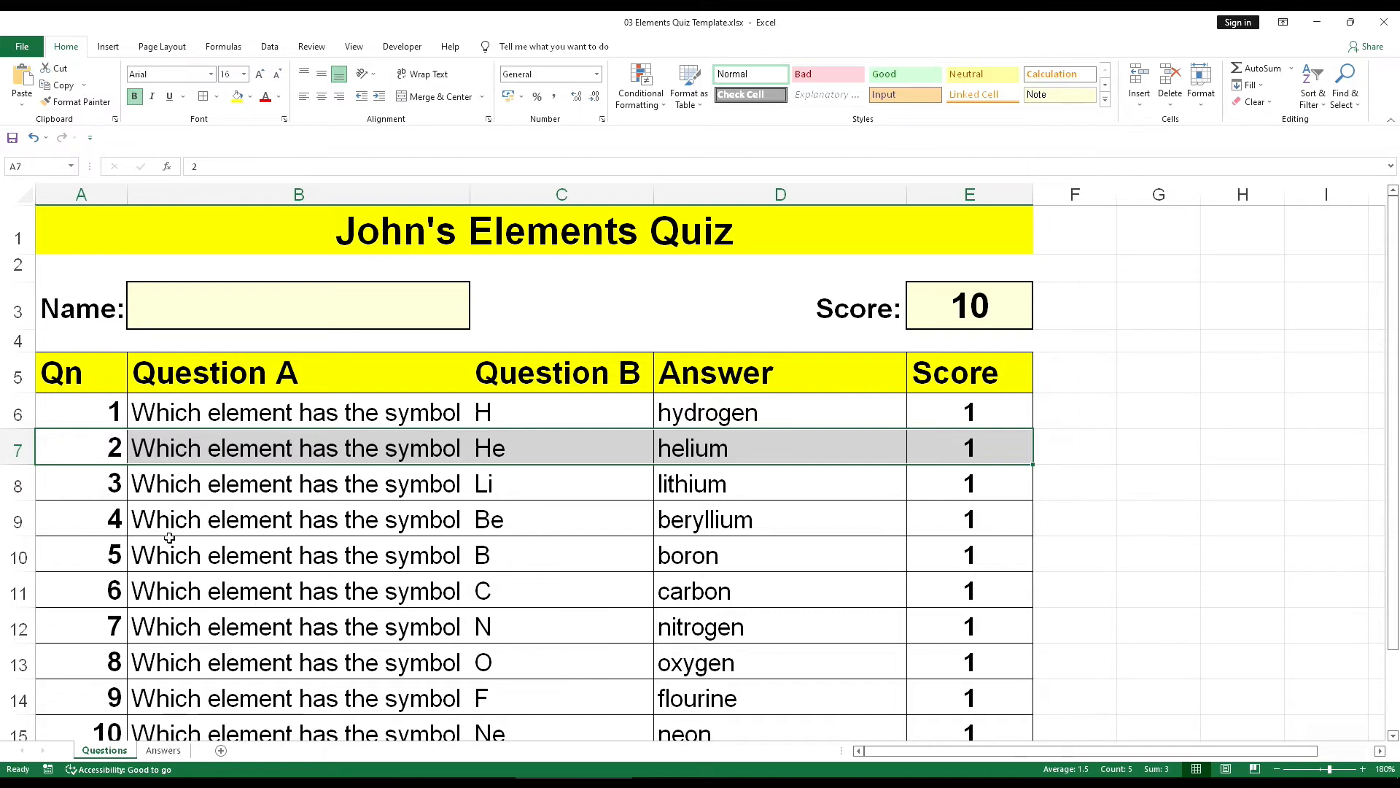
drag(68, 517, 974, 522)
drag(101, 587, 948, 594)
drag(92, 665, 956, 652)
drag(114, 723, 962, 735)
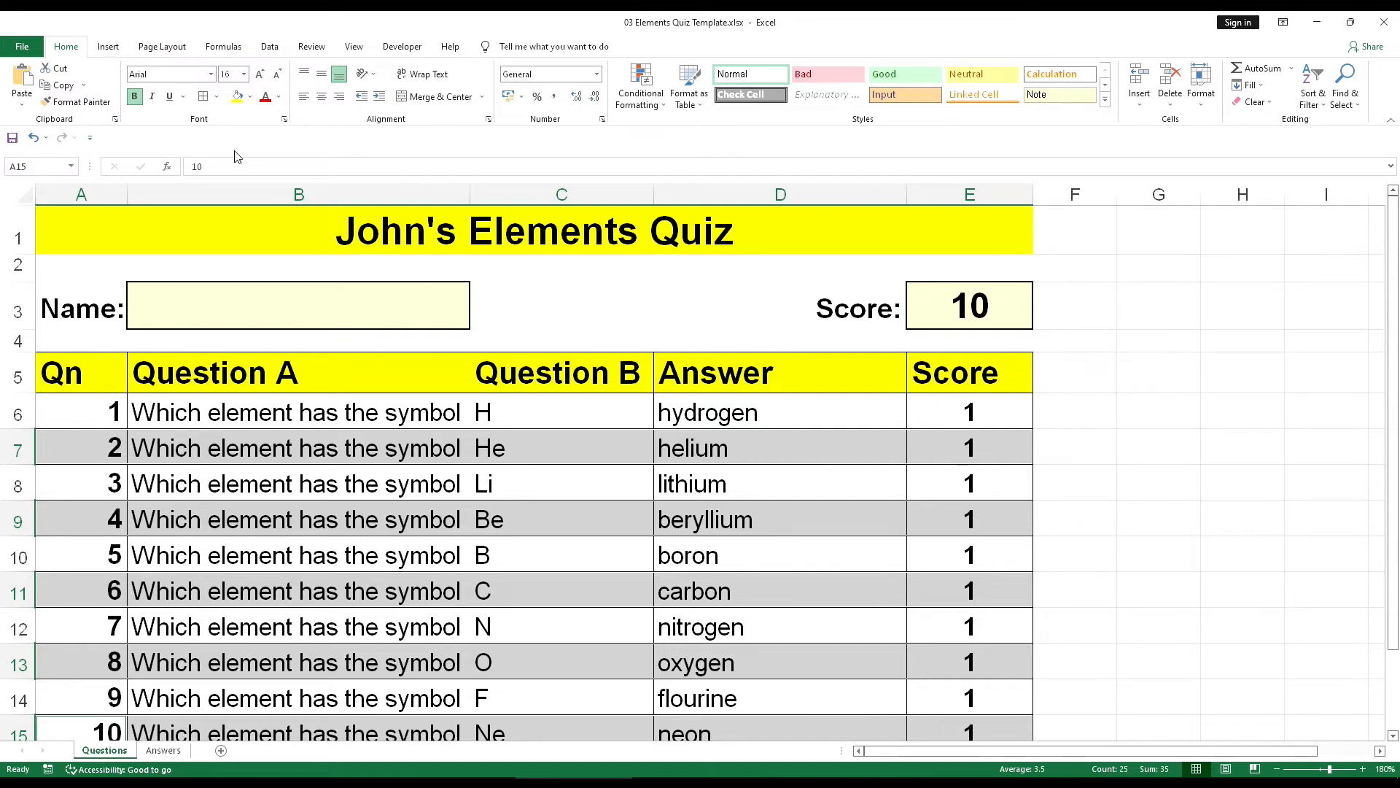
click(250, 97)
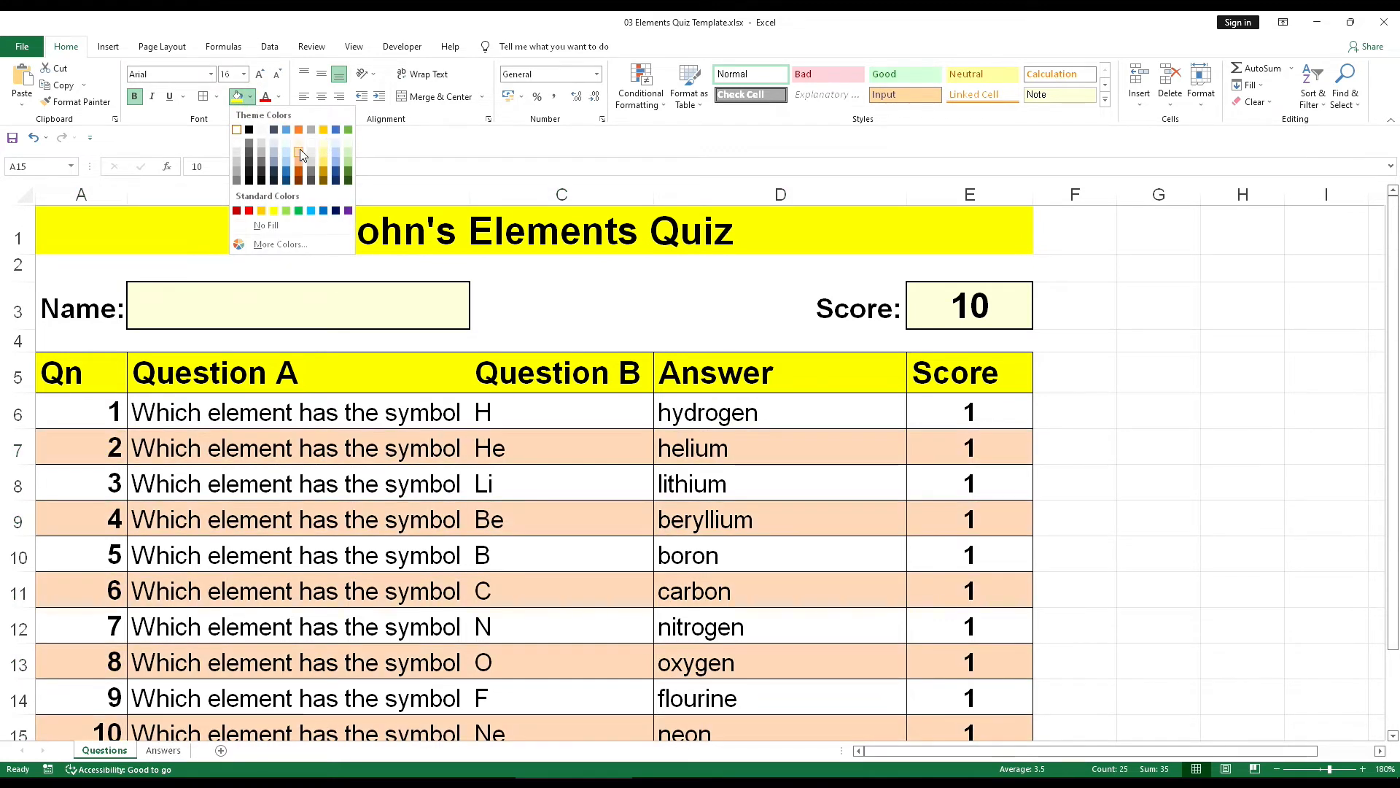
click(300, 153)
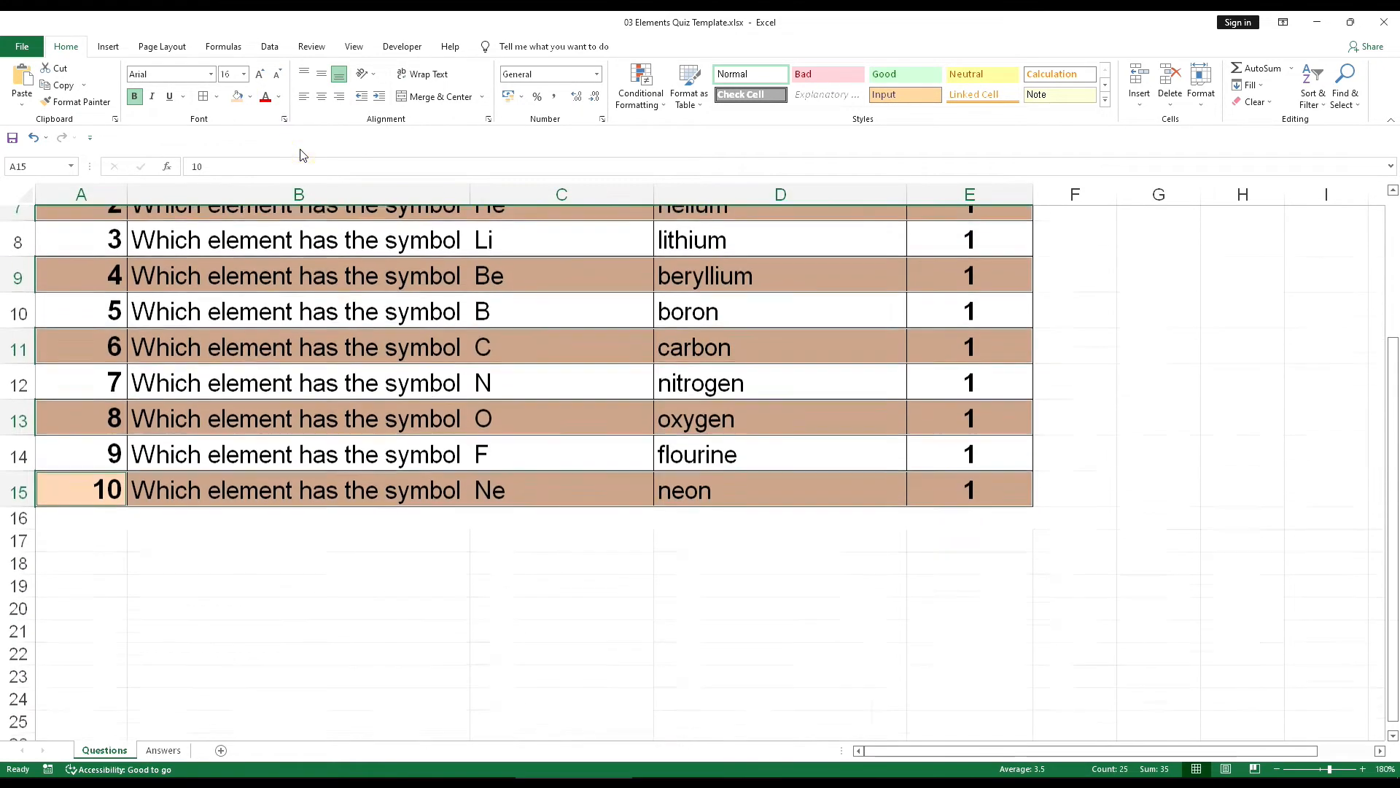
click(437, 552)
scroll(339, 429, up, 3)
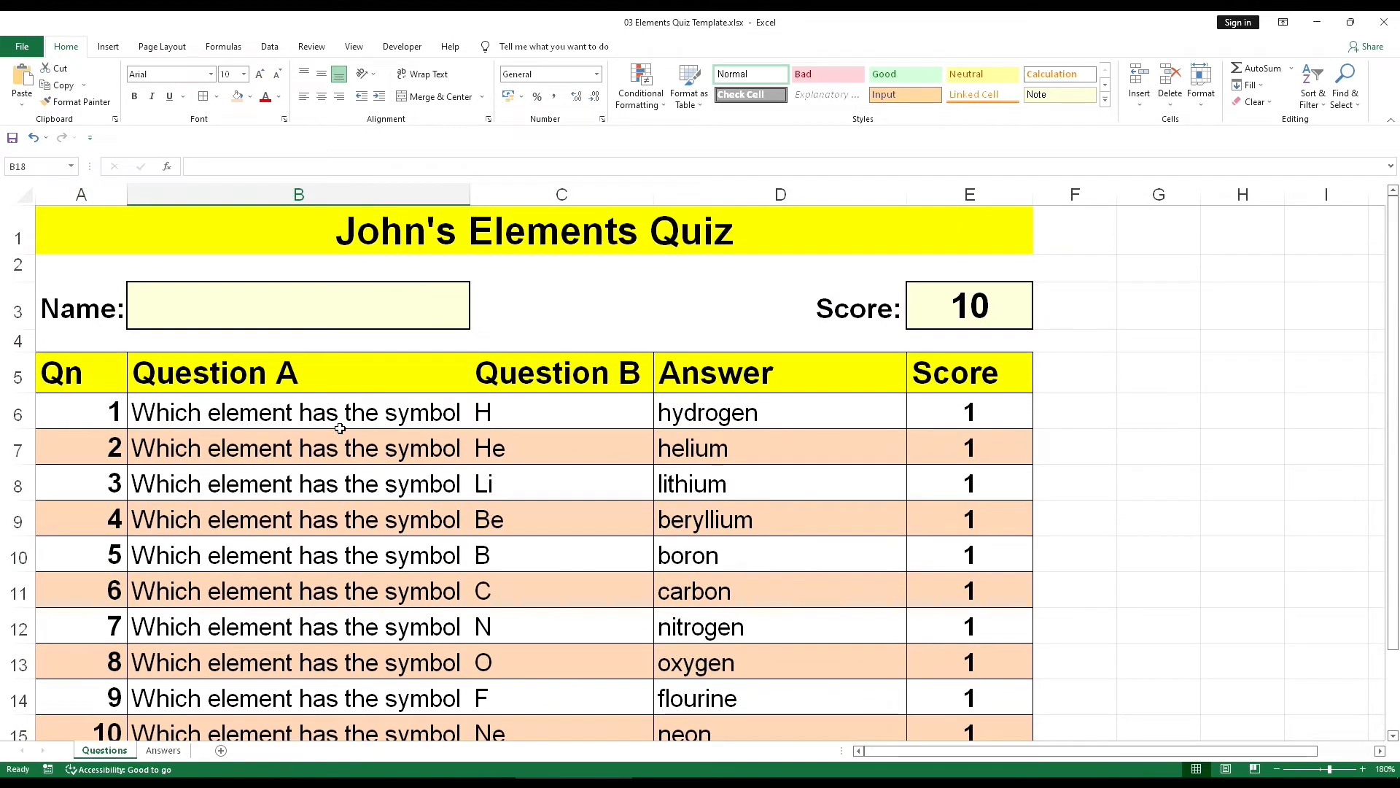
drag(91, 415, 1006, 409)
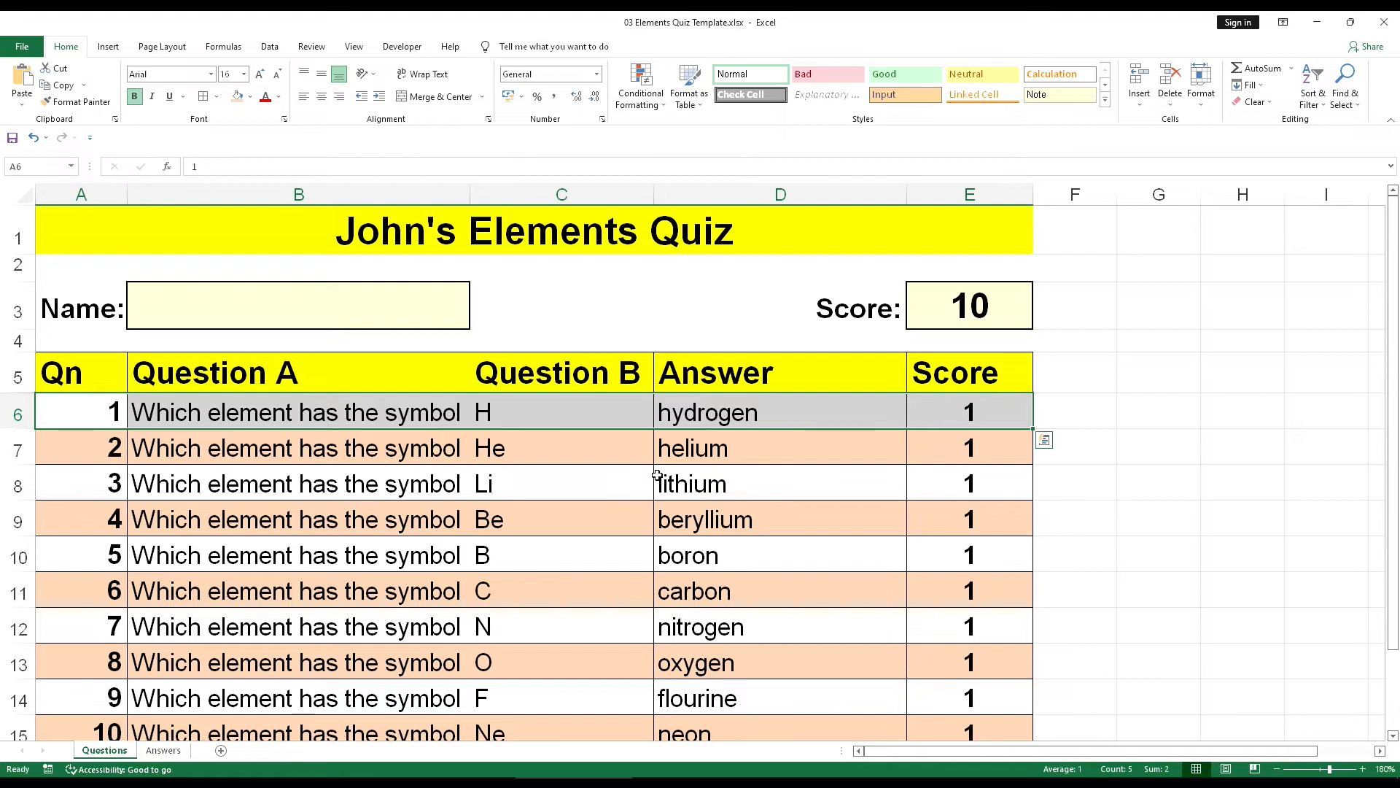
click(631, 485)
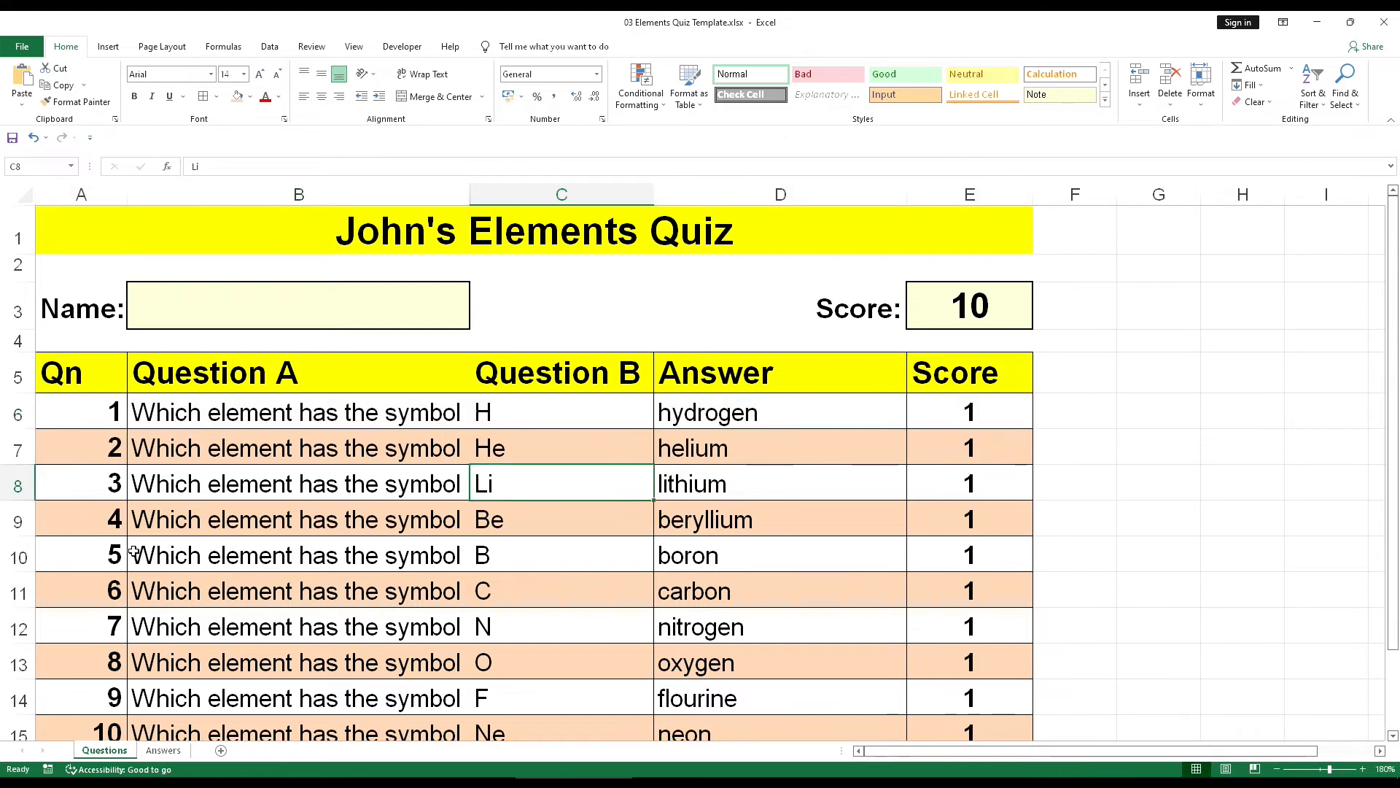
click(562, 532)
click(1075, 518)
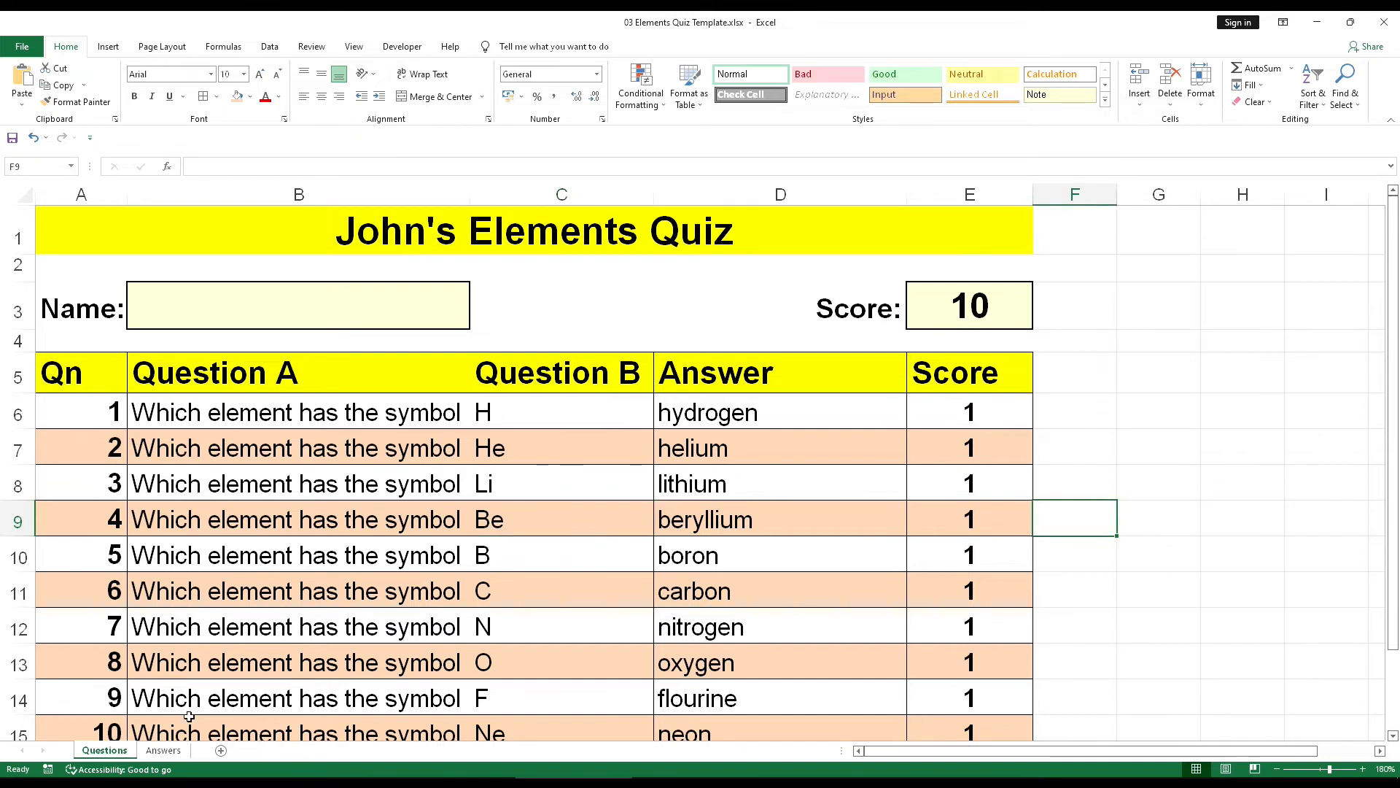
Step: Hide the Answers sheet so that only the Questions sheet can be opened
click(163, 750)
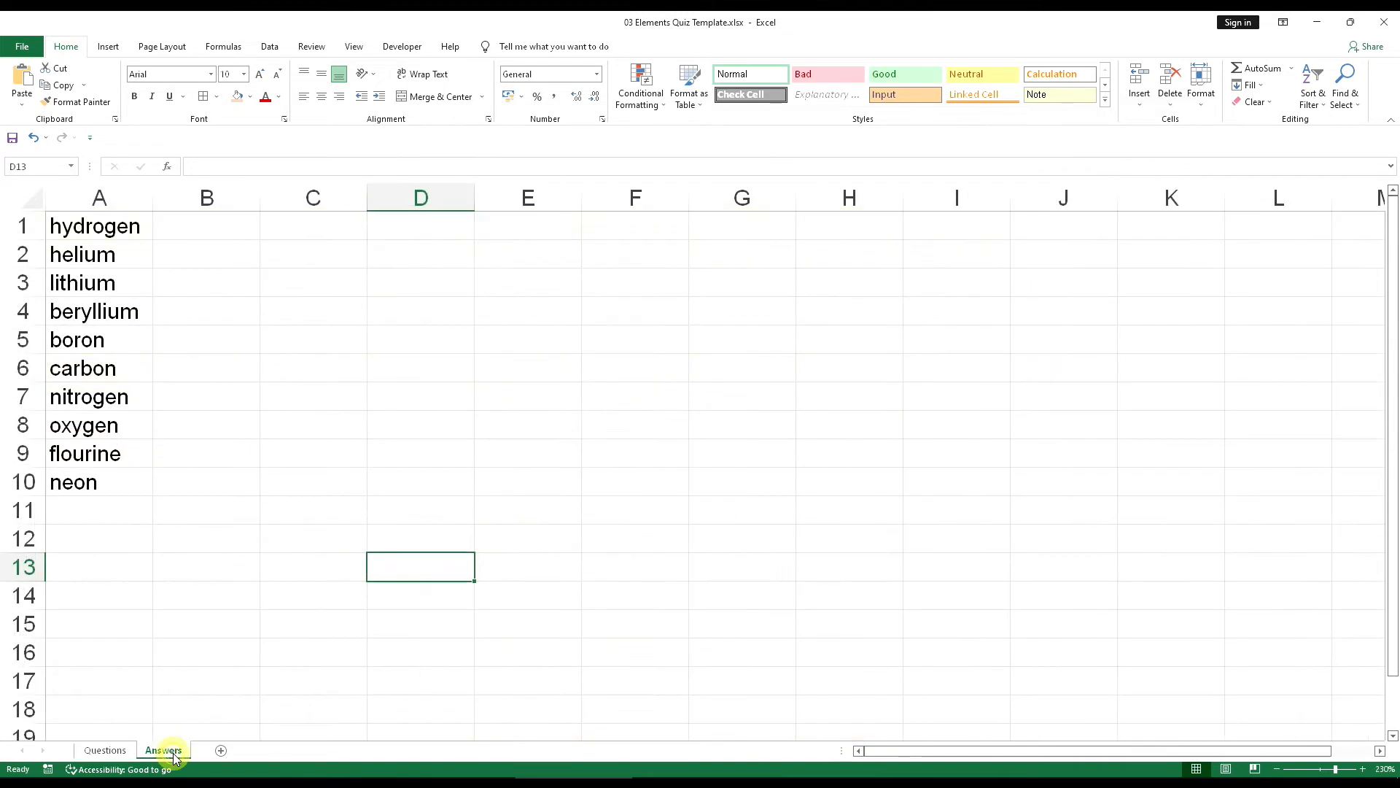
click(115, 751)
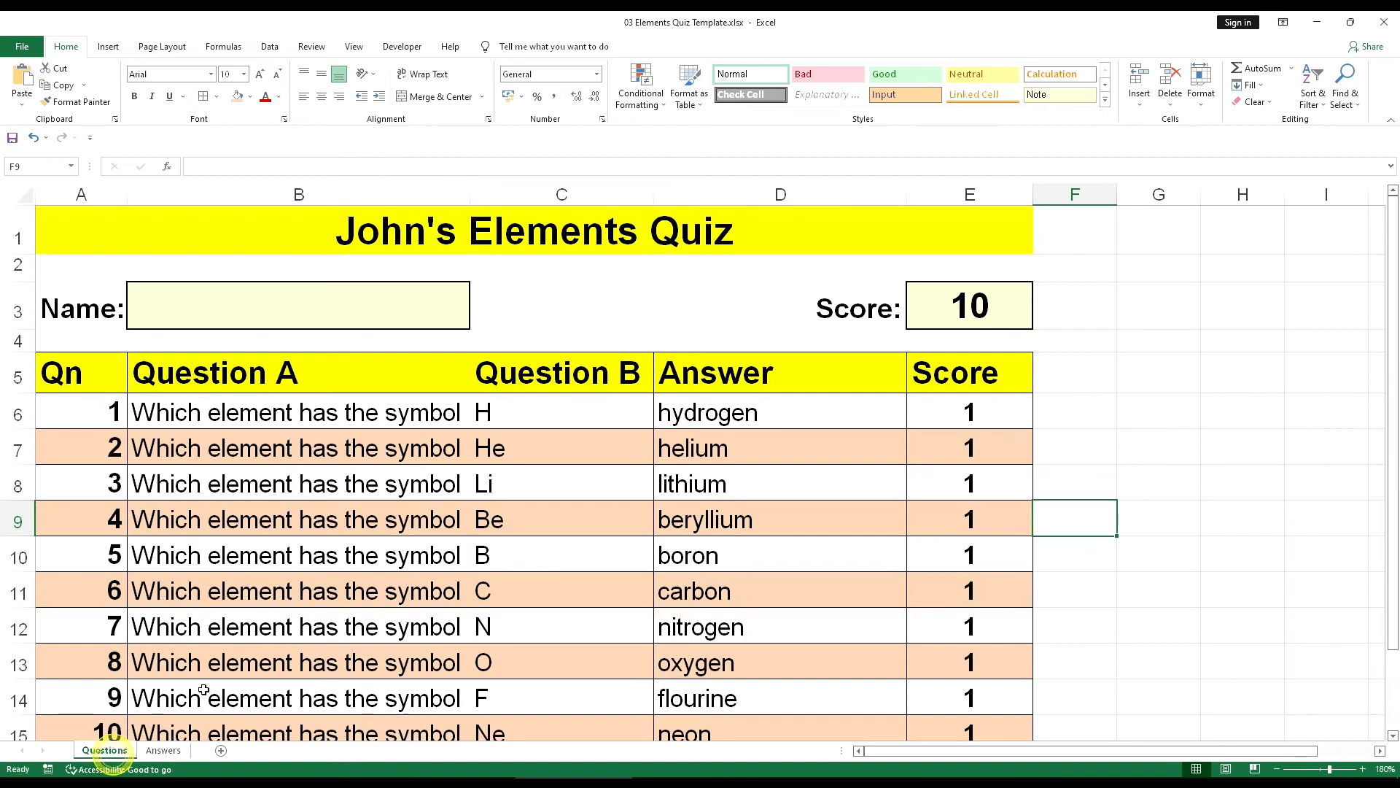
right_click(168, 754)
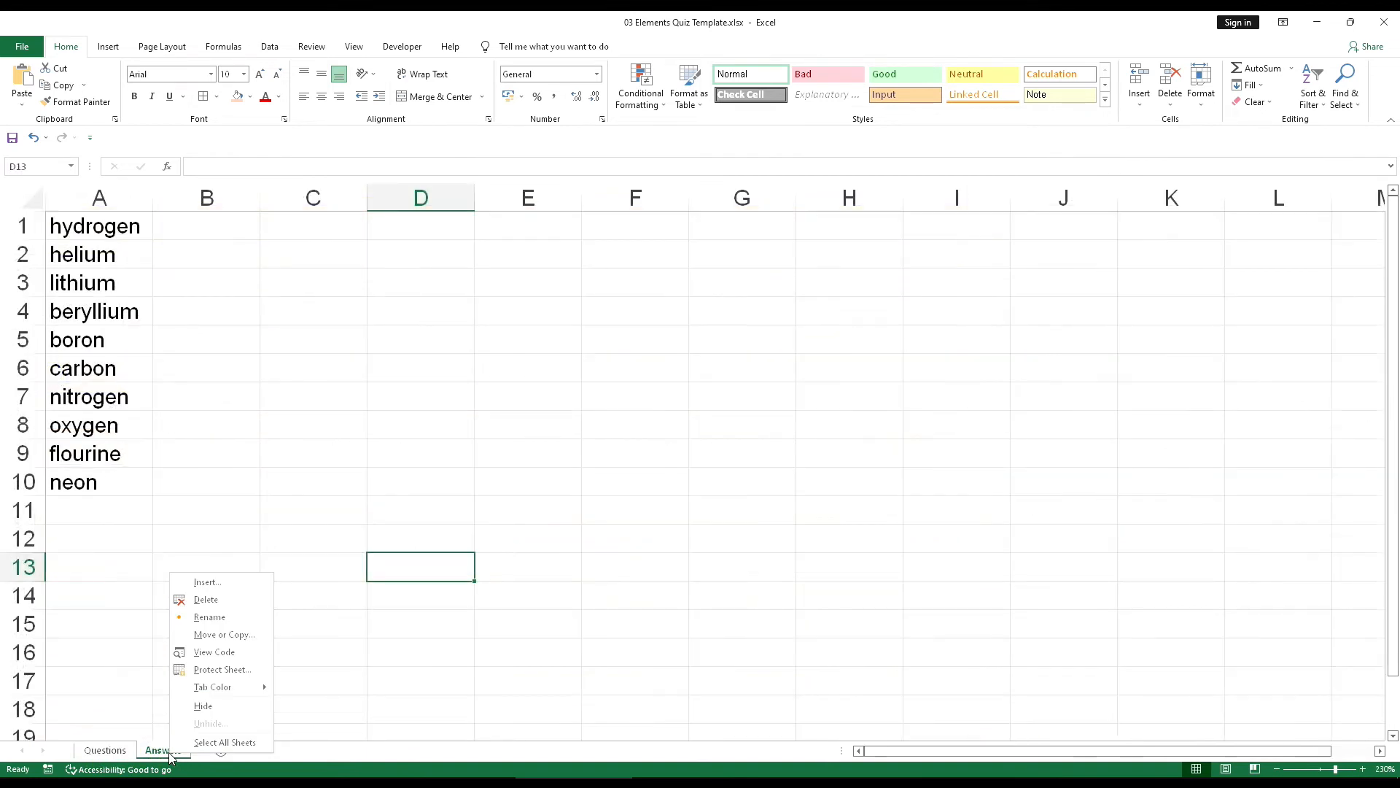
click(204, 706)
click(1094, 408)
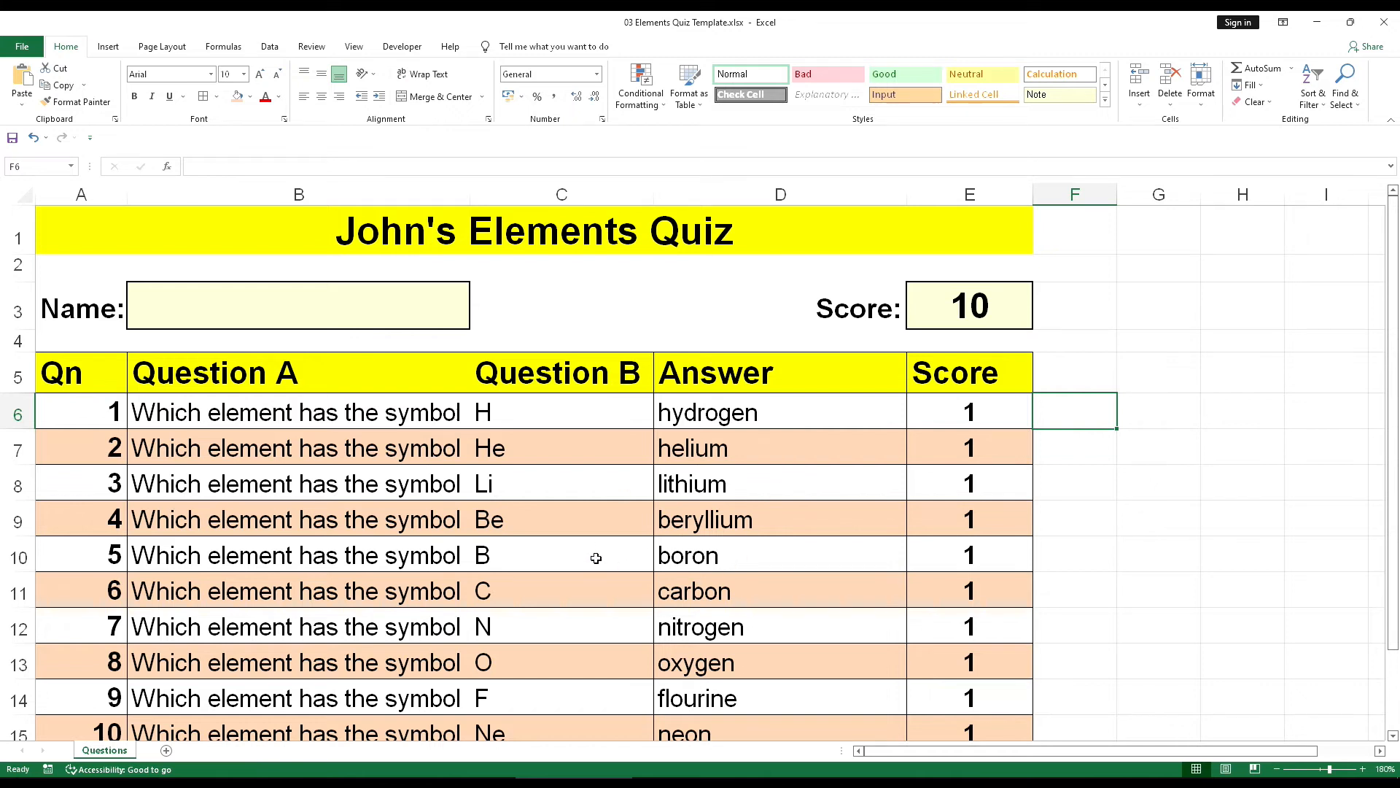
Step: Go through the entered answers for questions 1 to 7 in the Answer column
click(1393, 736)
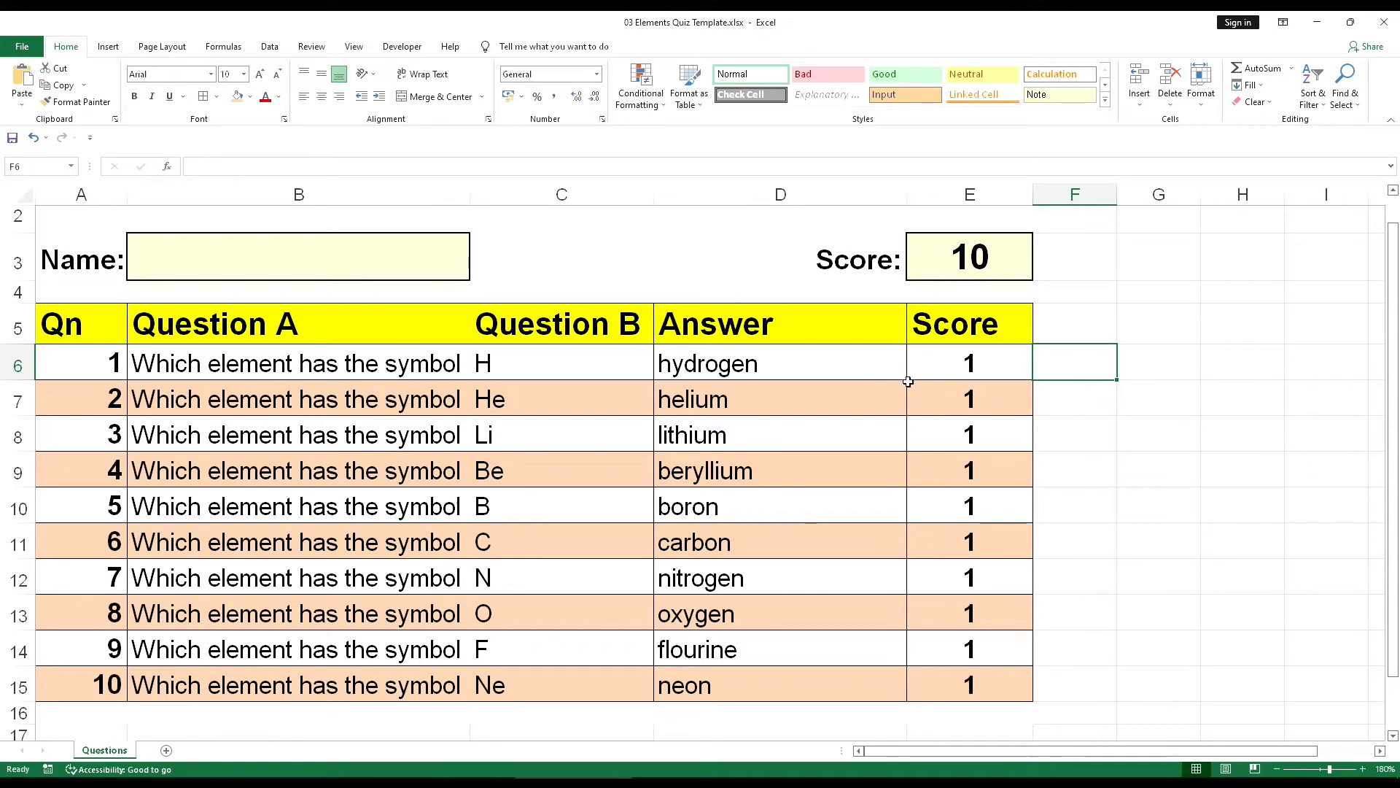
click(809, 373)
click(740, 401)
click(743, 436)
click(745, 474)
click(749, 514)
click(751, 541)
click(759, 576)
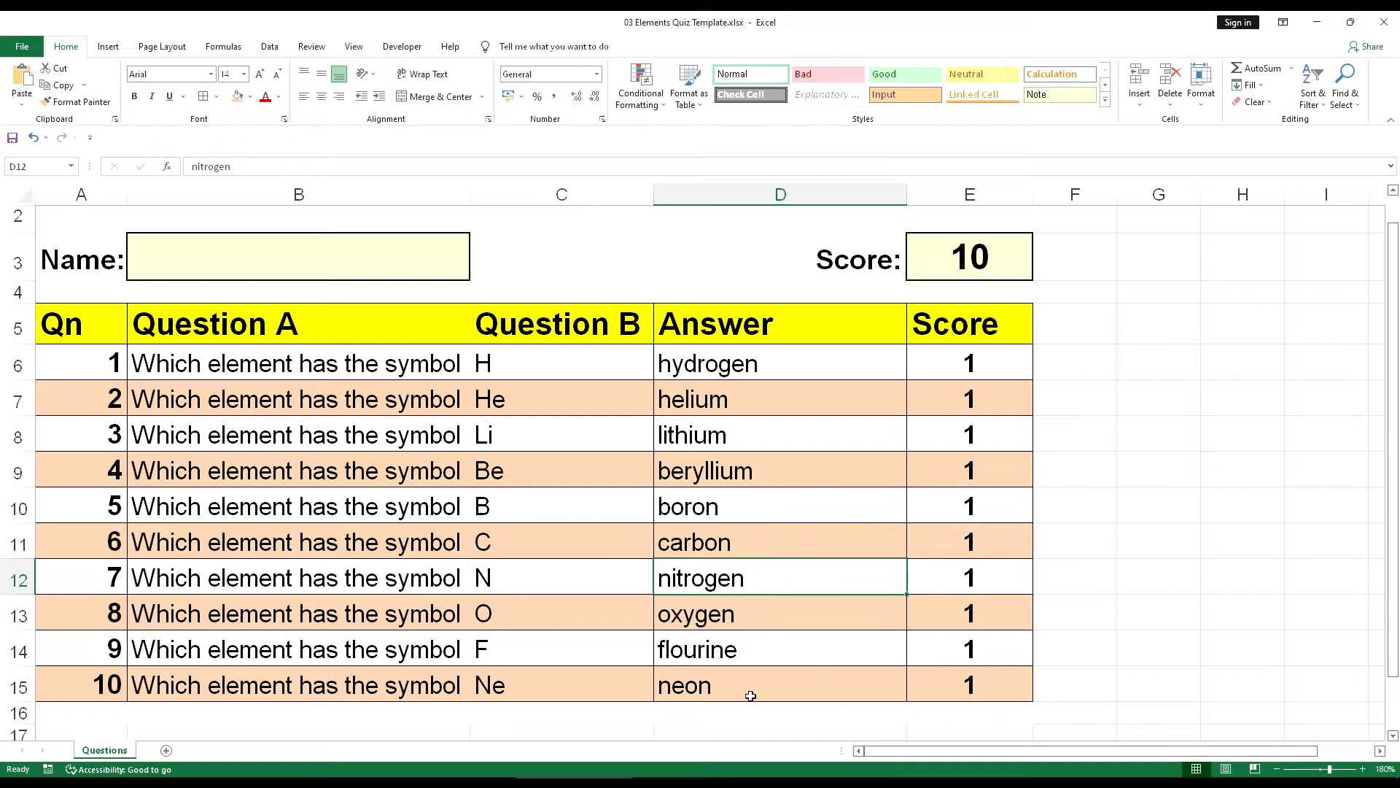
Step: Clear the answers to questions 8, 9 and 10 in D13:D15
click(724, 684)
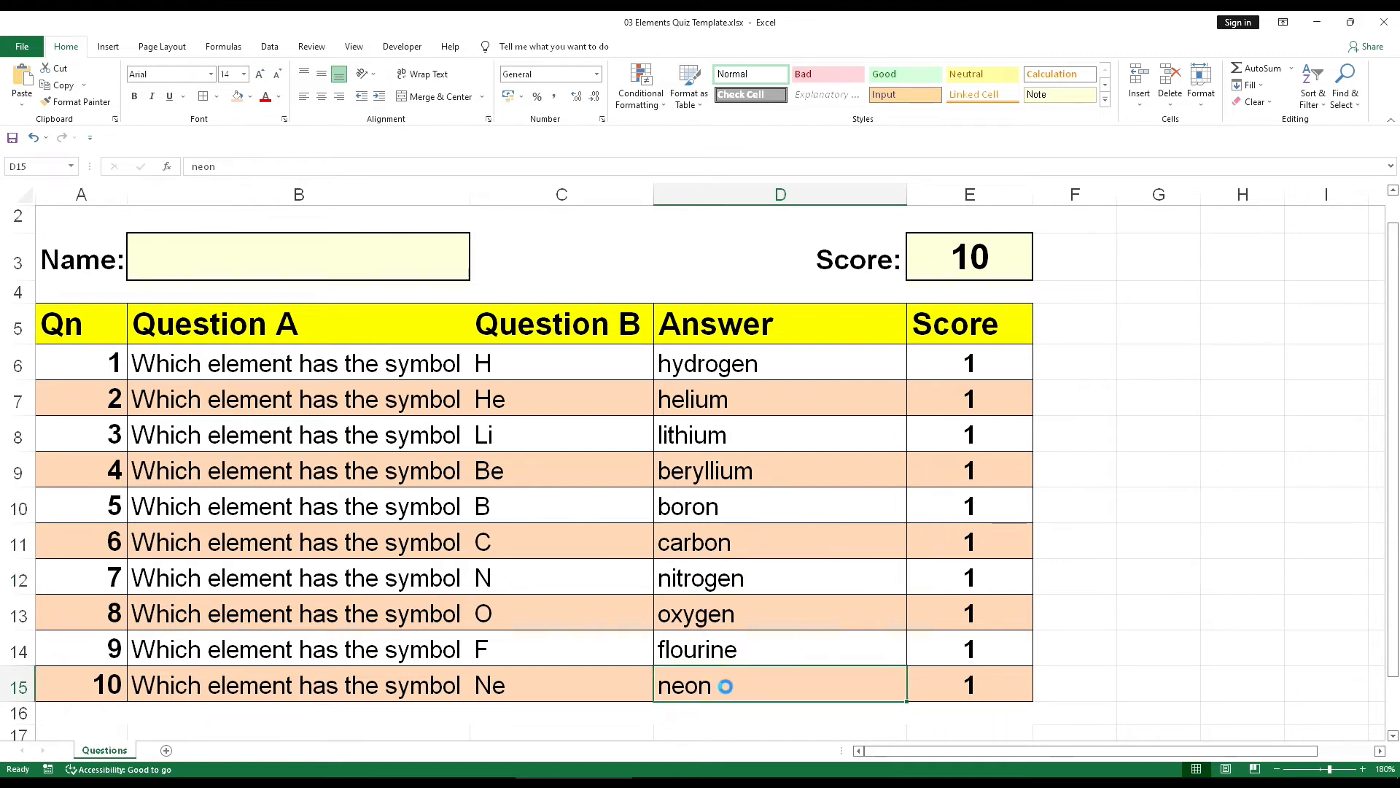
key(Delete)
click(741, 648)
key(Delete)
click(729, 613)
key(Delete)
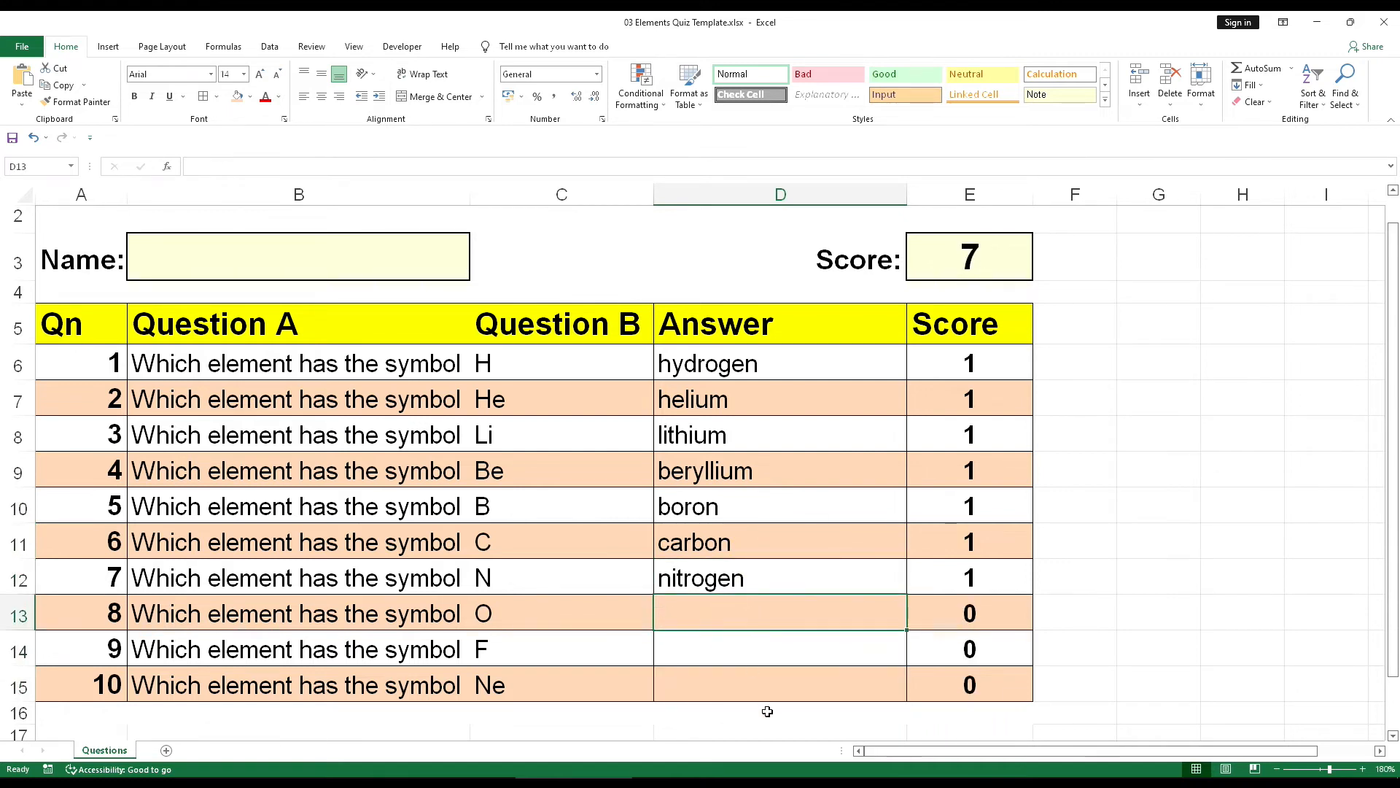
click(780, 643)
click(759, 669)
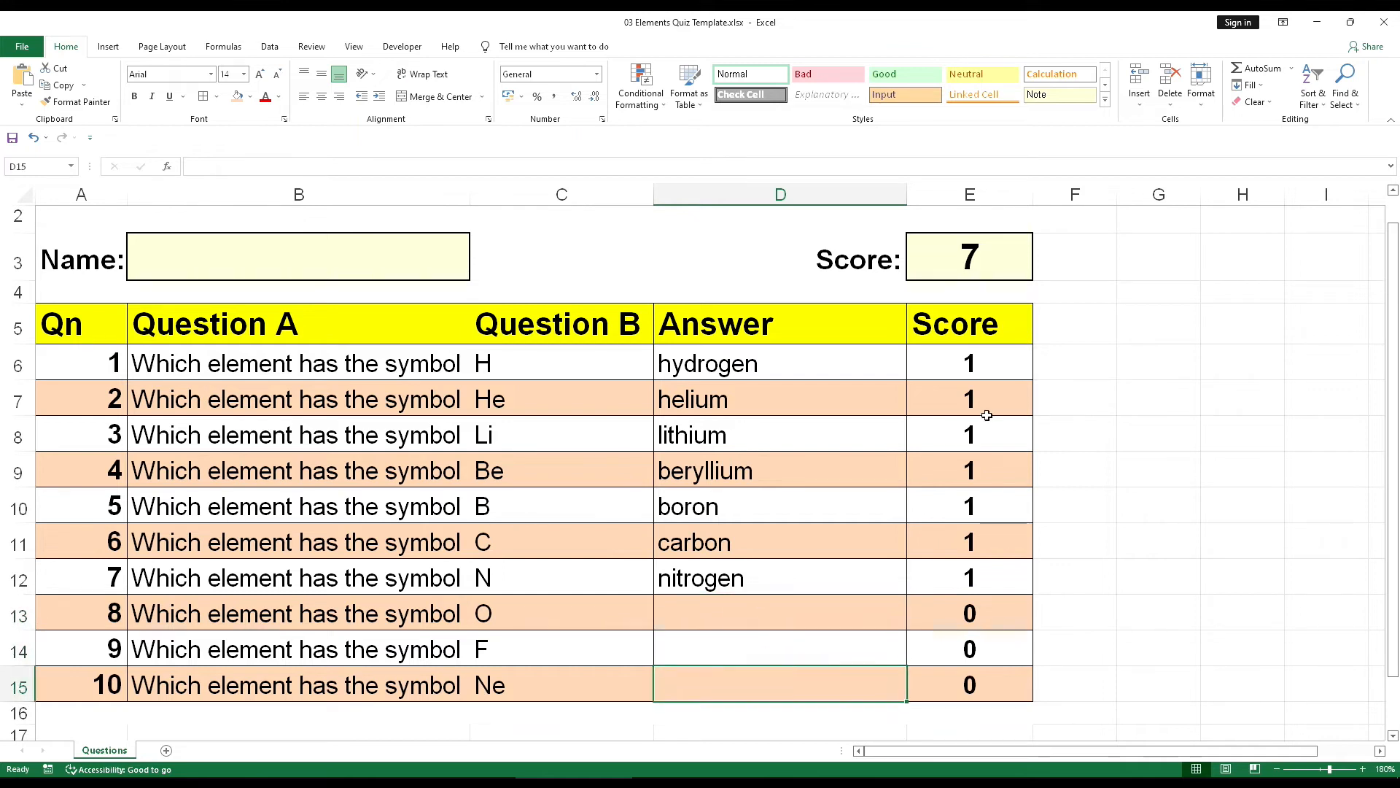
Step: Set up a new conditional formatting rule on the scores E6:E15 for only cells whose value is equal to 1
drag(948, 362, 948, 680)
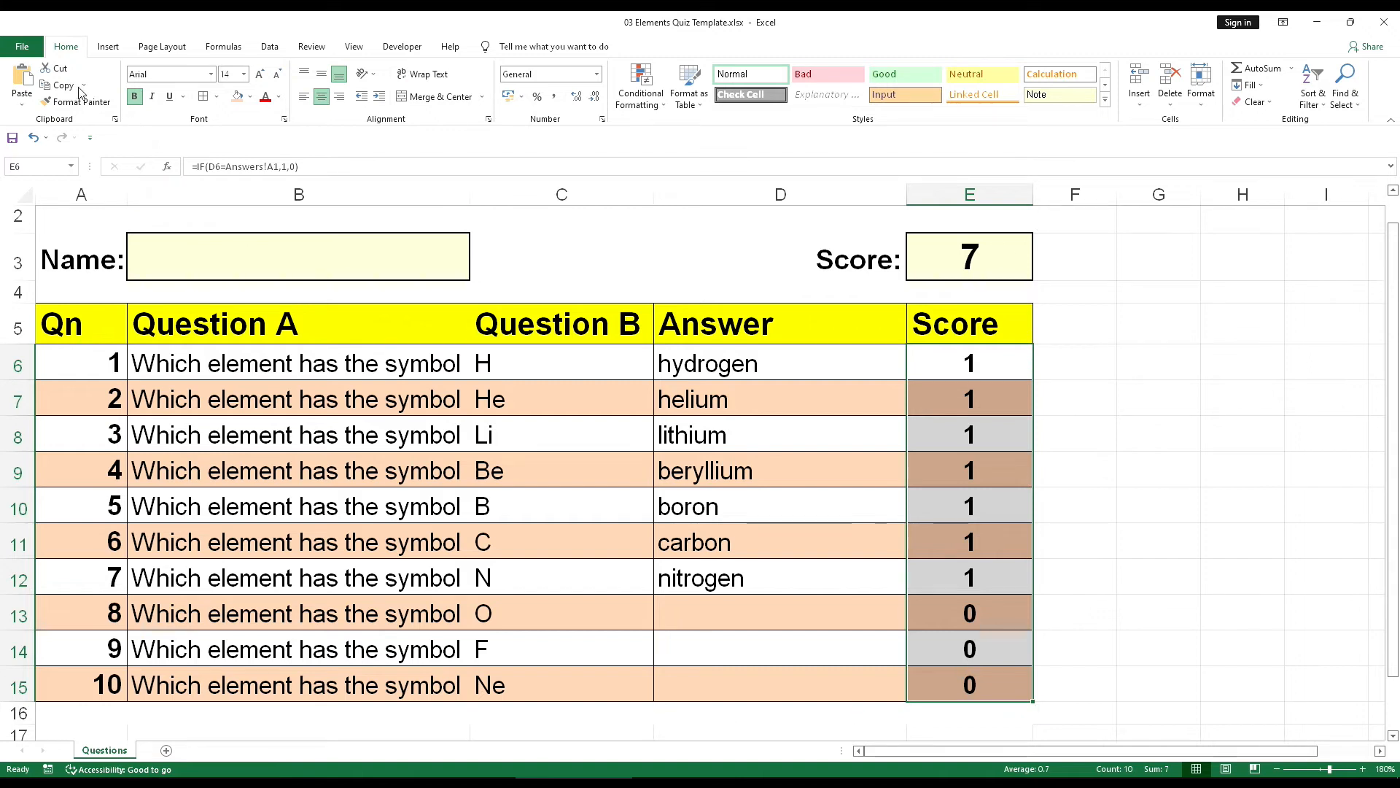
click(645, 101)
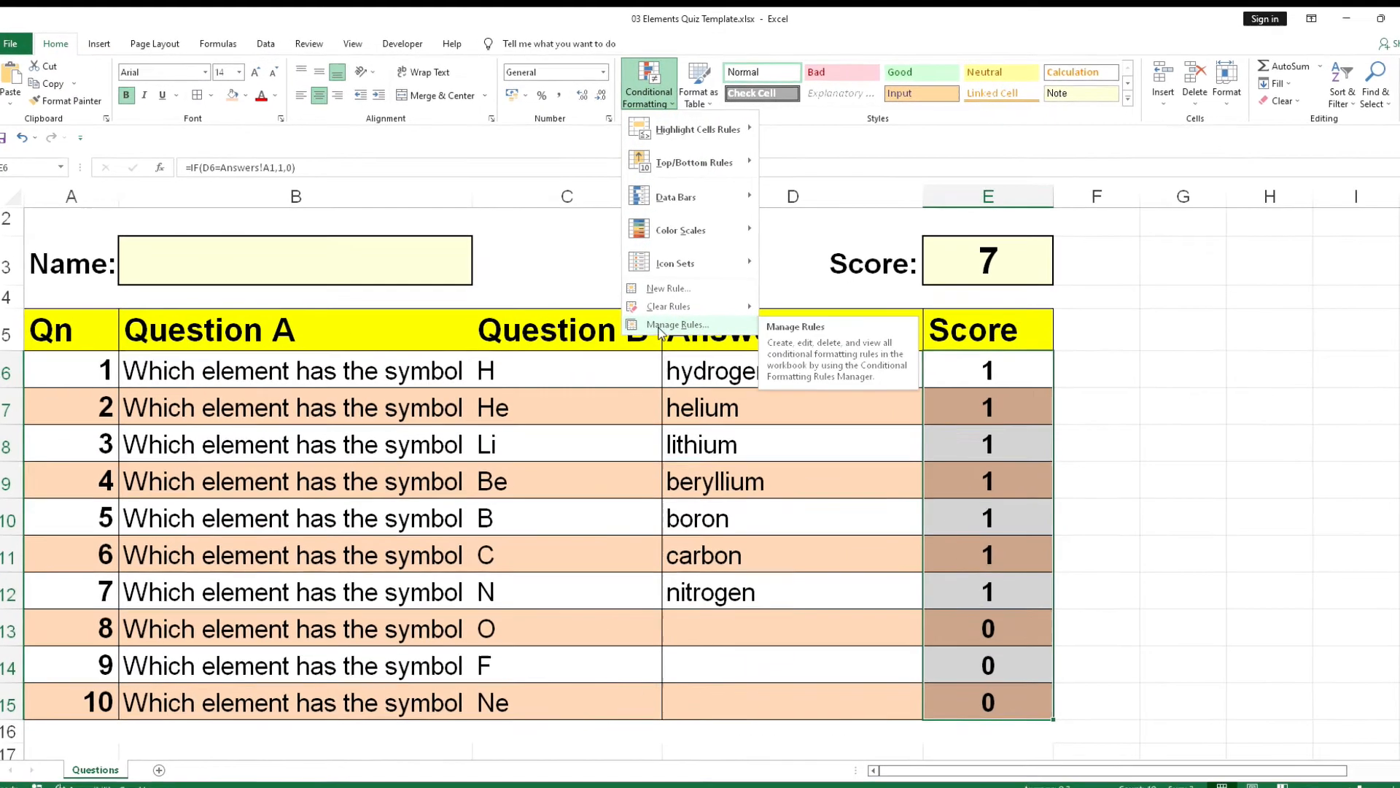
click(663, 325)
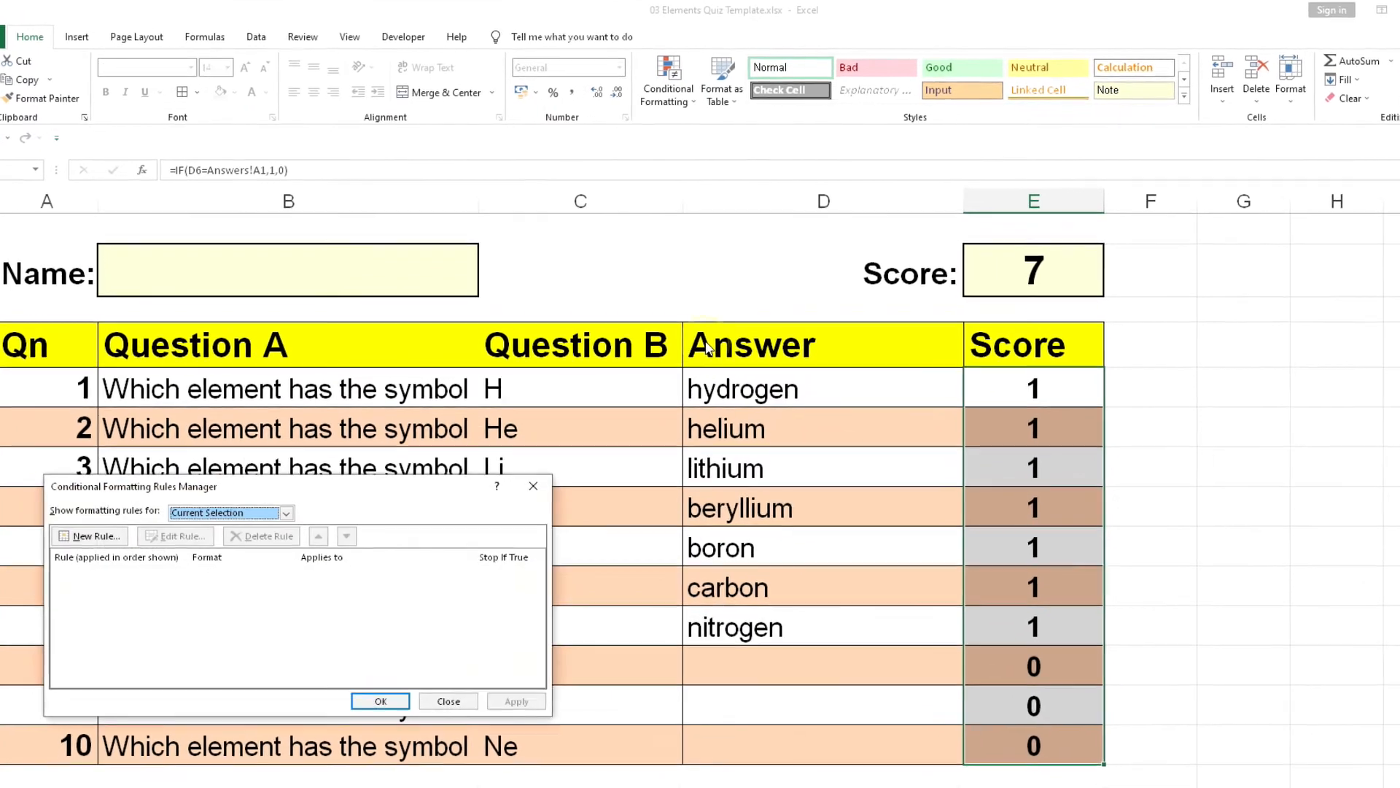
drag(462, 500, 653, 192)
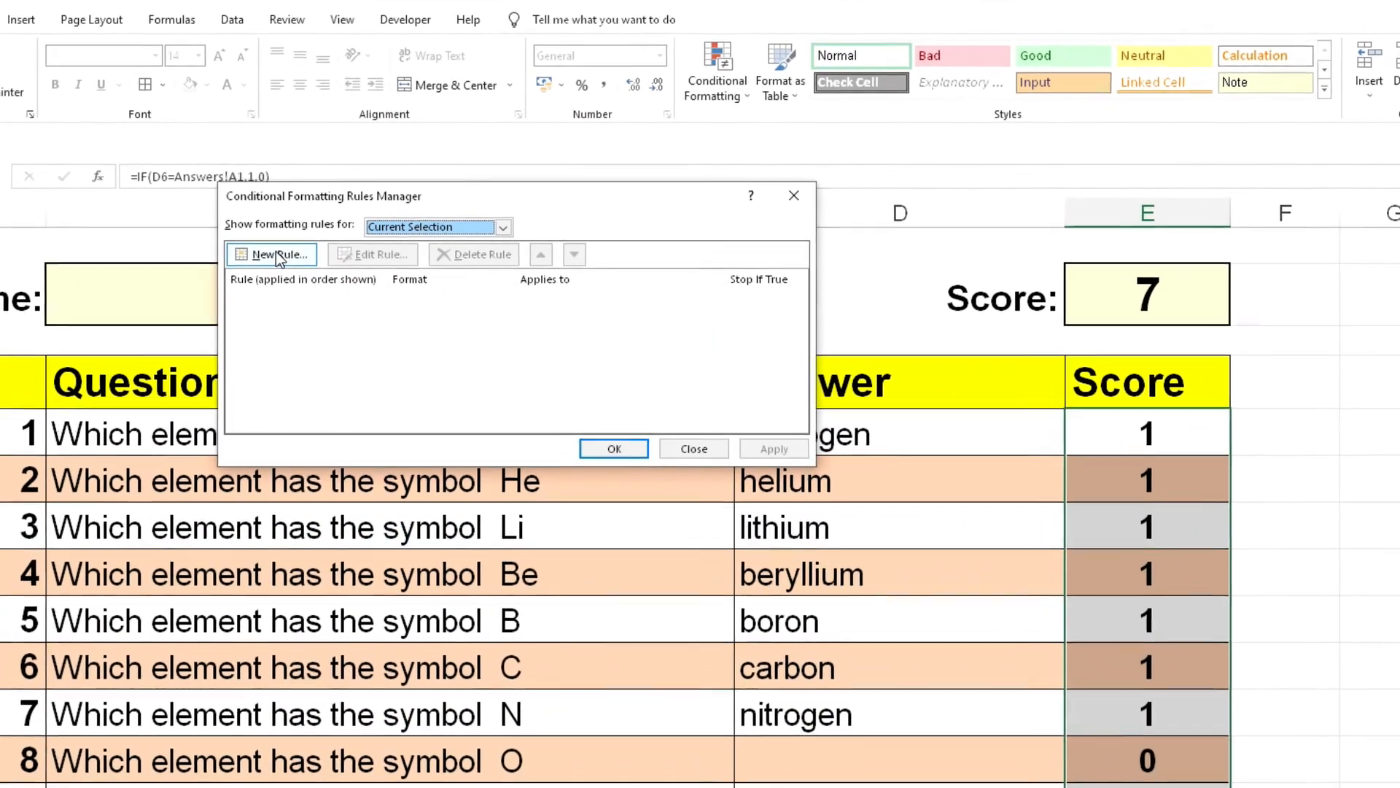
click(277, 255)
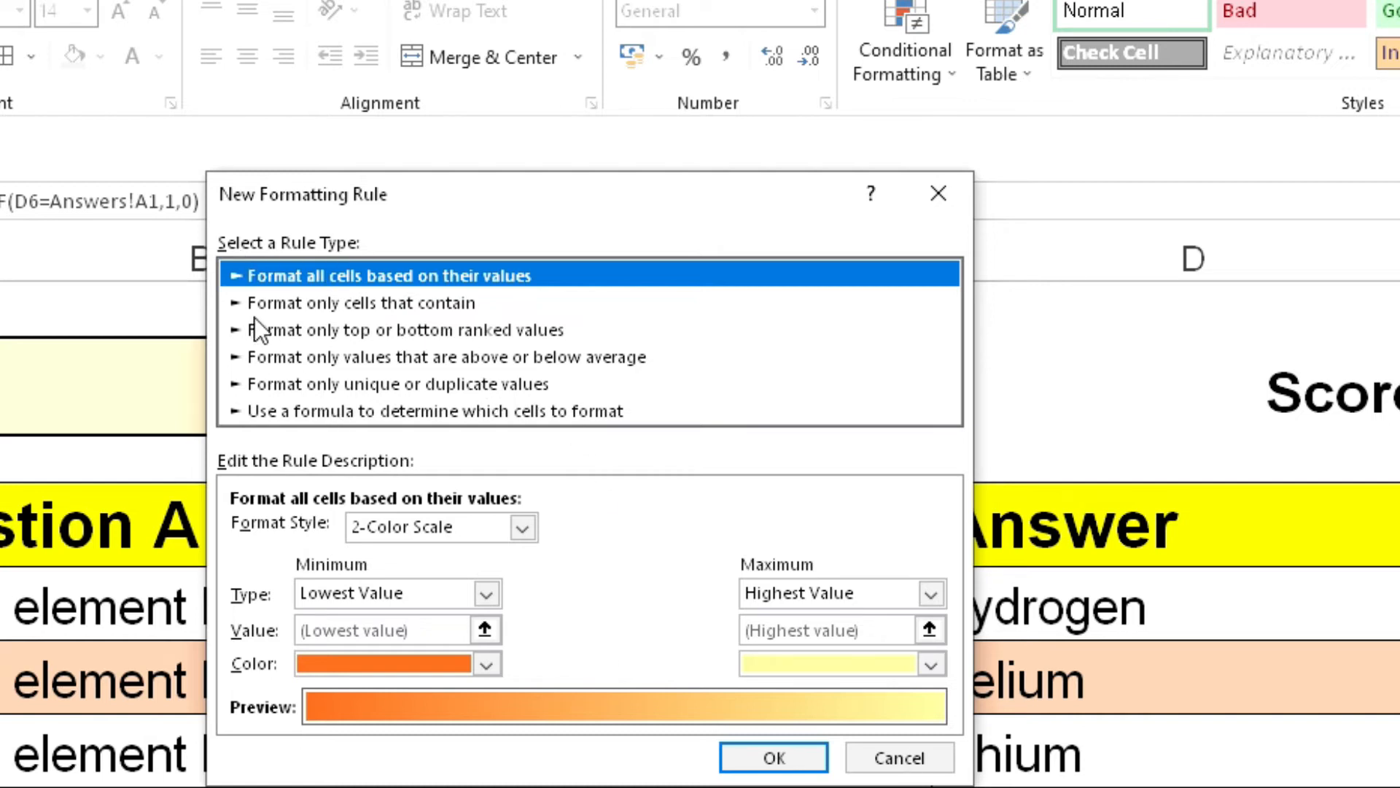
click(334, 305)
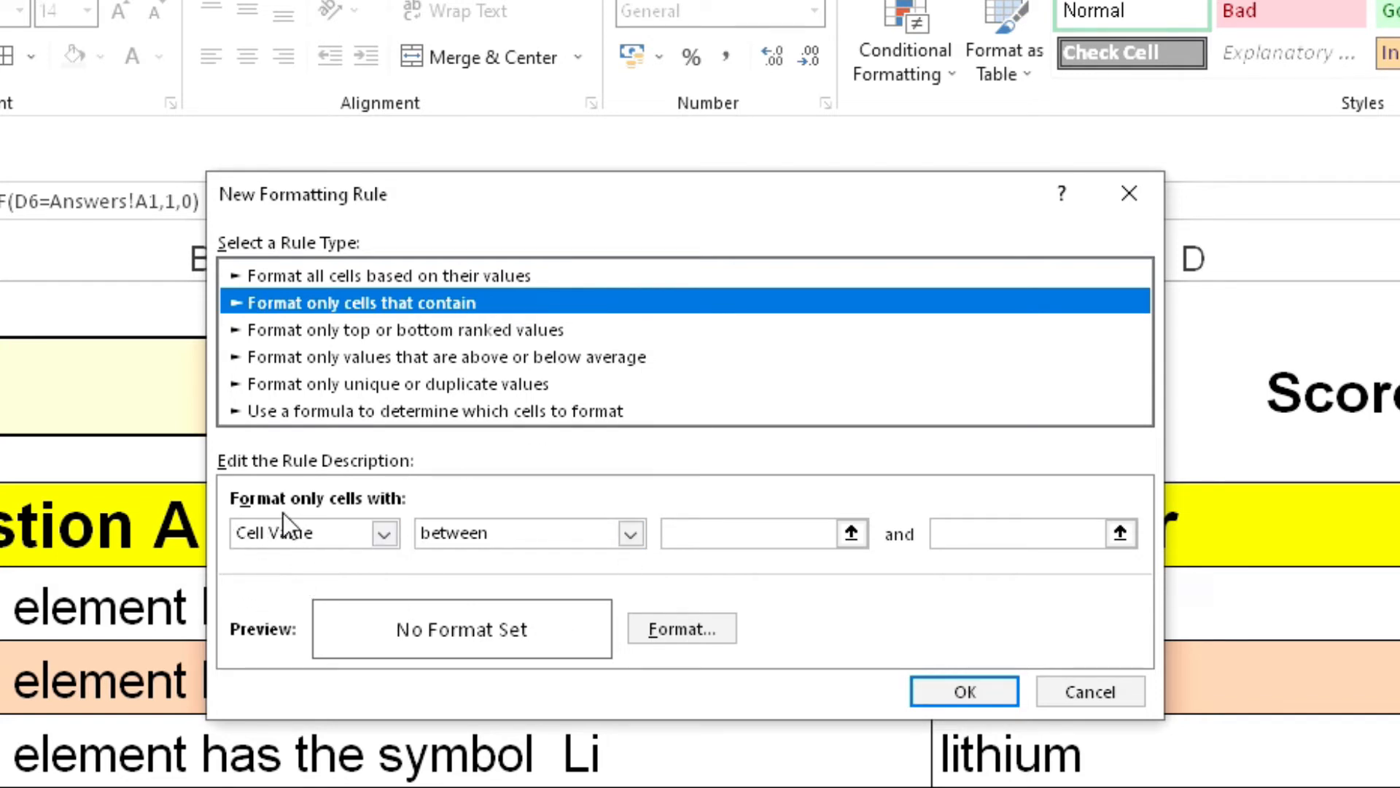
click(493, 535)
click(458, 599)
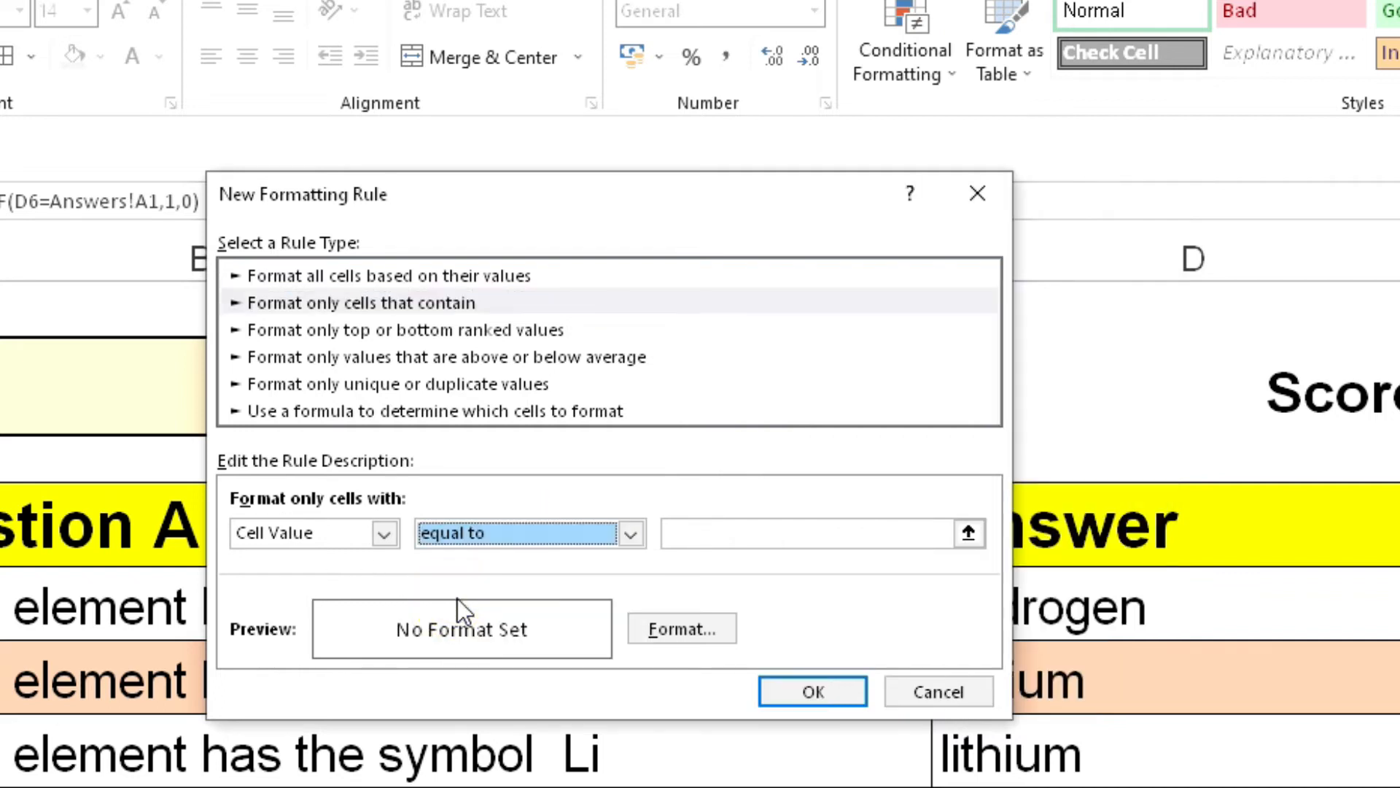
click(679, 533)
text(1)
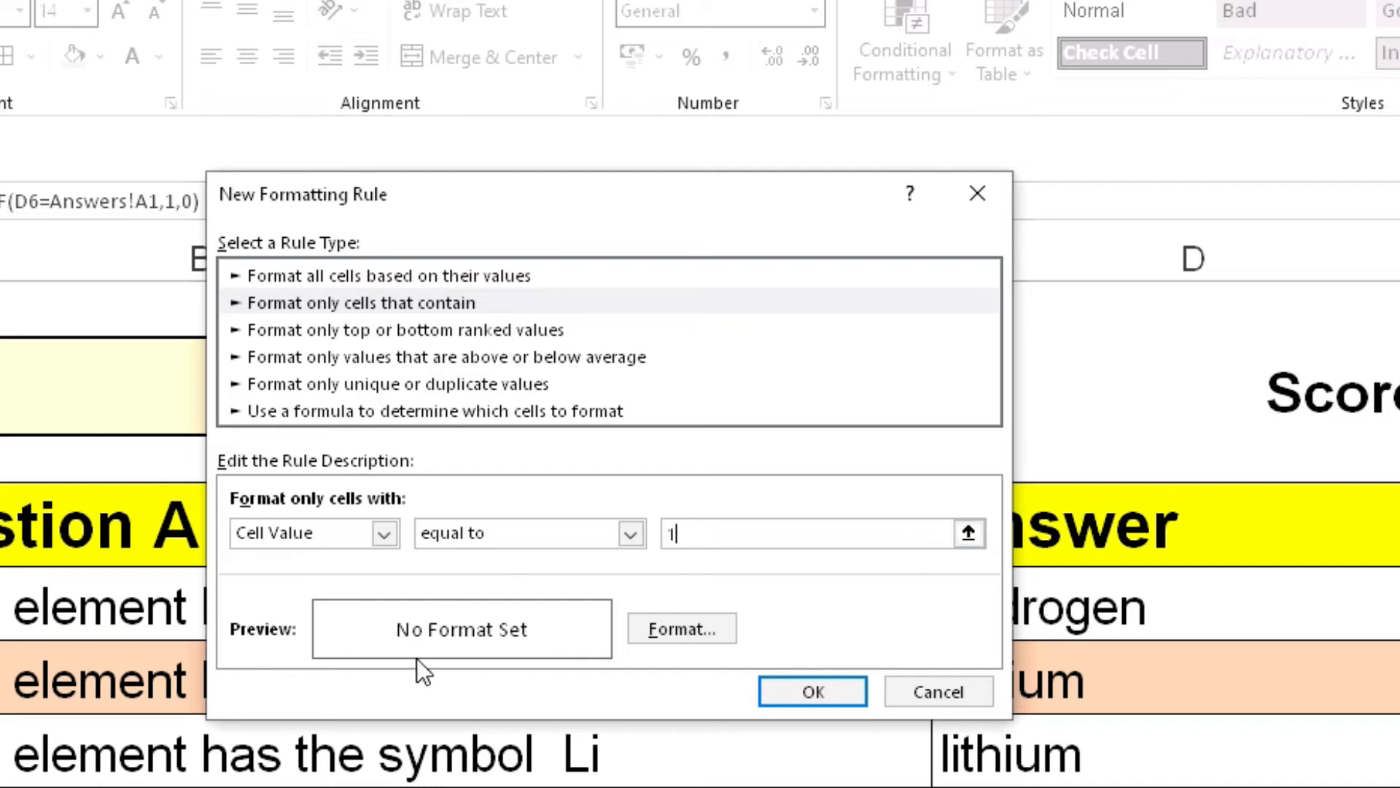
Step: Give the rule for value 1 a bright green fill from the standard colors and apply it to the scores
click(681, 629)
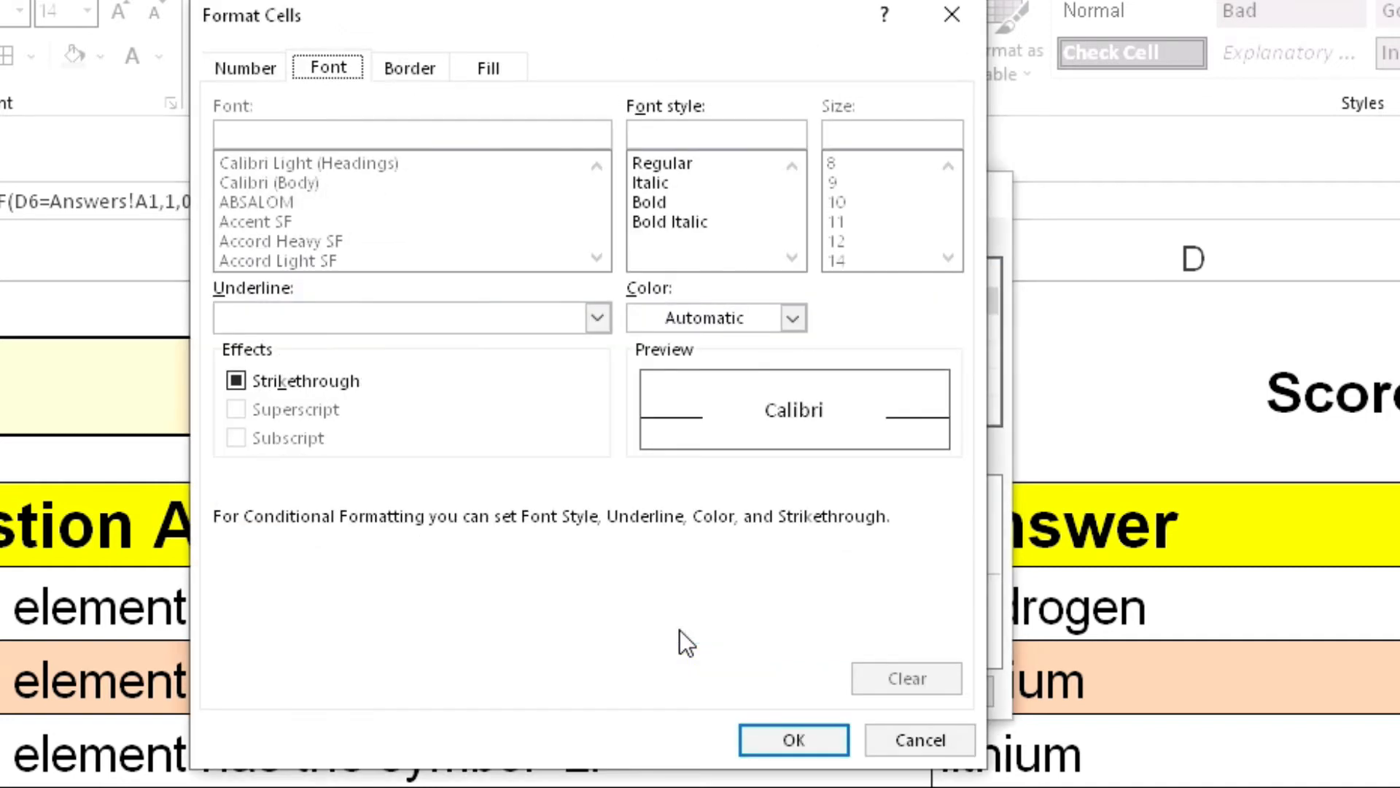
click(496, 68)
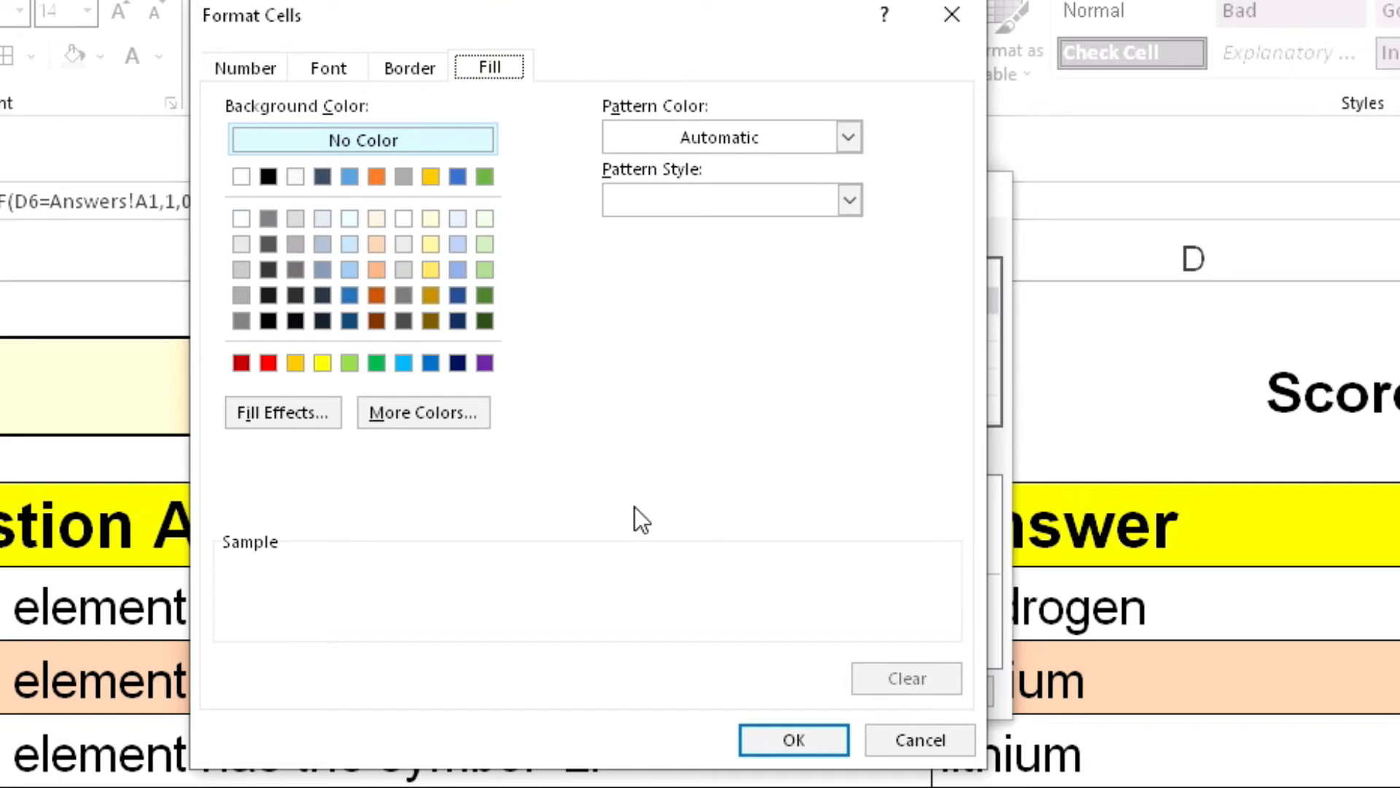
click(428, 418)
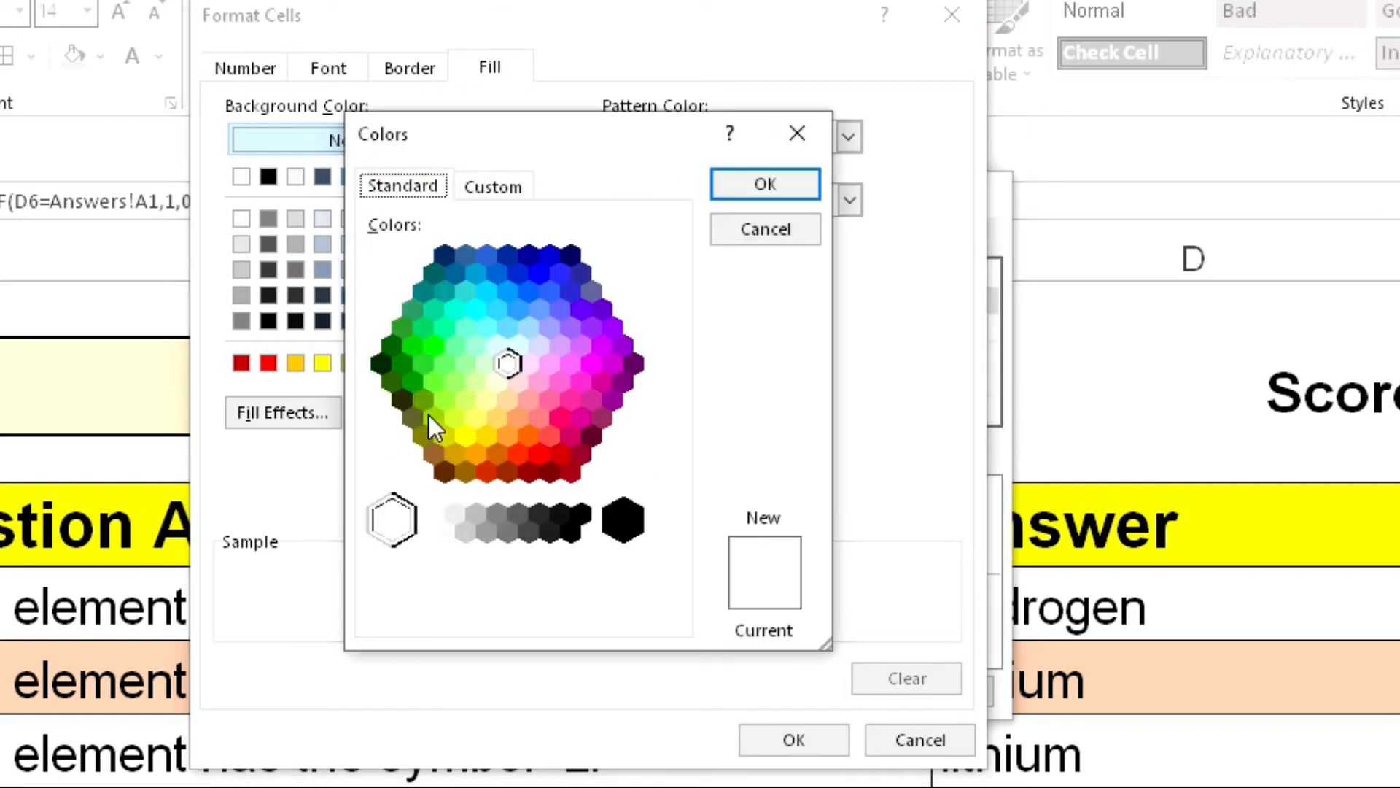
click(444, 364)
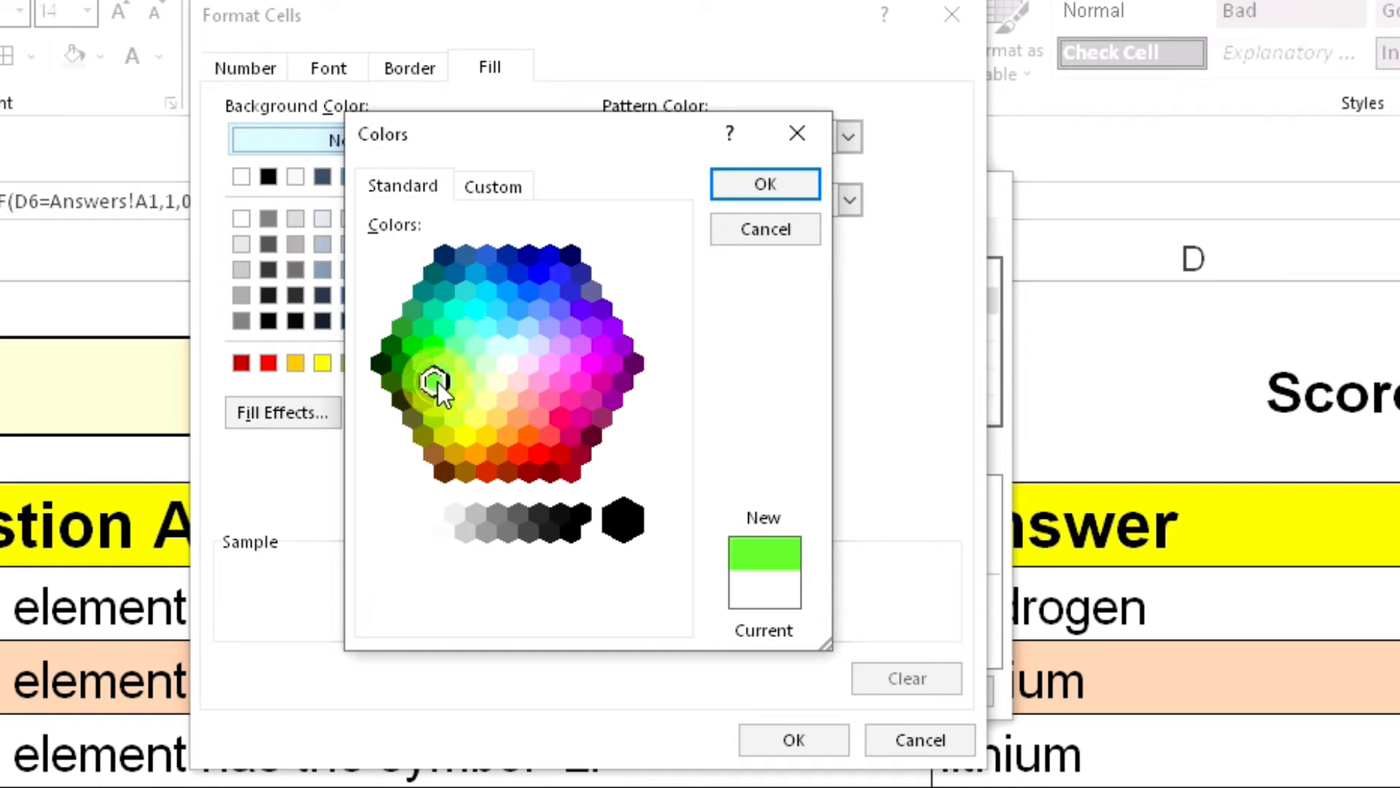
click(434, 381)
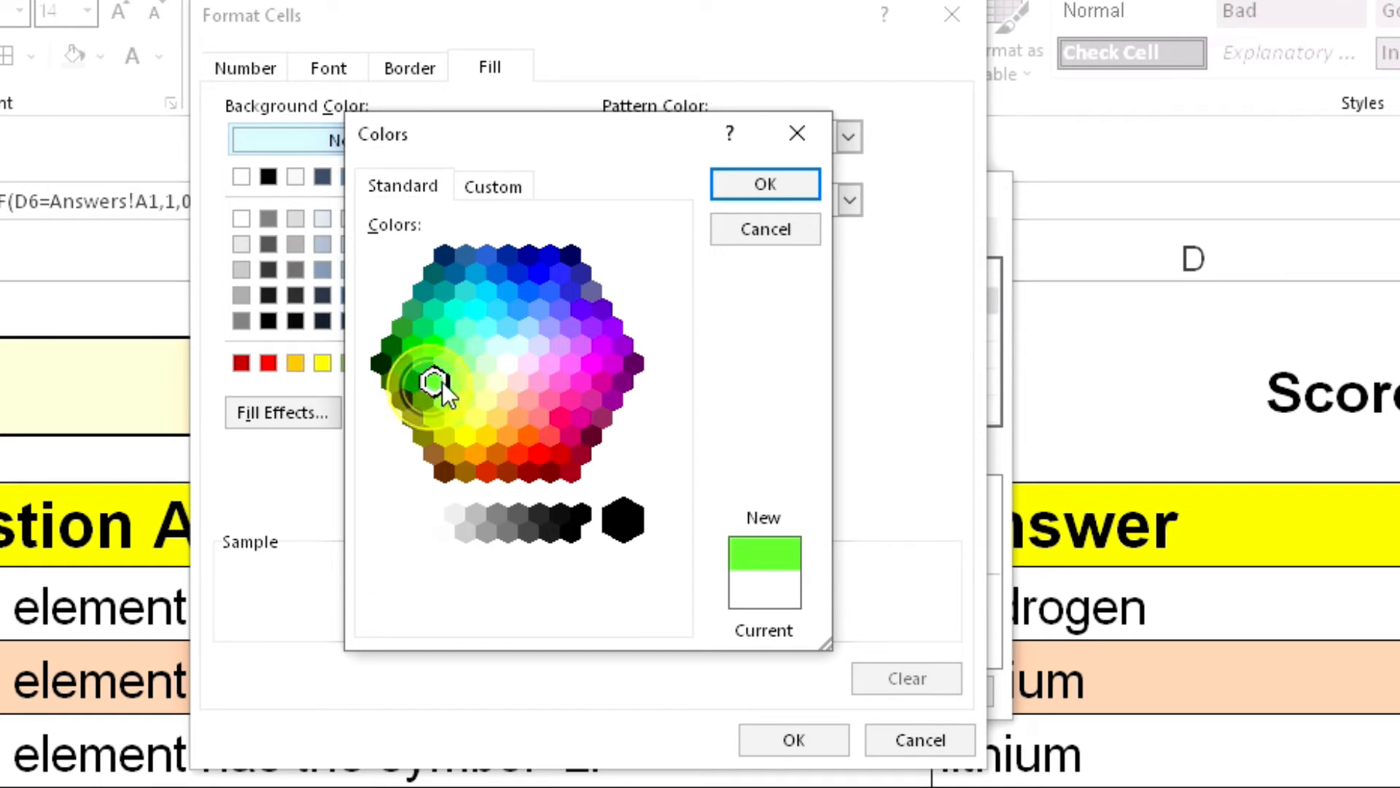
click(759, 186)
click(769, 742)
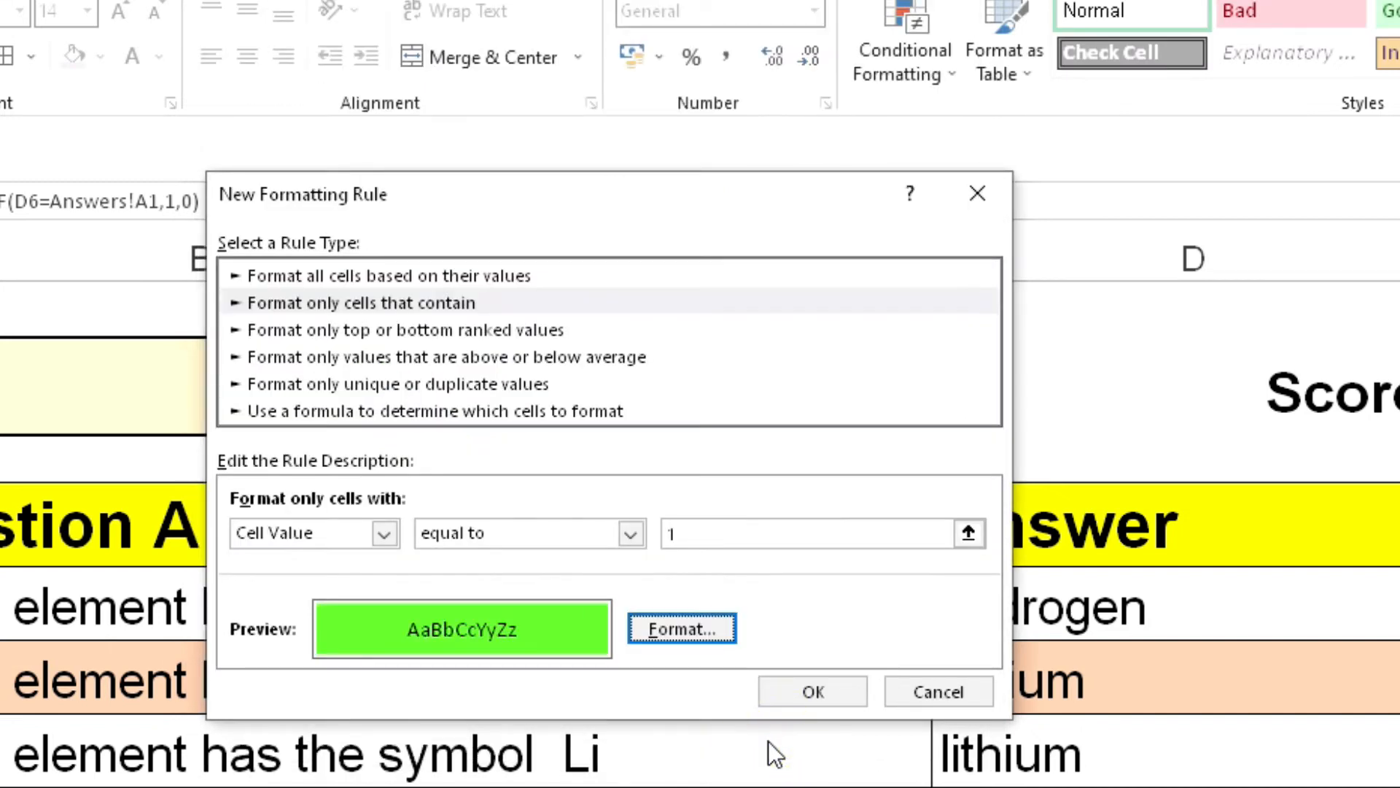
click(811, 692)
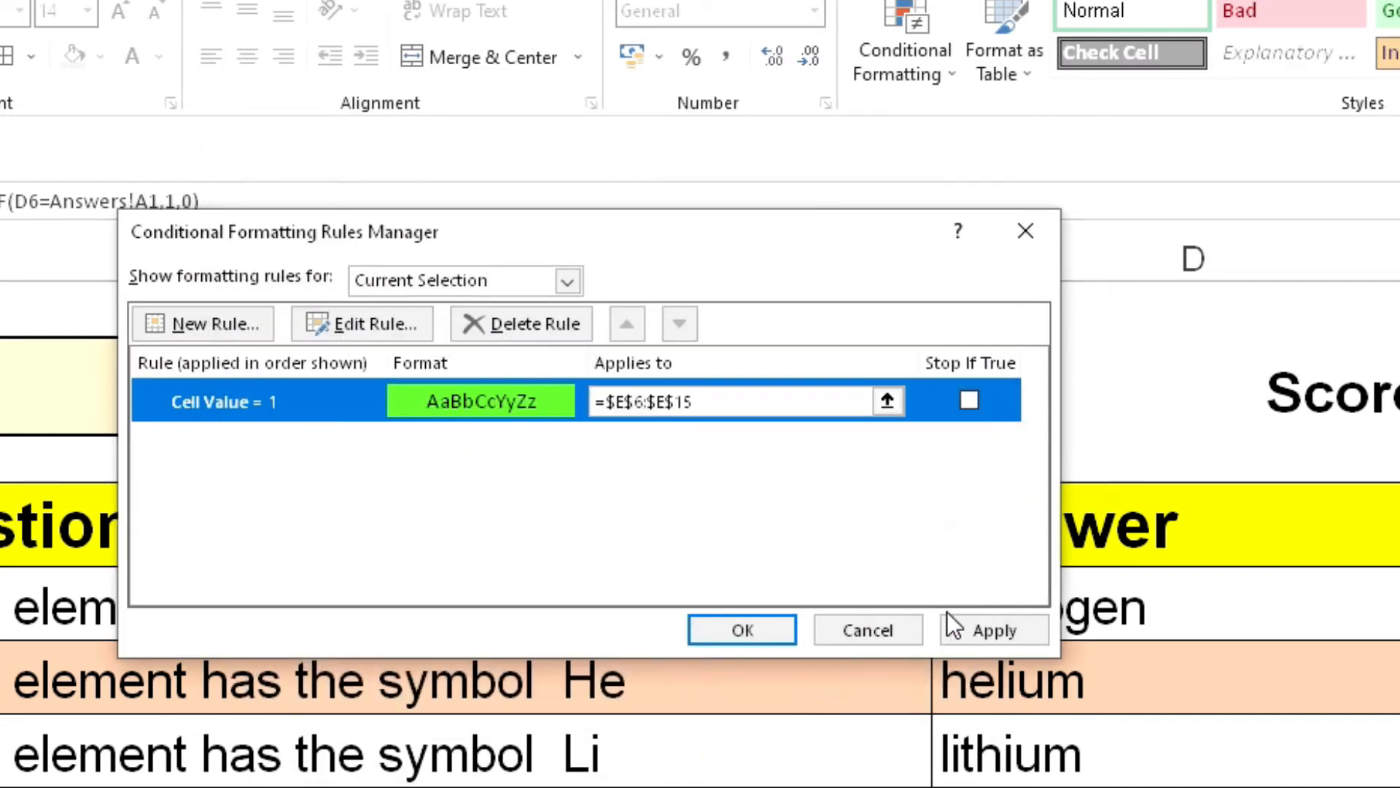
click(994, 632)
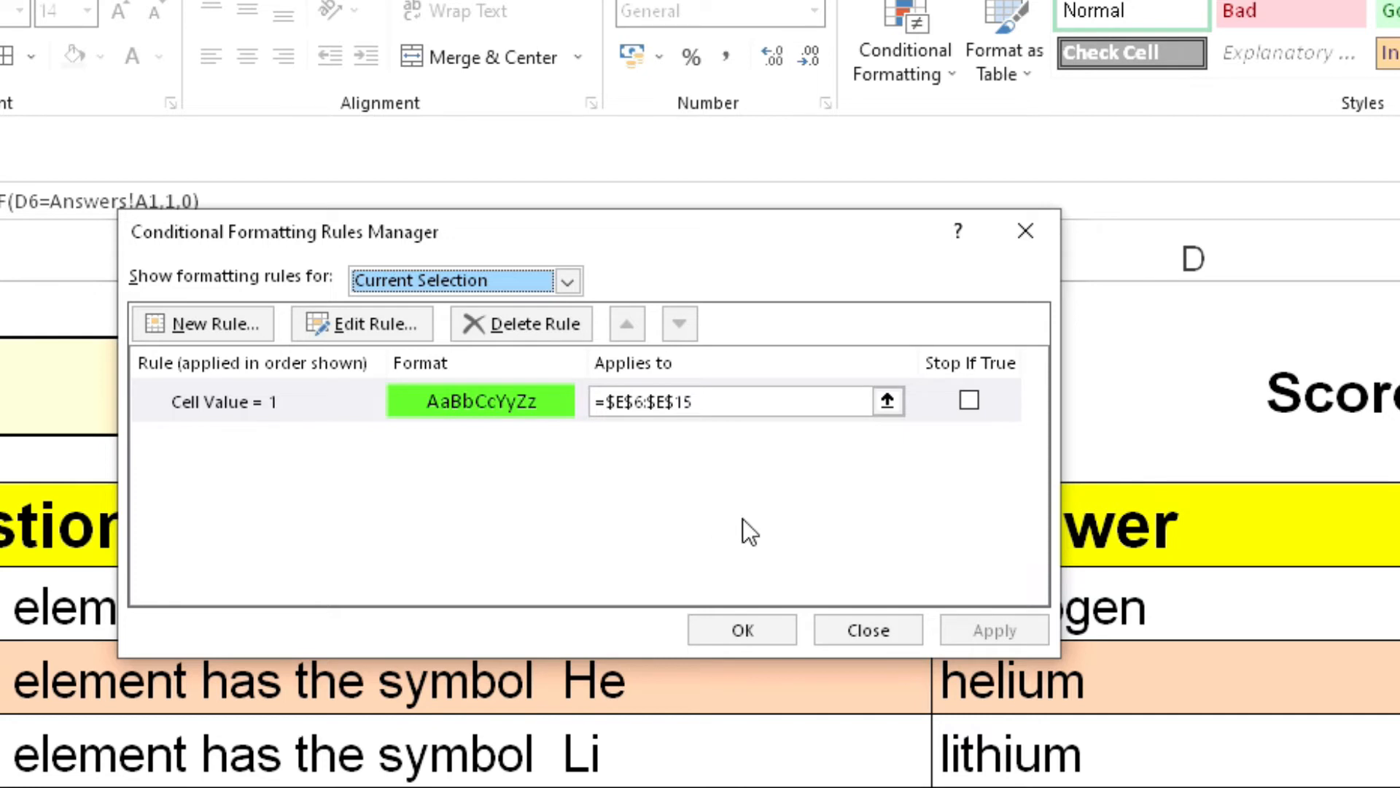
Step: Add a second conditional formatting rule on the scores E6:E15 for only cells whose value is equal to 0
click(200, 331)
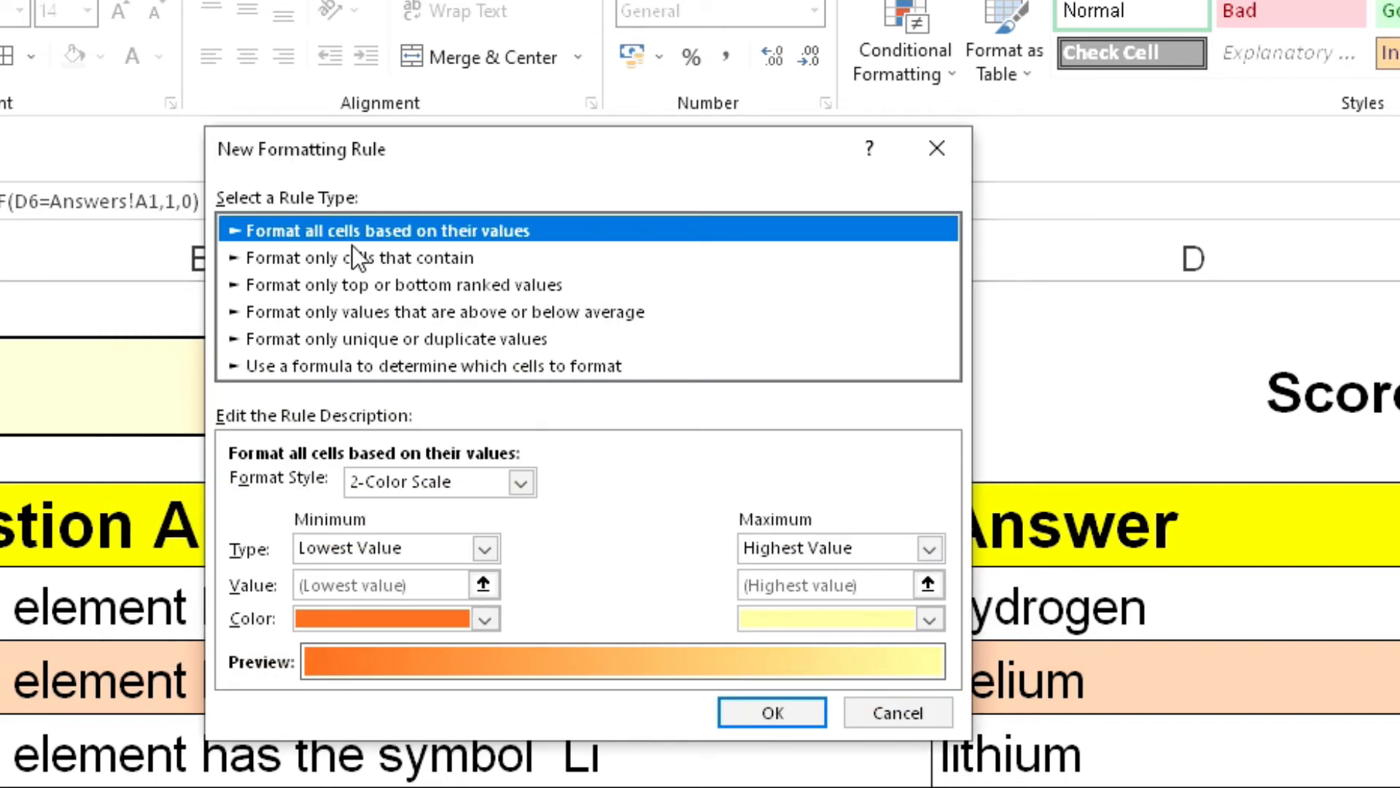
click(307, 256)
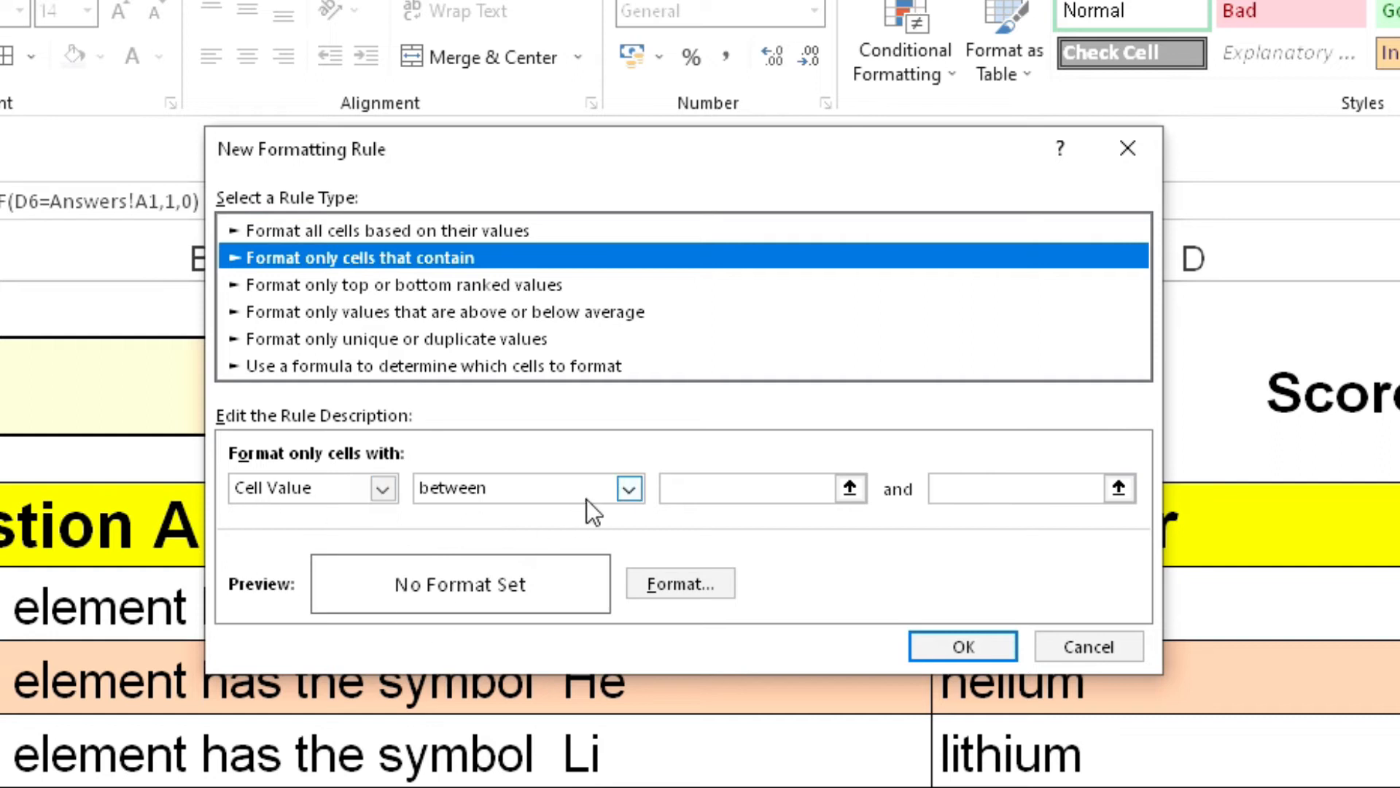
click(630, 487)
click(505, 553)
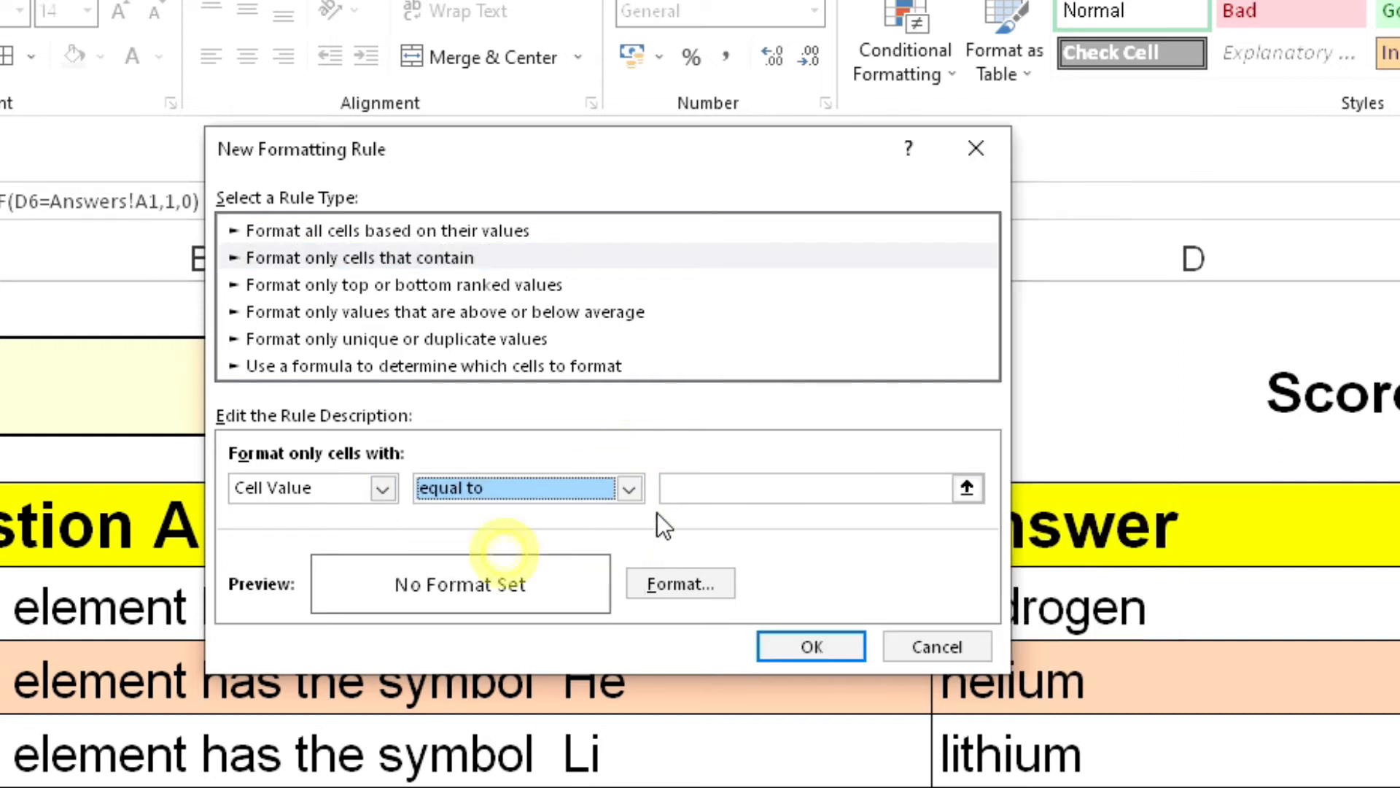
click(689, 489)
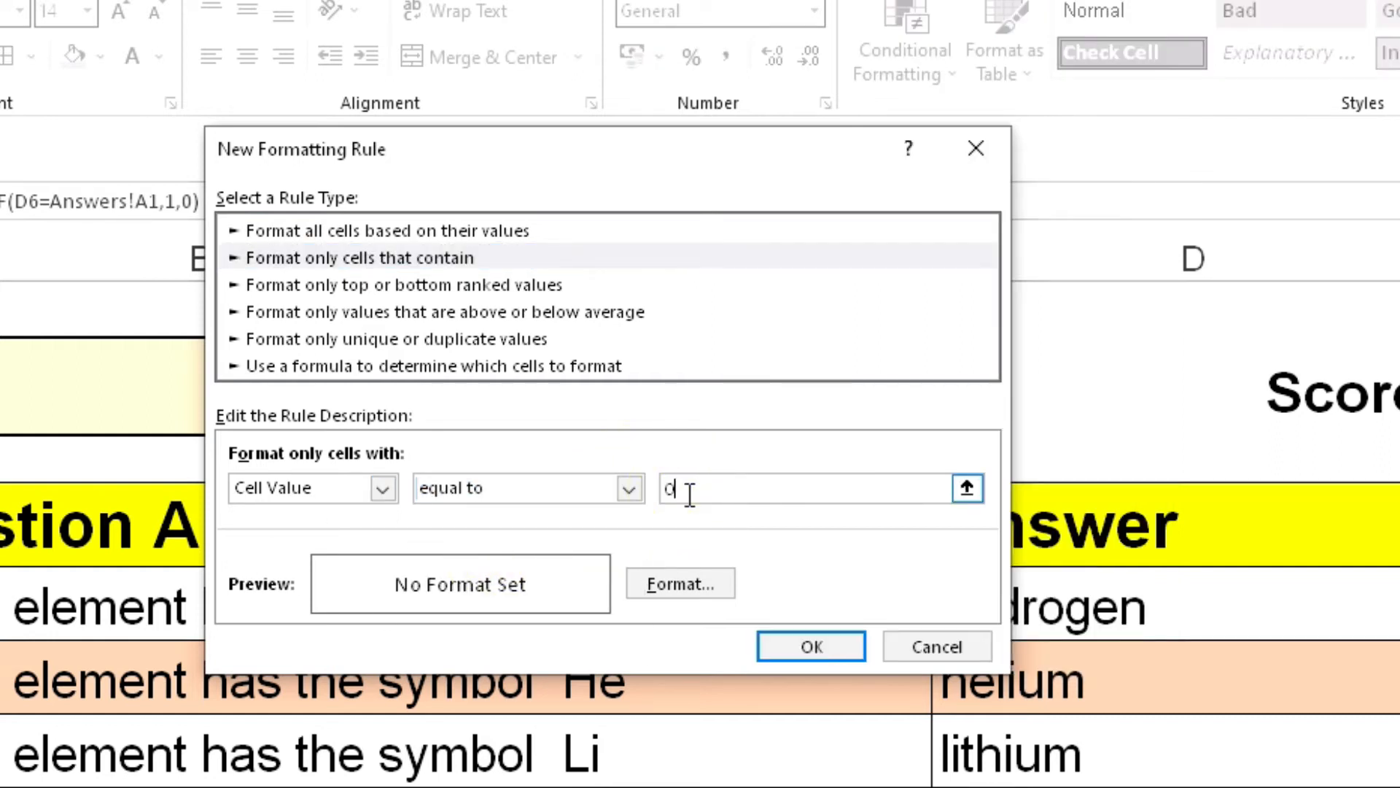
Step: Give the rule for value 0 a standard red fill and apply both rules to the scores
click(702, 588)
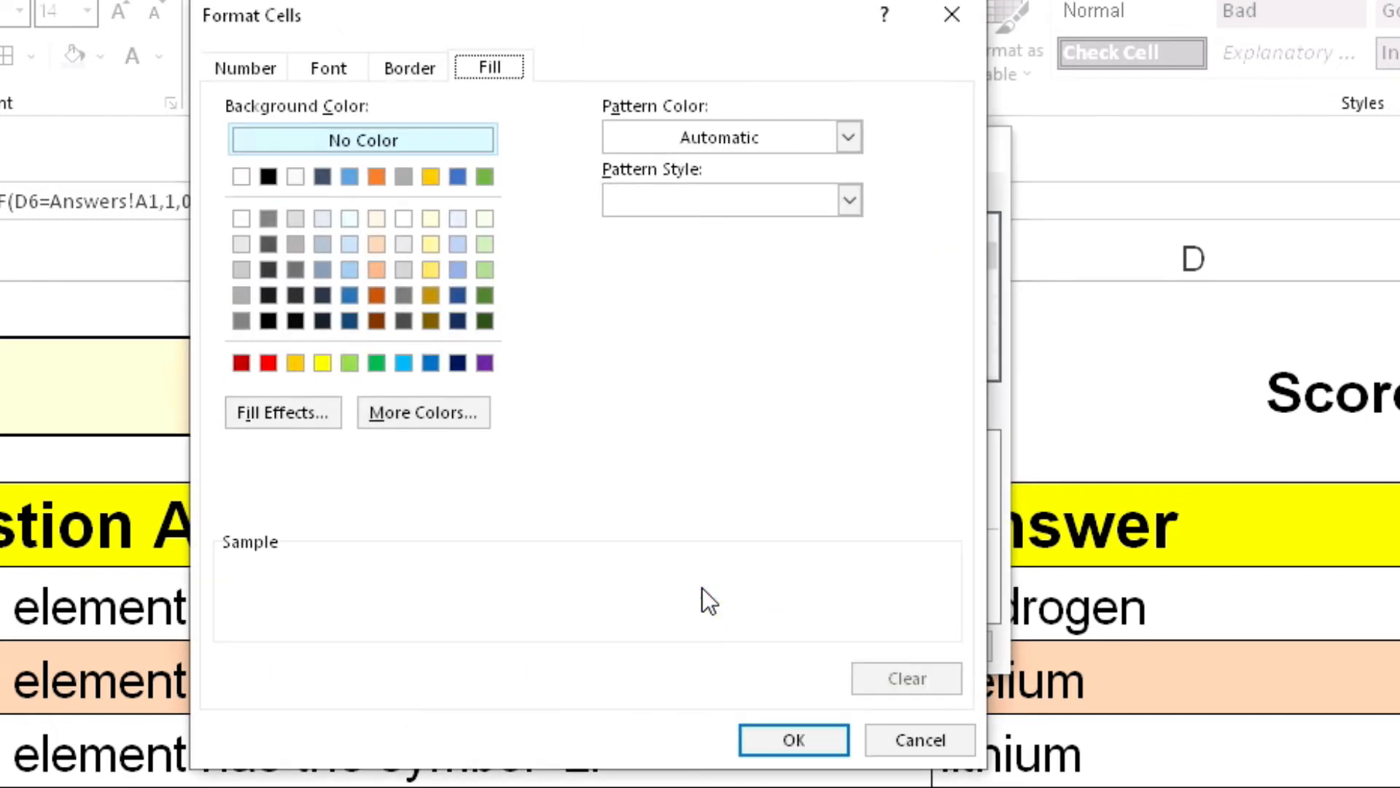
click(269, 361)
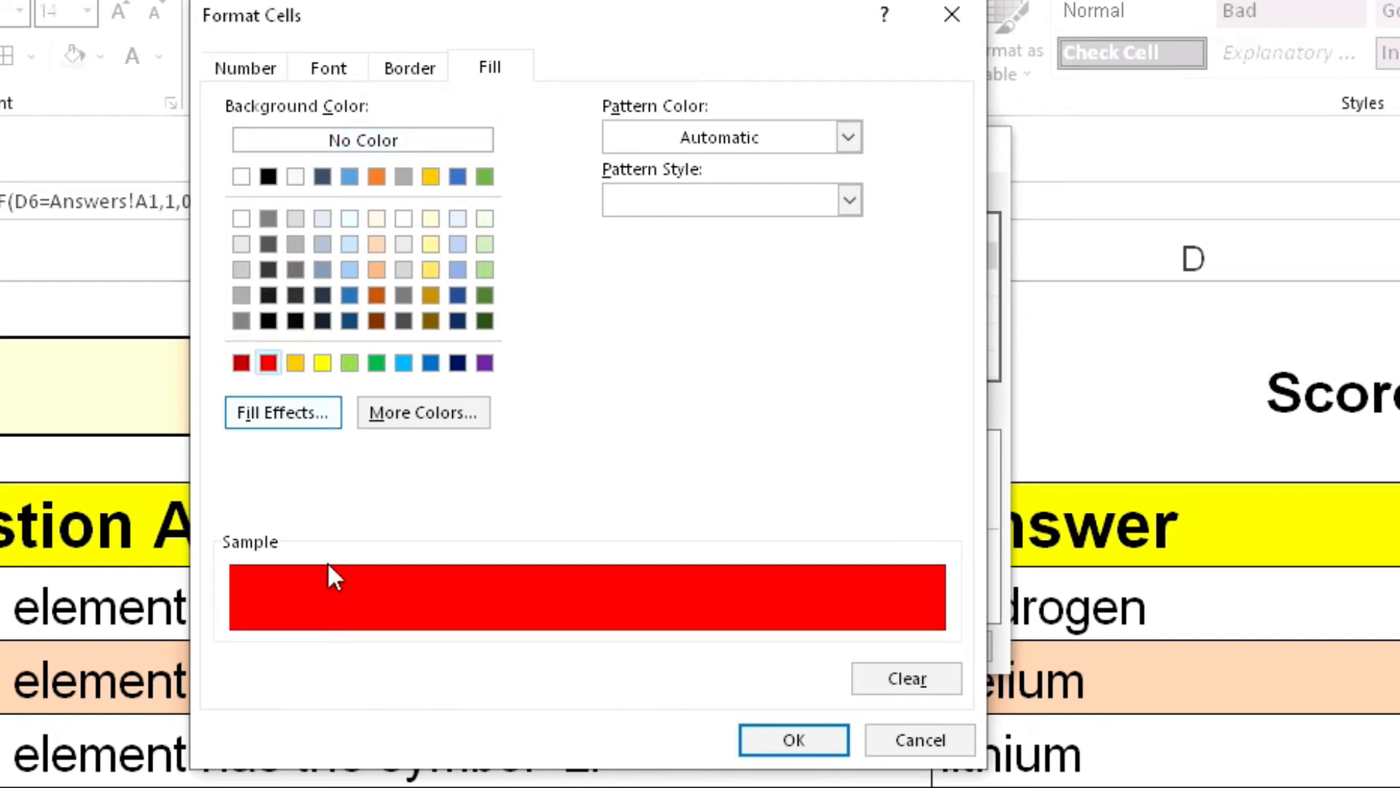
click(765, 738)
click(811, 644)
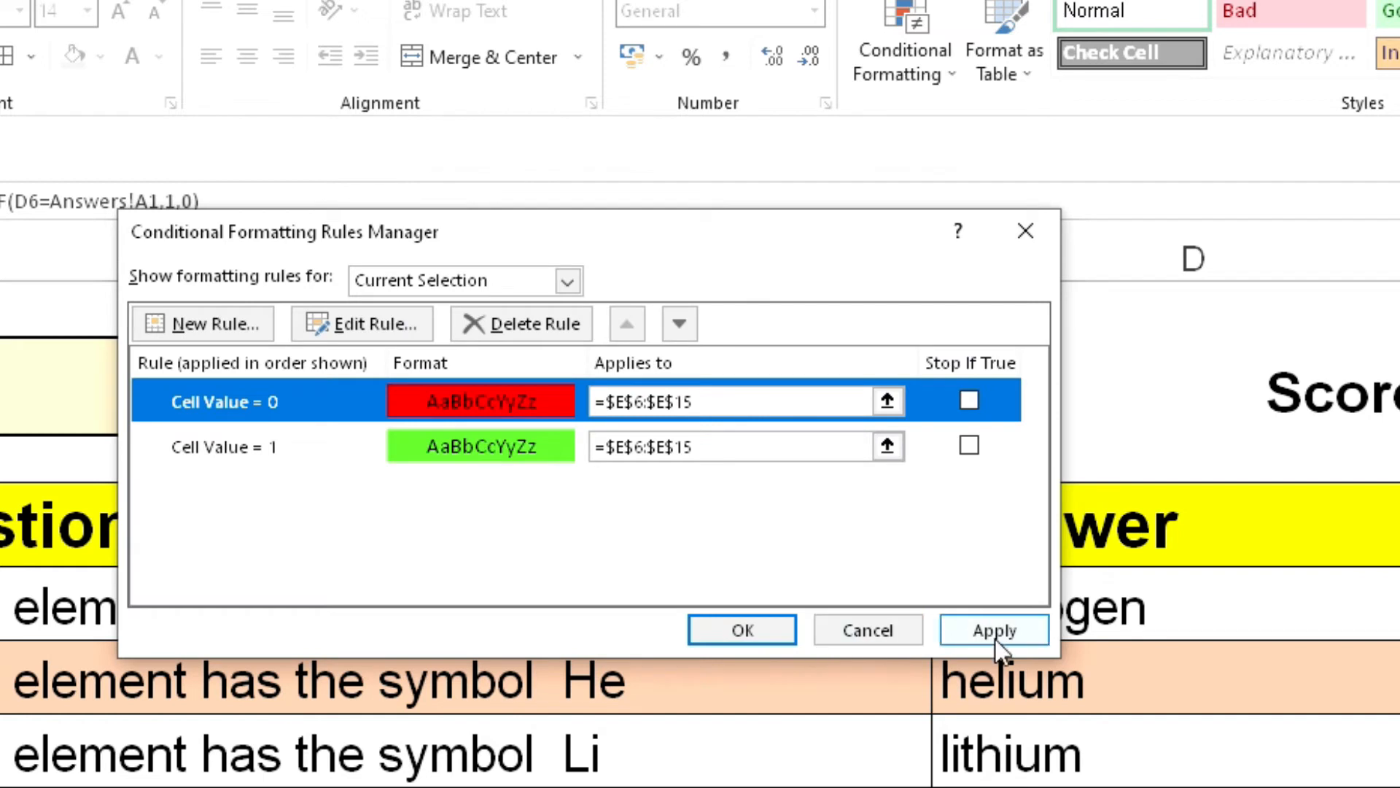
click(995, 634)
click(751, 632)
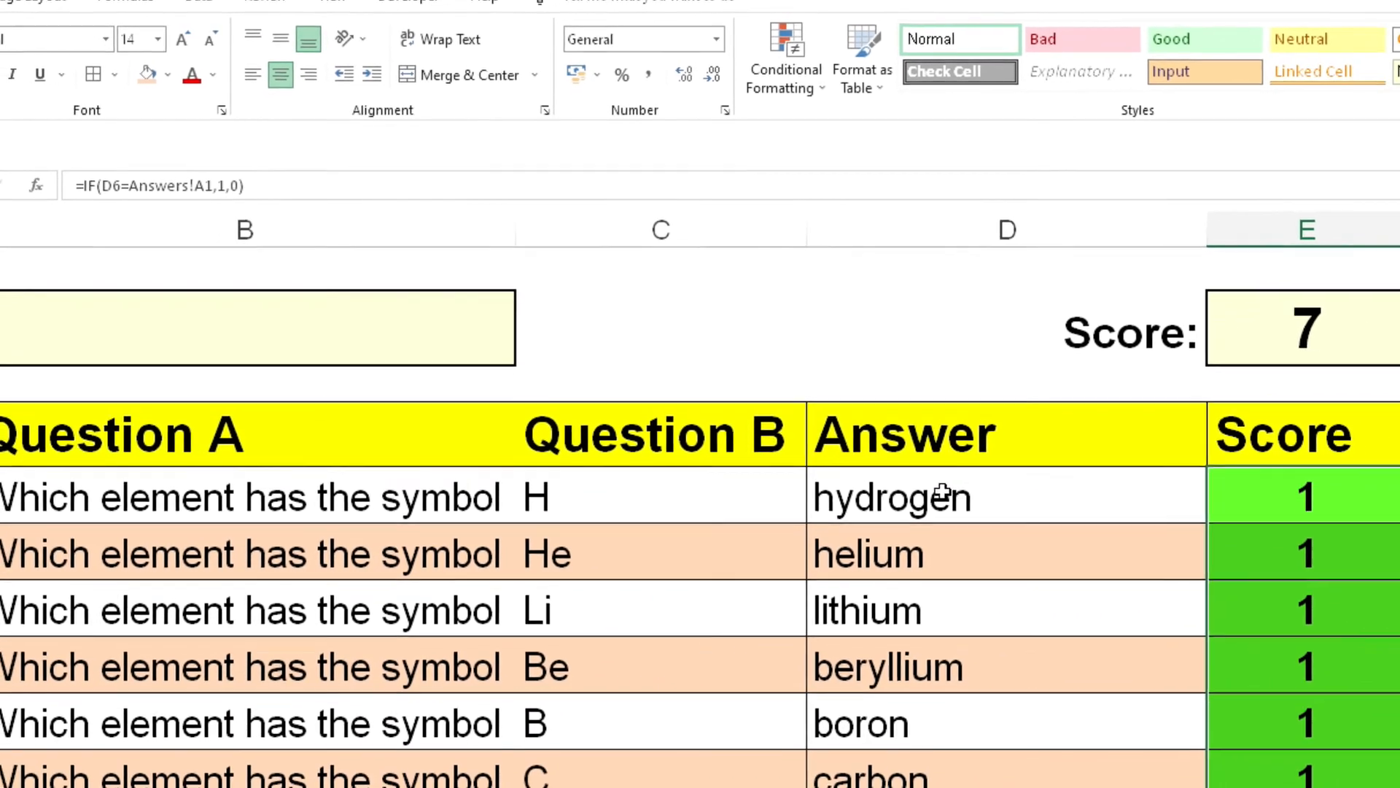
Step: Clear the answers to questions 1 to 7 in the Answer column
click(966, 528)
drag(926, 503, 904, 784)
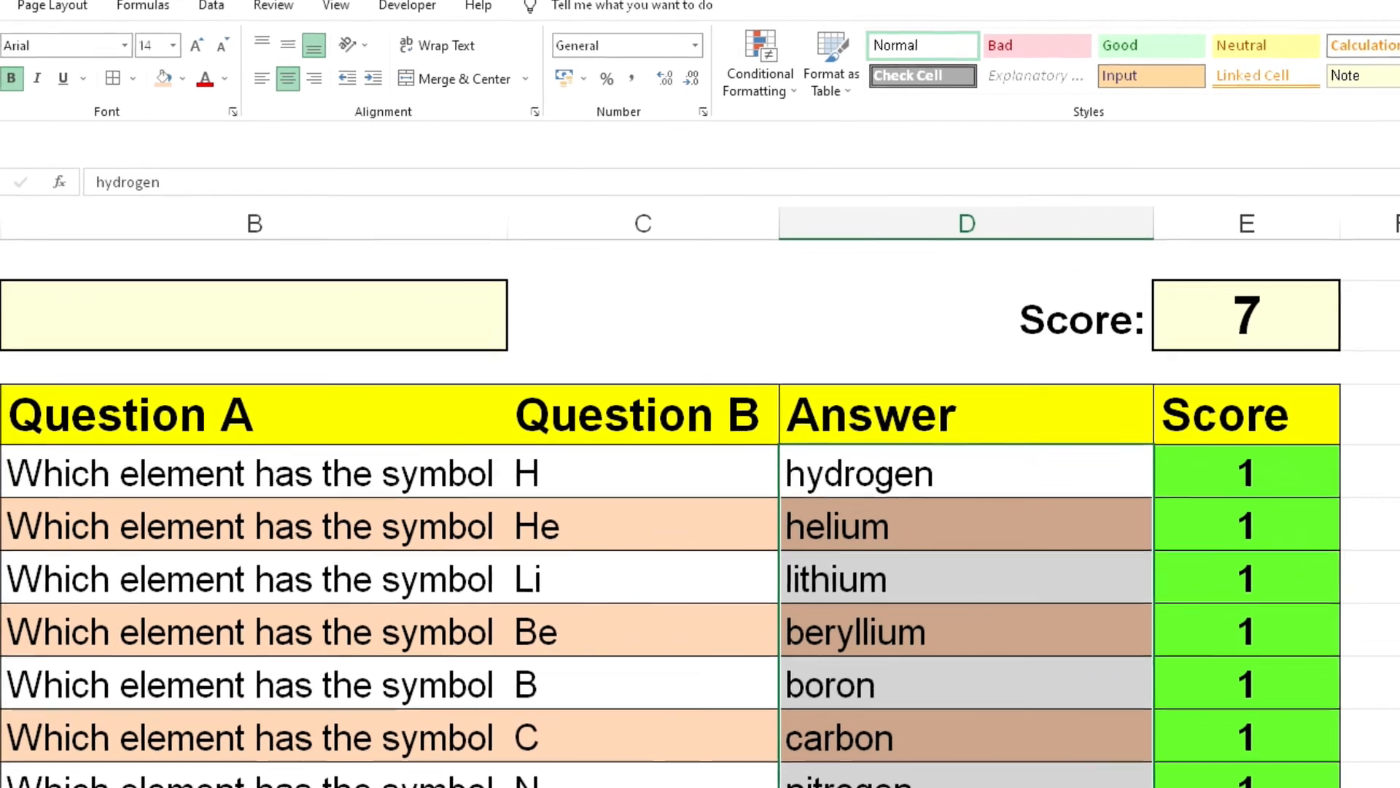
key(Delete)
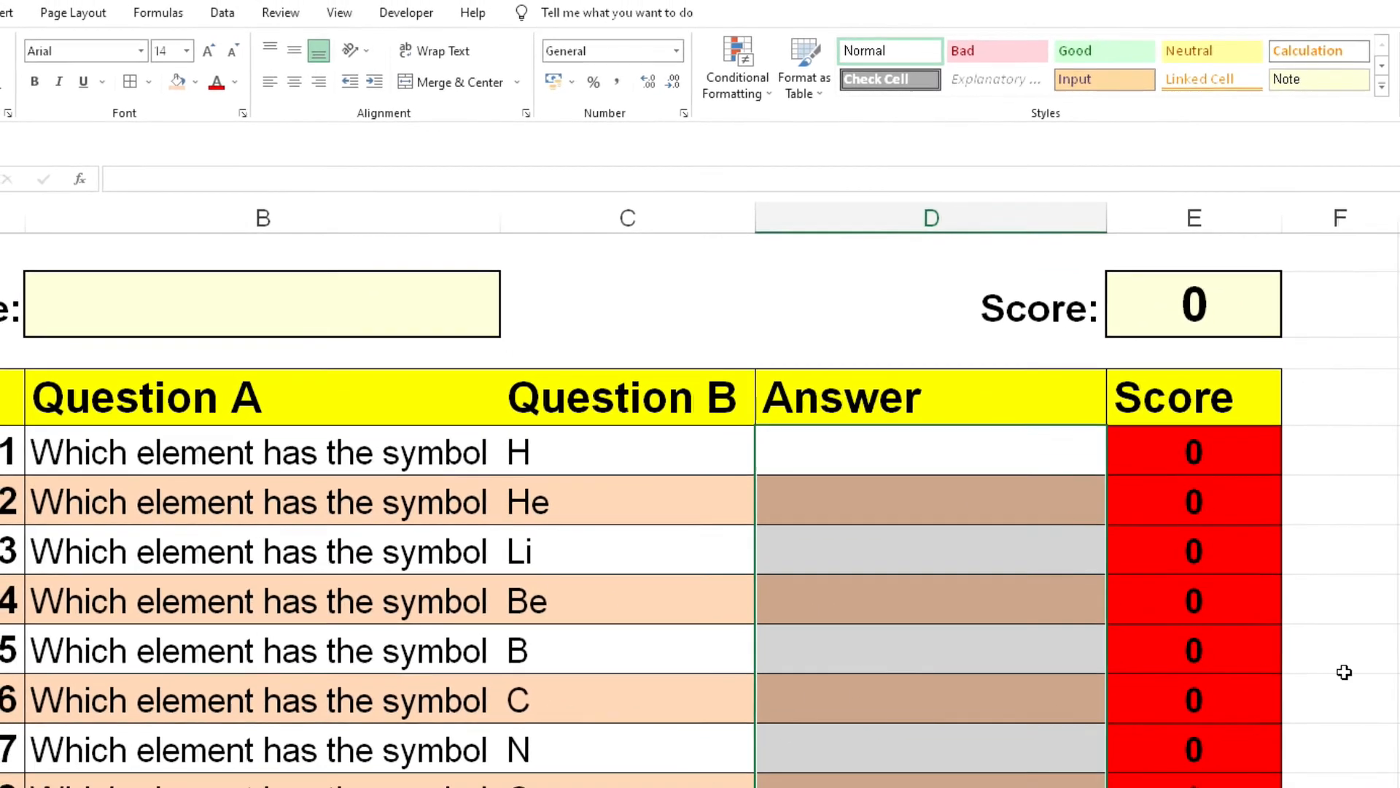
click(1396, 692)
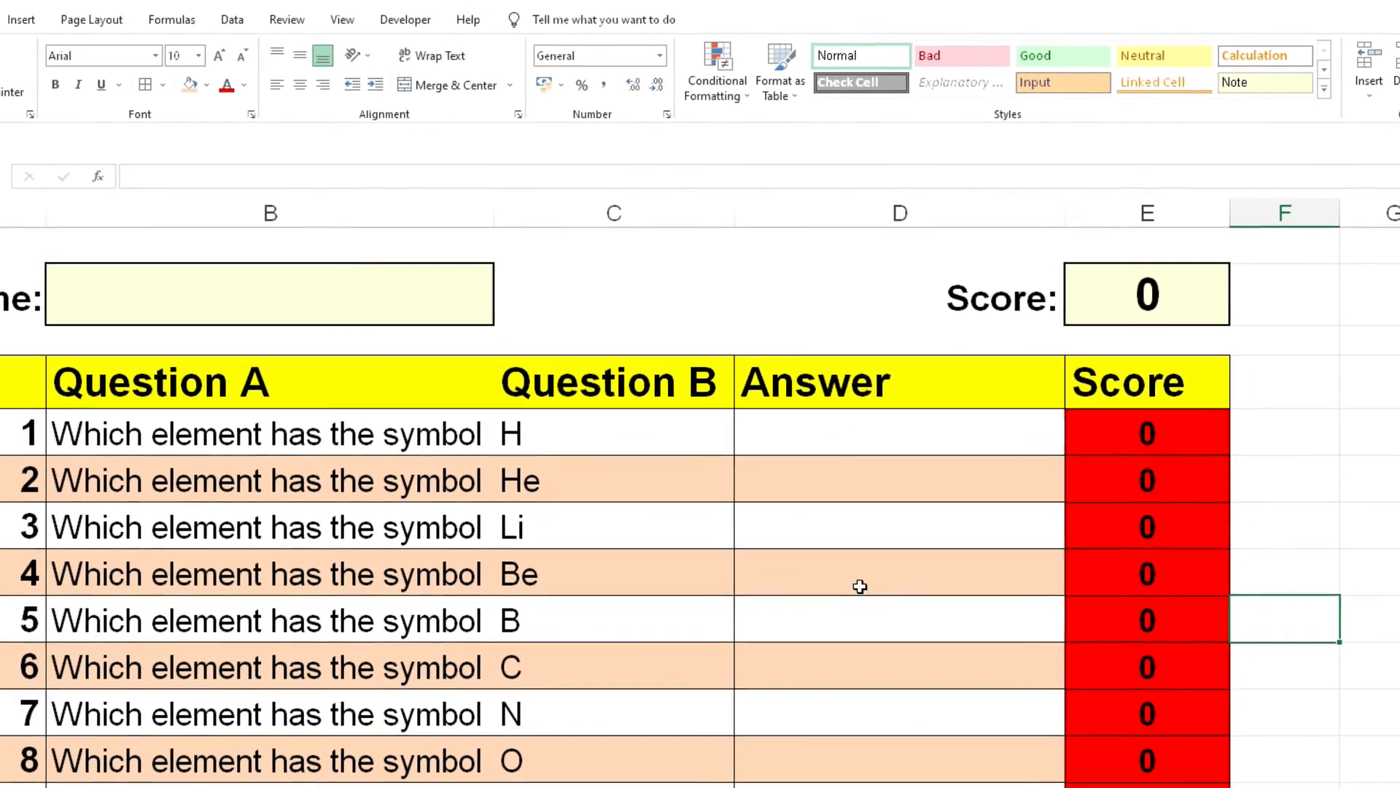
Step: Enter HYDROGEN, CARBON and NITROGEN as the answers to questions 1, 6 and 7 in D6, D11 and D12
click(813, 431)
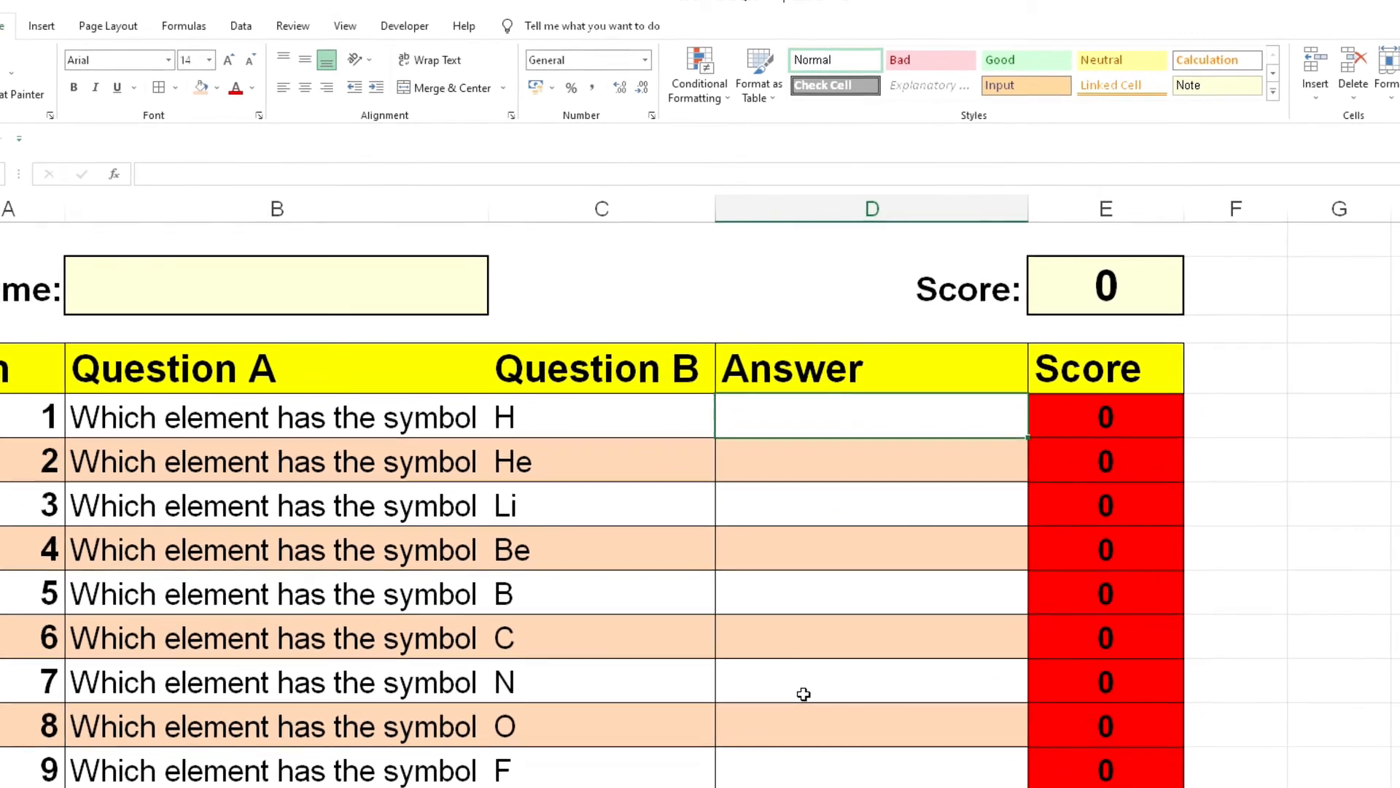
text(HYDROGEN)
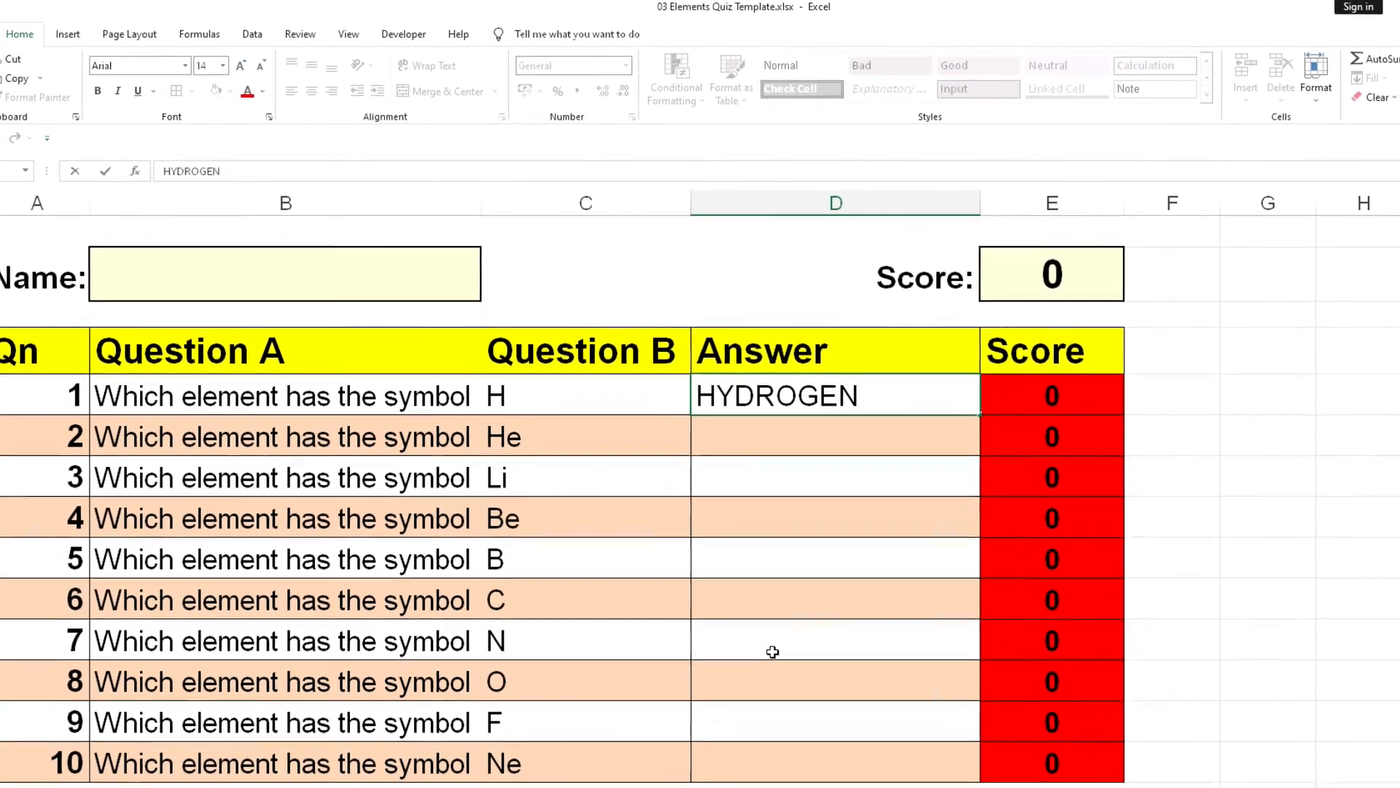
key(Return)
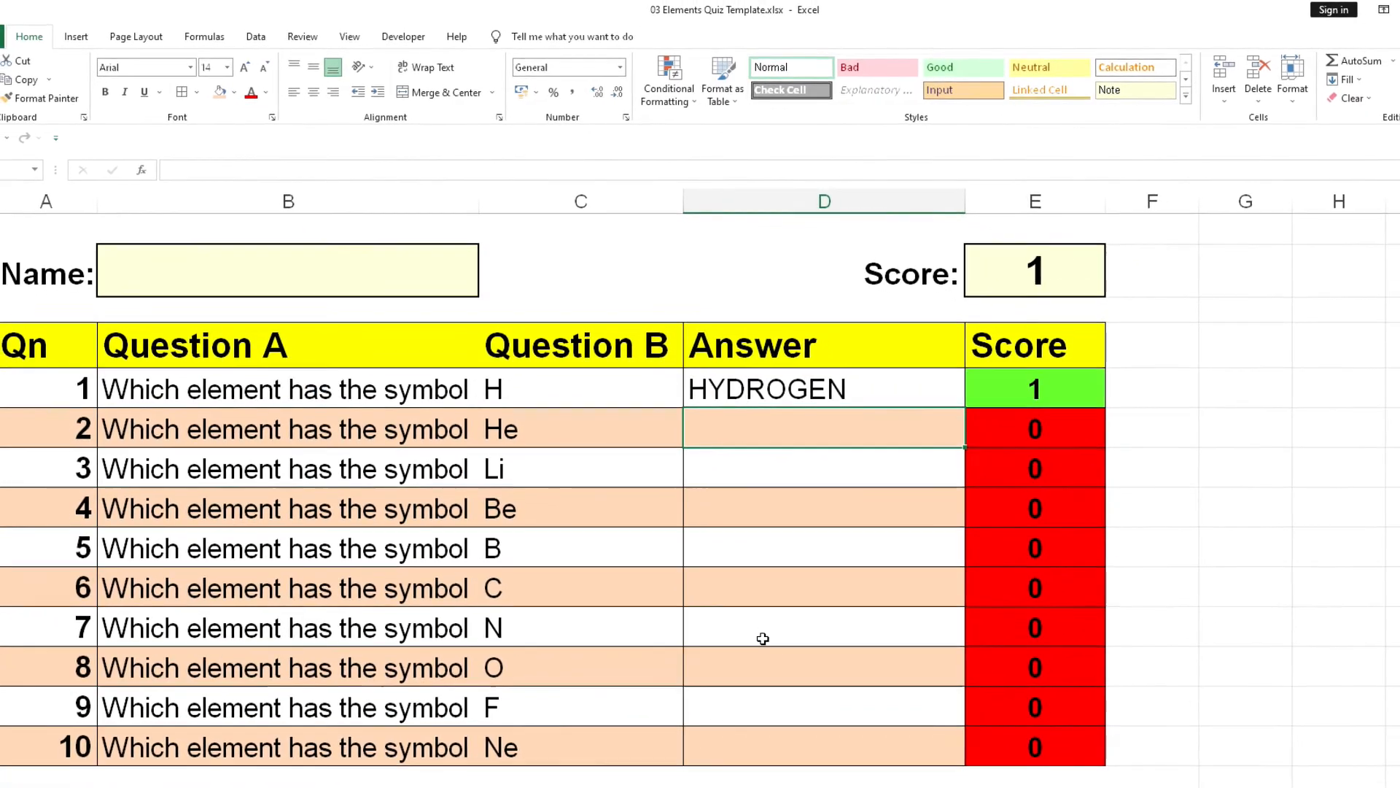
key(Down)
key(Down)
key(Down)
key(Down)
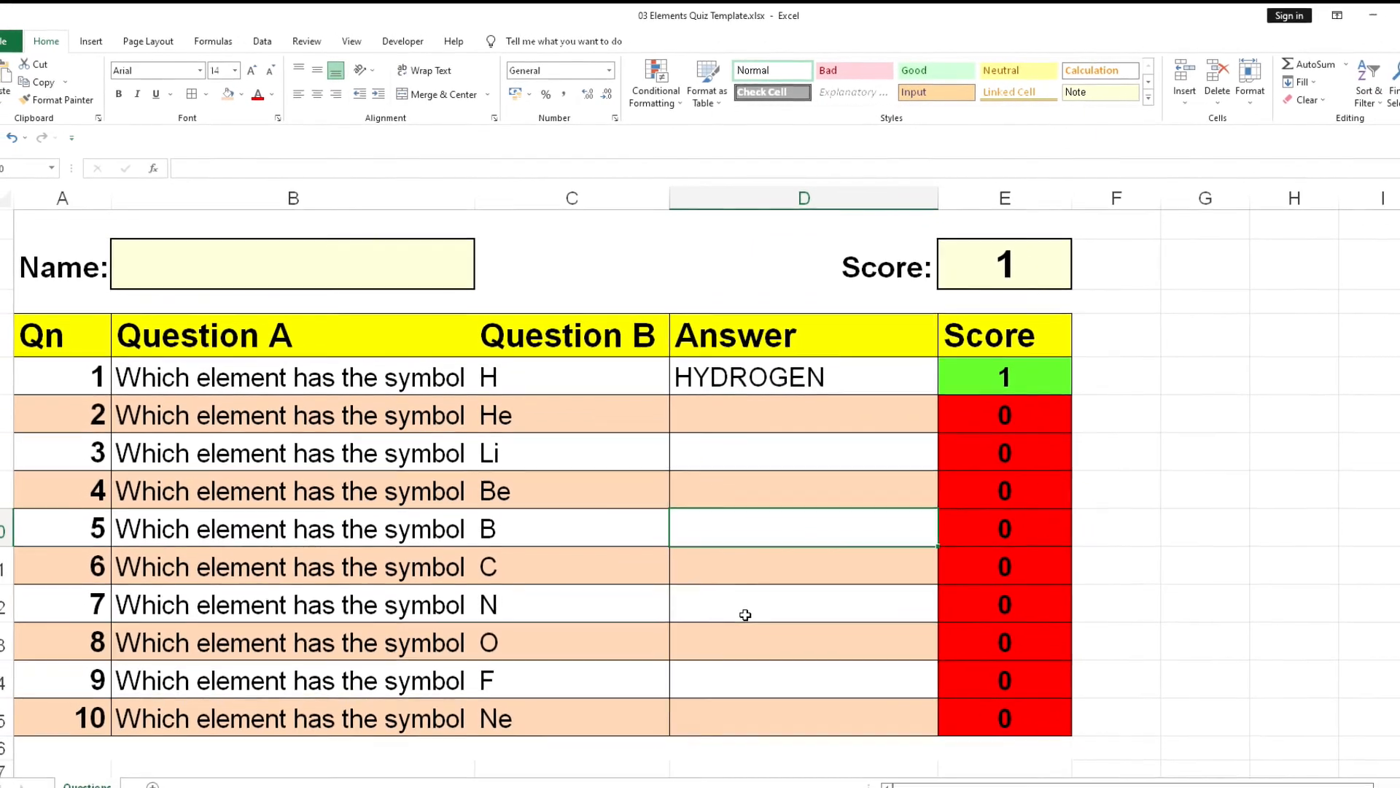
text(CARBON)
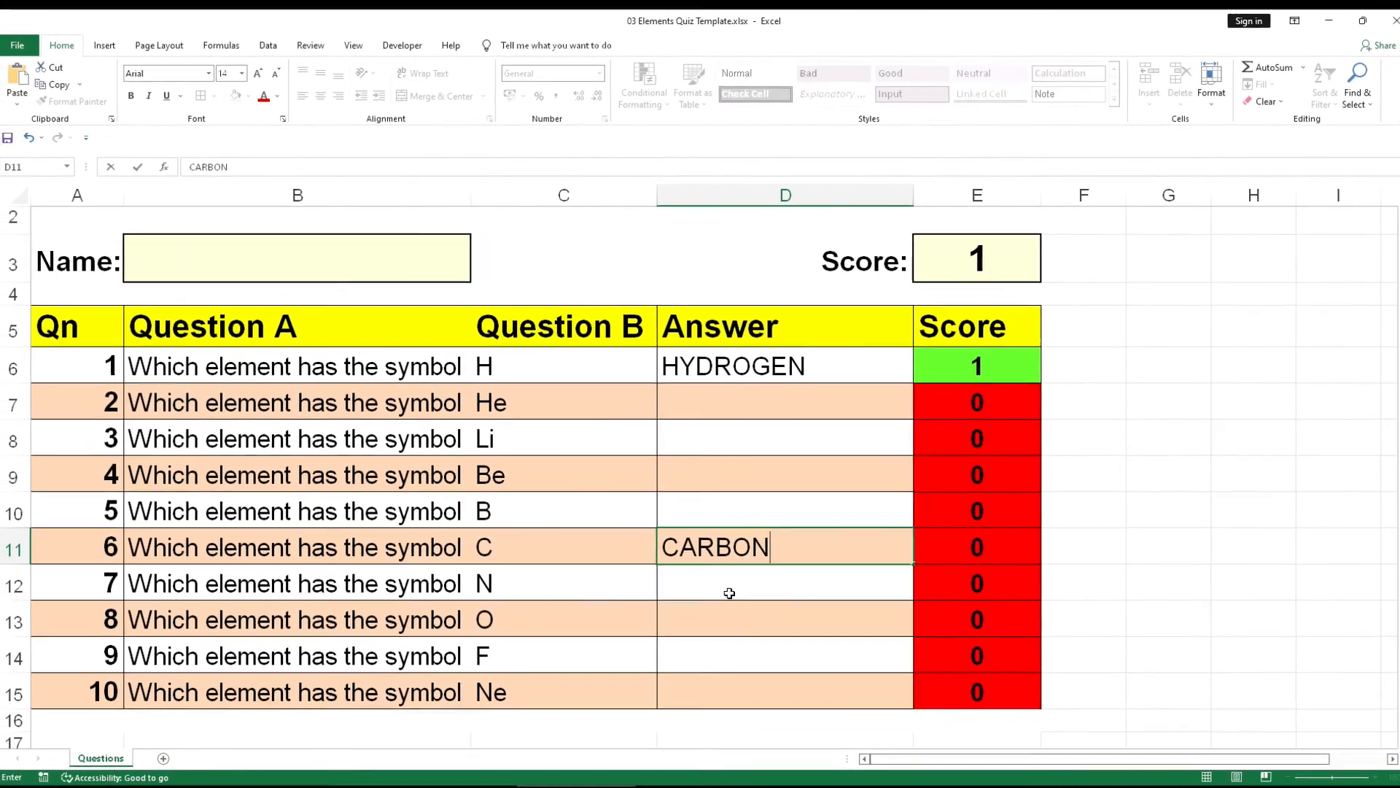
key(Return)
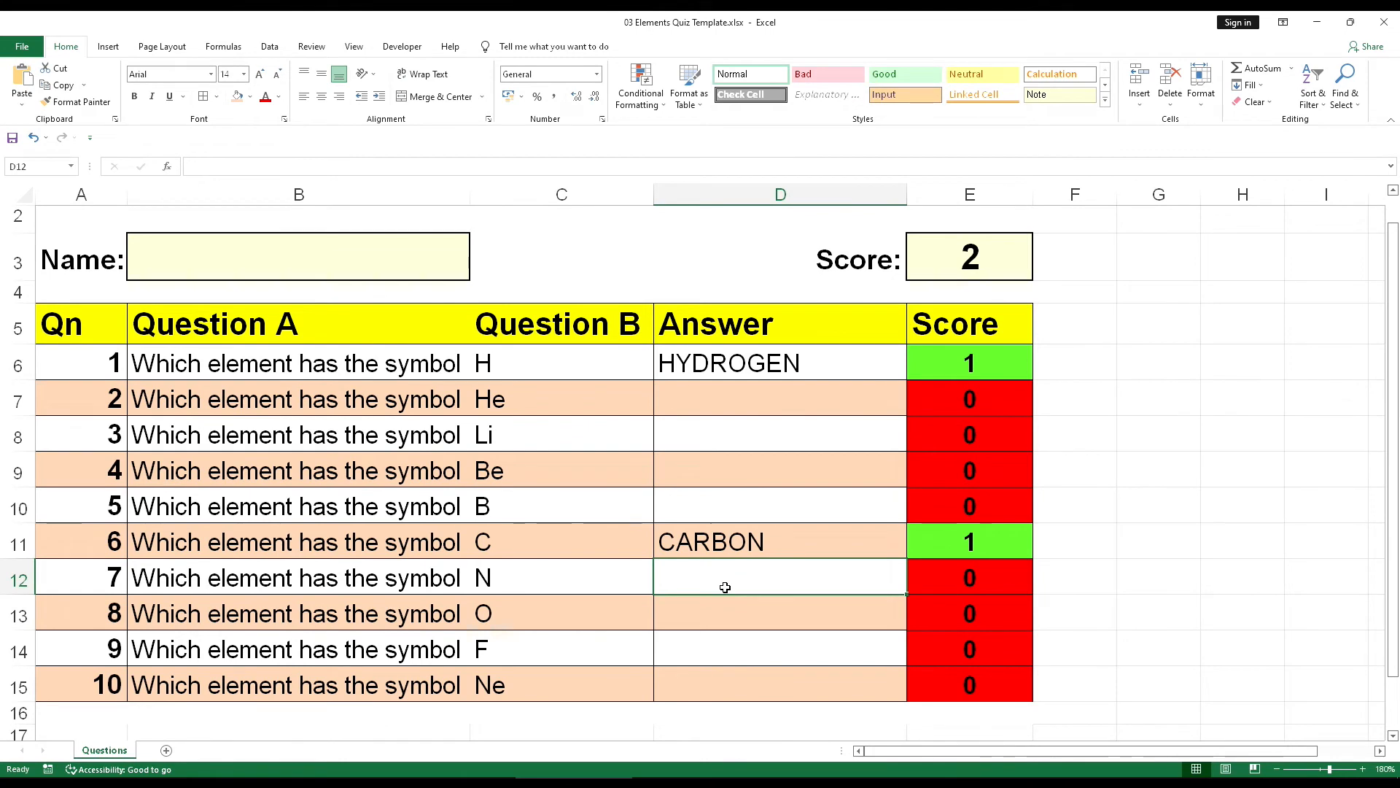
text(NITROGEN)
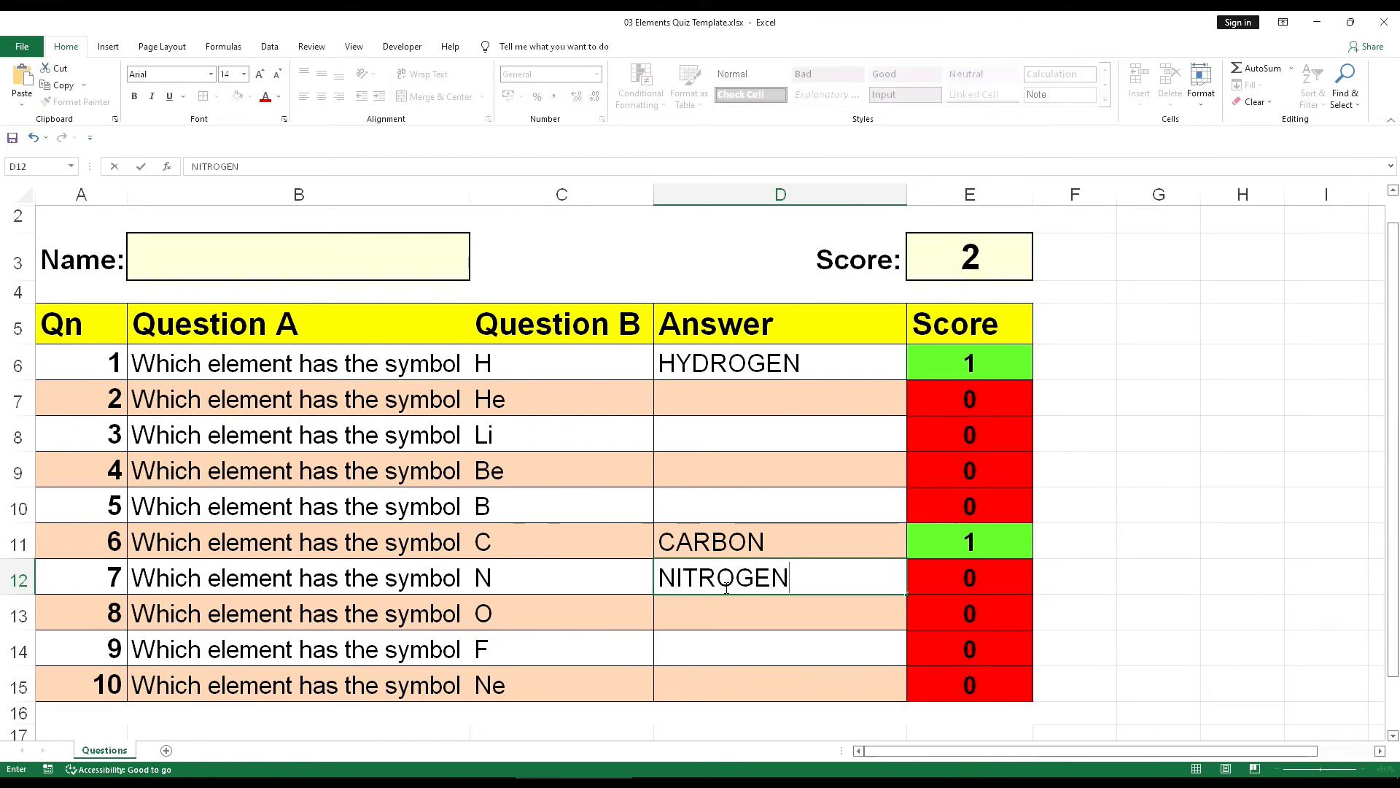
key(Return)
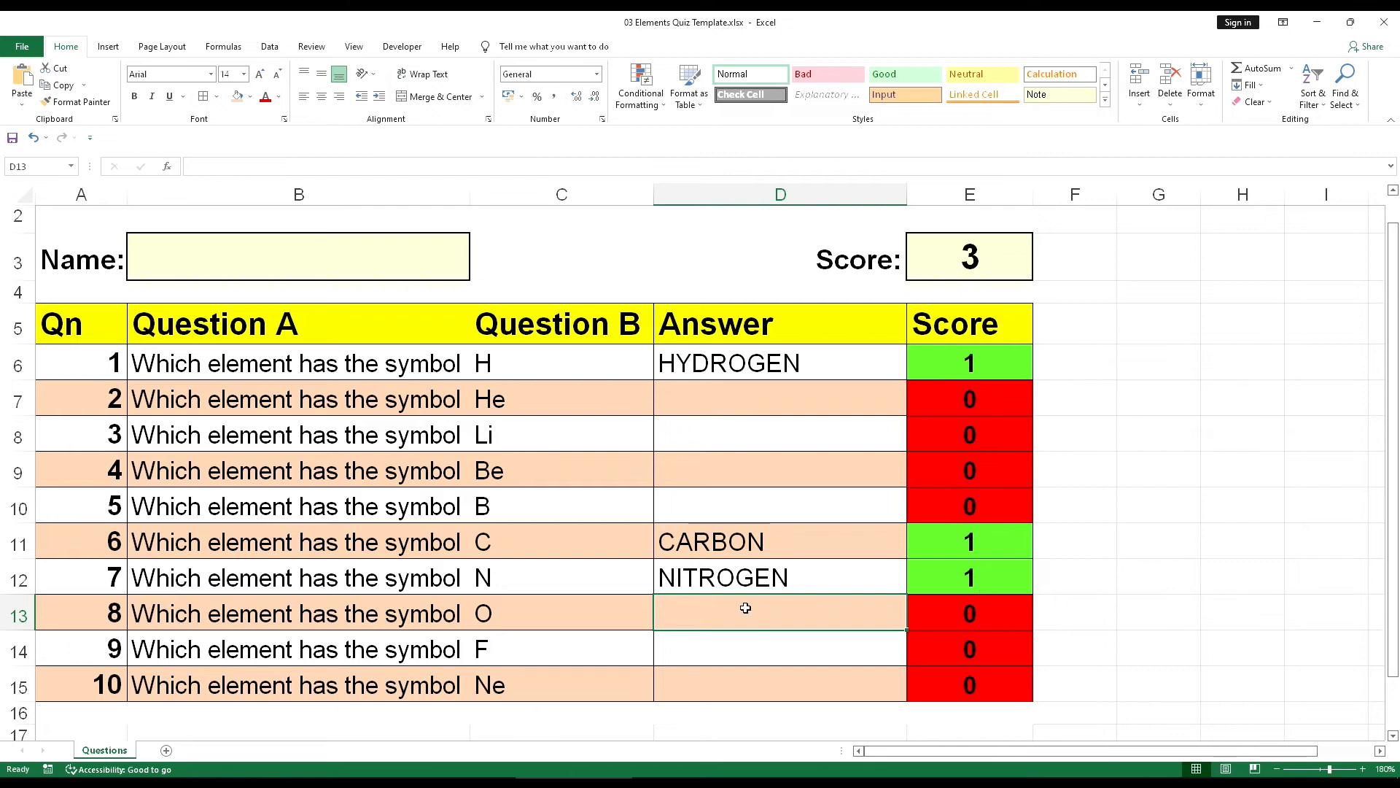
click(733, 579)
click(707, 541)
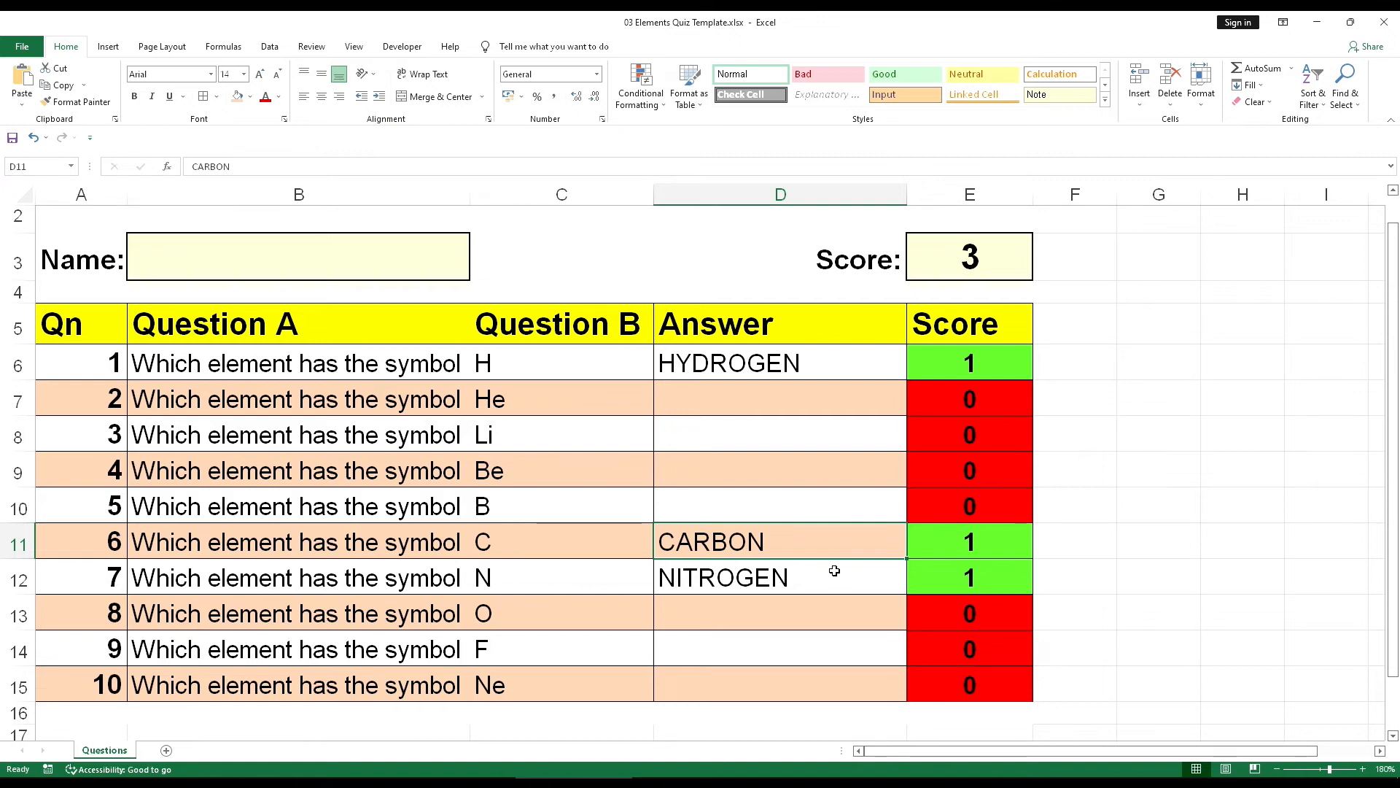
click(808, 574)
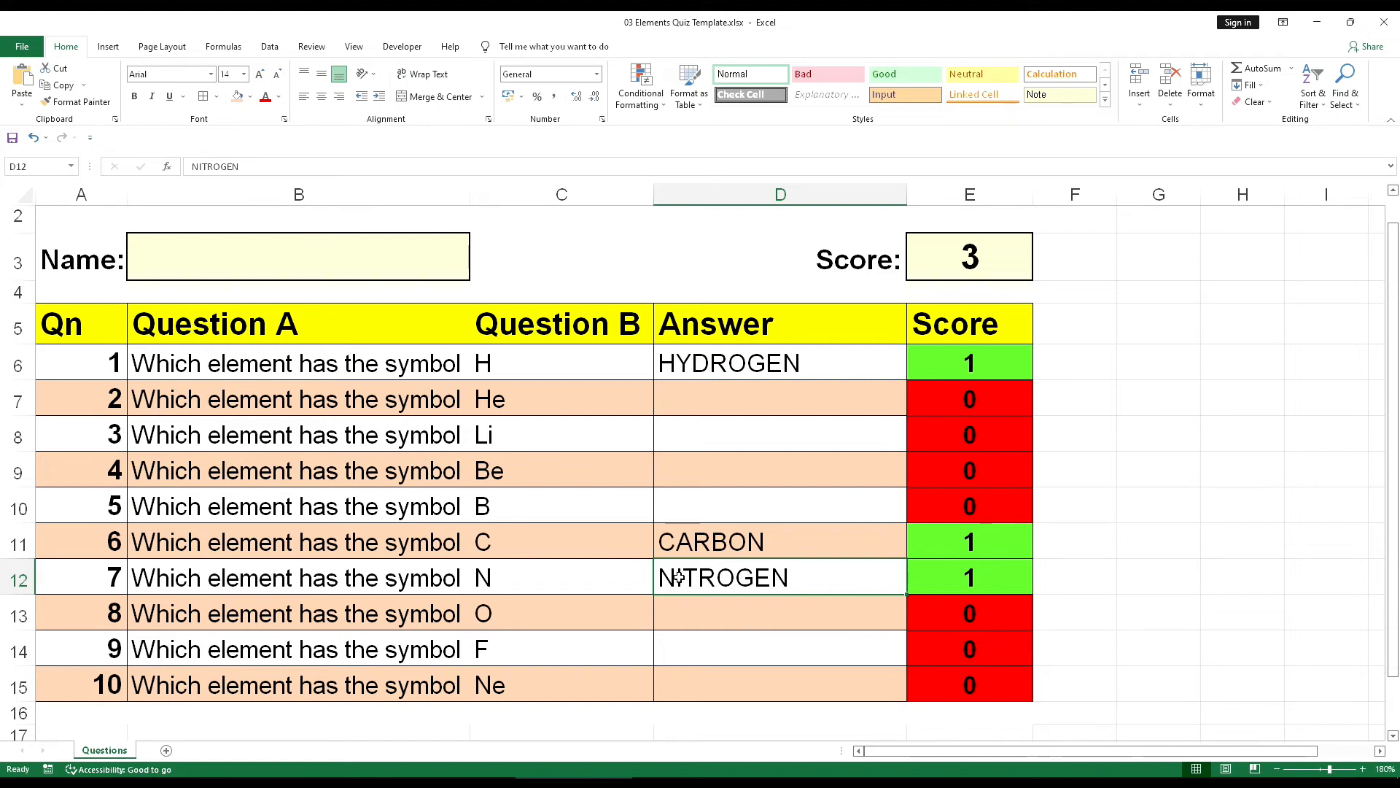
Step: Set up a new conditional formatting rule on the total score E3 for only cells whose value is equal to 10
click(985, 260)
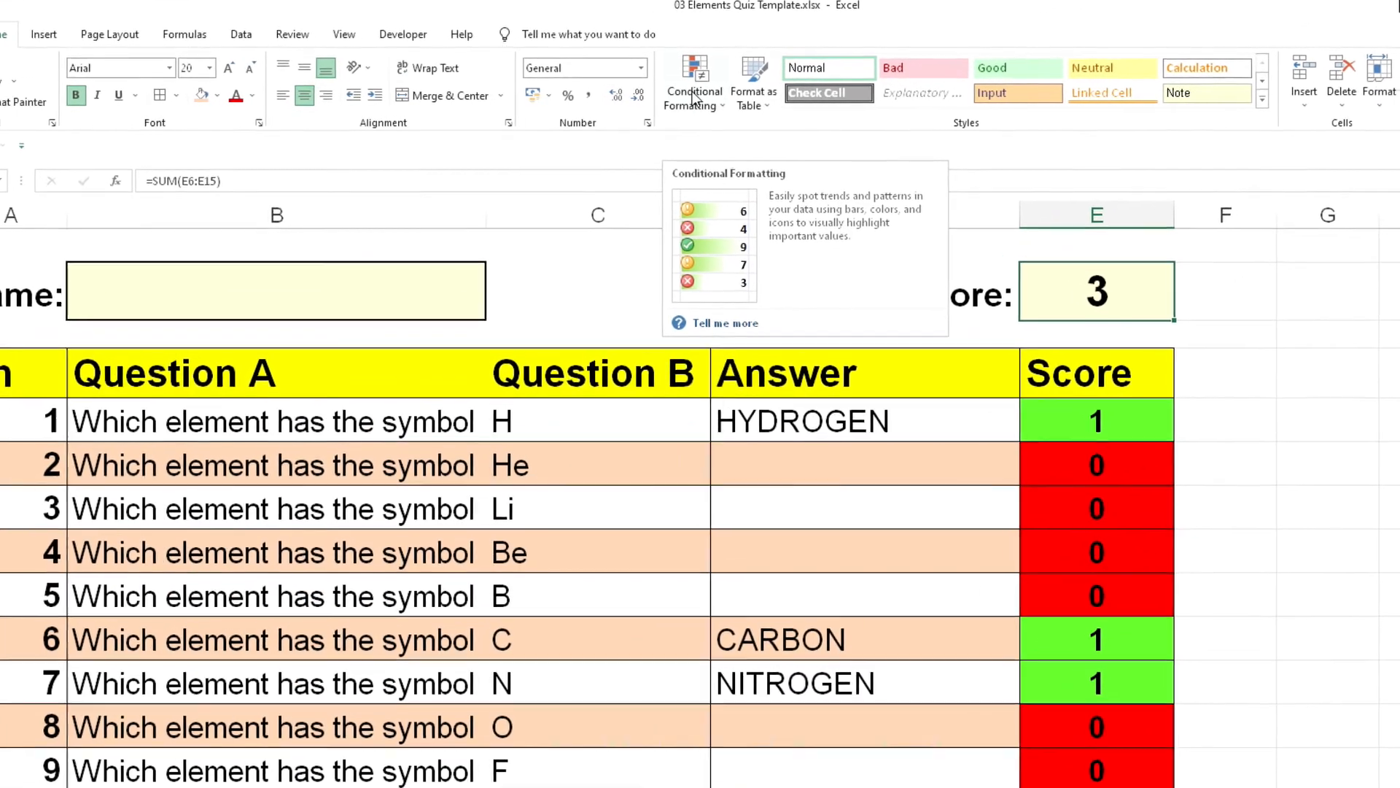
click(701, 86)
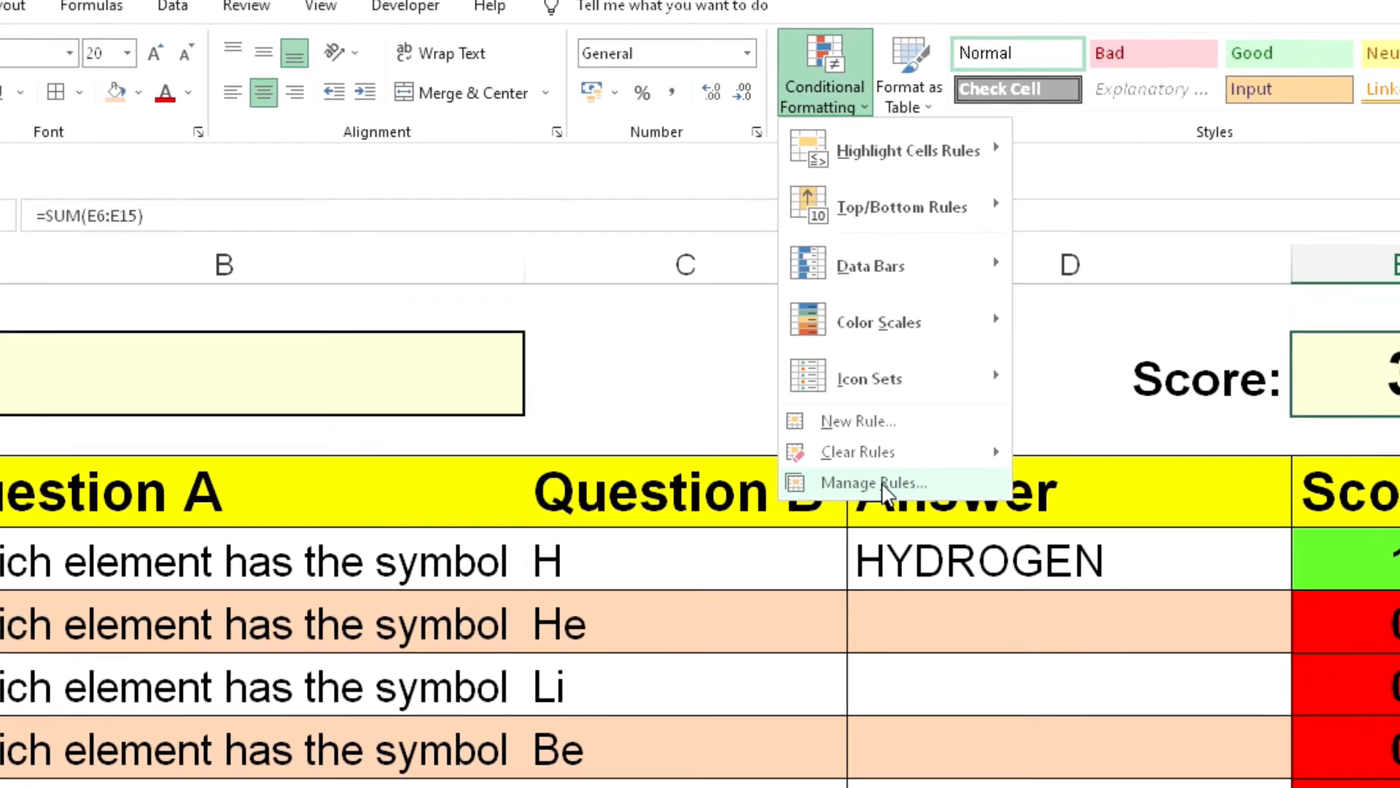
click(824, 444)
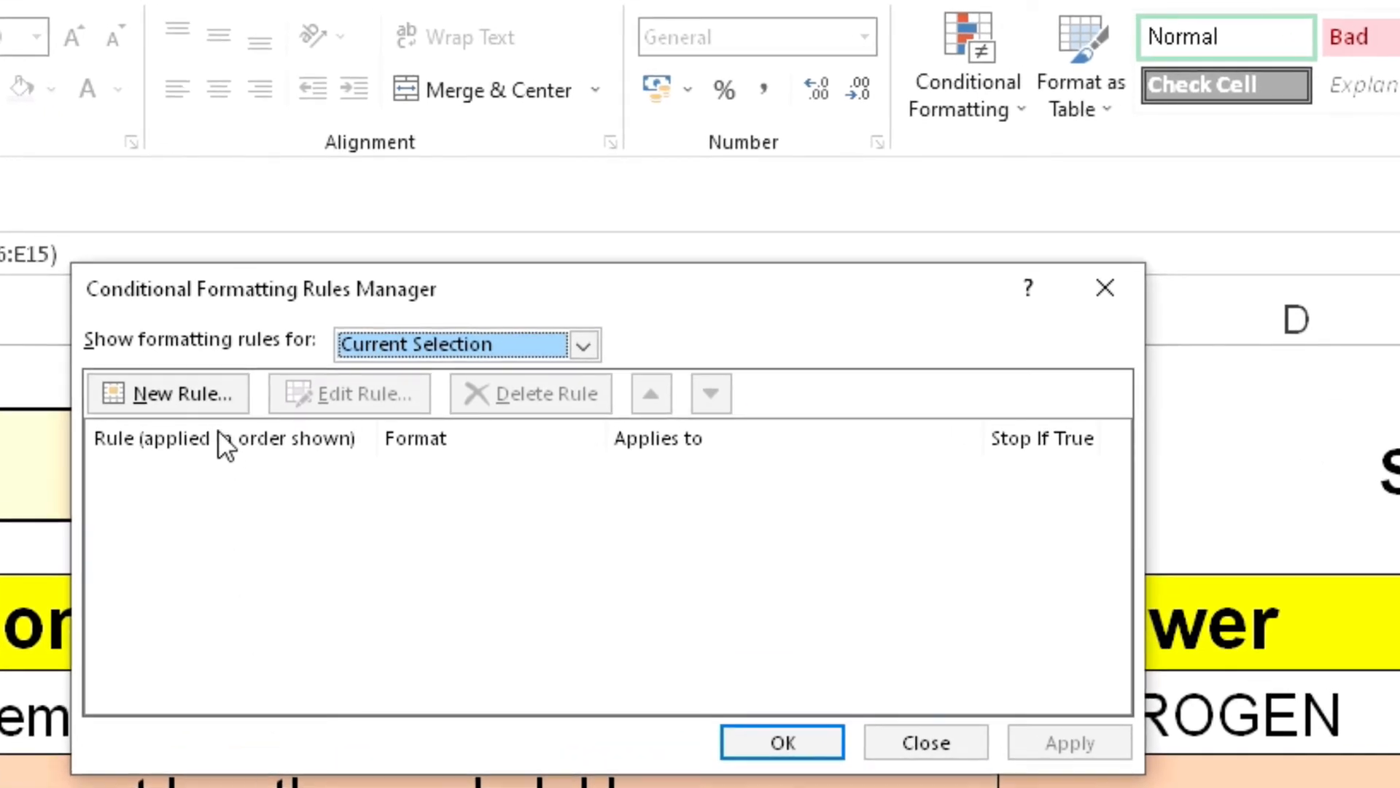
click(172, 397)
click(340, 325)
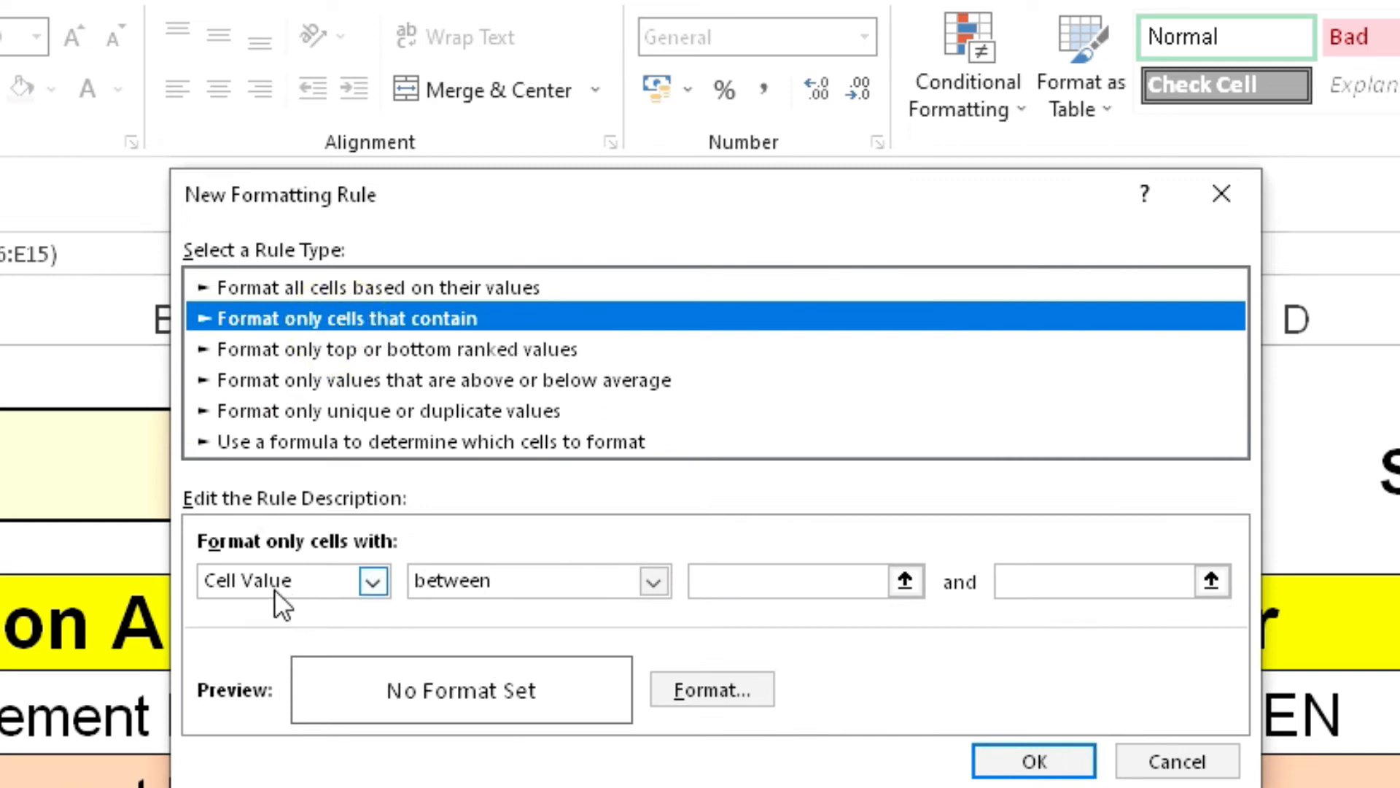
click(501, 579)
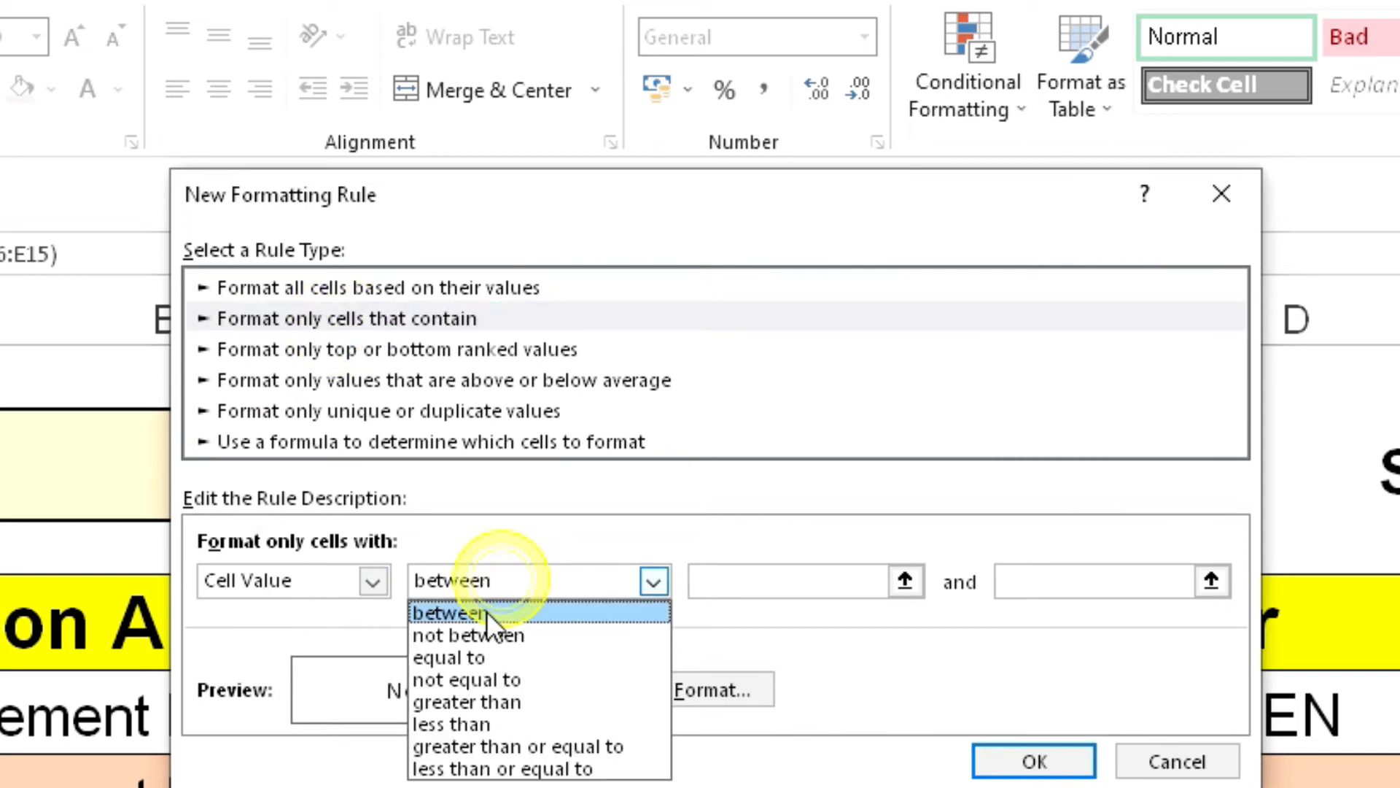
click(474, 655)
click(738, 586)
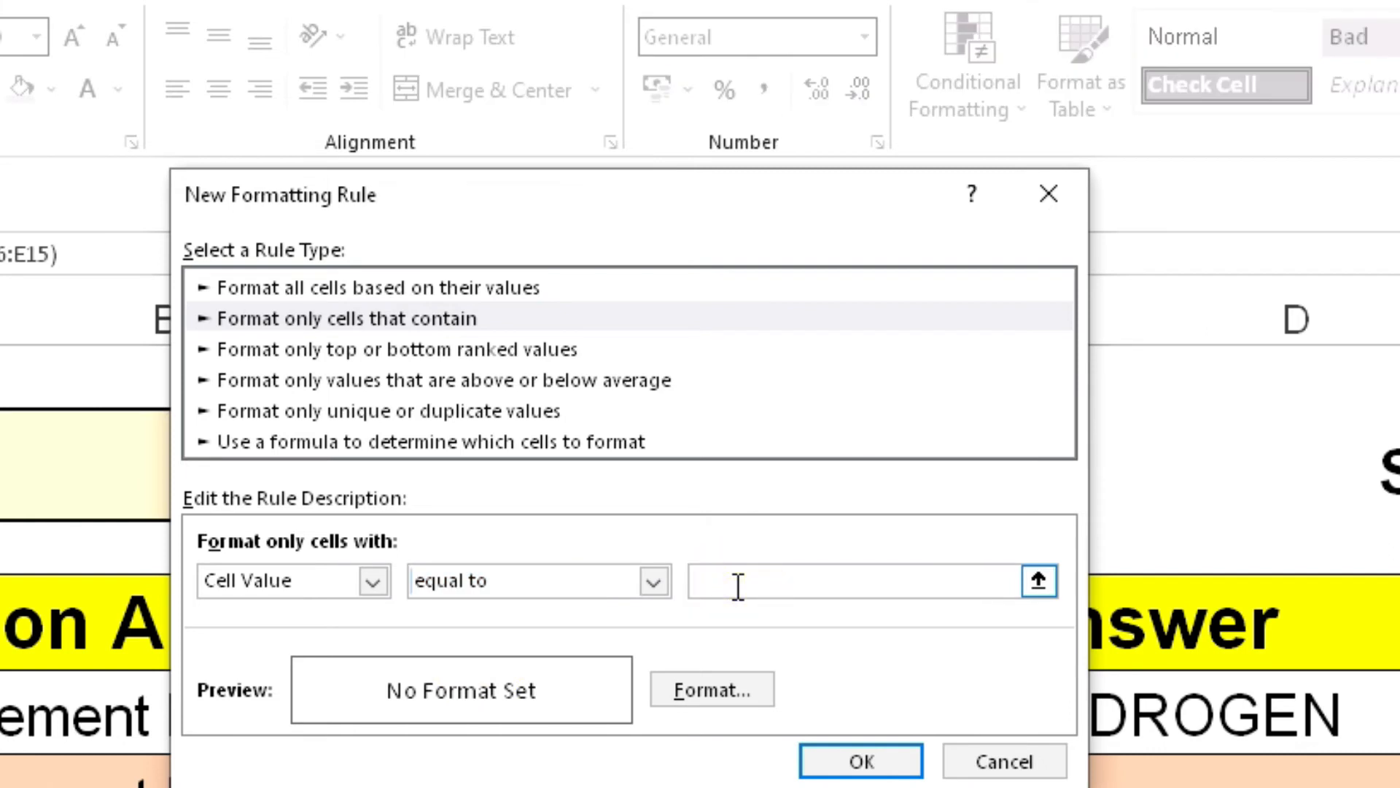
text(10)
Step: Give the total score's rule for value 10 a black fill
click(738, 693)
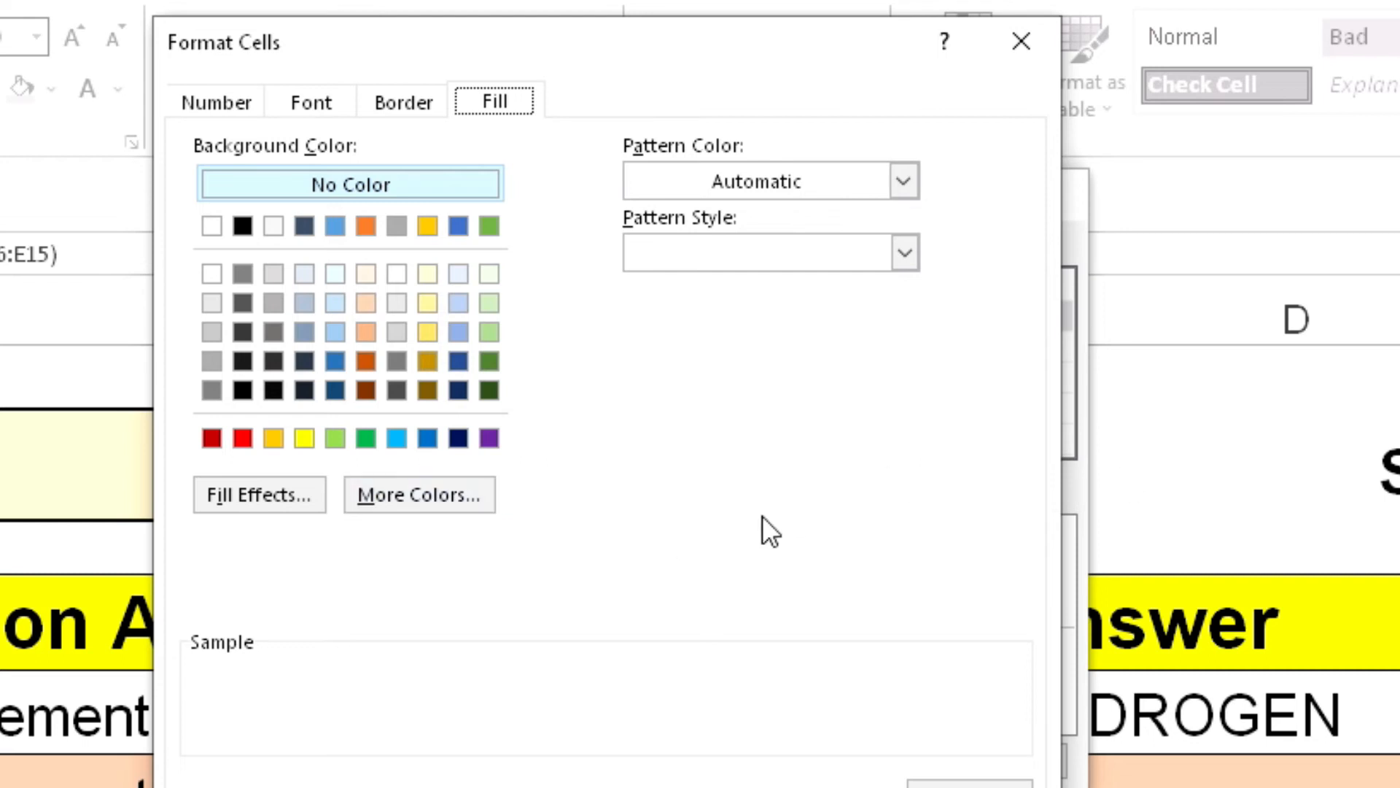
click(455, 493)
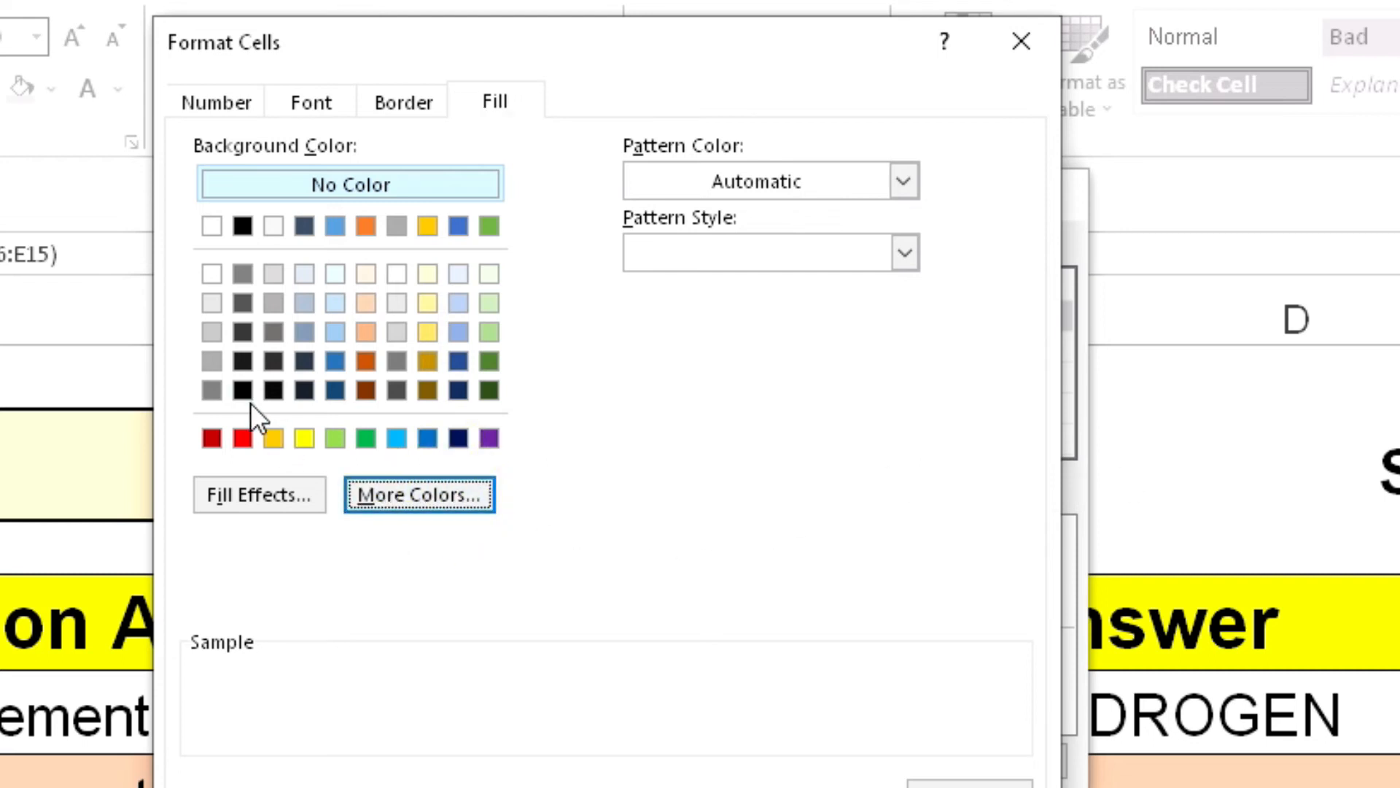
click(244, 226)
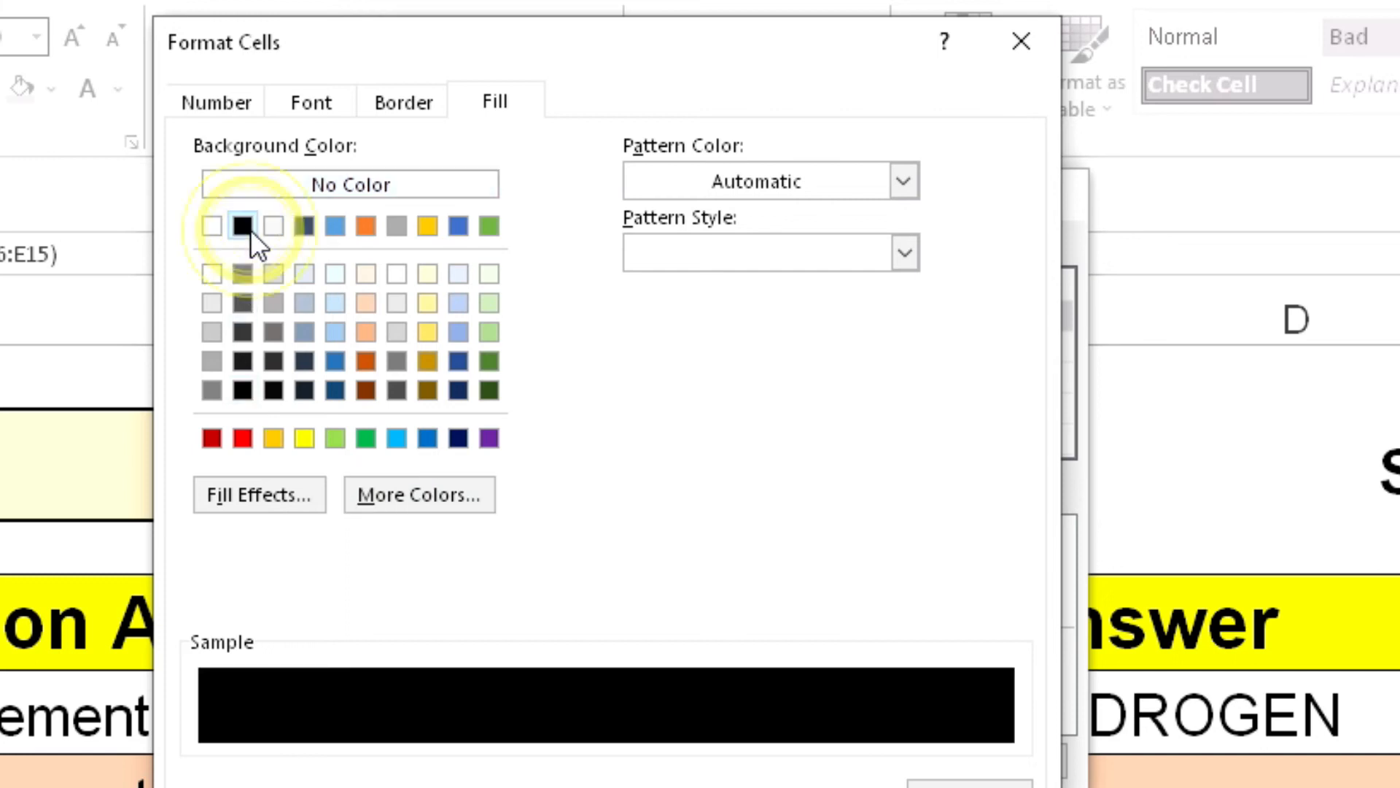
key(Return)
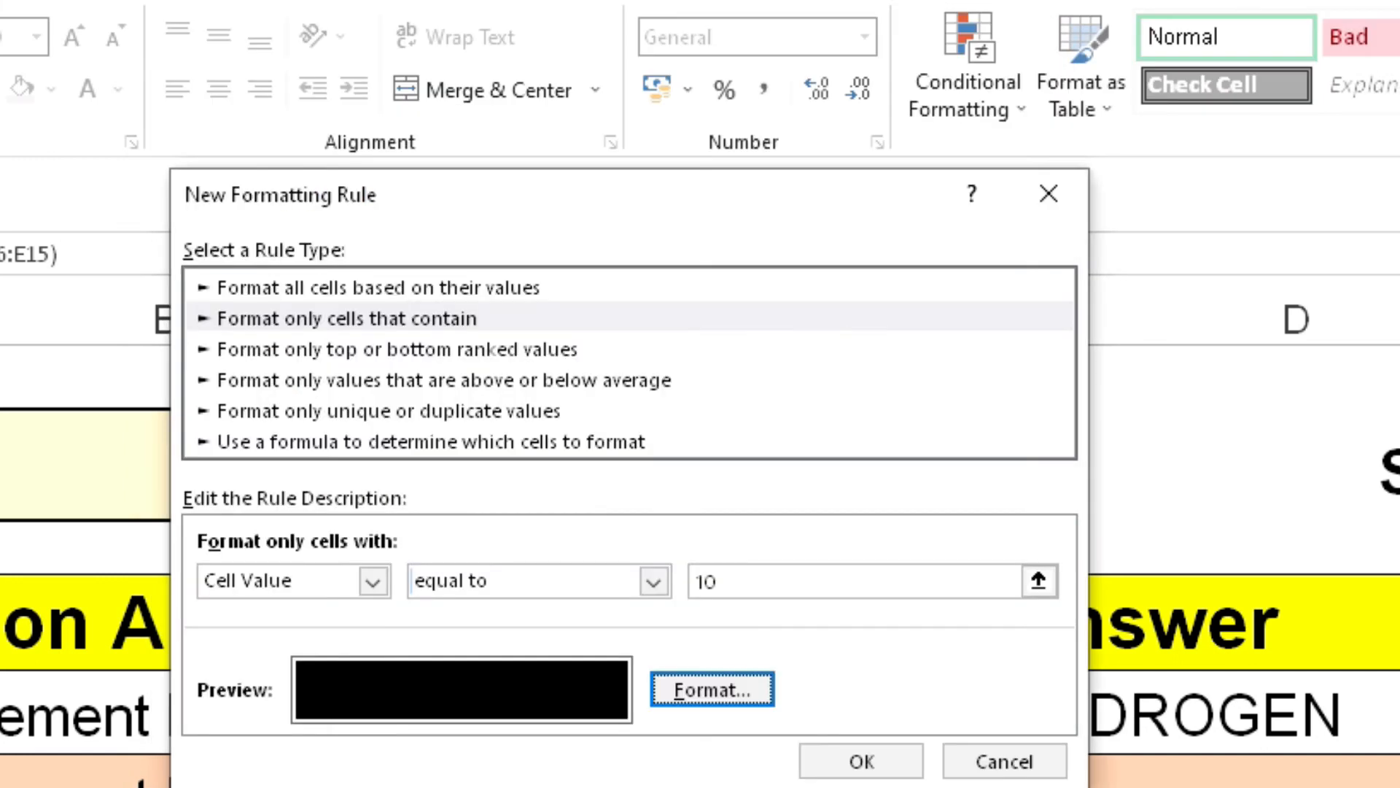
Step: Set the font color of the total score's rule for value 10 to white
click(712, 687)
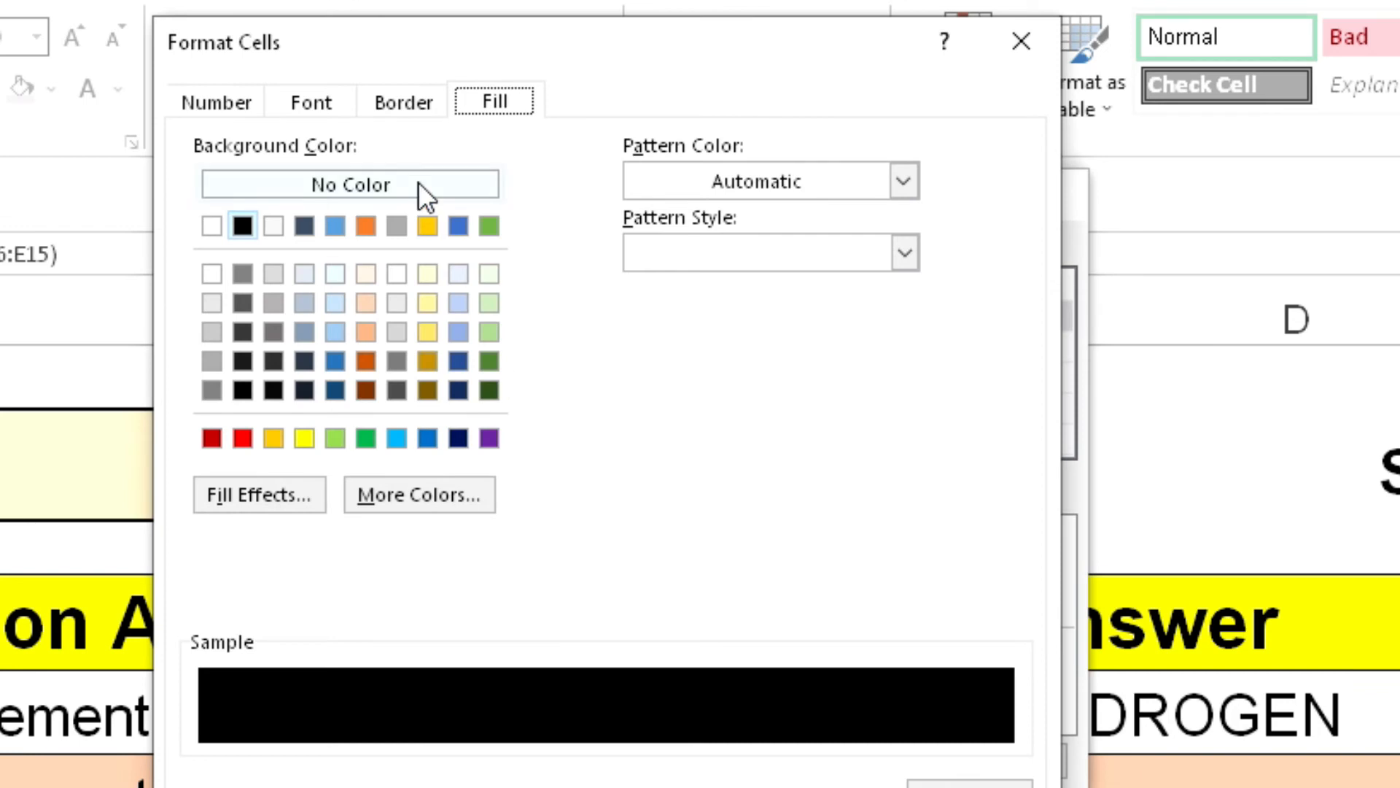
click(300, 104)
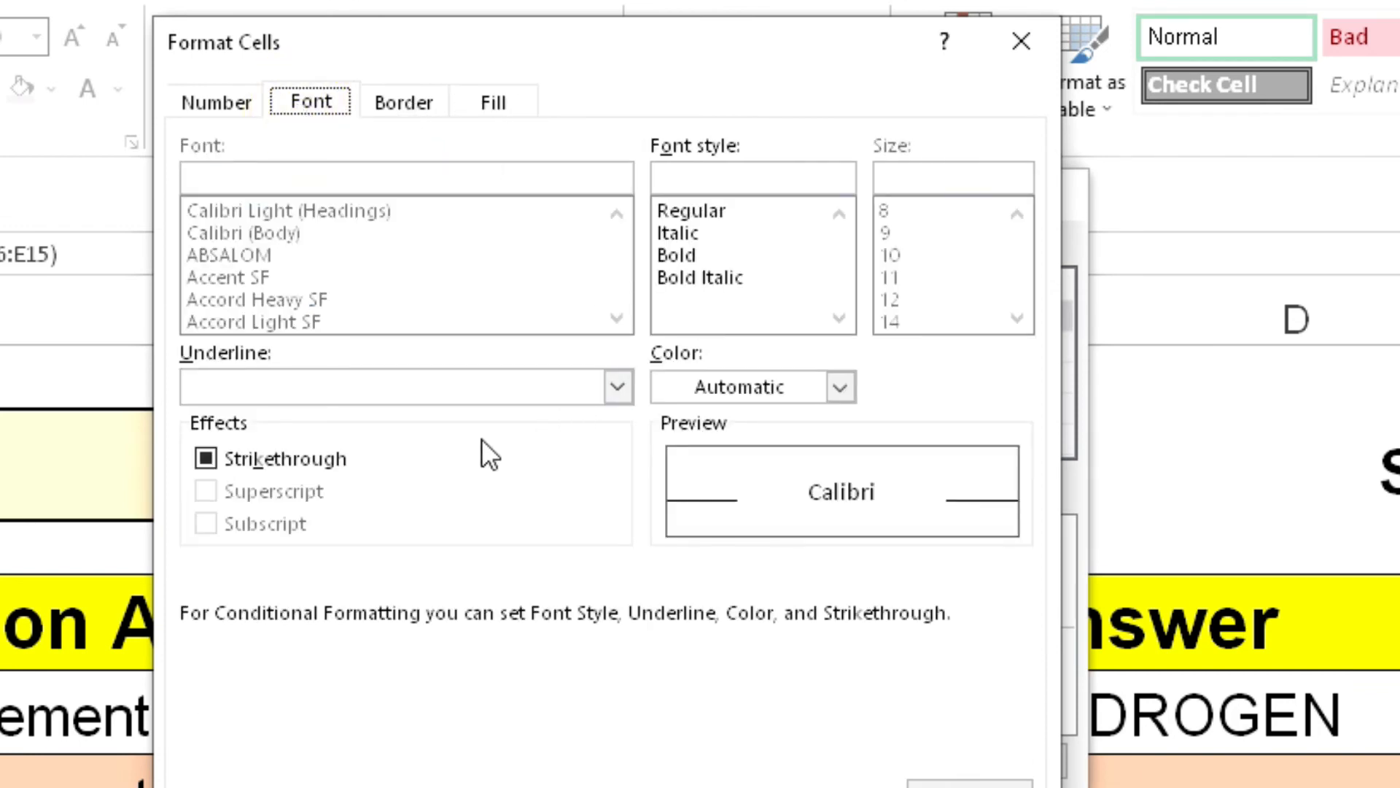
click(827, 392)
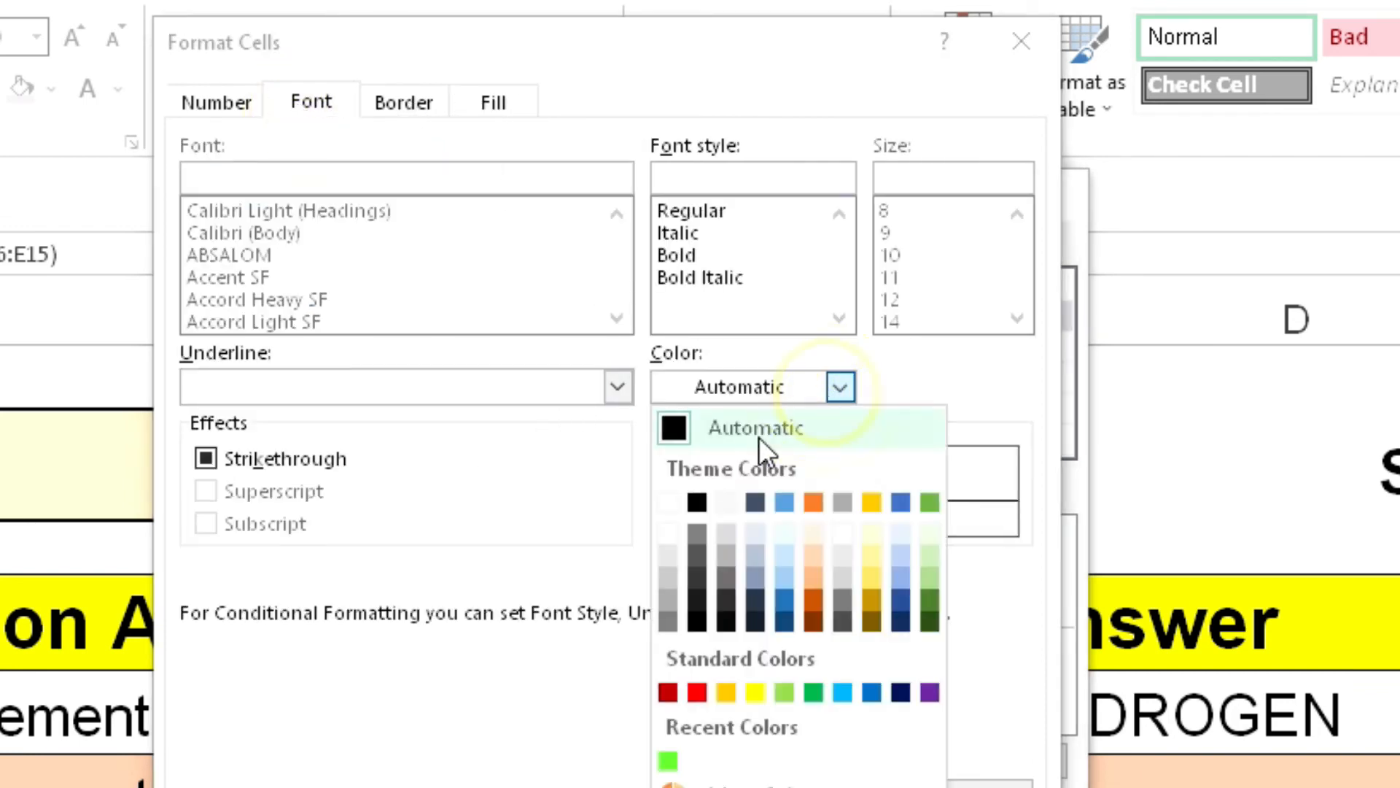
click(670, 495)
key(Return)
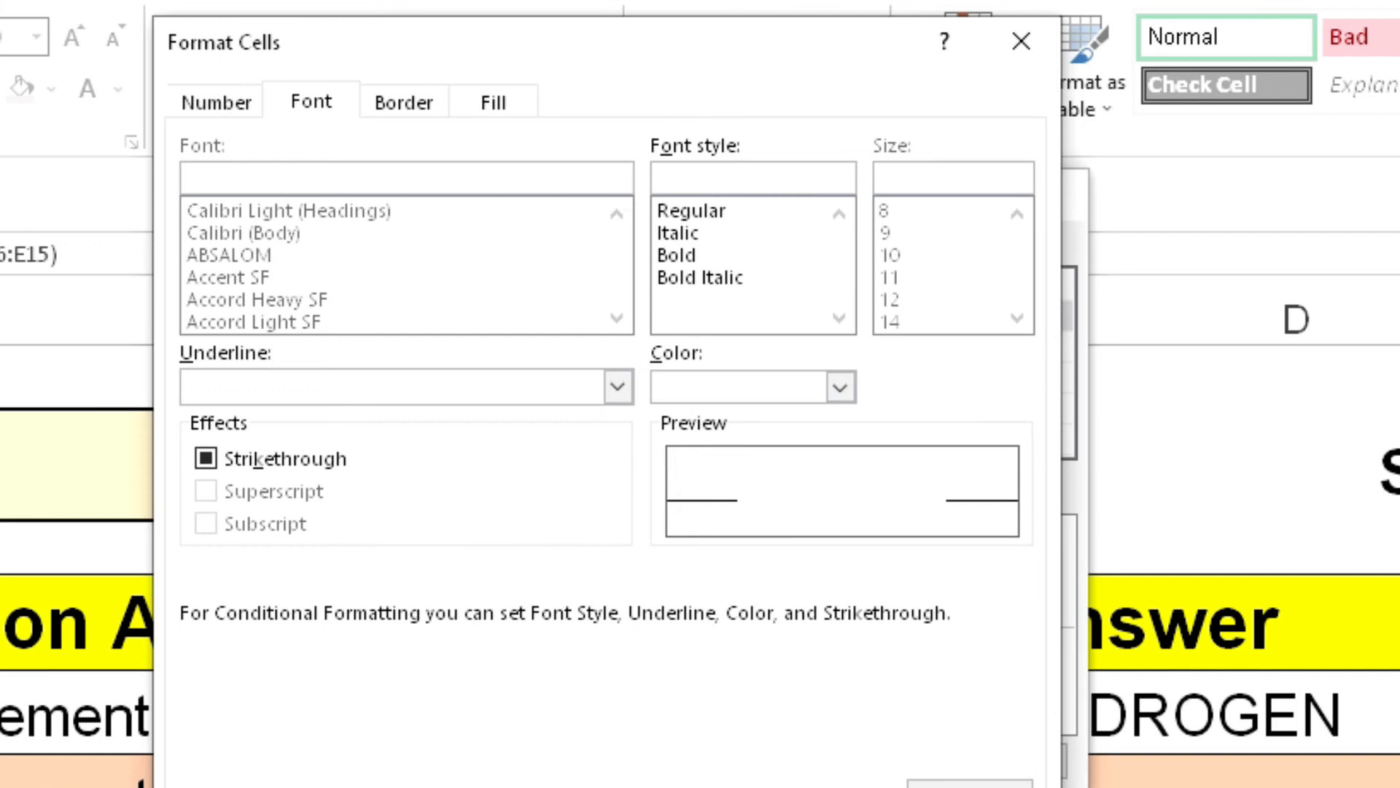
Step: Add a second conditional formatting rule on the total score for only cells whose value is greater than 7
click(860, 759)
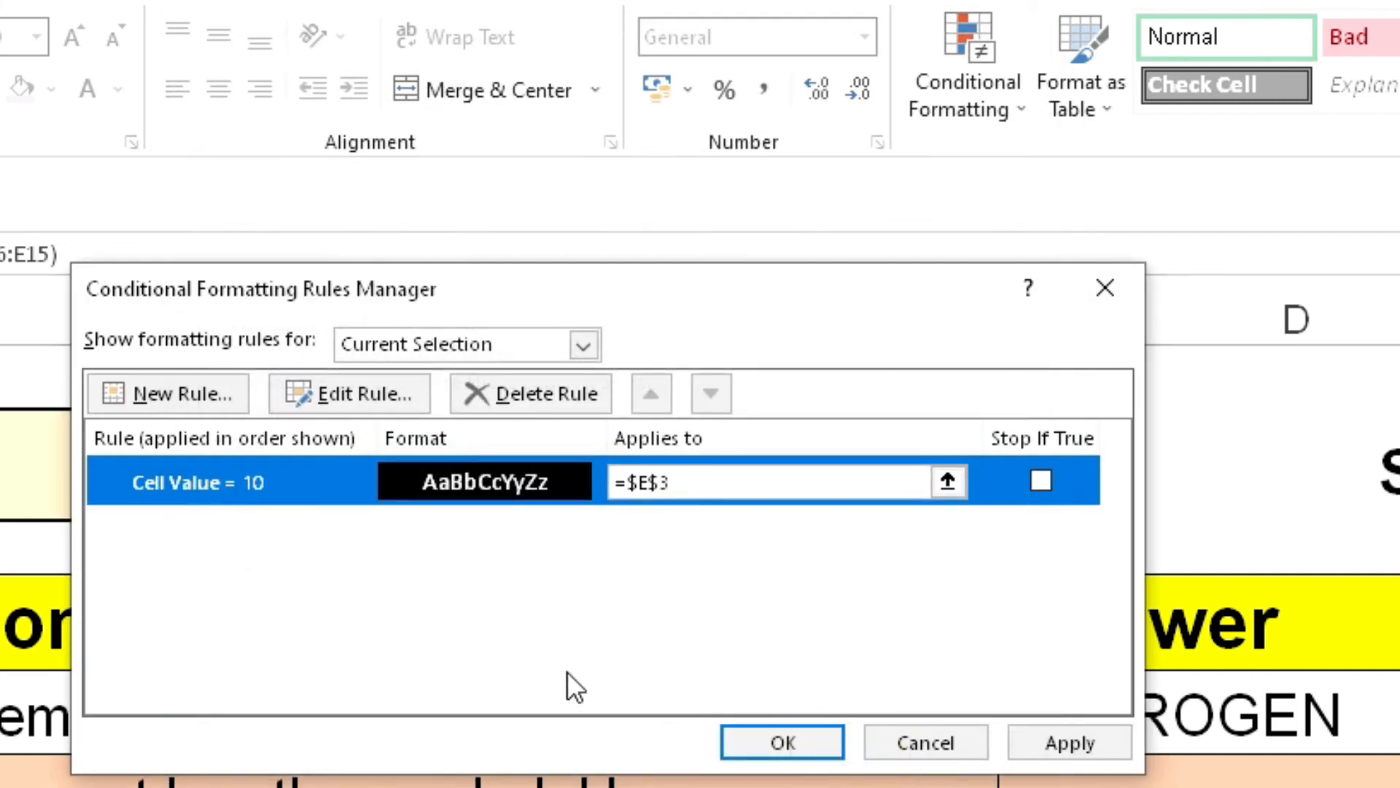
click(166, 397)
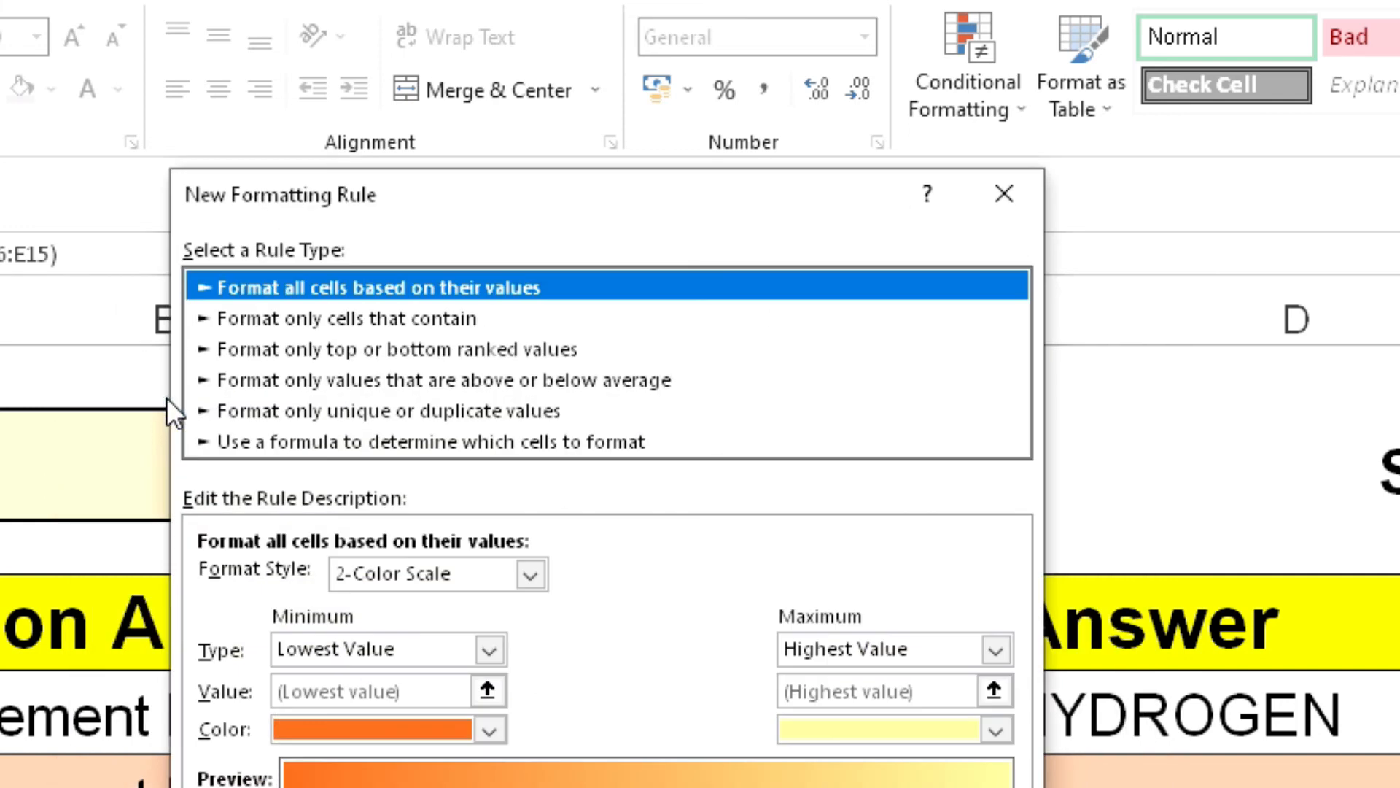
click(355, 321)
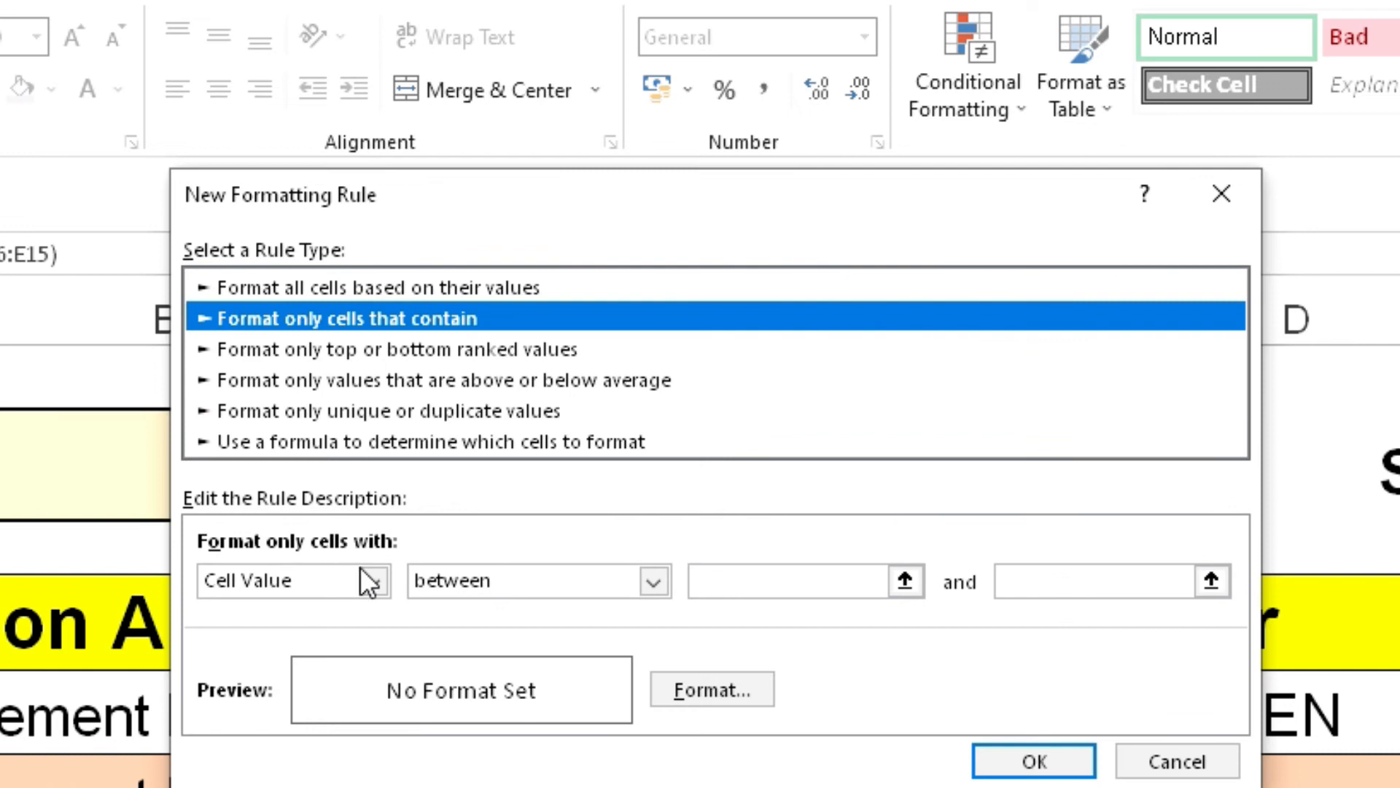
click(641, 583)
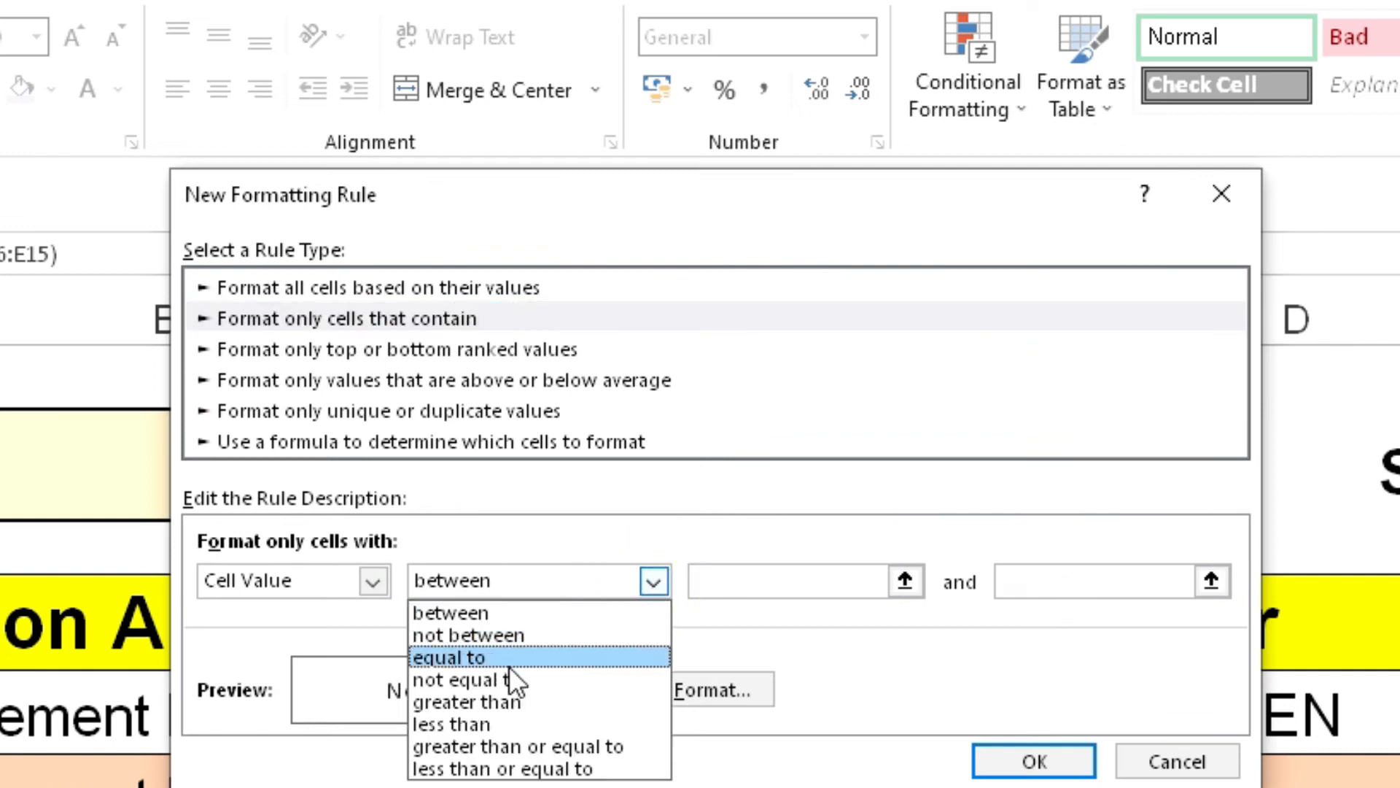
click(522, 701)
click(715, 581)
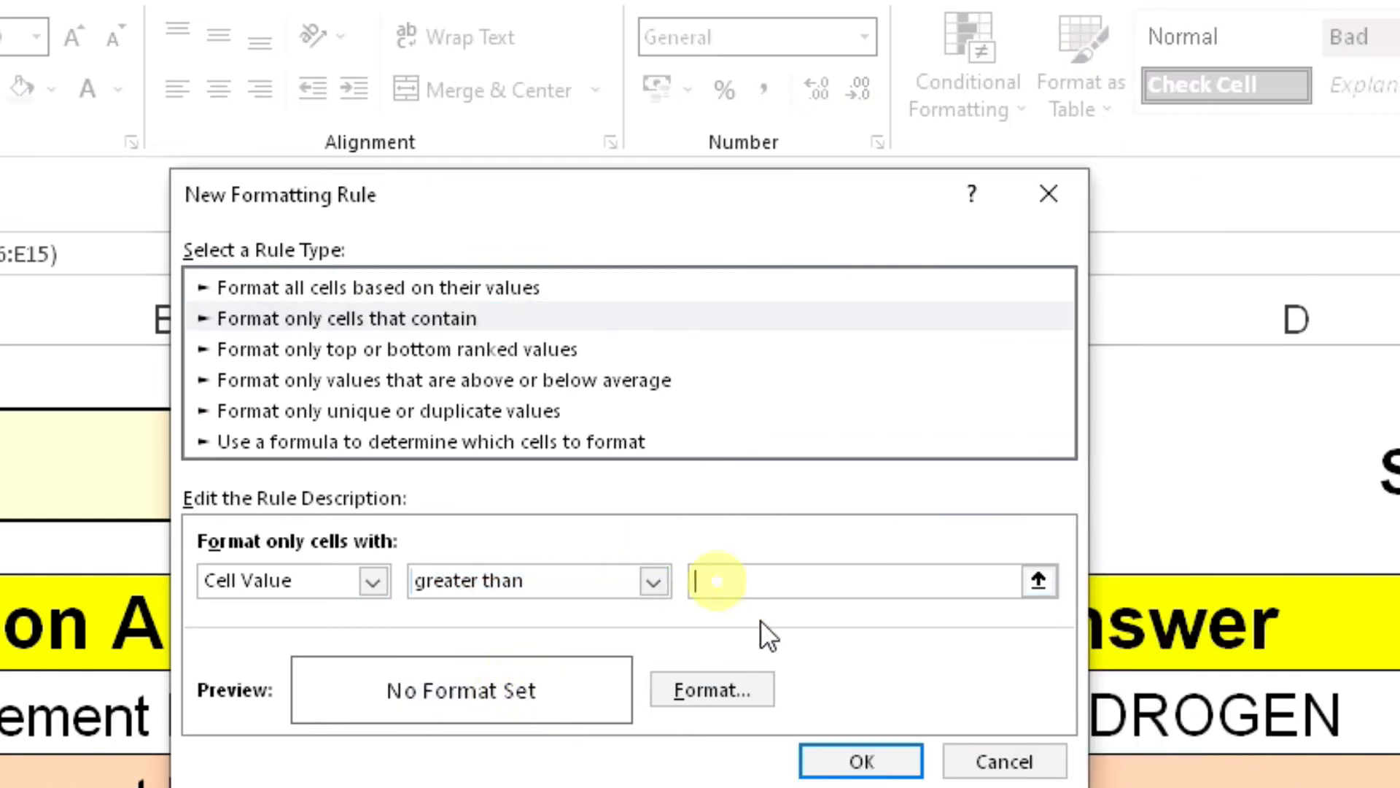
text(7)
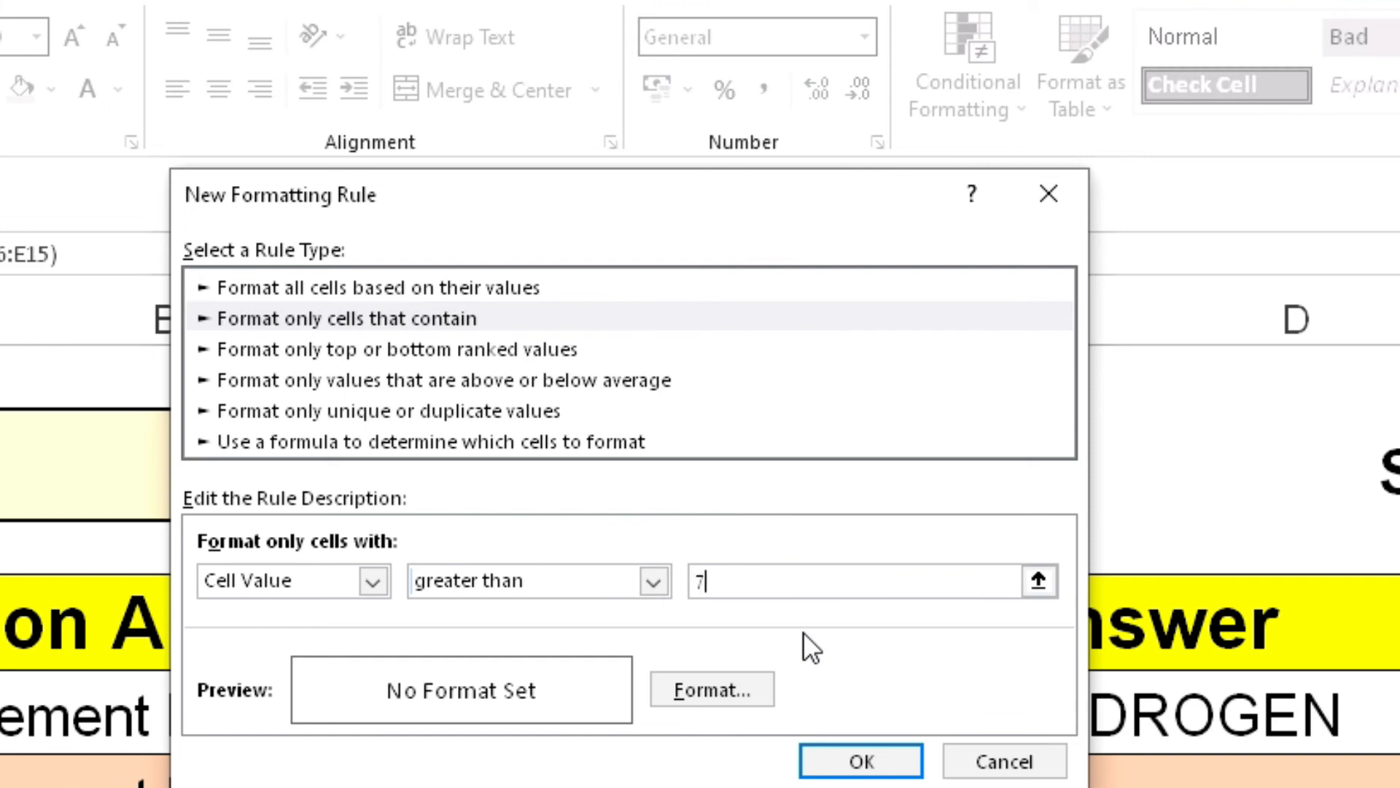
Step: Give the total score's greater than 7 rule a dark orange fill and save the rule
click(686, 695)
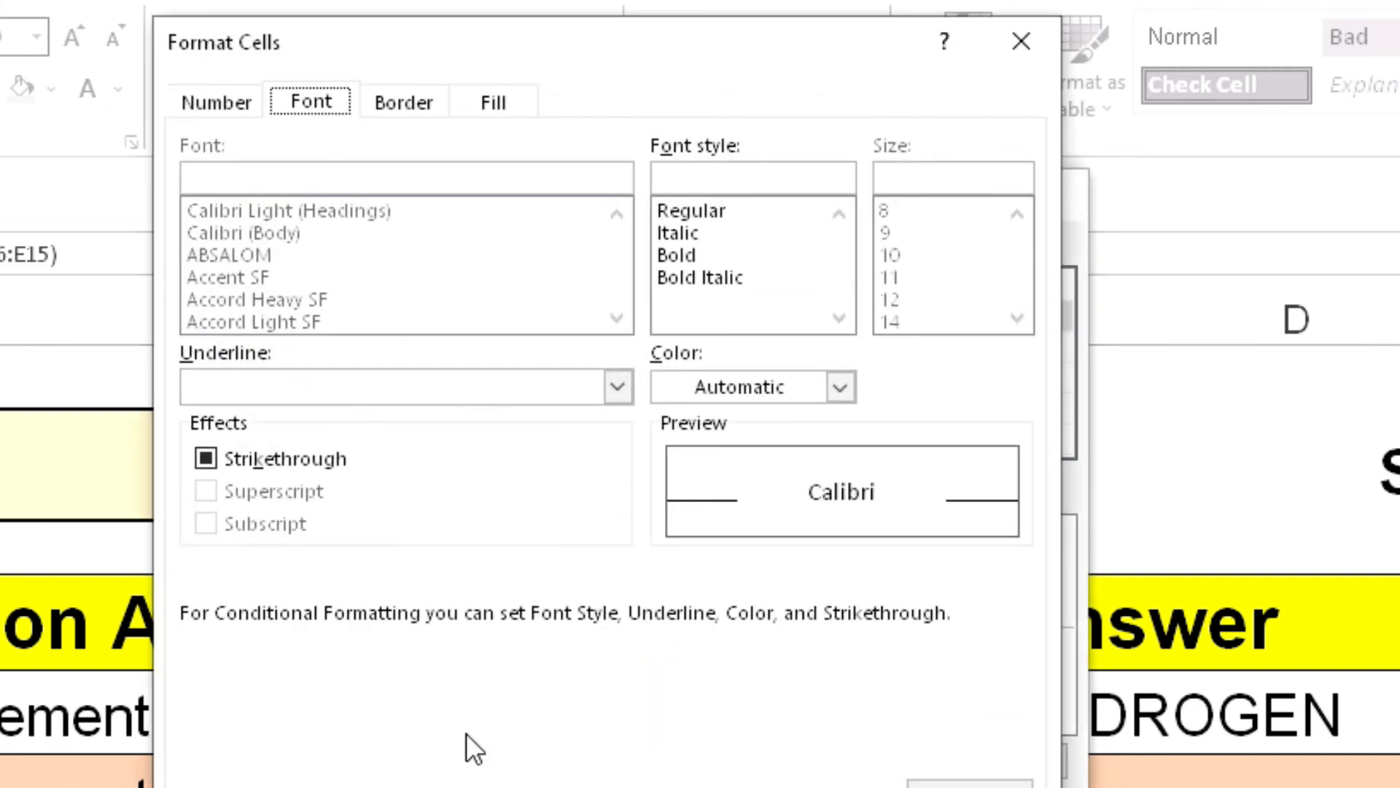
click(500, 102)
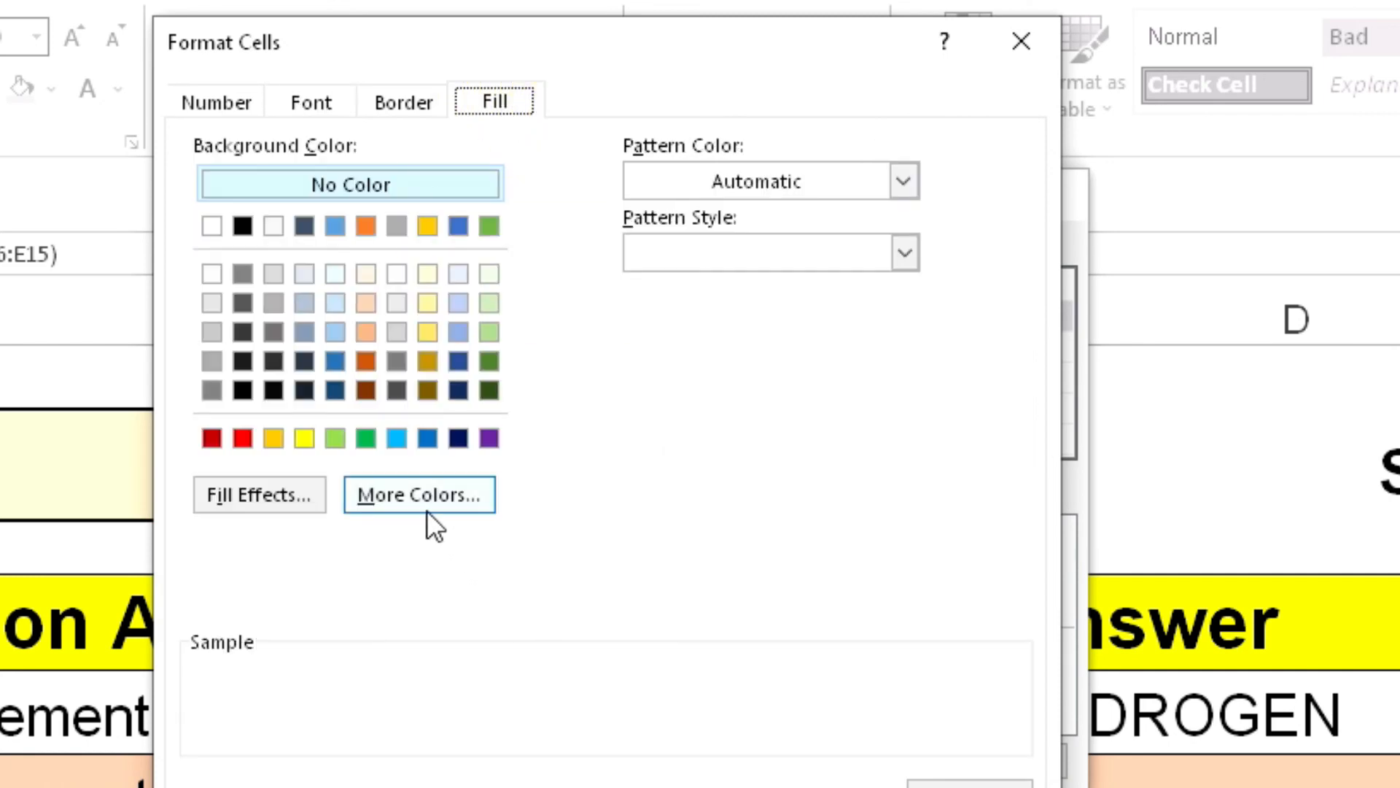
click(366, 363)
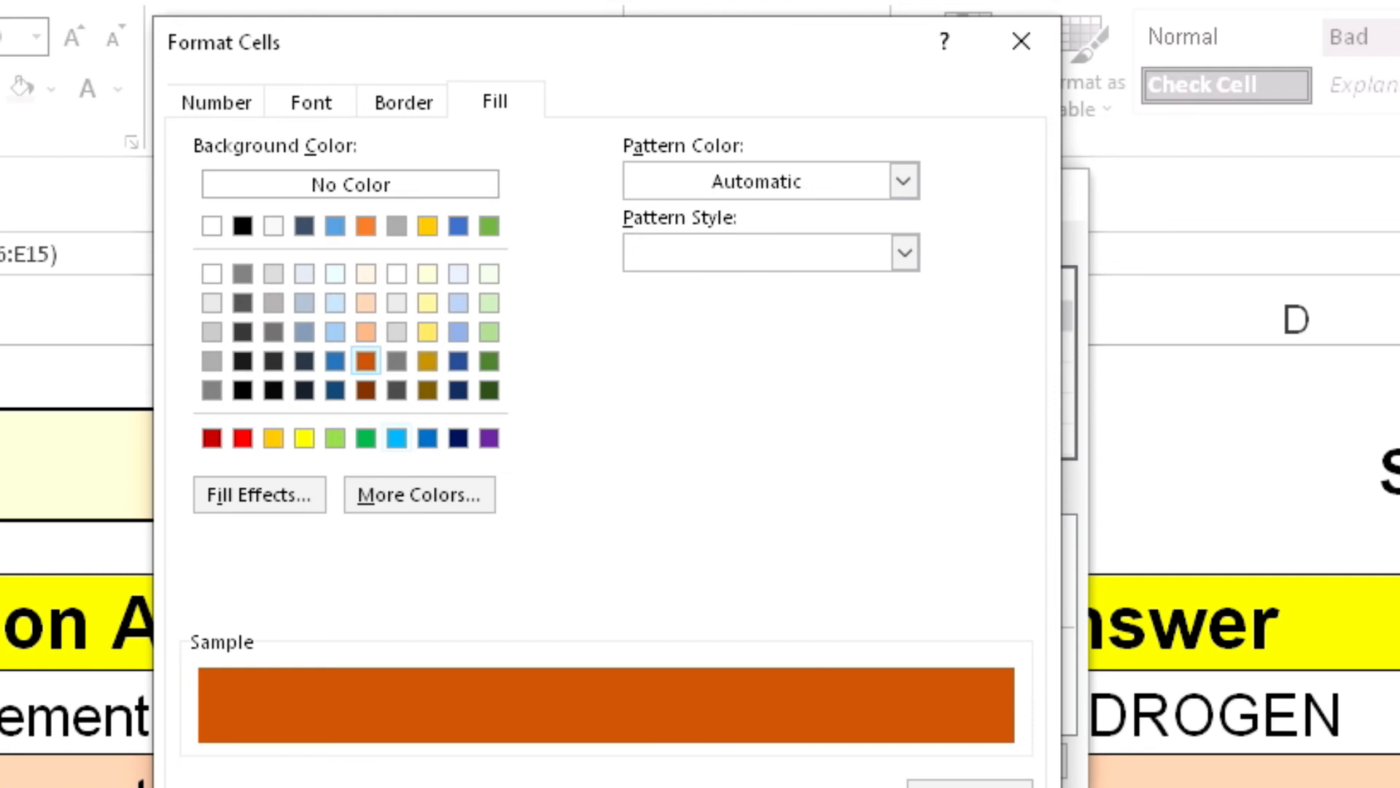
key(Return)
click(857, 759)
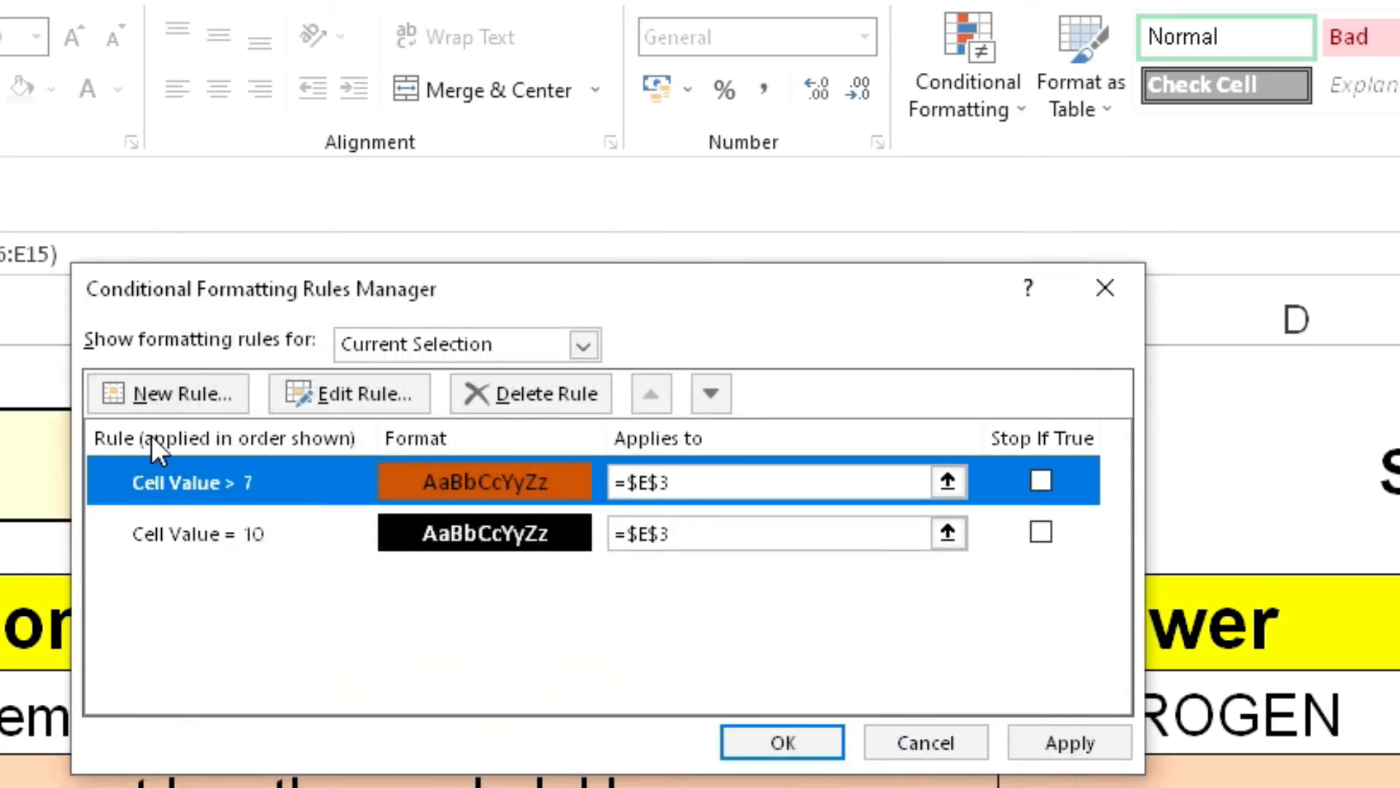
Step: Add a third rule on the total score for only cells whose value is greater than 3
click(136, 391)
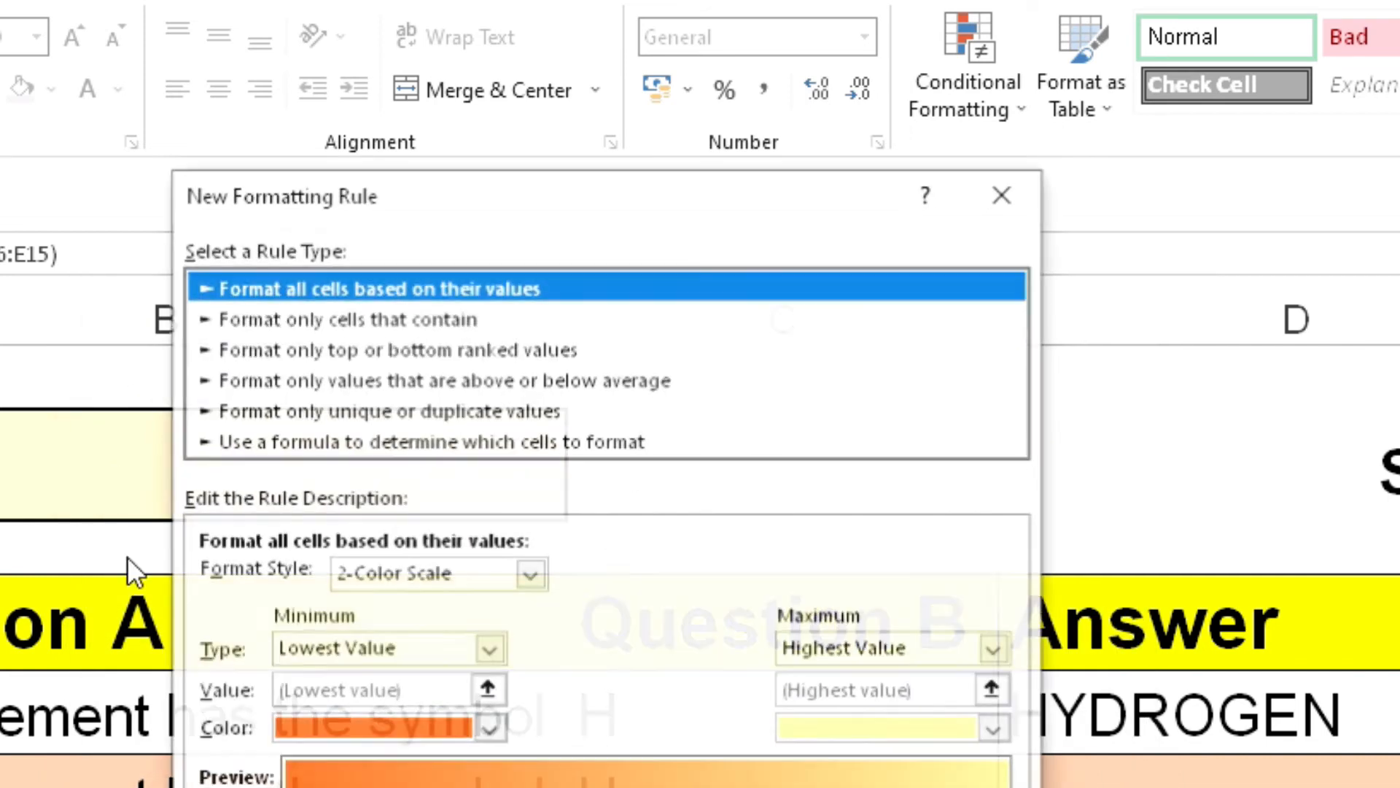
click(358, 318)
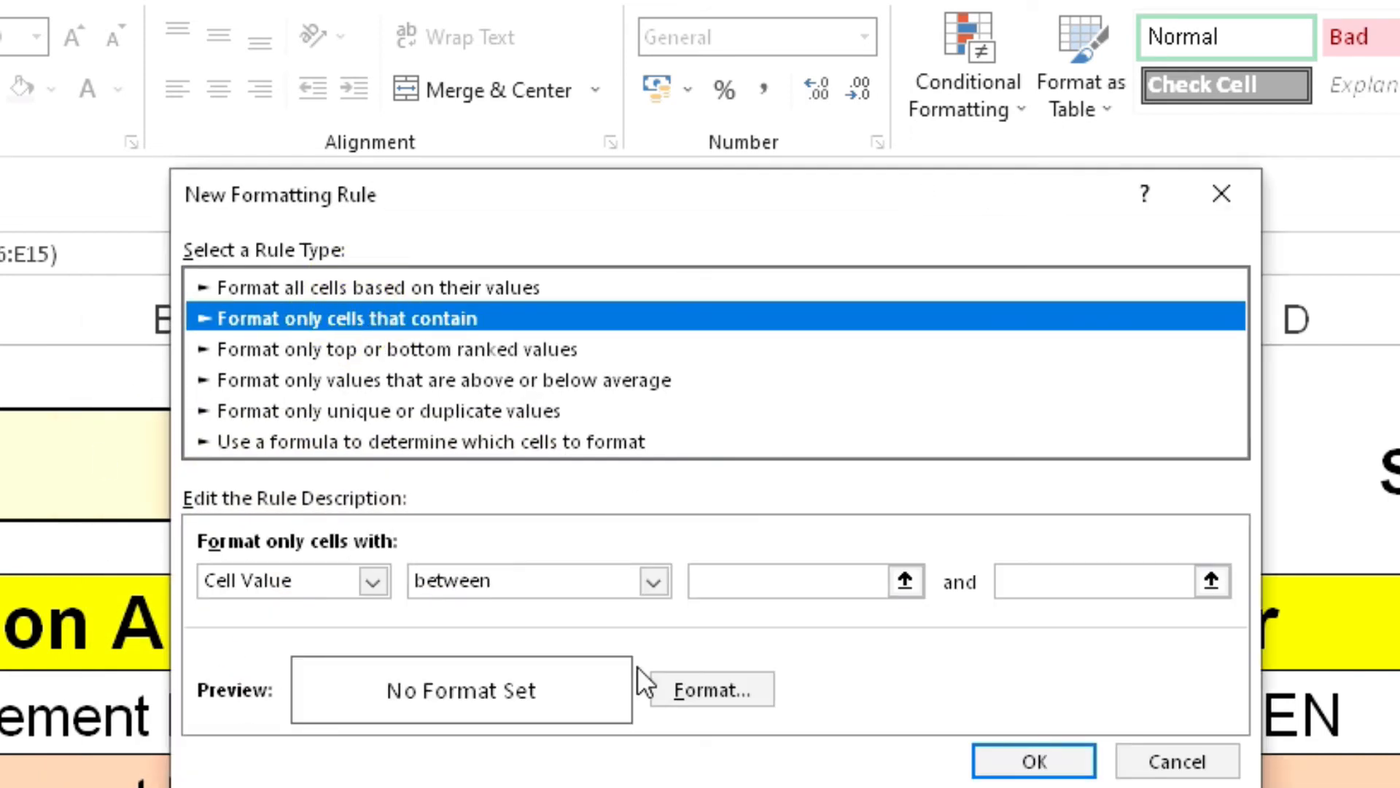
click(644, 588)
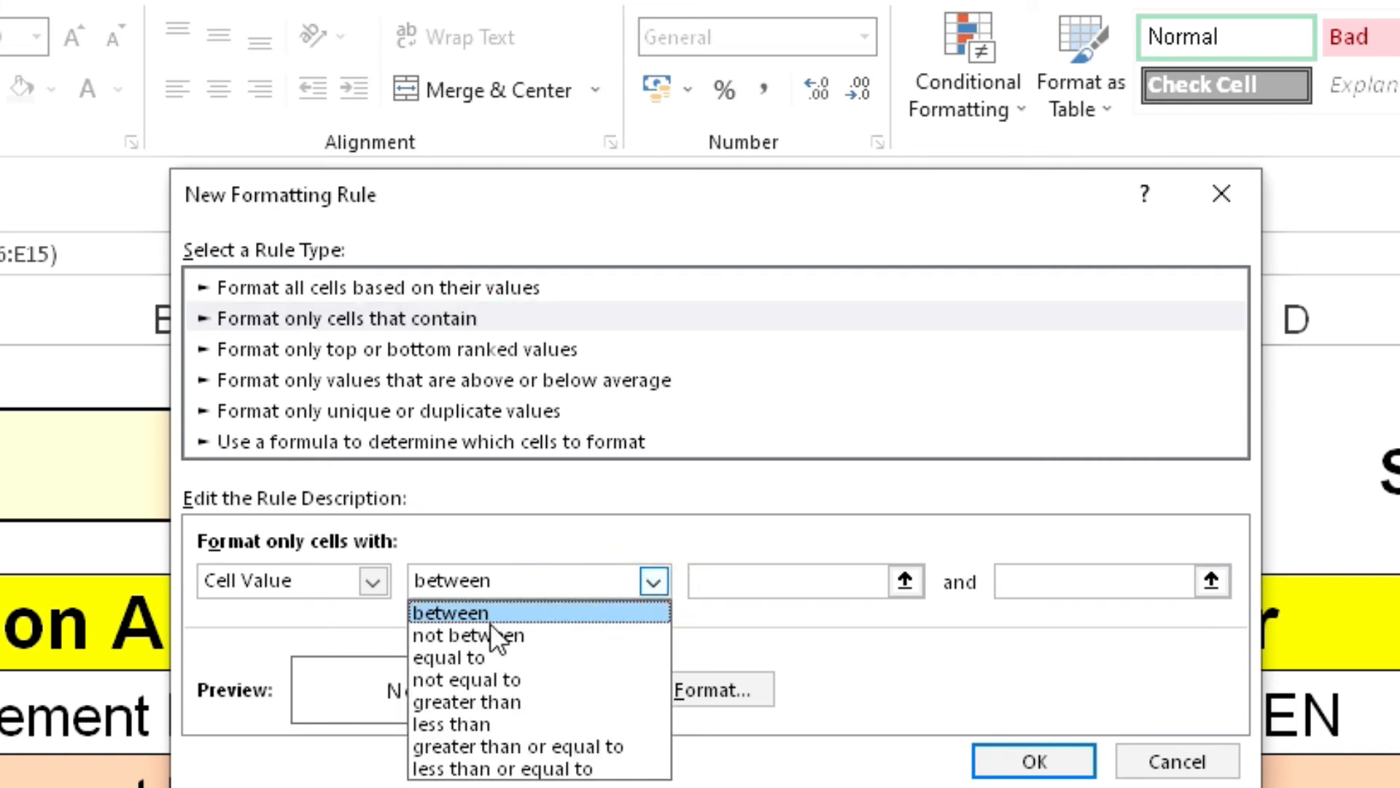
click(520, 702)
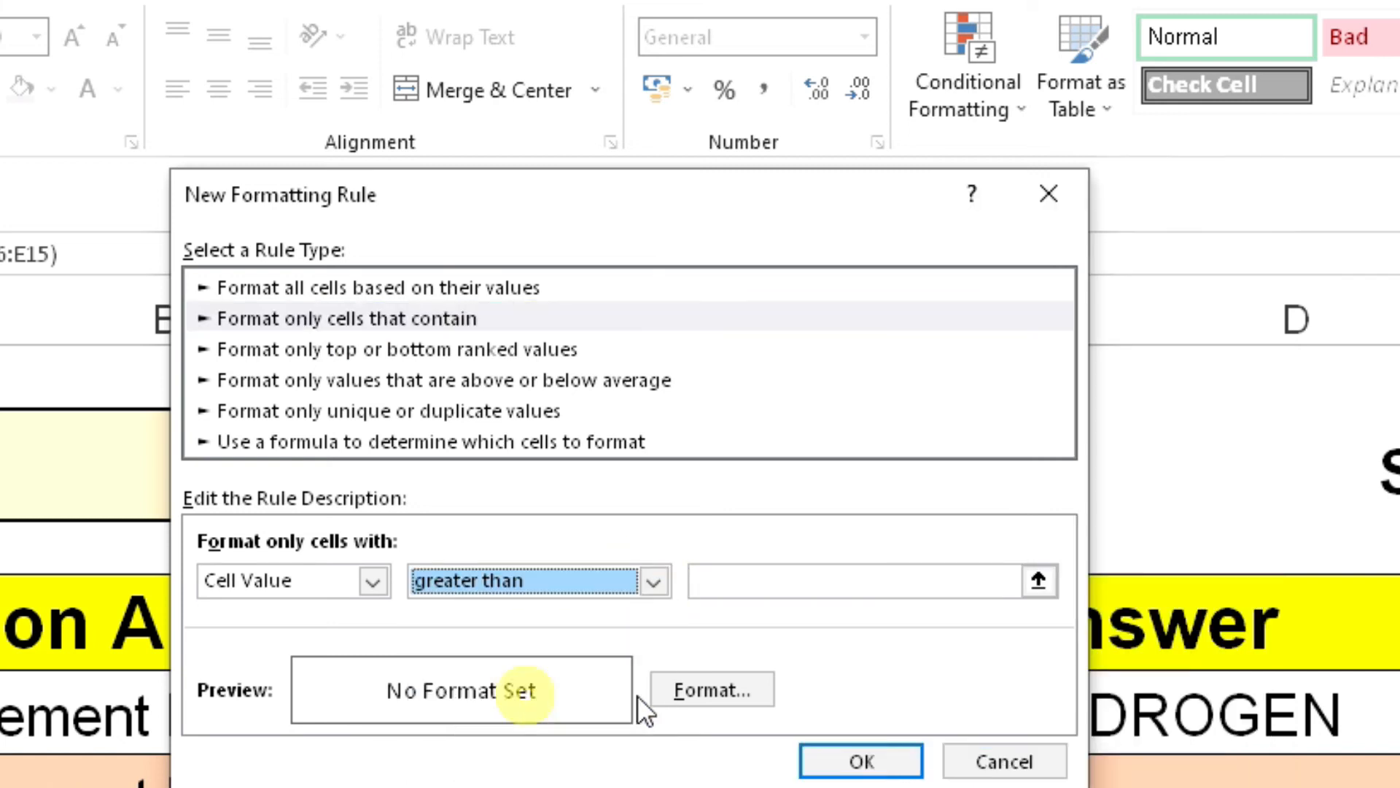
click(718, 582)
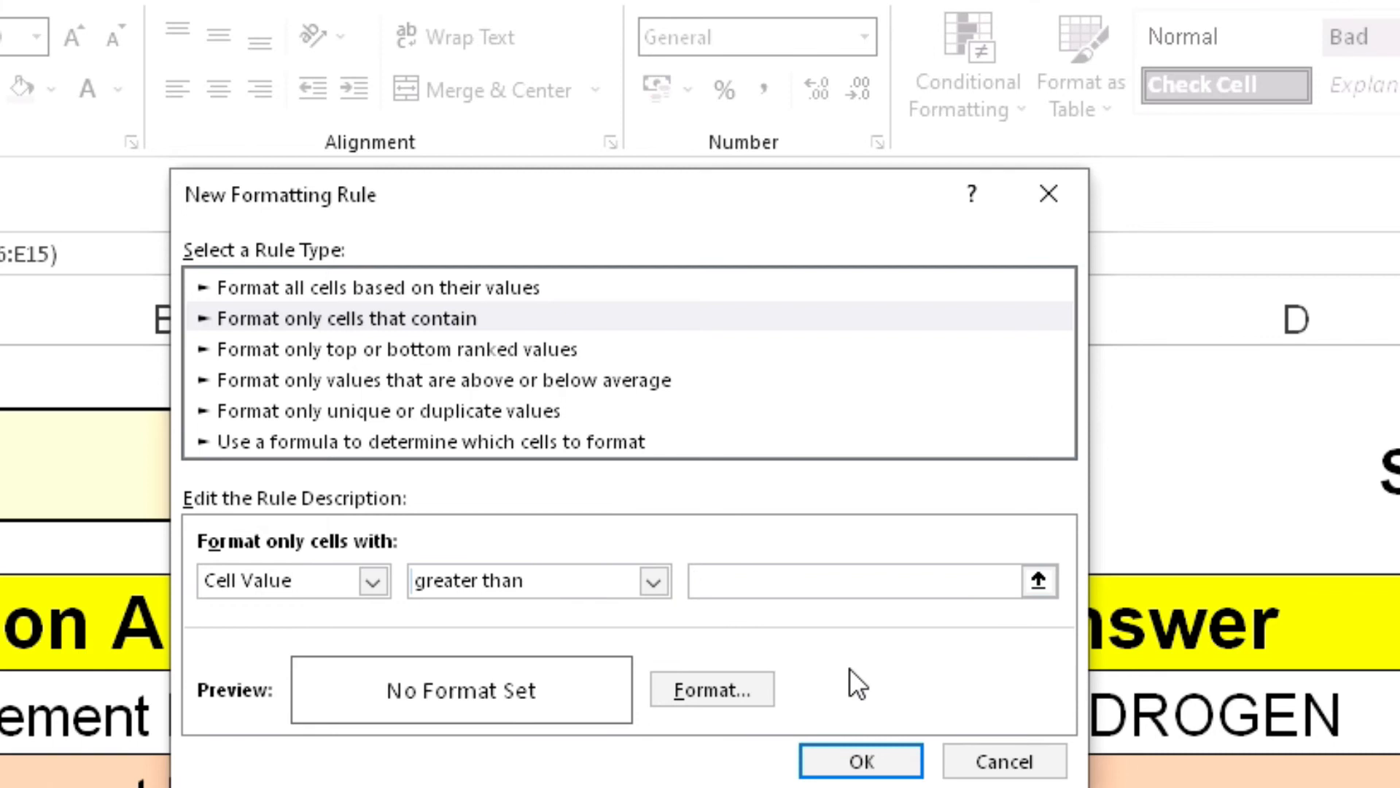
text(3)
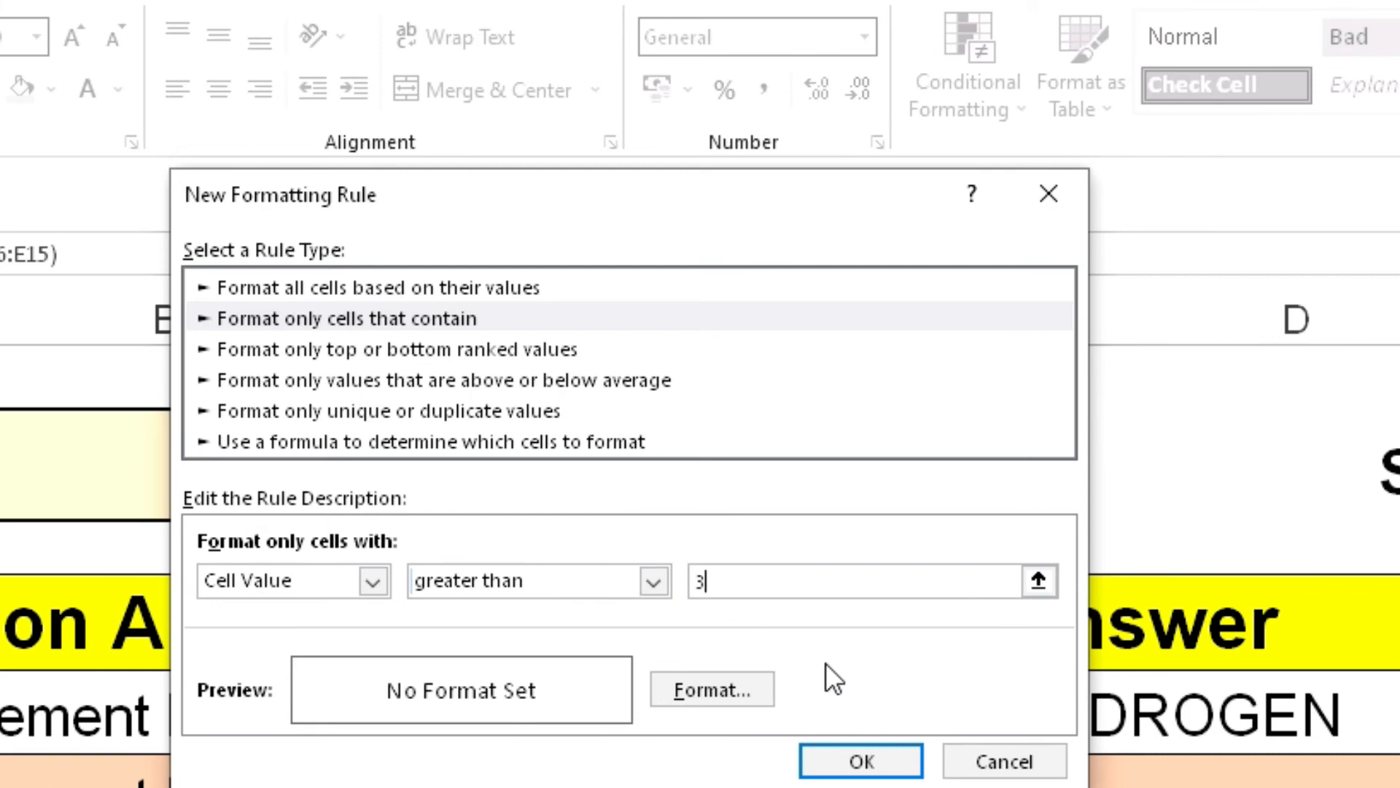
Step: Give the total score's greater than 3 rule a yellow fill and save the rule
click(711, 700)
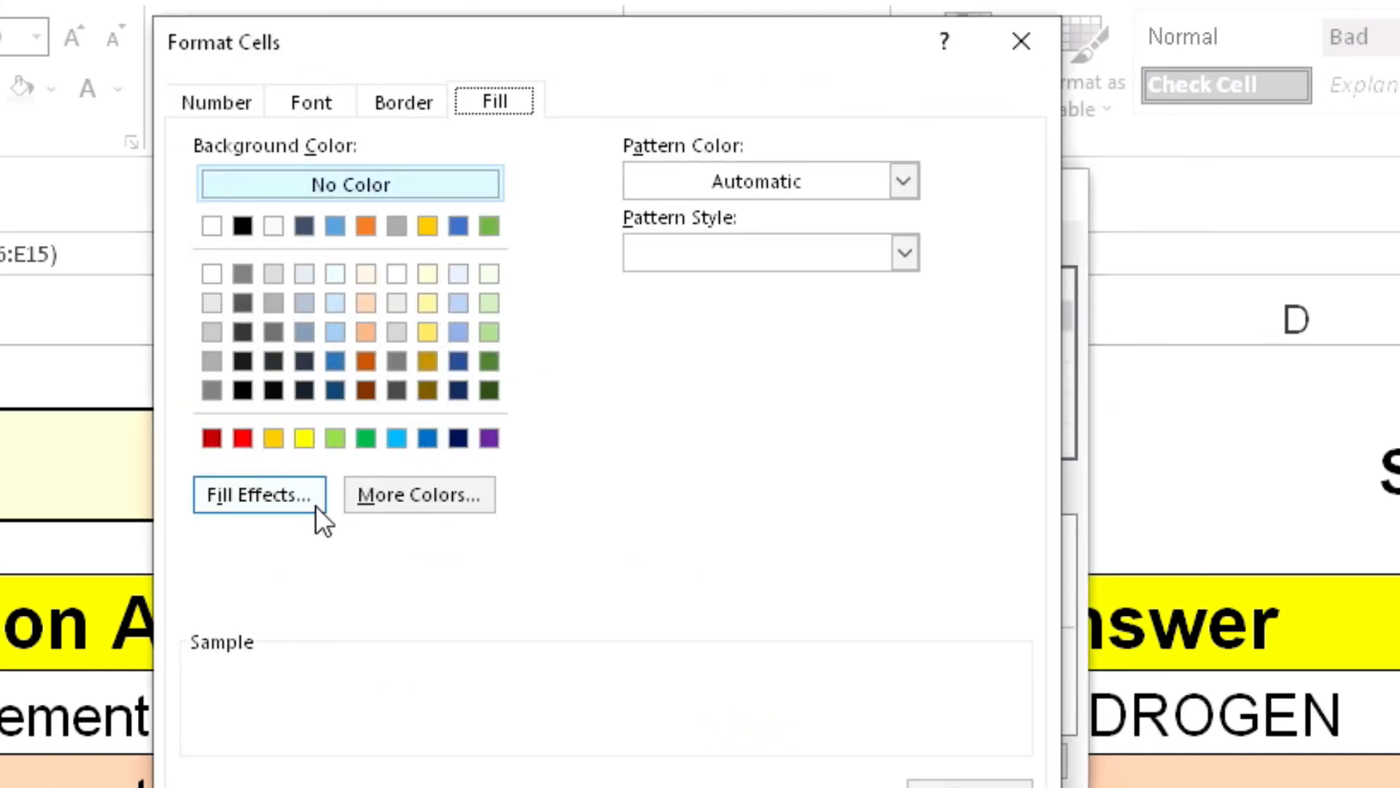
click(305, 439)
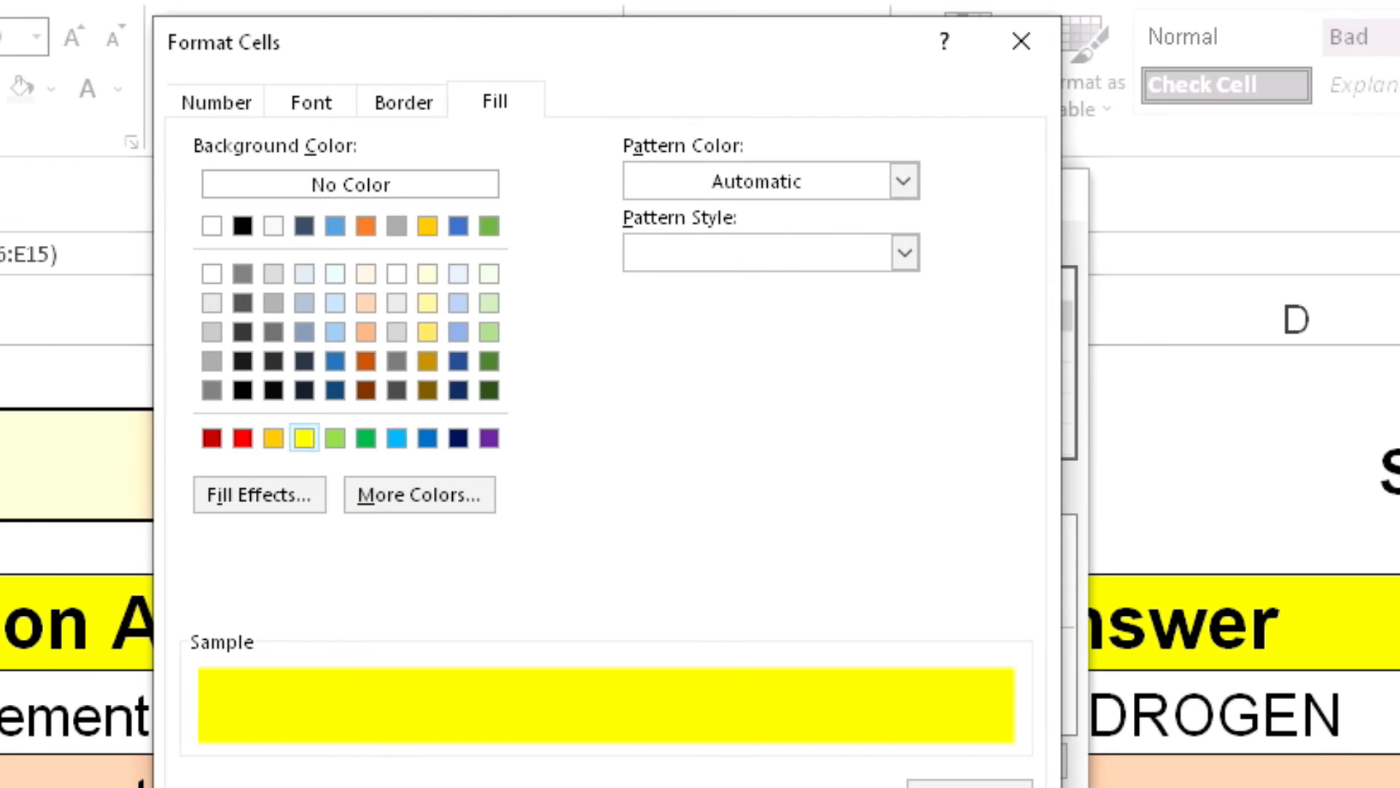
key(Return)
click(872, 760)
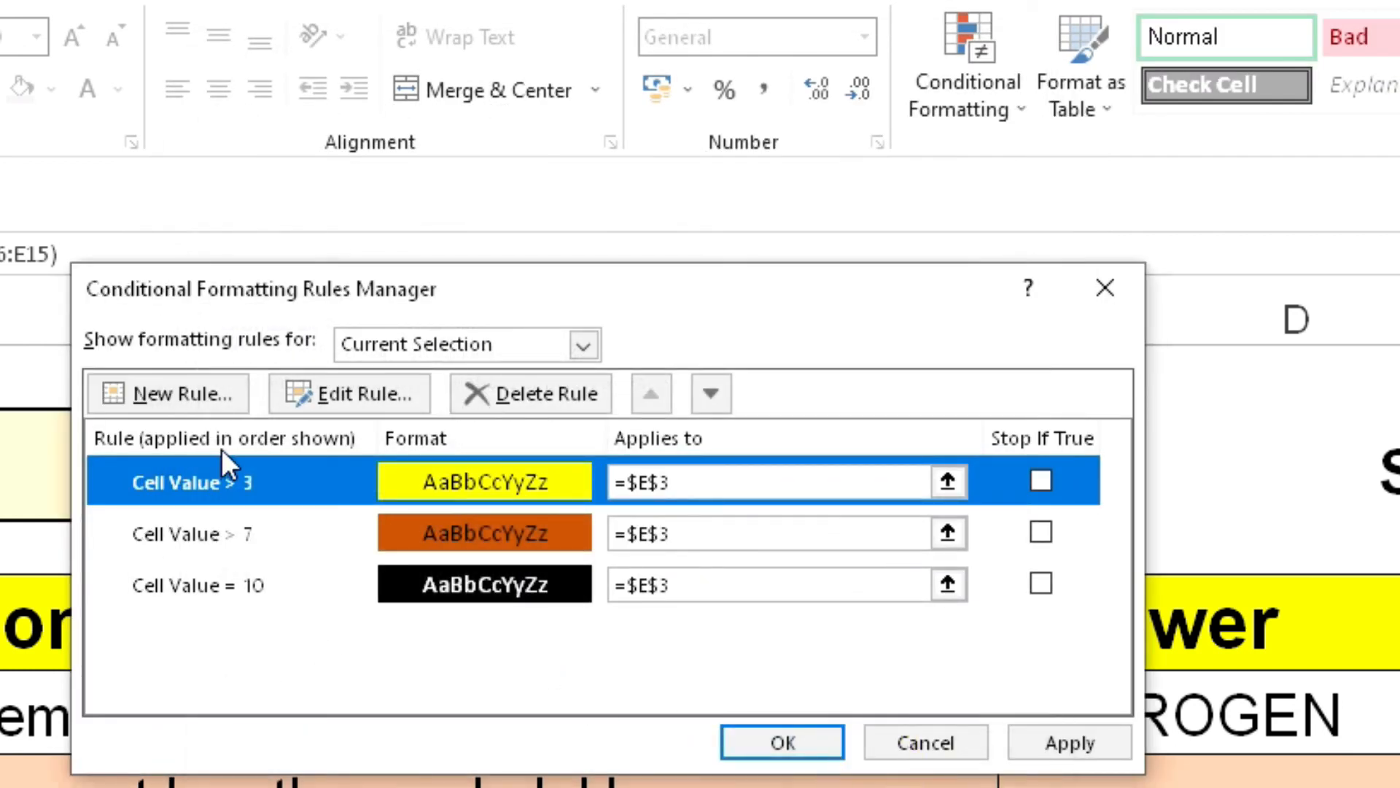
Step: Add a fourth rule on the total score for only cells whose value is less than 4
click(184, 399)
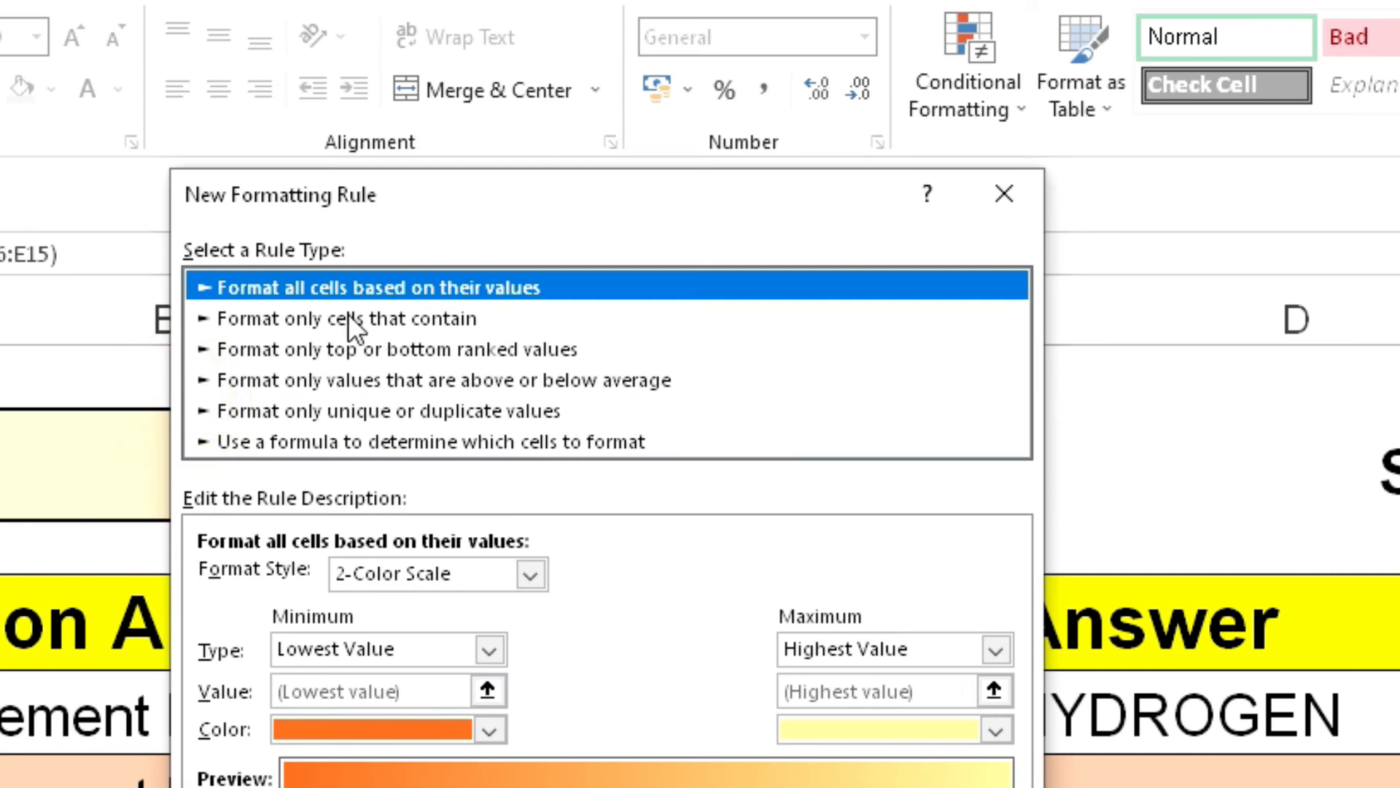
click(348, 319)
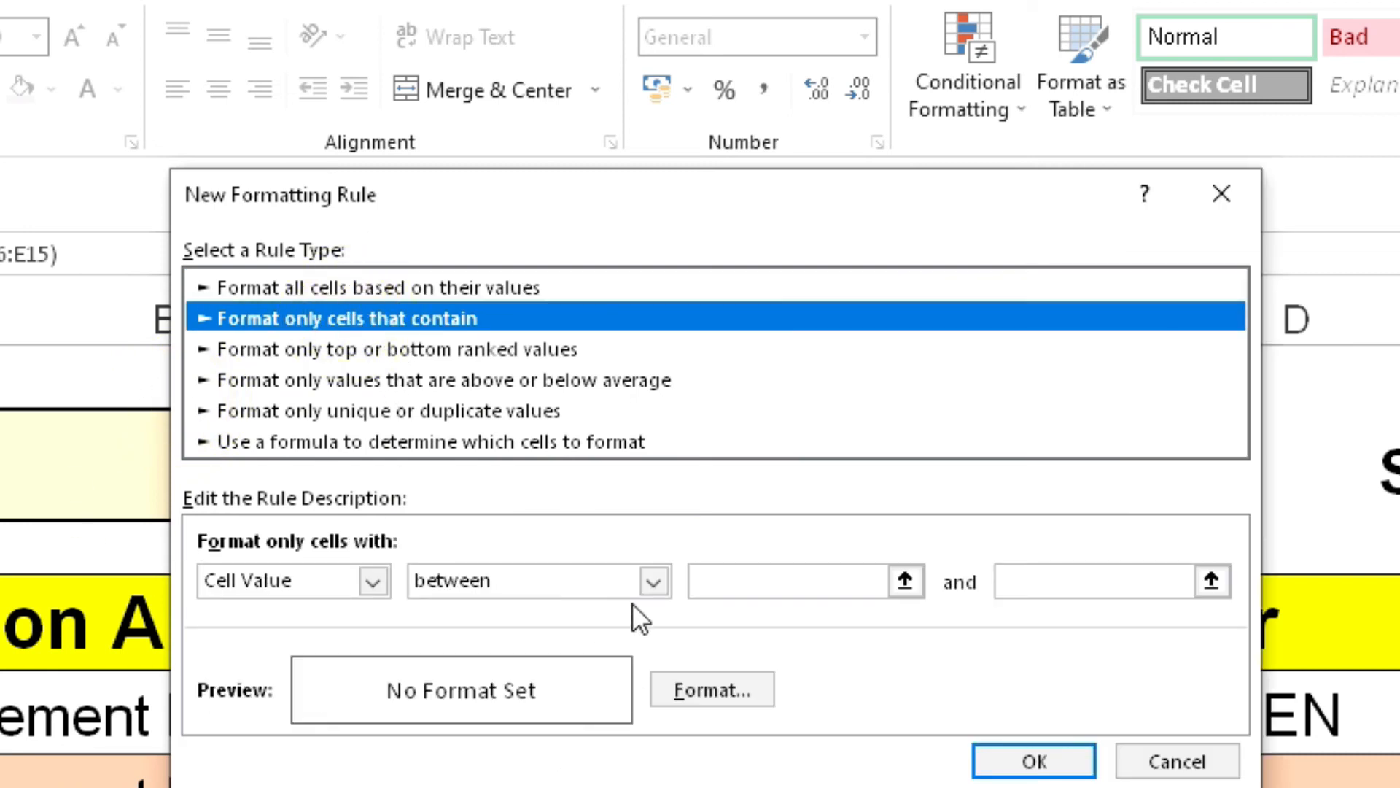
click(653, 581)
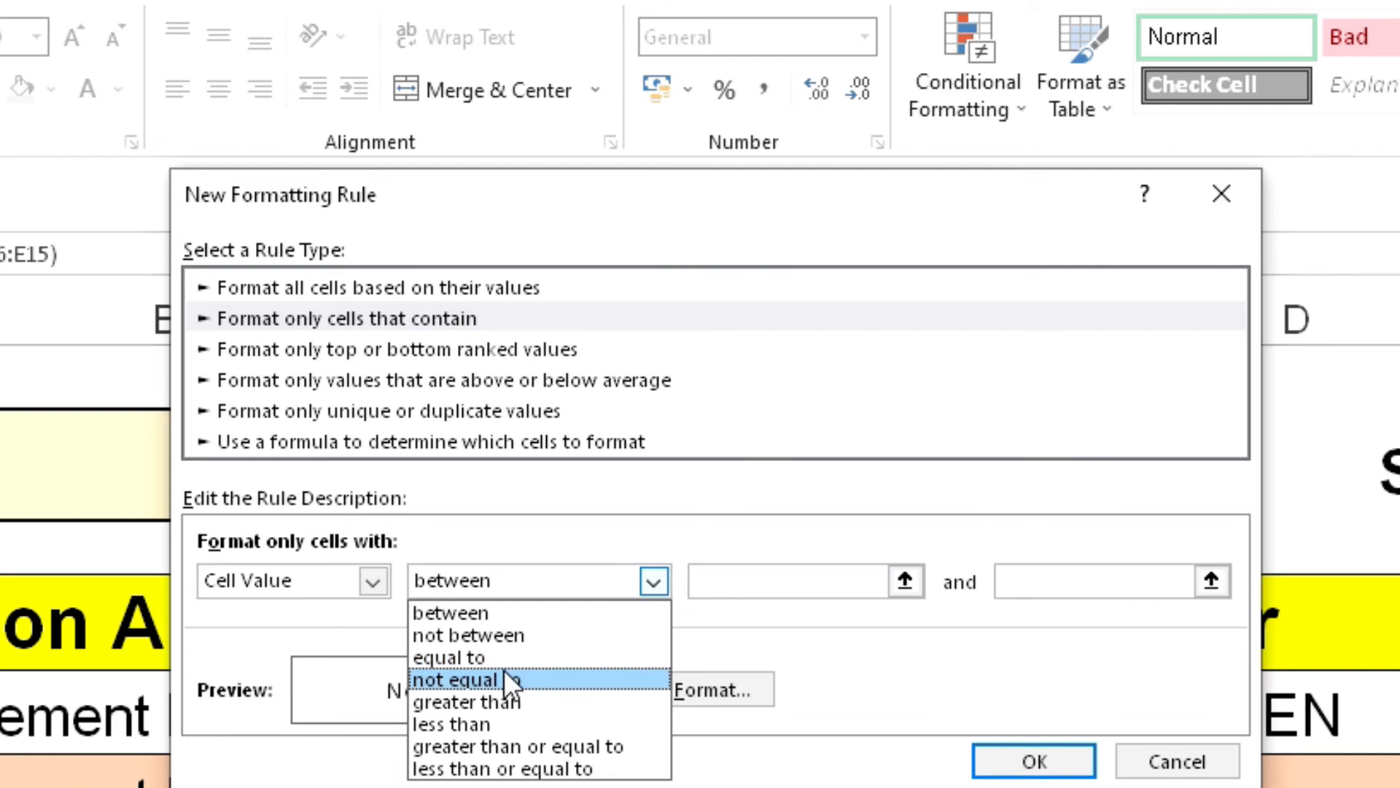
click(540, 725)
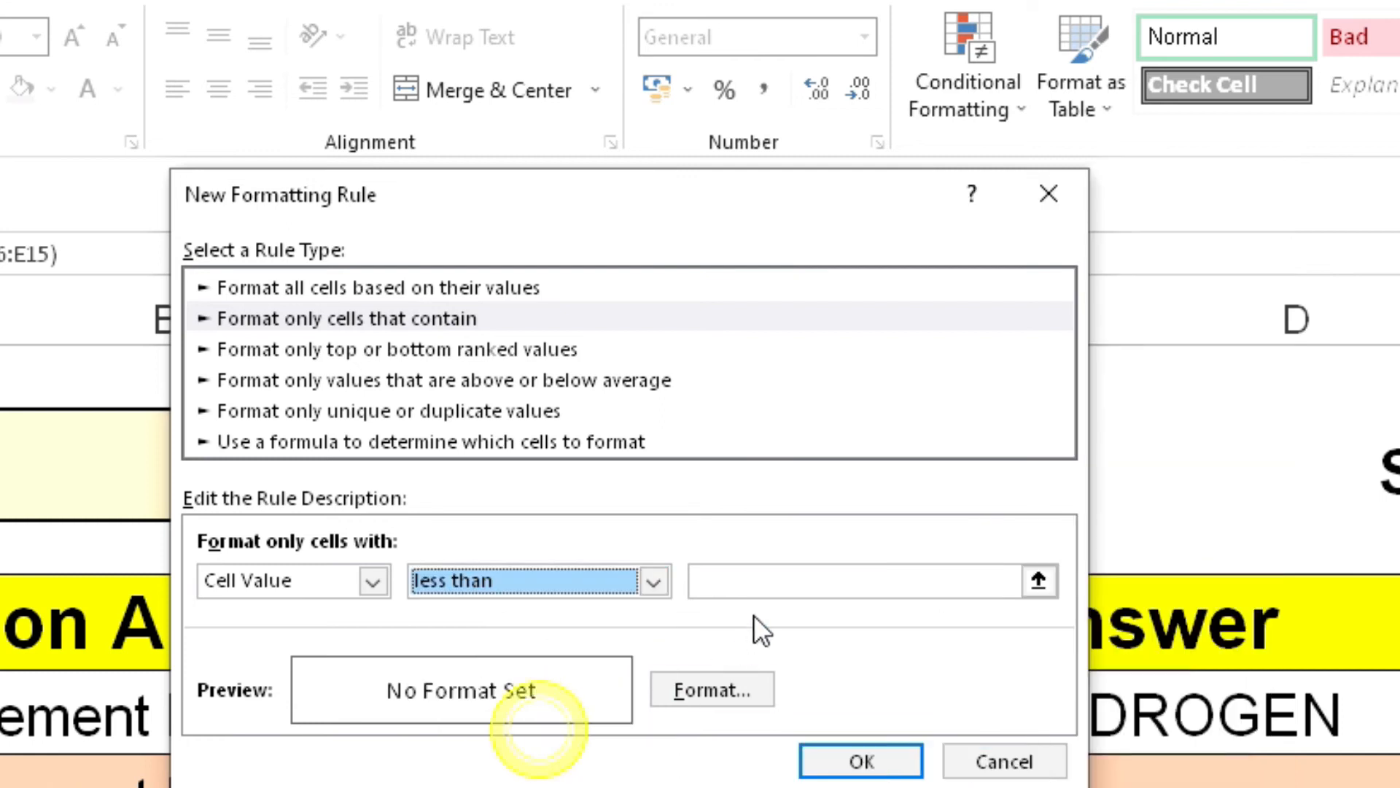
click(722, 582)
text(4)
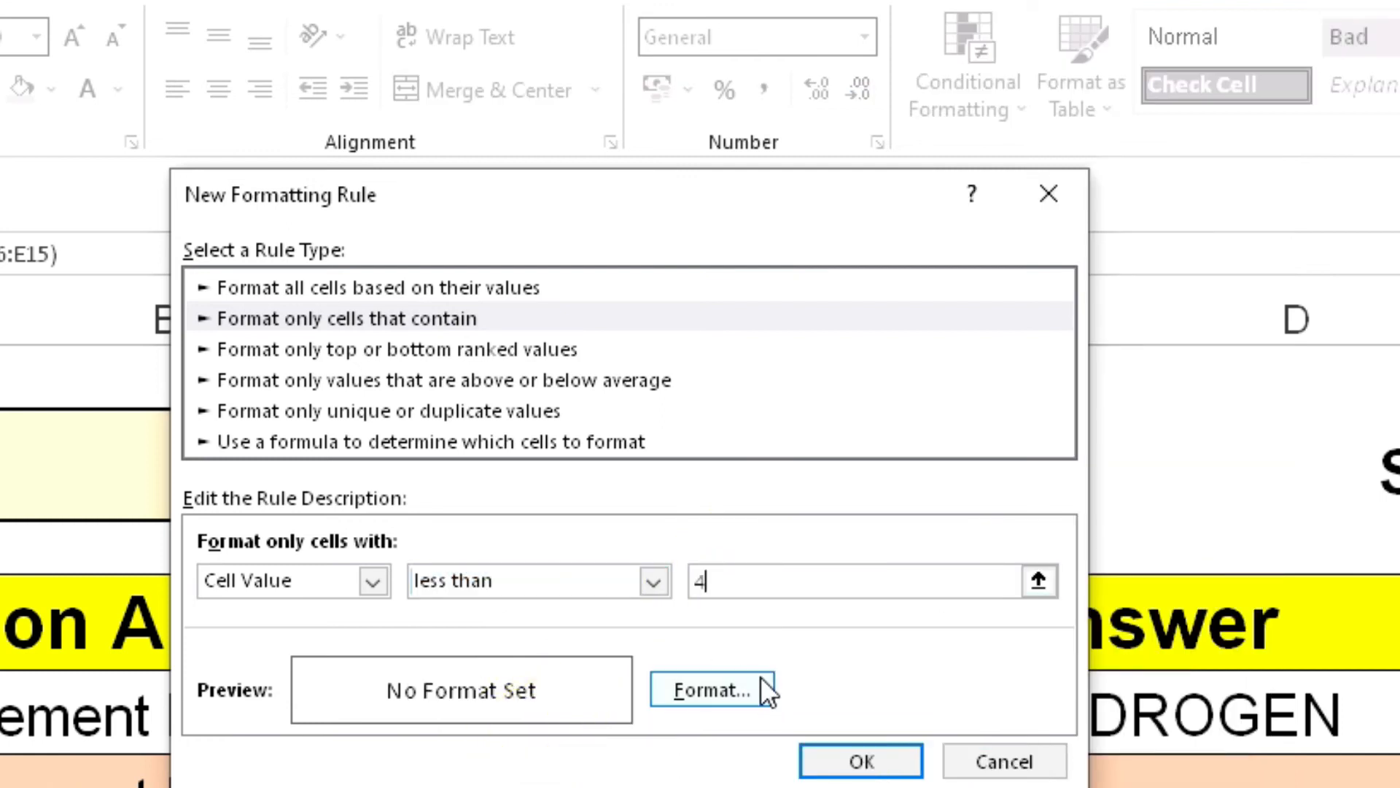
Step: Give the less than 4 rule a white fill and apply all the rules to the total score
click(719, 690)
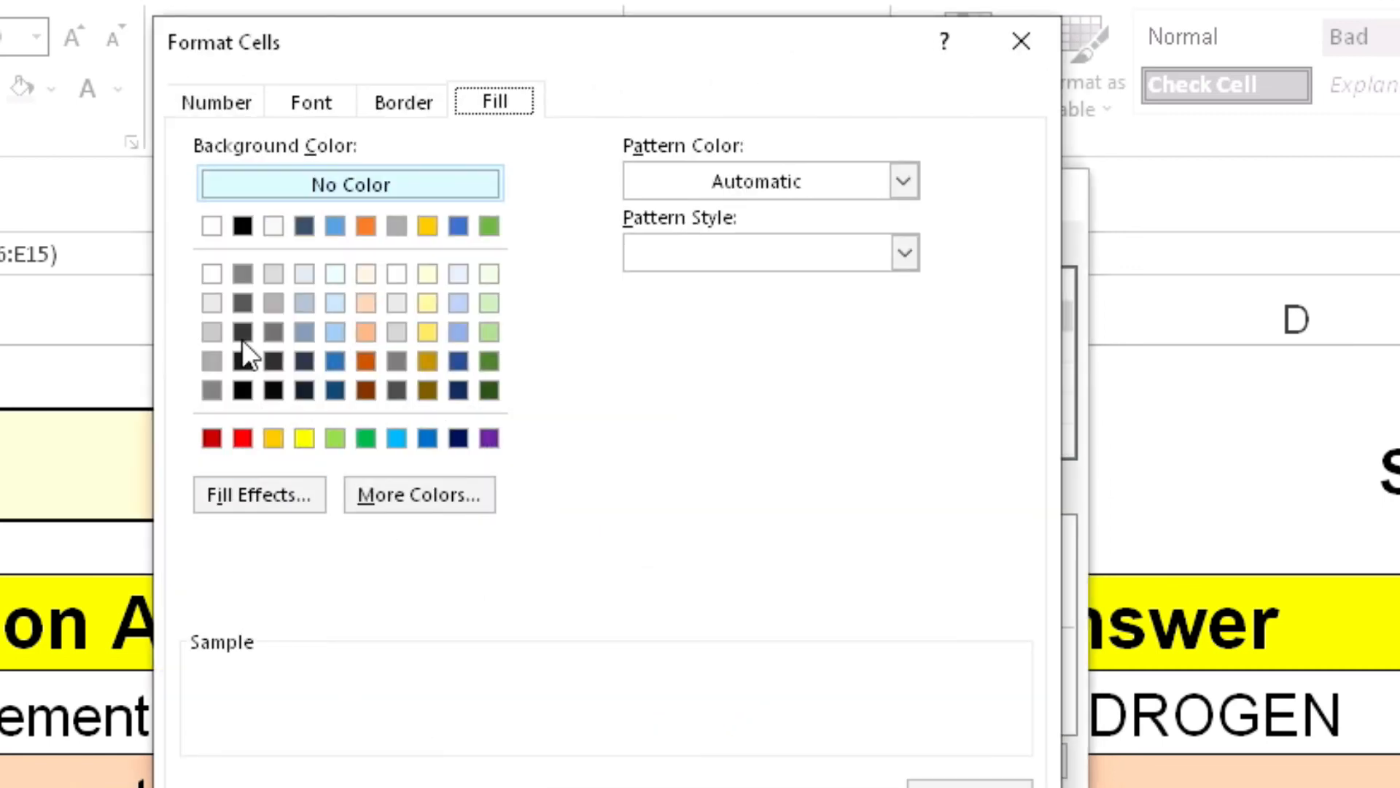
click(212, 226)
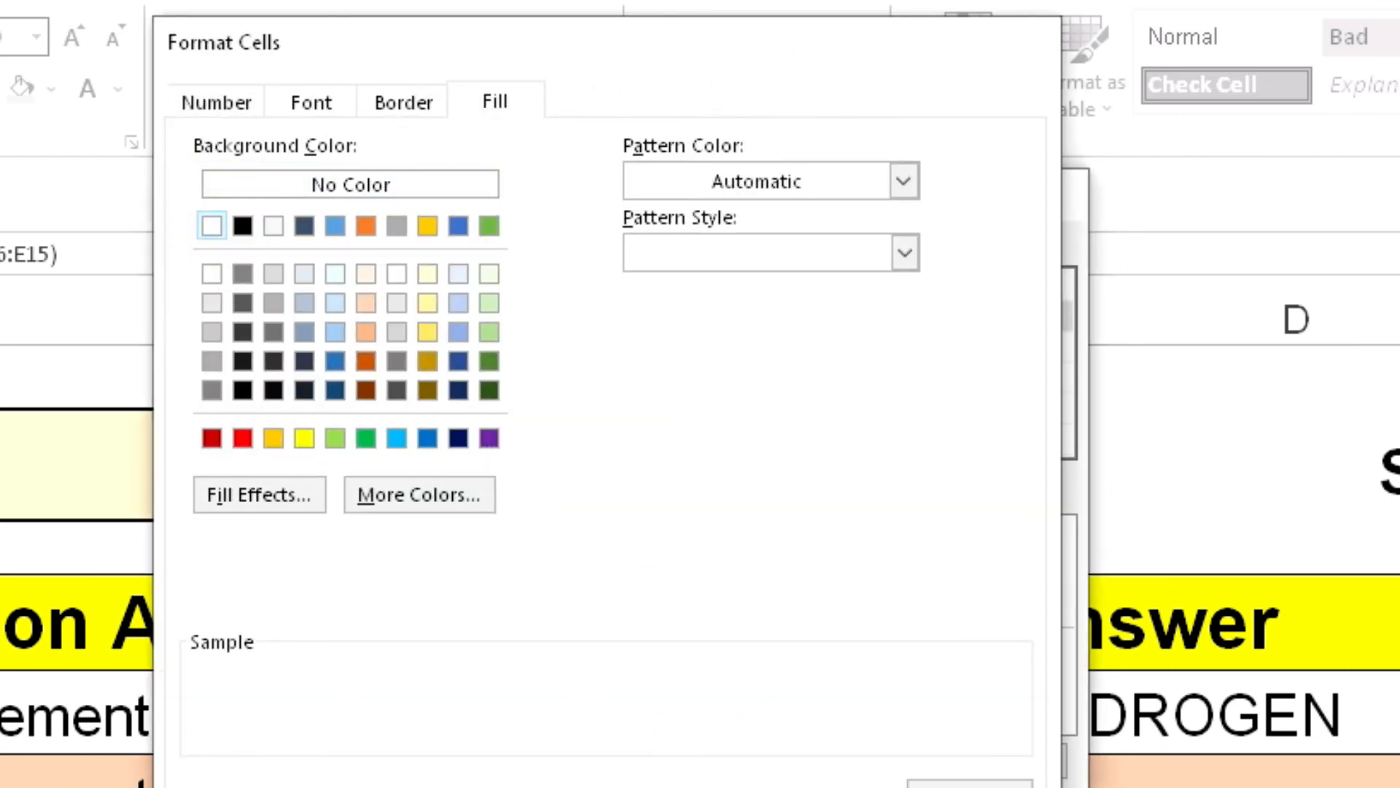
click(852, 787)
click(858, 763)
click(1066, 743)
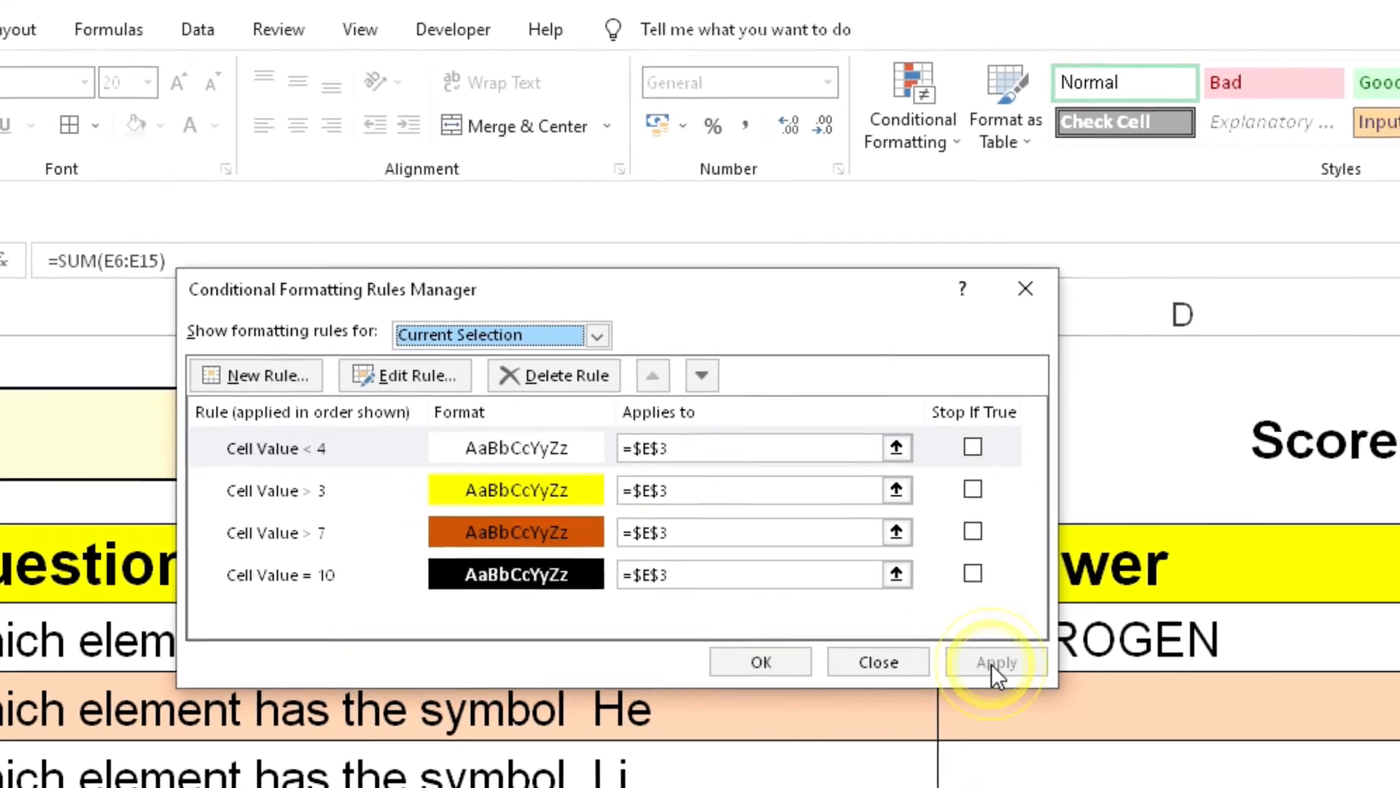
click(761, 663)
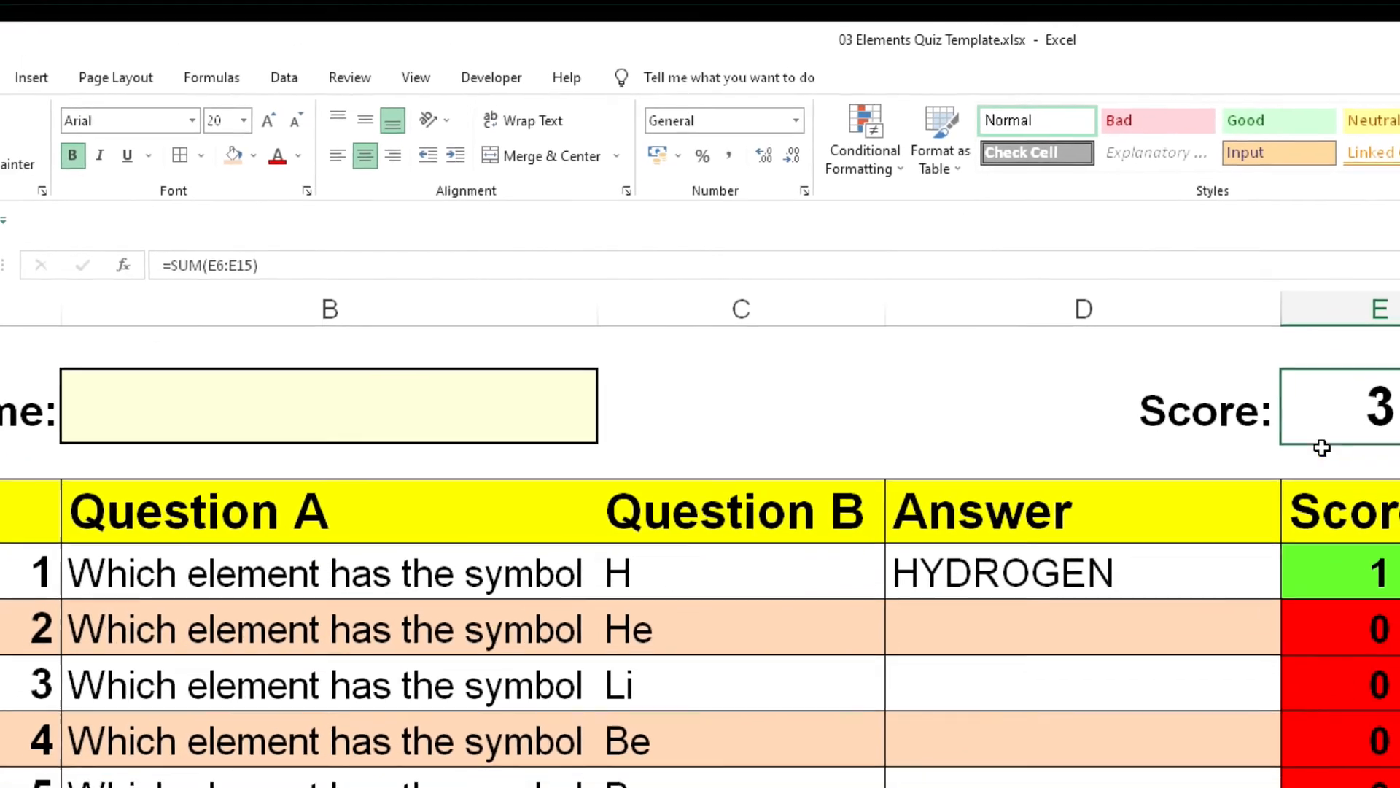
Step: Enter HELIUM and LITHIUM as the answers to questions 2 and 3 in D7 and D8
click(1004, 632)
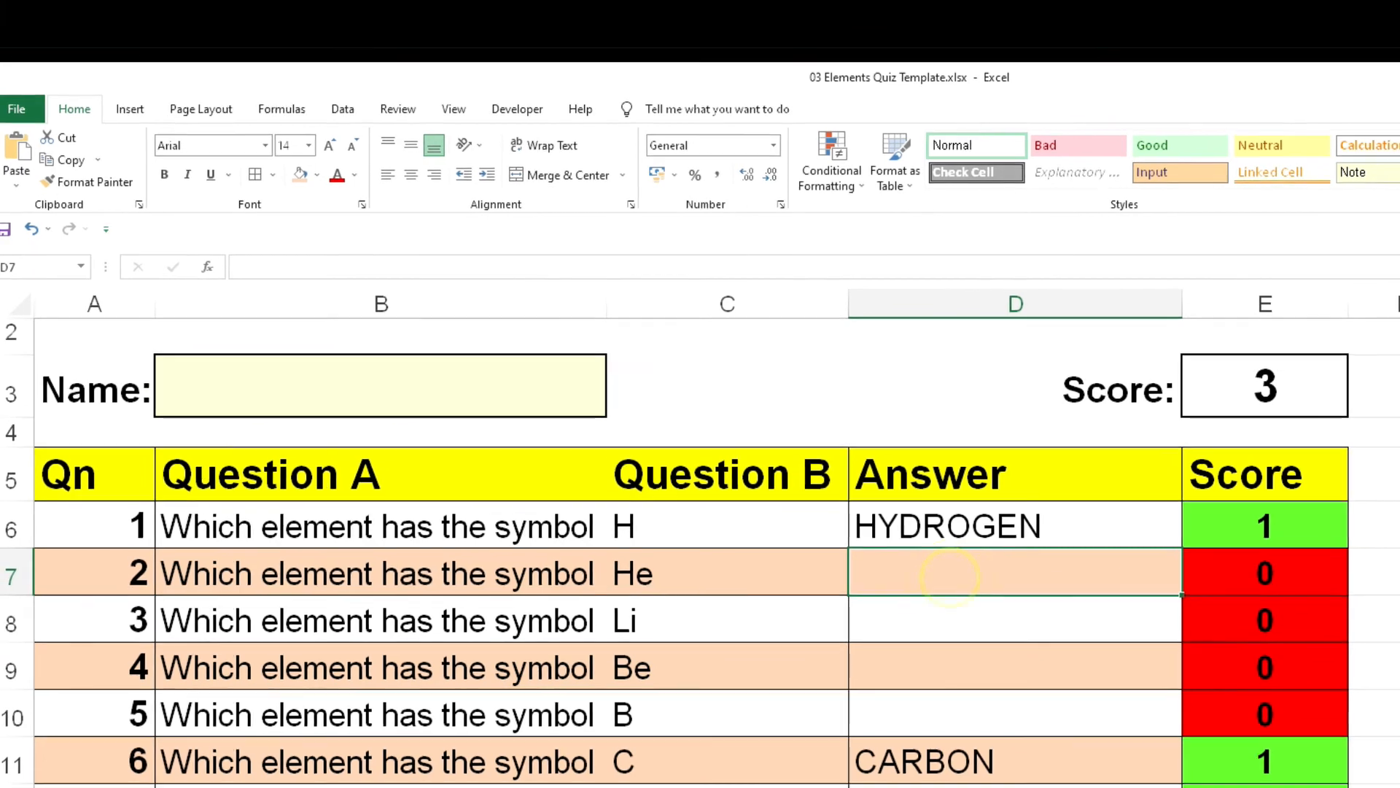
text(HELIU)
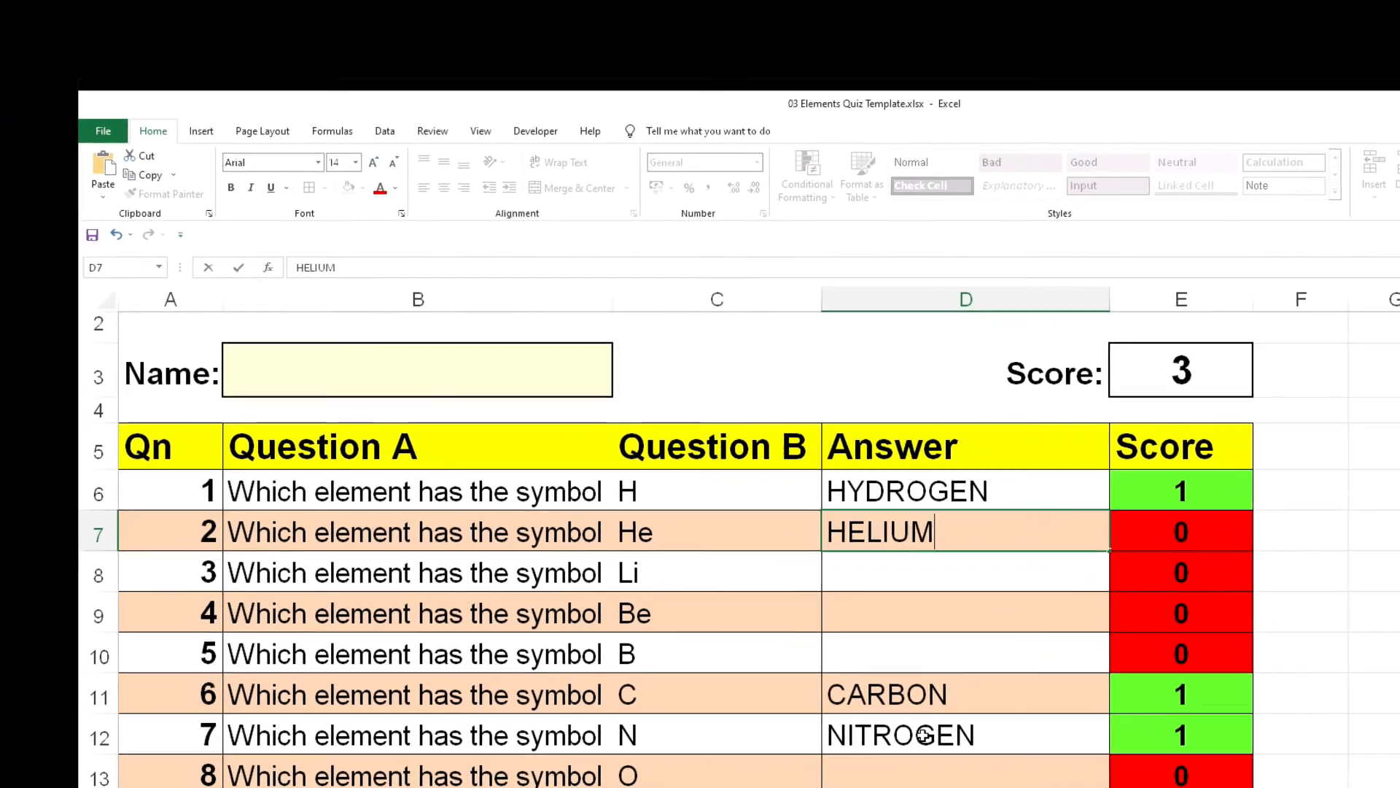
text(M)
key(Return)
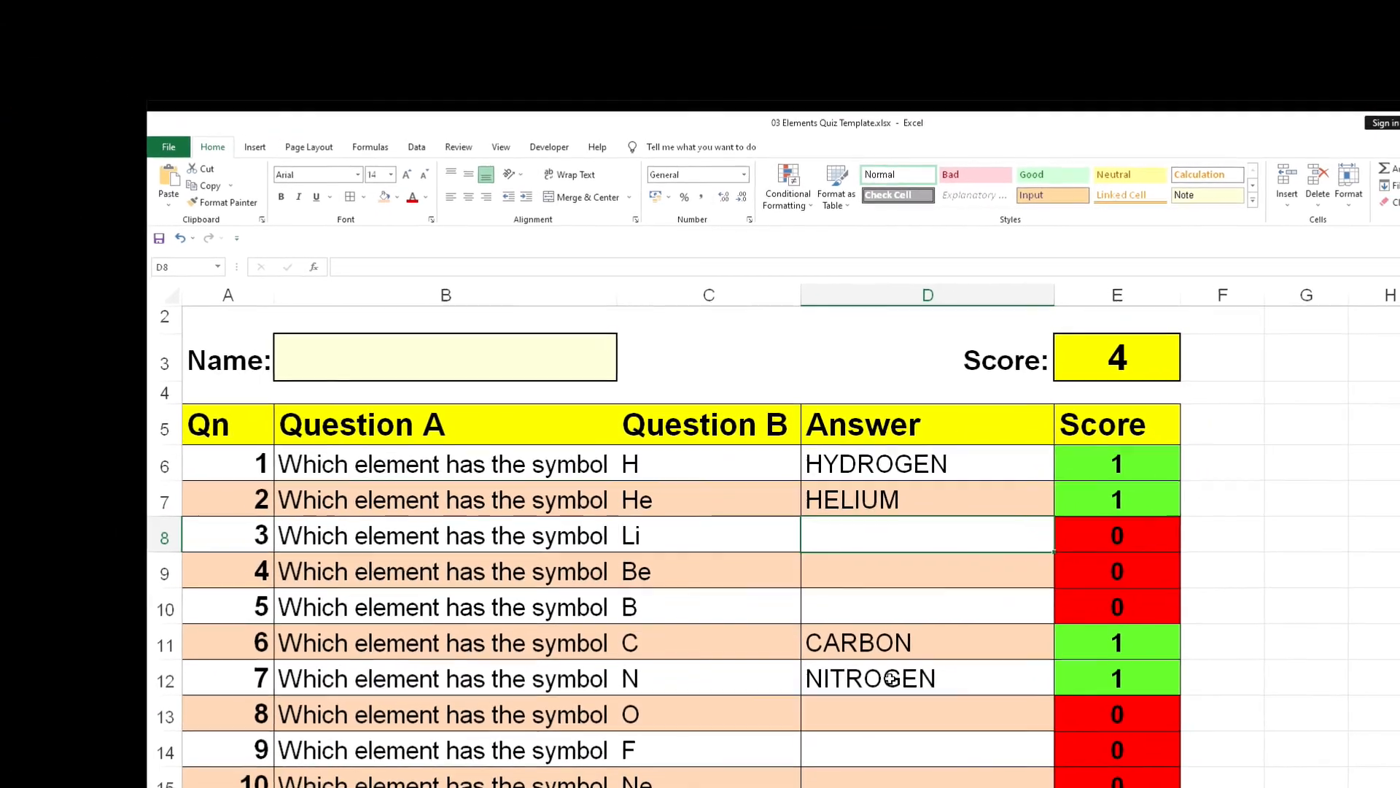
text(LITHIUM)
key(Return)
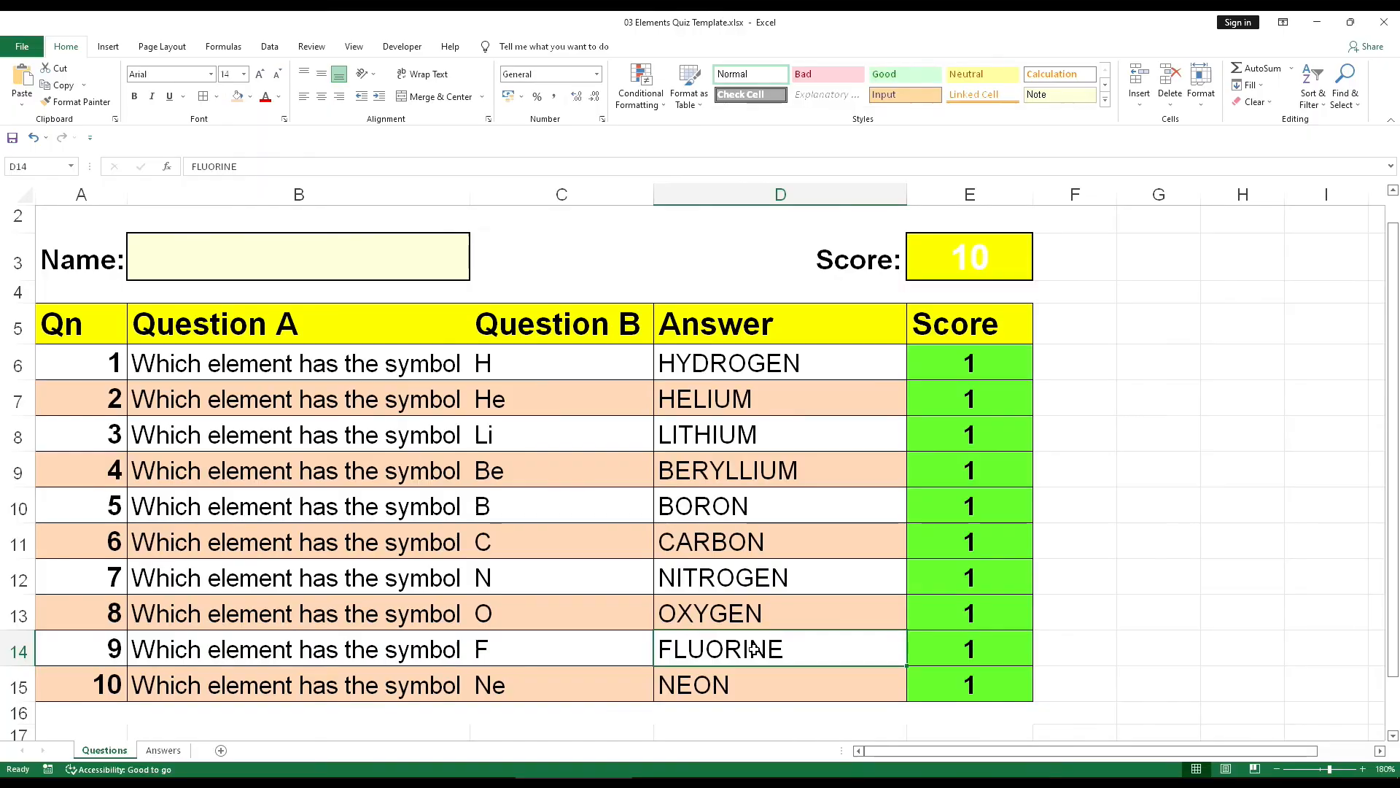
click(711, 614)
click(736, 434)
click(943, 273)
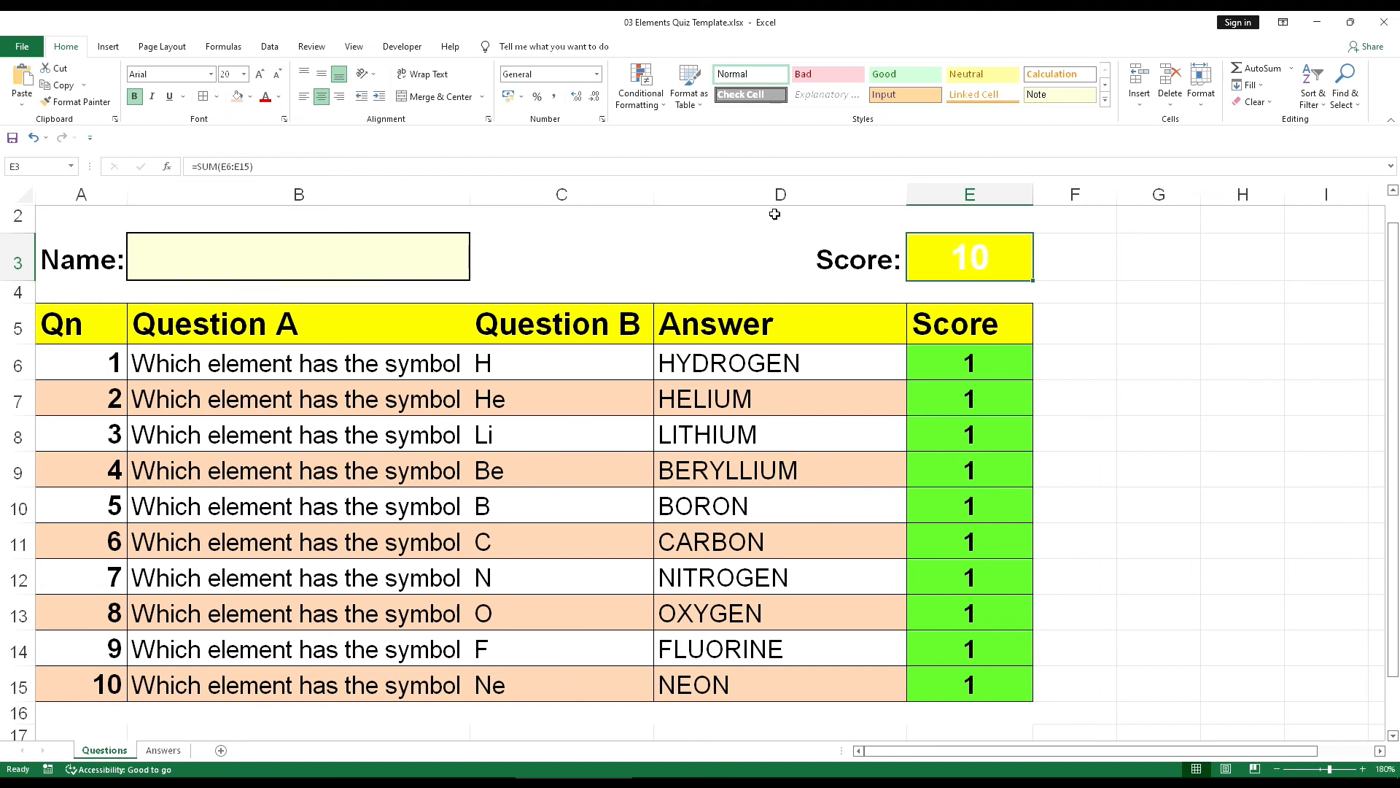
click(1063, 271)
Step: Open the conditional formatting rules for the total score in E3 and move the equal to 10 rule to first place
click(963, 260)
click(641, 92)
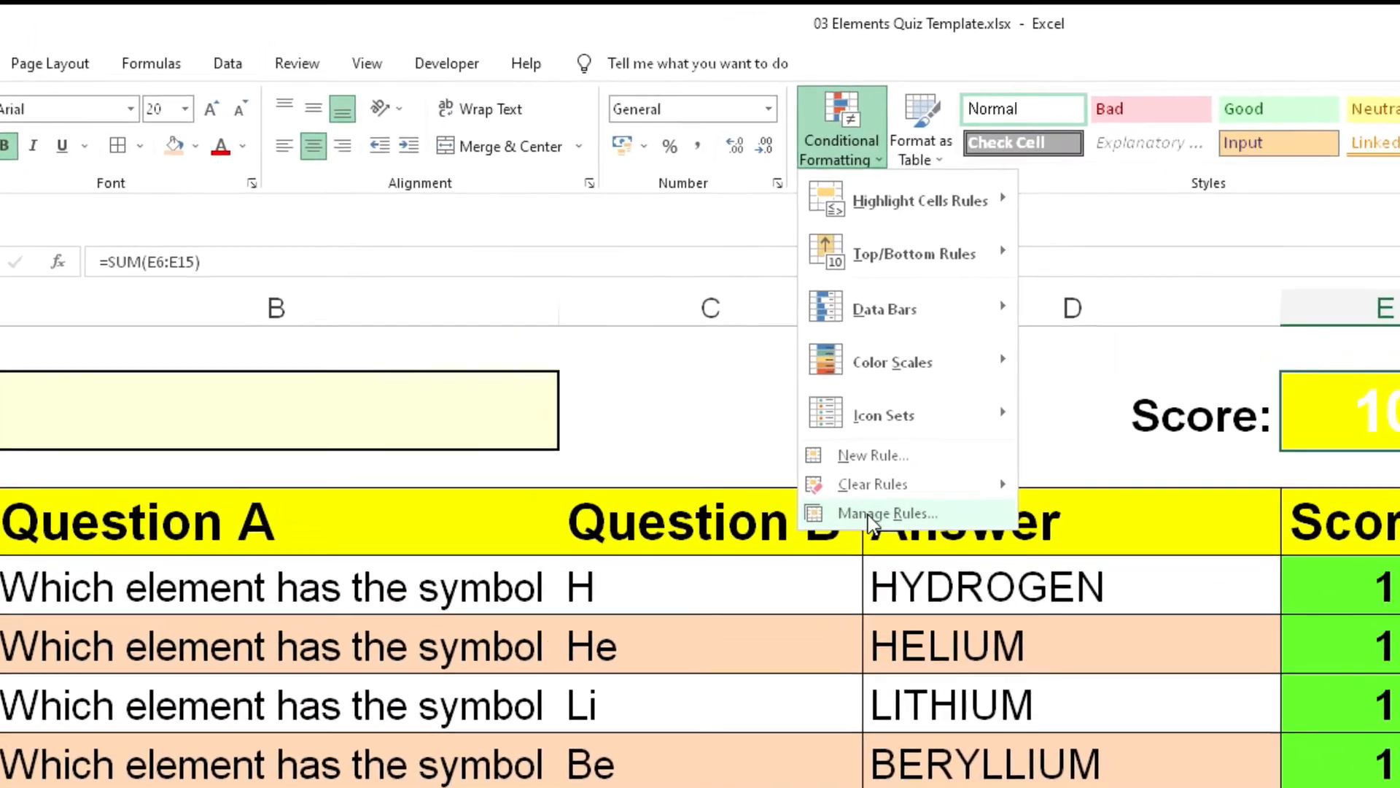
click(693, 340)
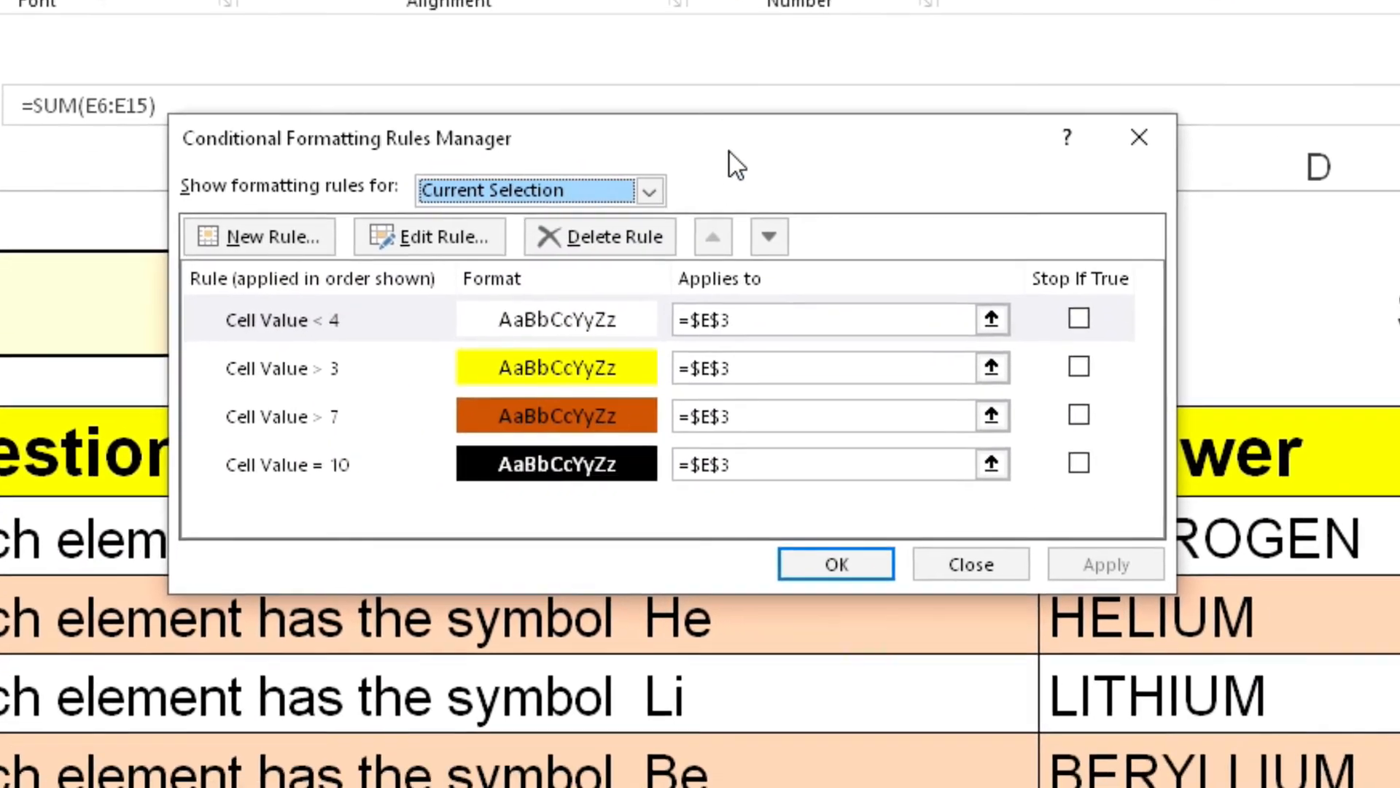
drag(743, 256, 772, 638)
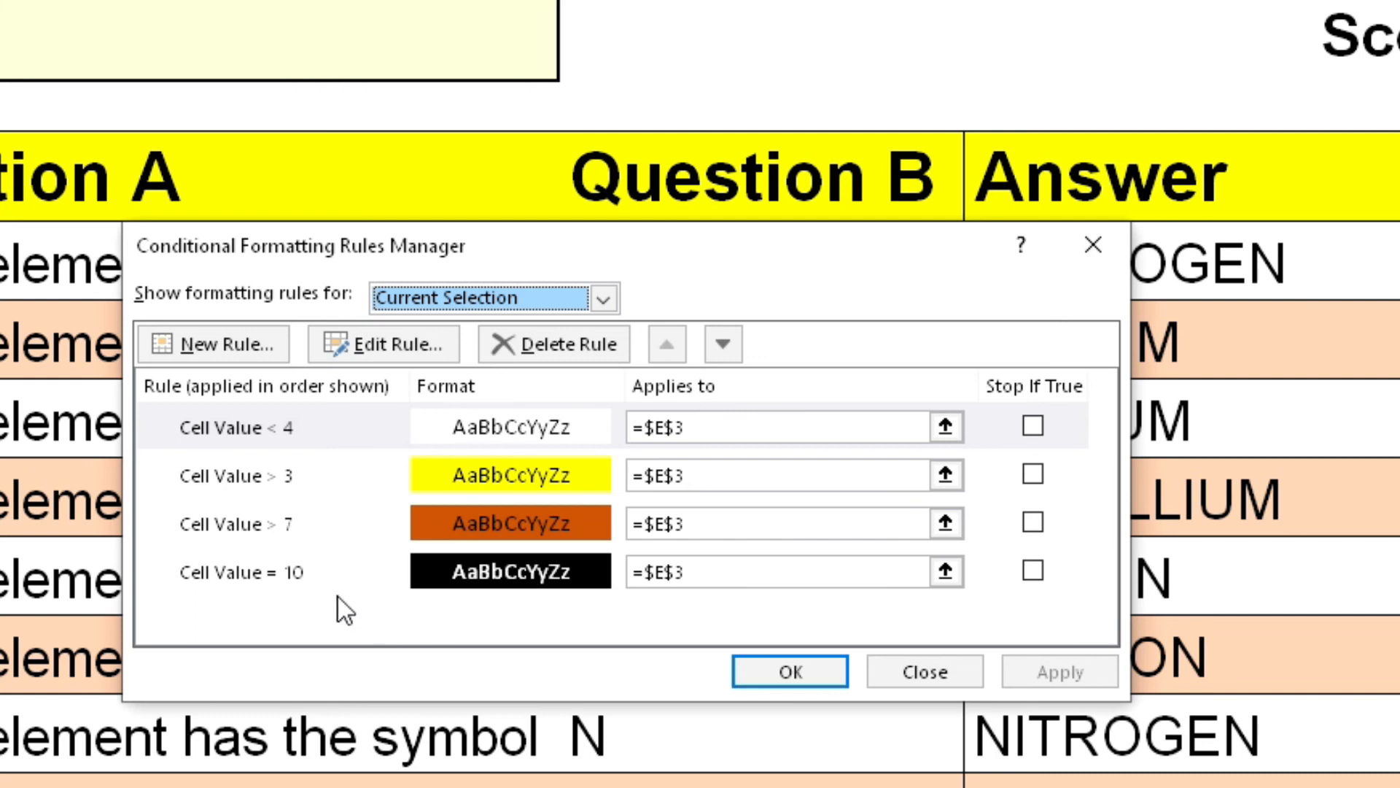
click(188, 586)
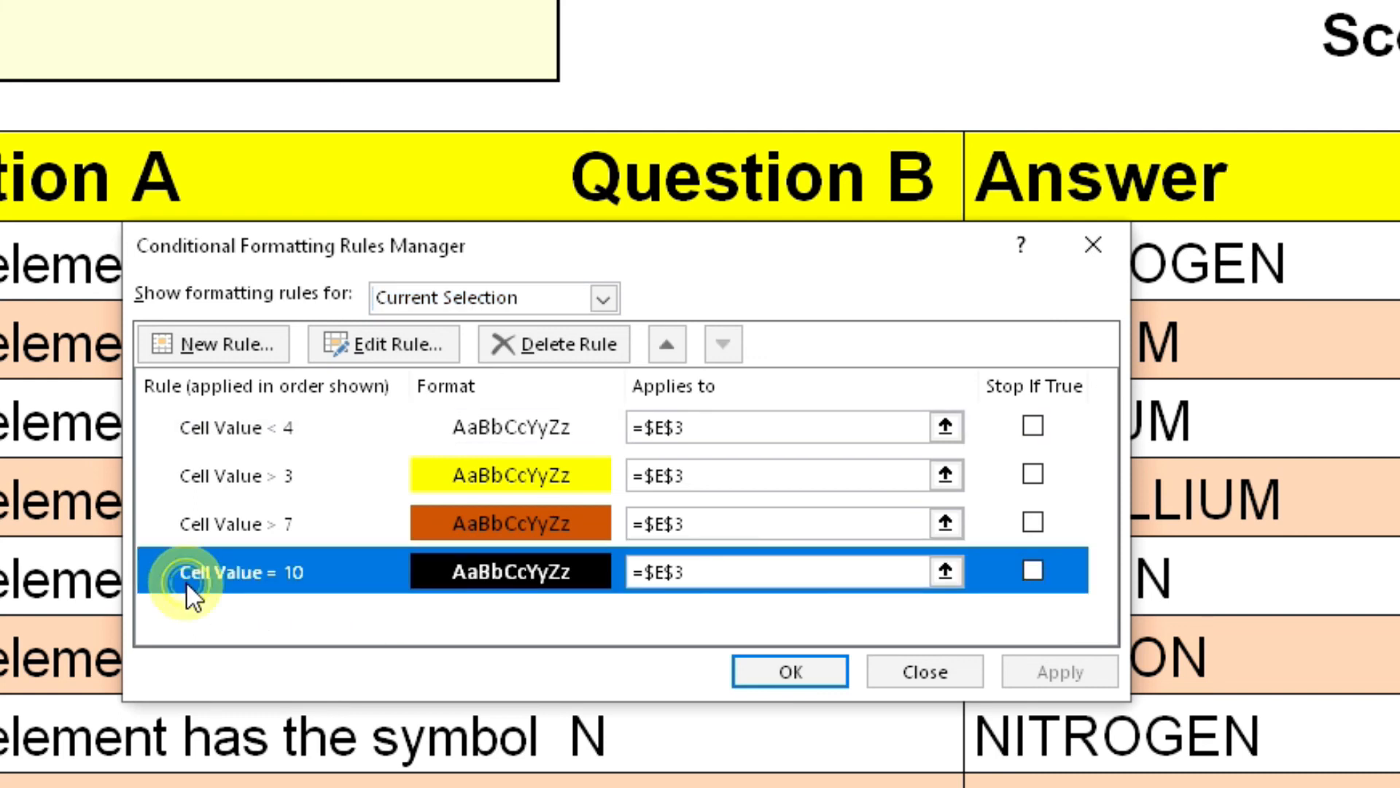
click(666, 345)
click(667, 348)
click(667, 348)
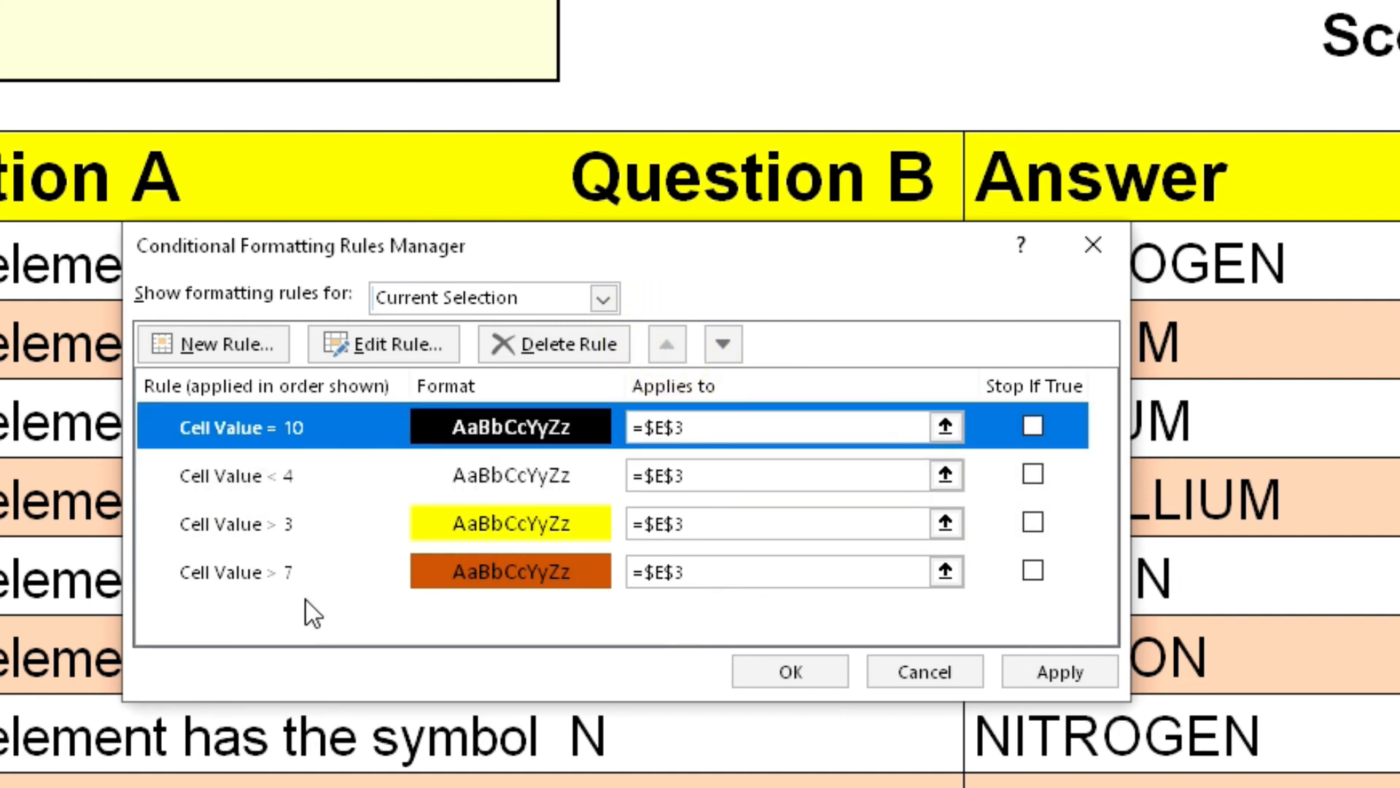
Step: Move the greater than 7 rule to second place and greater than 3 to third, and apply the new rule order
click(238, 576)
click(664, 349)
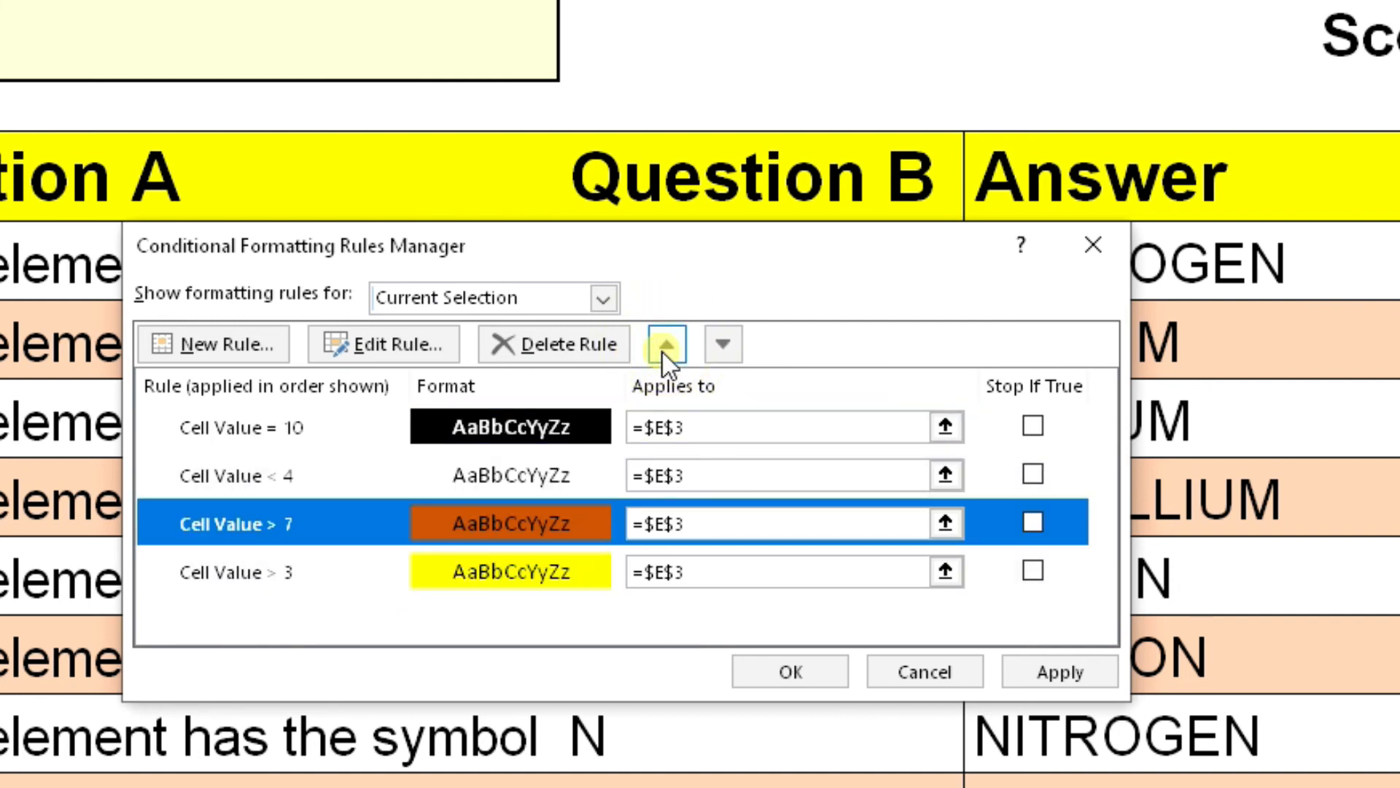
click(663, 348)
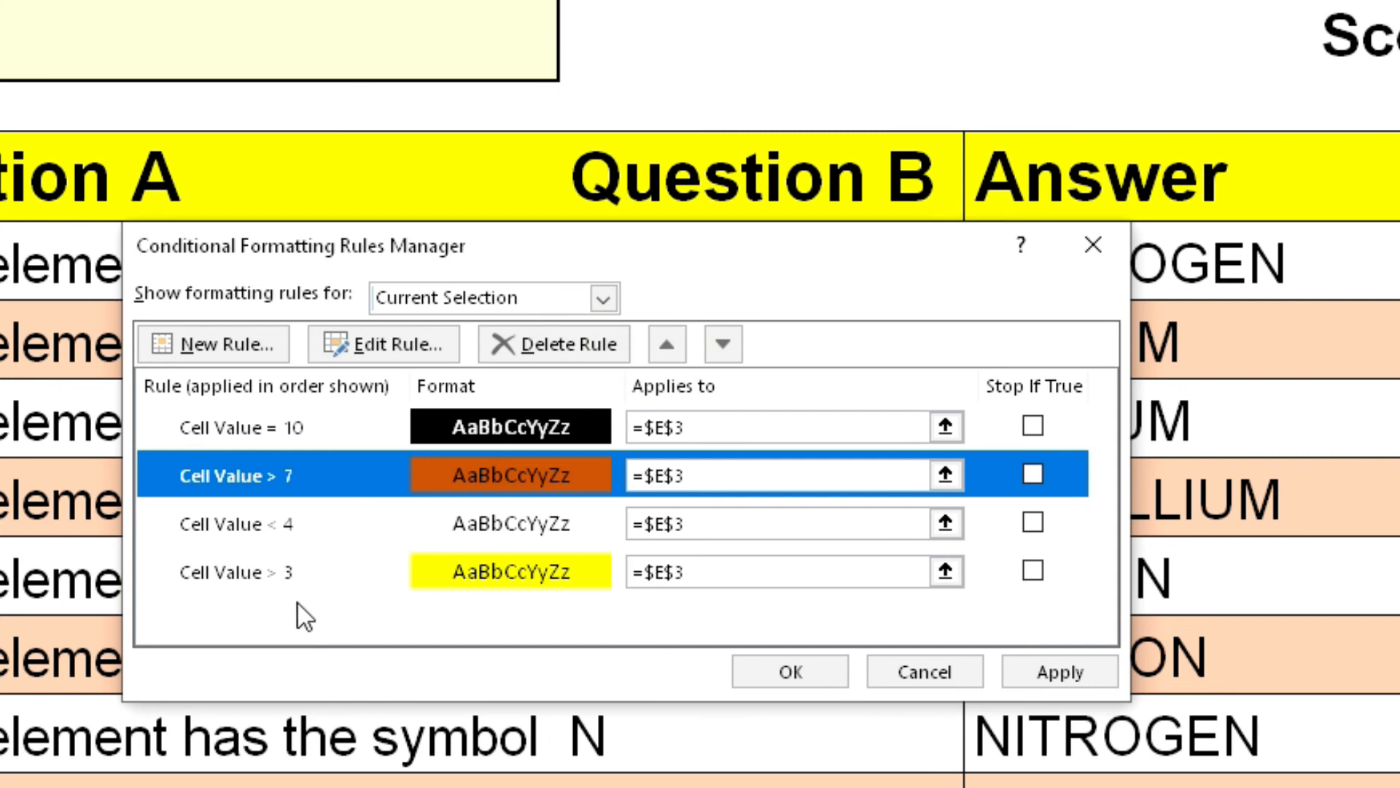
click(261, 570)
click(676, 347)
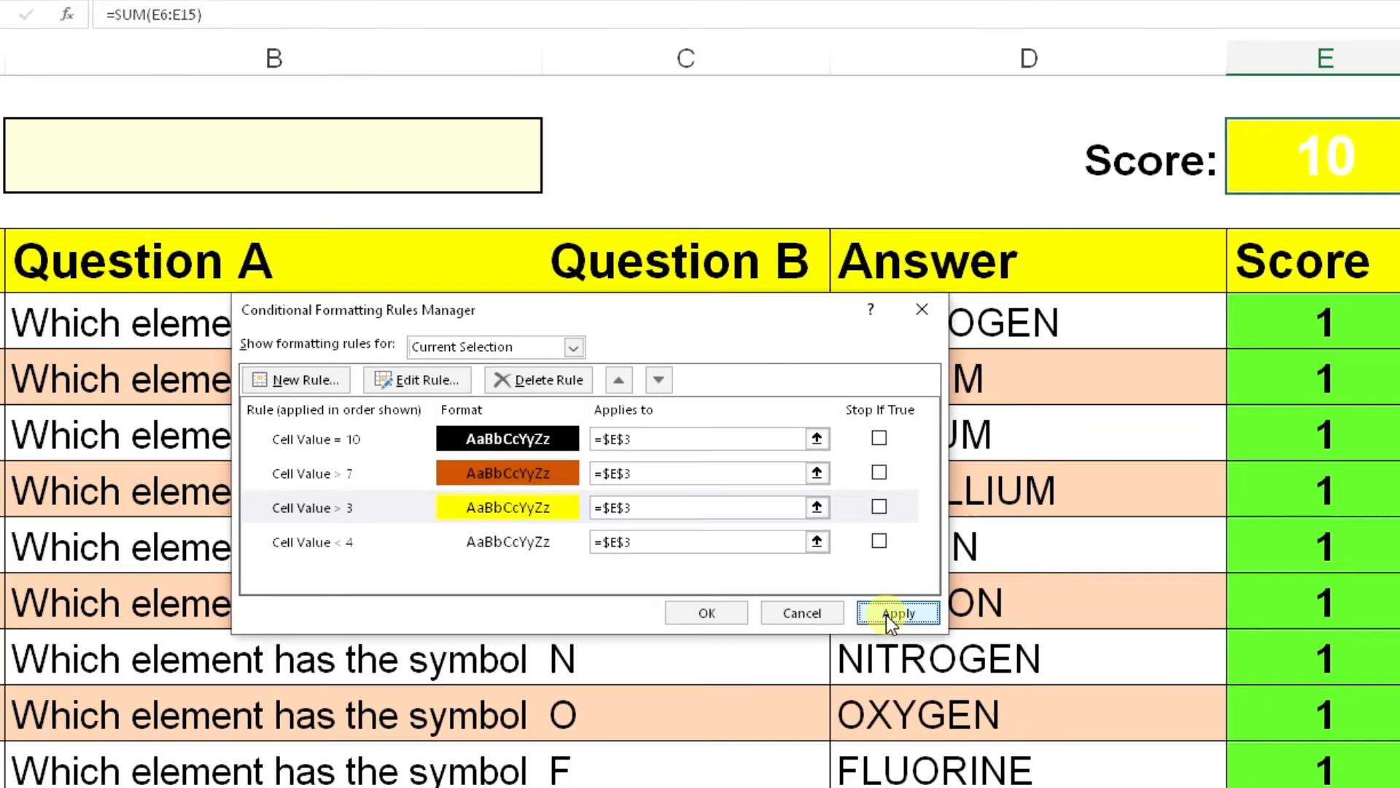
click(955, 637)
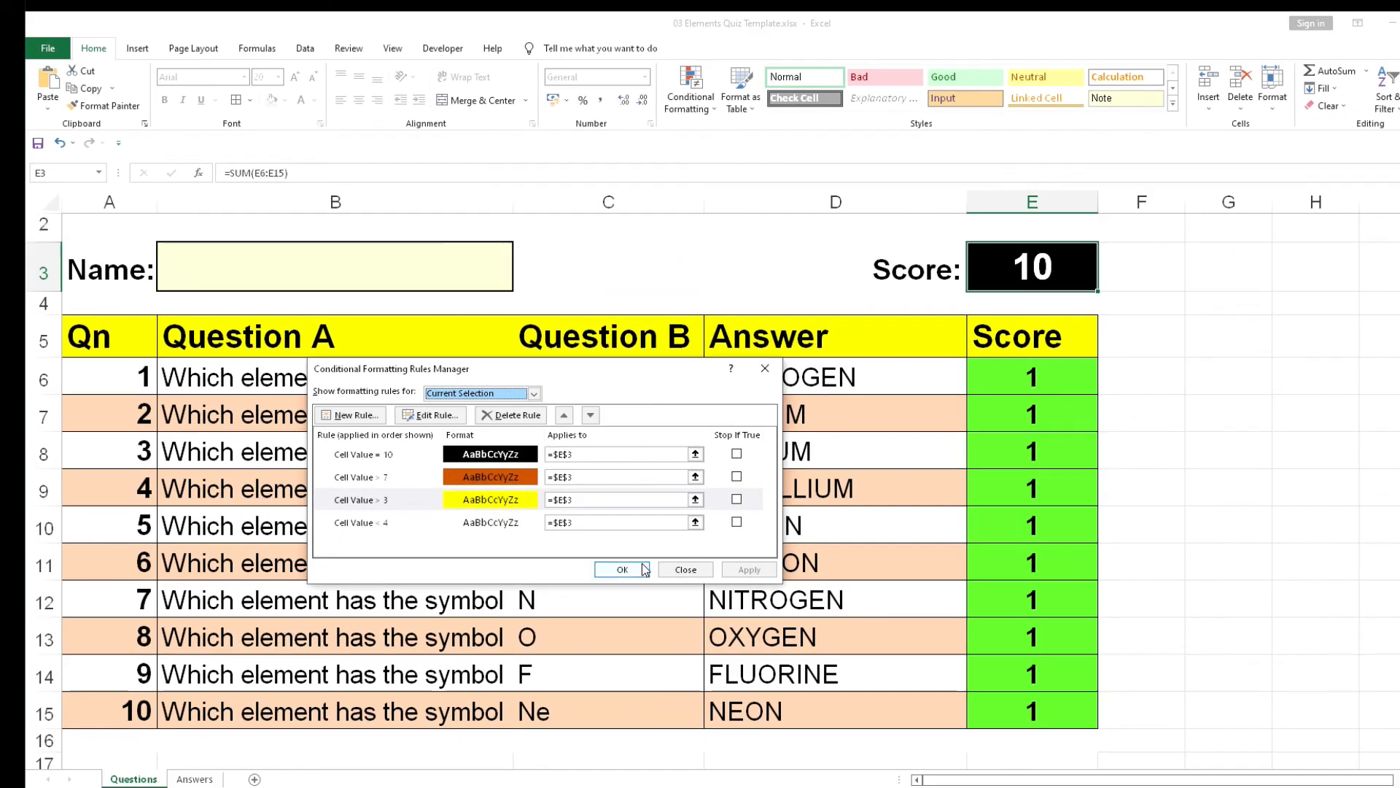
click(633, 574)
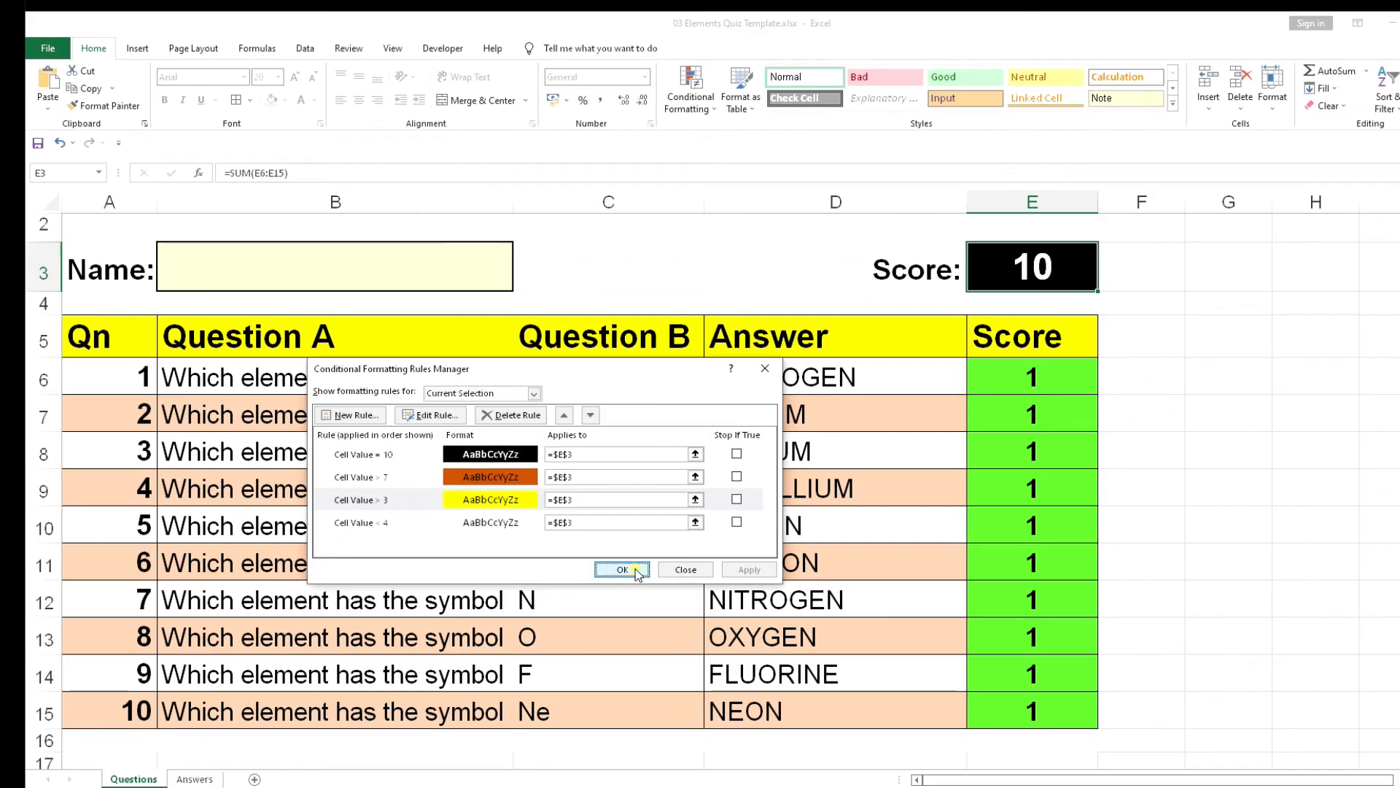
Step: Clear the answers to questions 10, 9 and 8 in D15, D14 and D13
click(782, 715)
key(Delete)
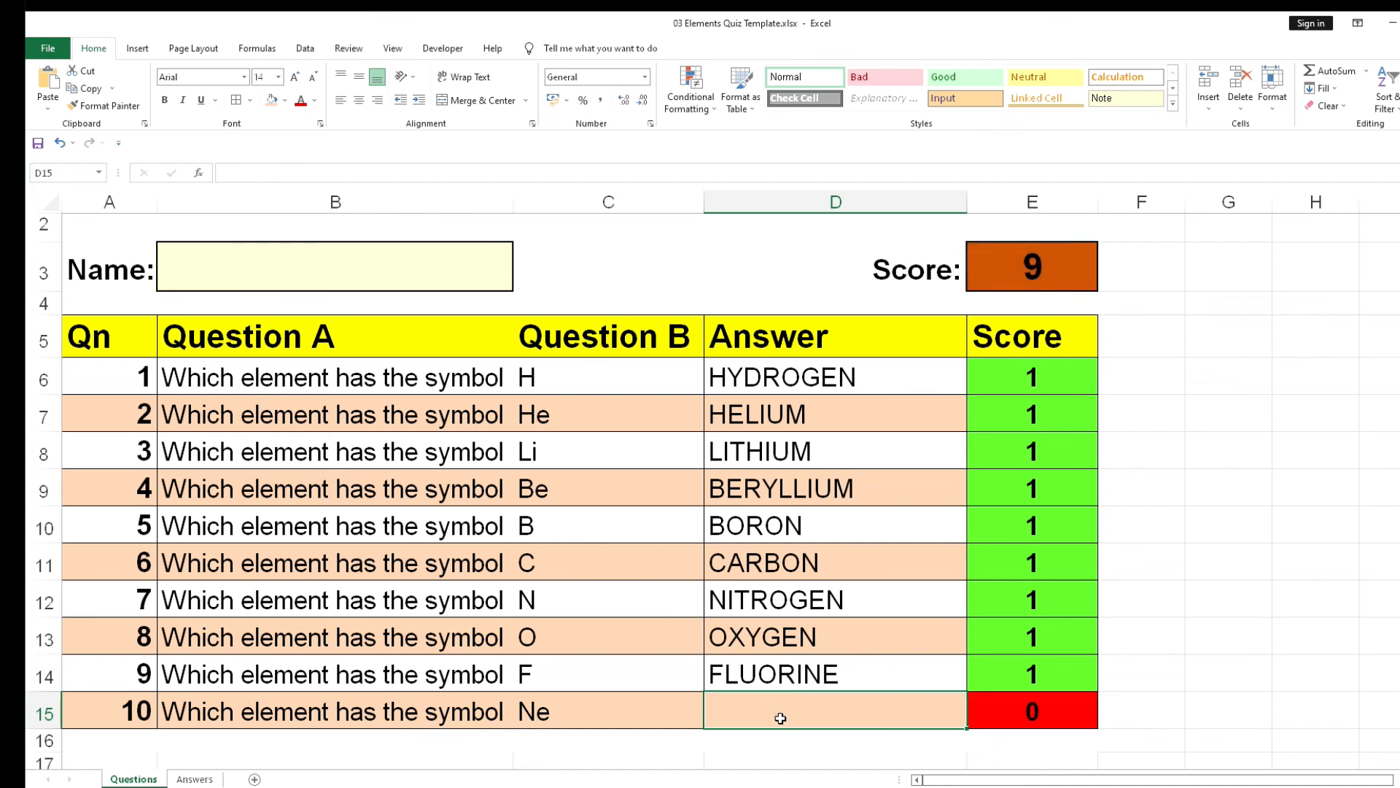
click(840, 671)
key(Delete)
key(Up)
key(Delete)
key(Up)
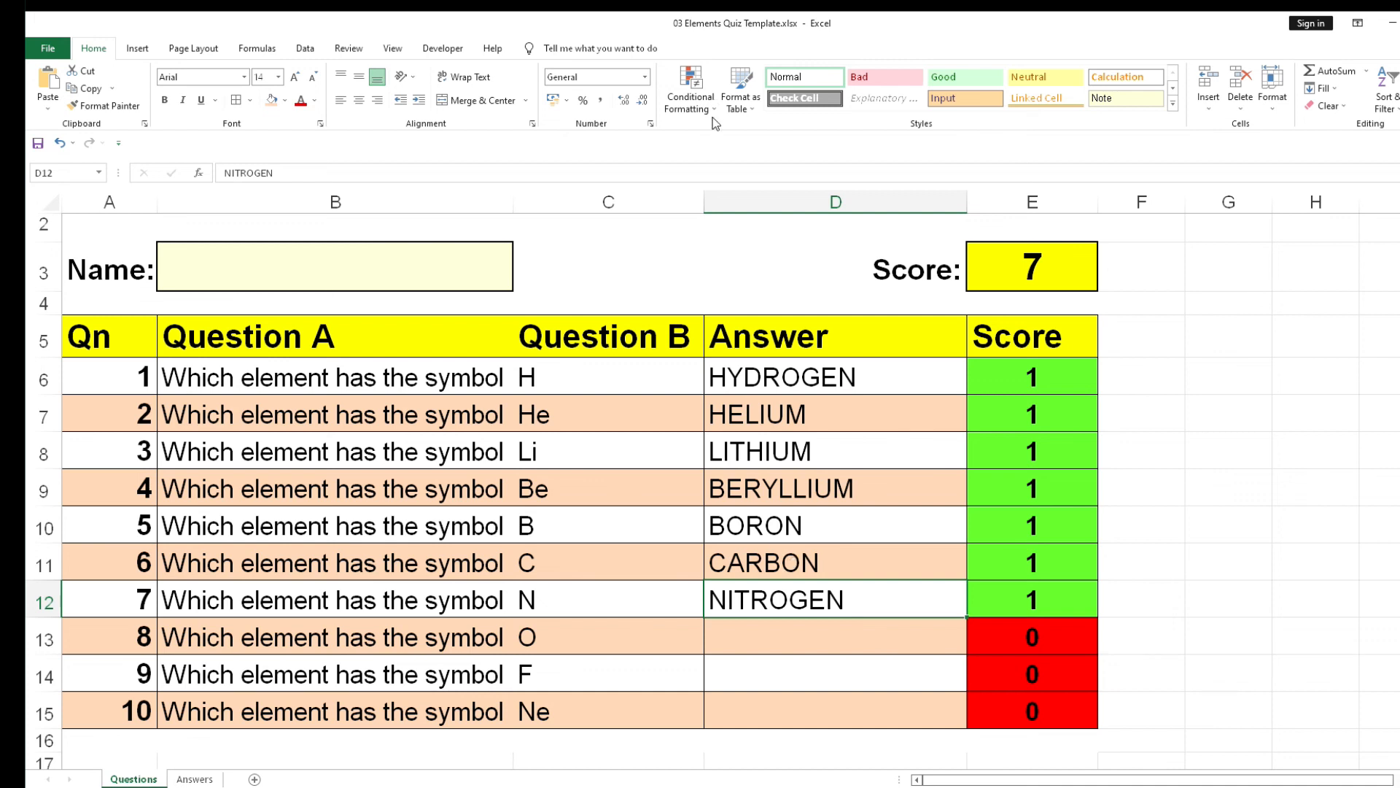
Step: Review the conditional formatting rules and their order for the total score in E3, and close the rules manager
click(693, 93)
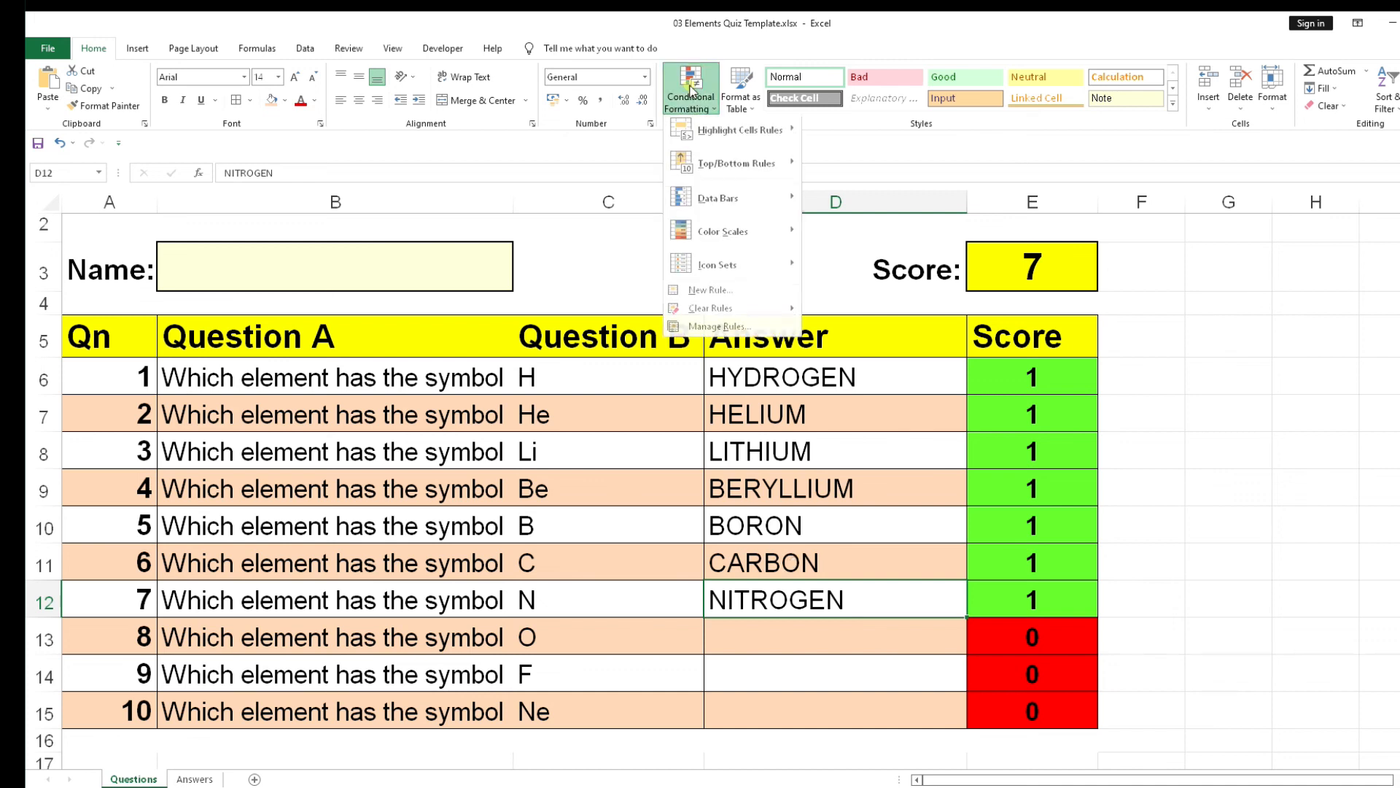
click(722, 331)
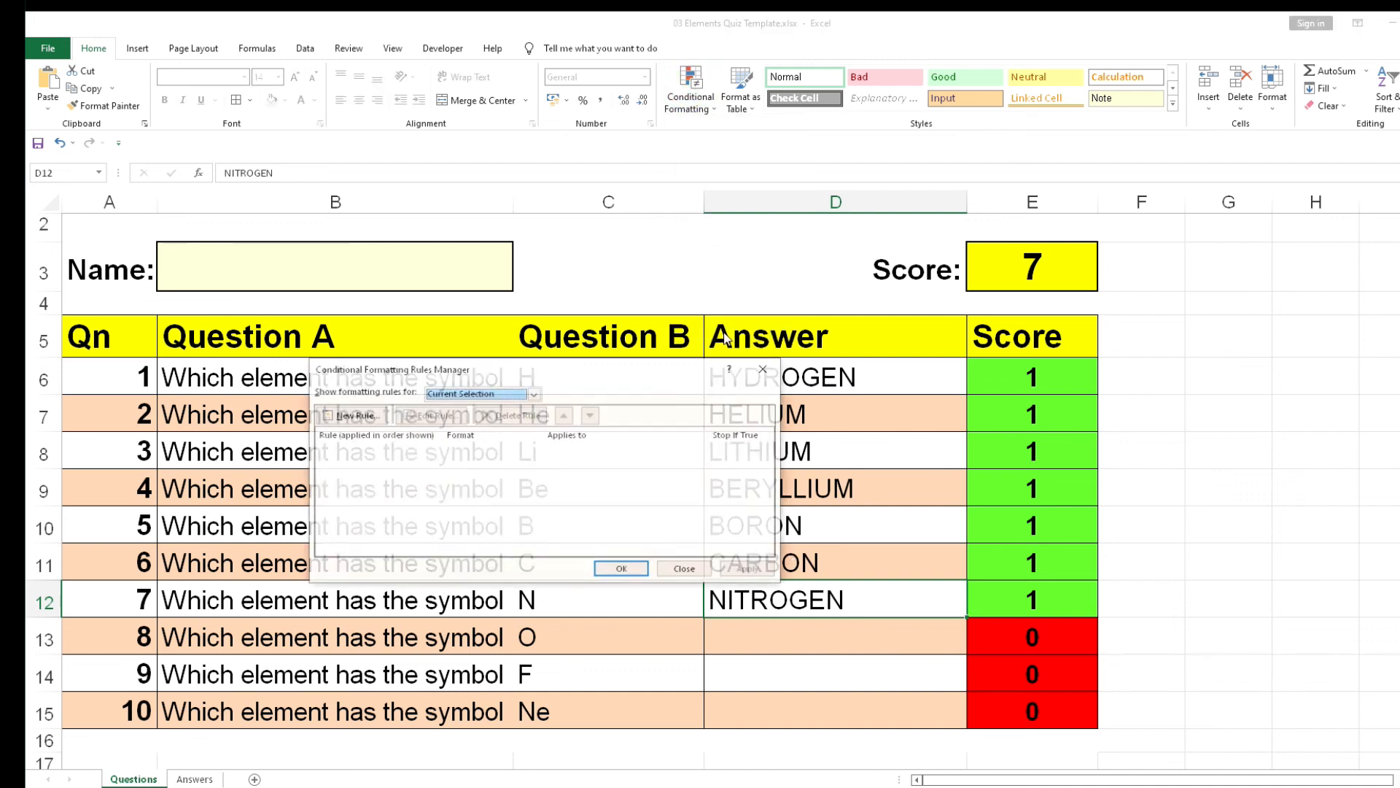
click(686, 573)
click(1036, 271)
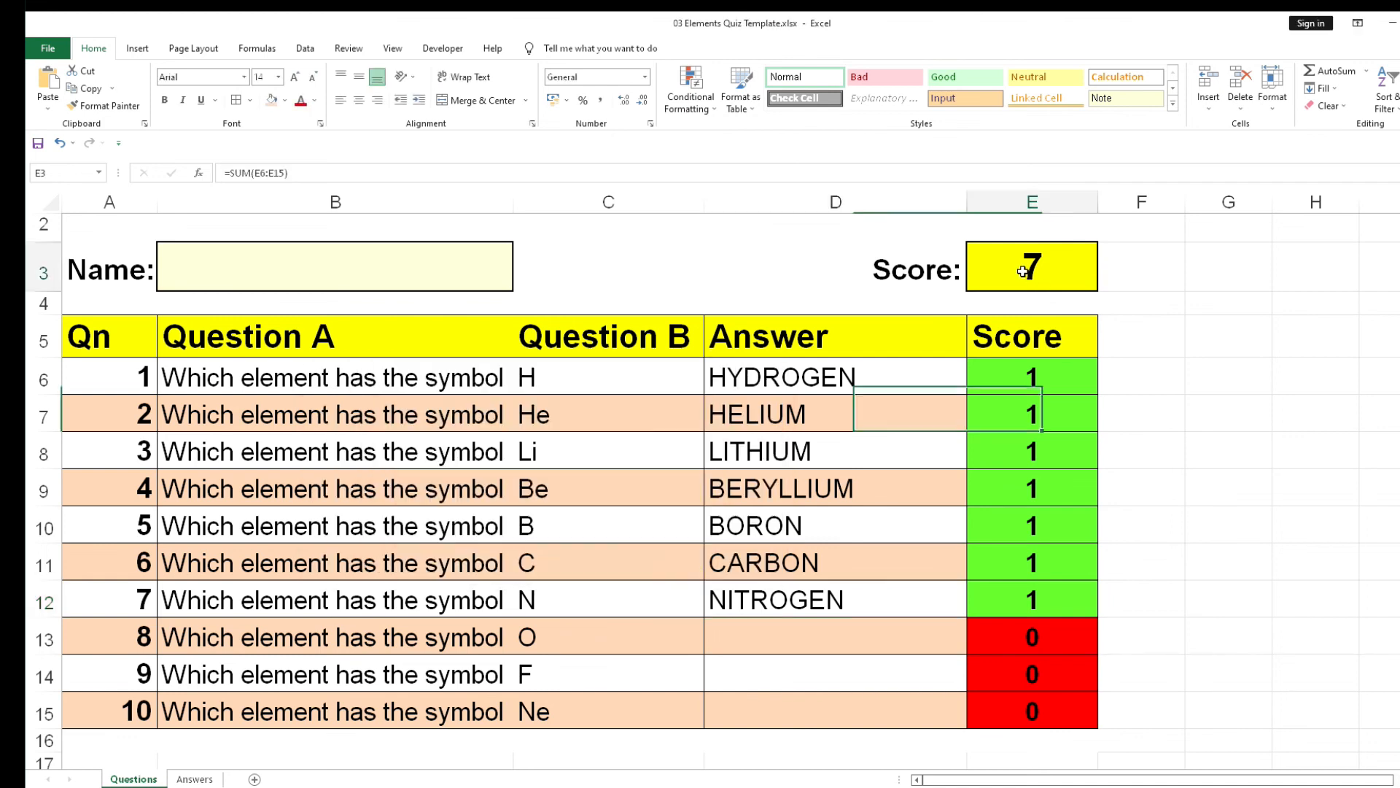
click(717, 102)
click(722, 330)
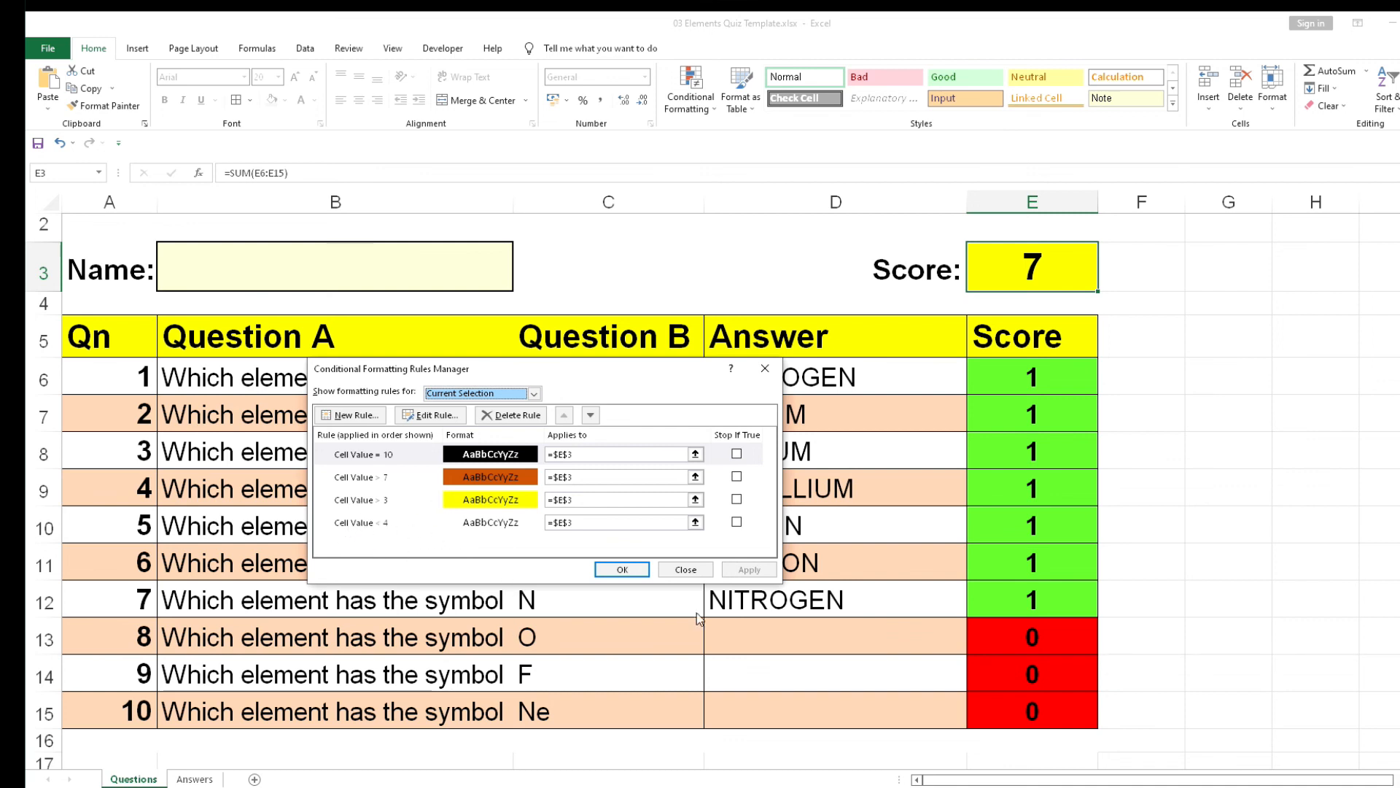
click(686, 569)
click(801, 600)
click(809, 638)
click(809, 677)
click(812, 713)
click(799, 667)
click(794, 636)
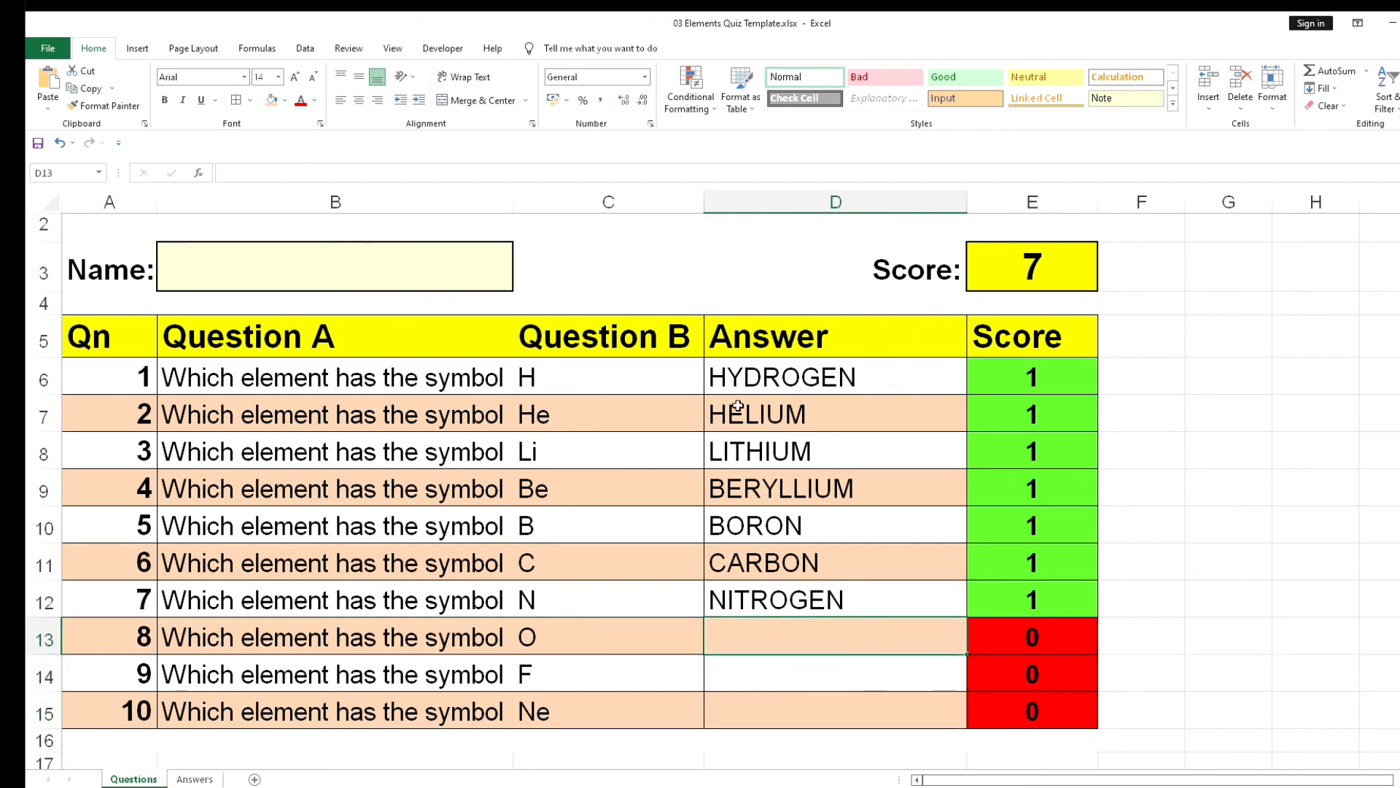
scroll(675, 366, up, 1)
scroll(669, 365, down, 2)
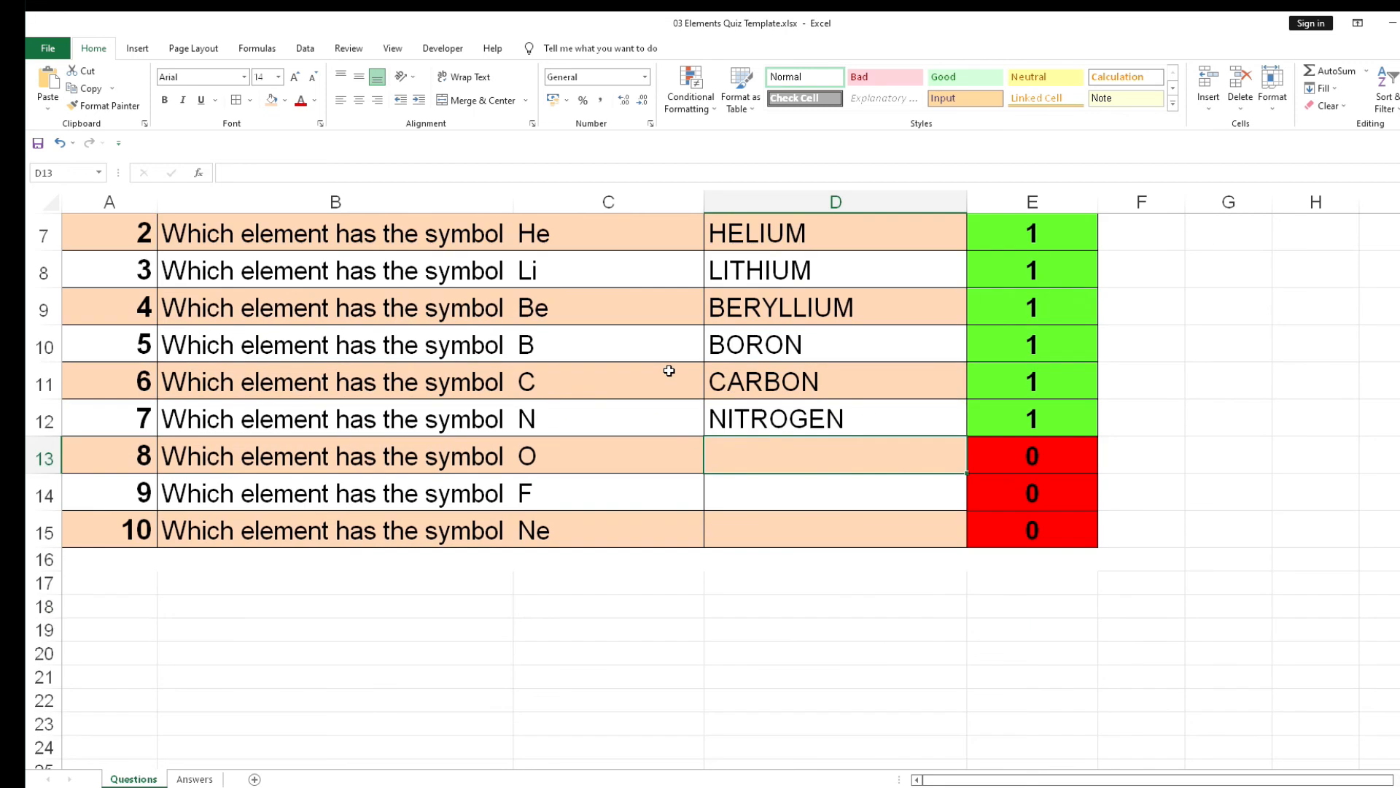
scroll(669, 370, up, 2)
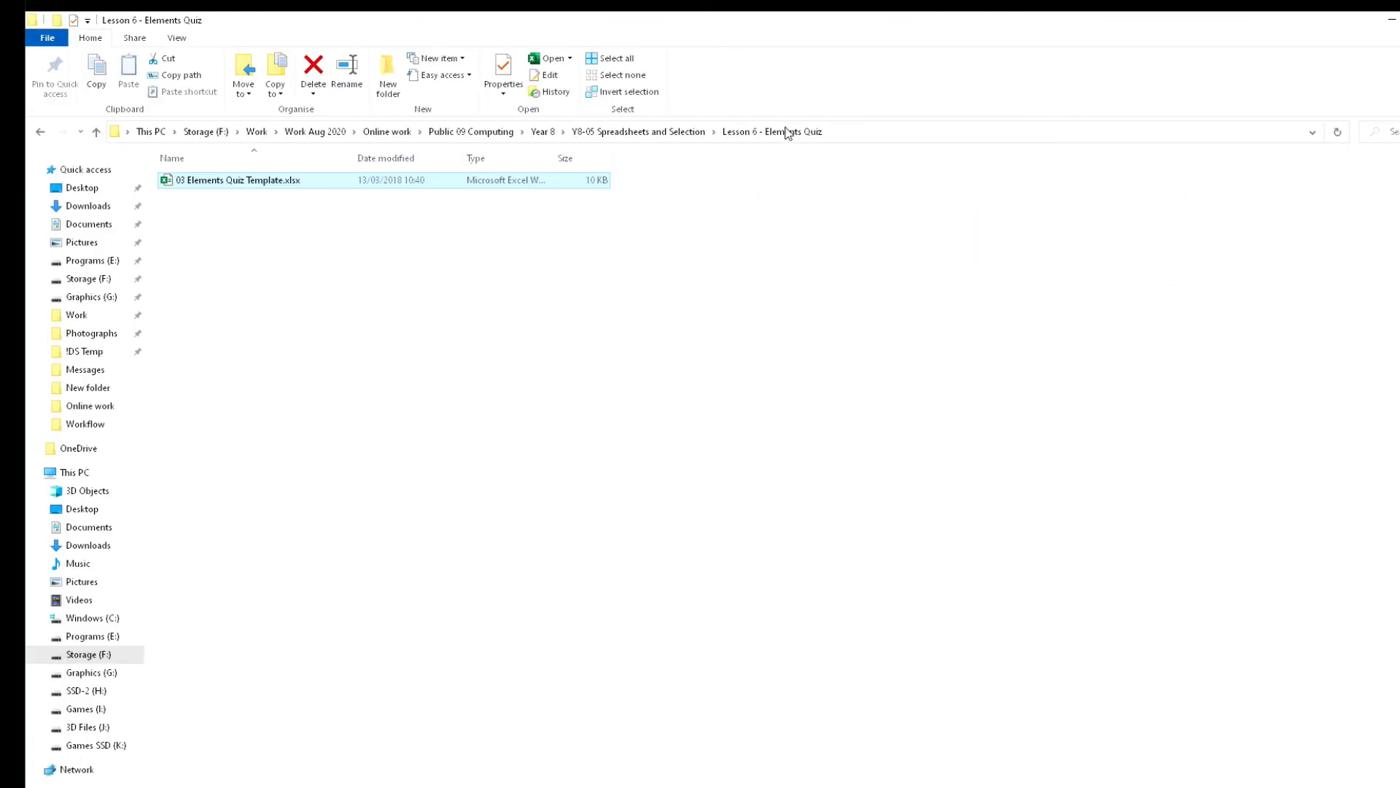
Step: Switch to File Explorer, open the Lesson 5 Spreadsheets Space Quiz folder in Y8-05 Spreadsheets and Selection, and select 02 Solar system quiz.xlsx
click(614, 135)
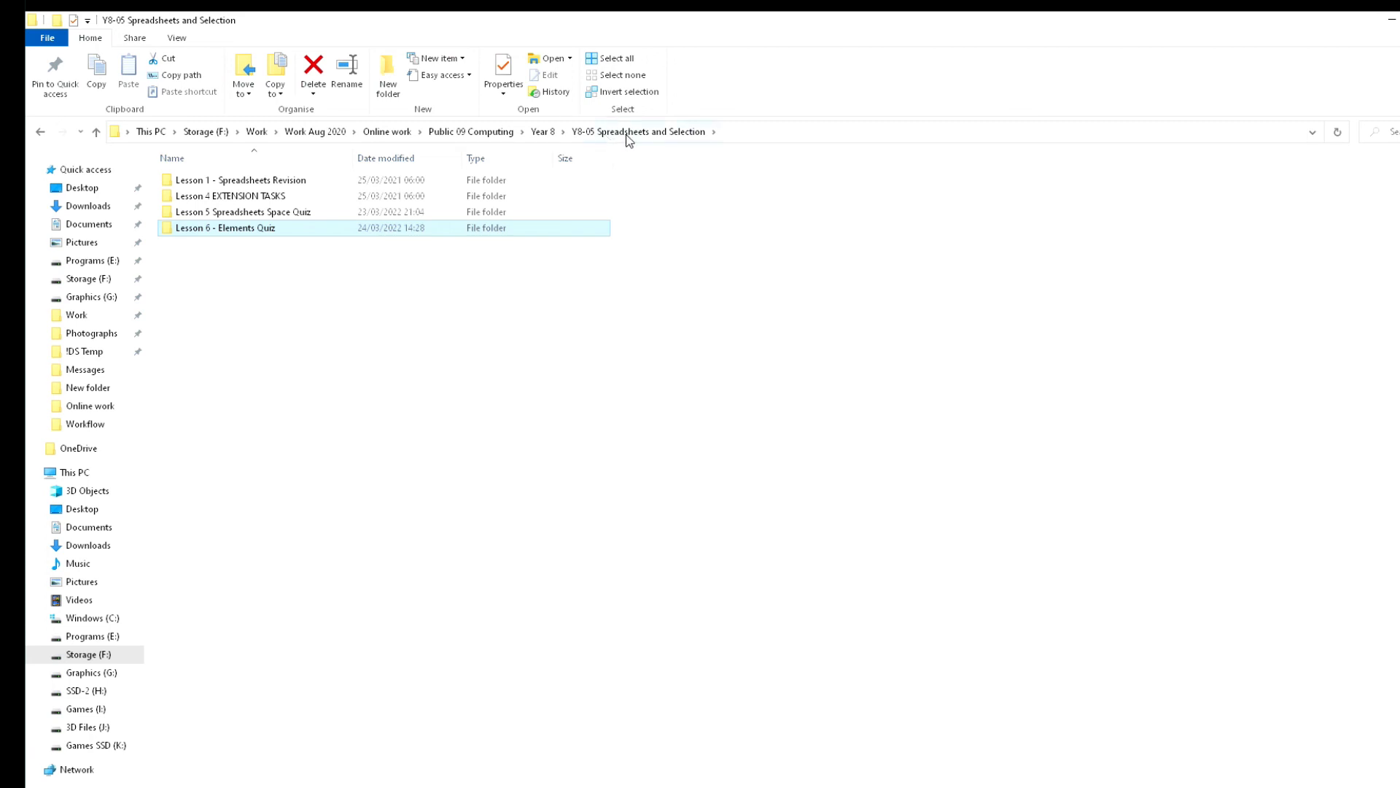
click(310, 452)
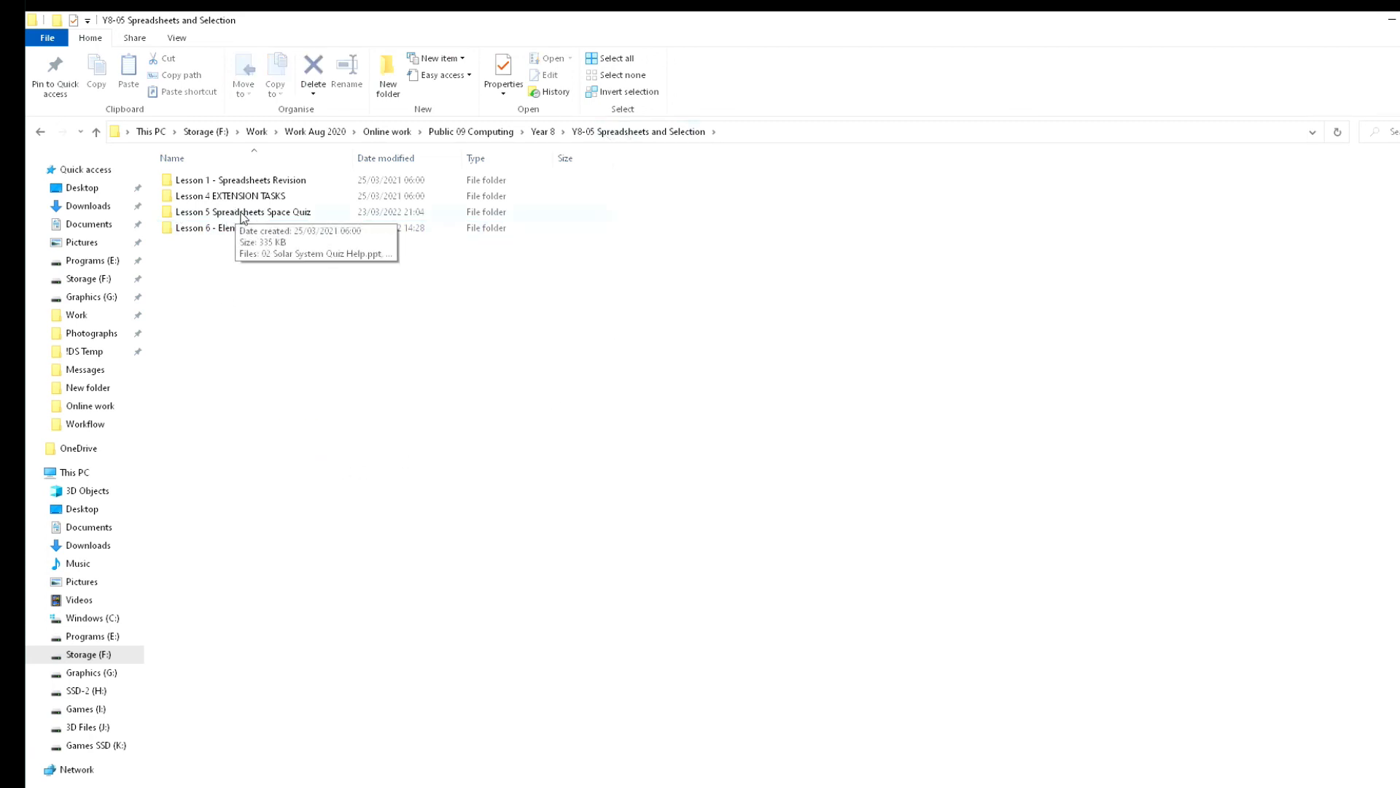
double_click(292, 212)
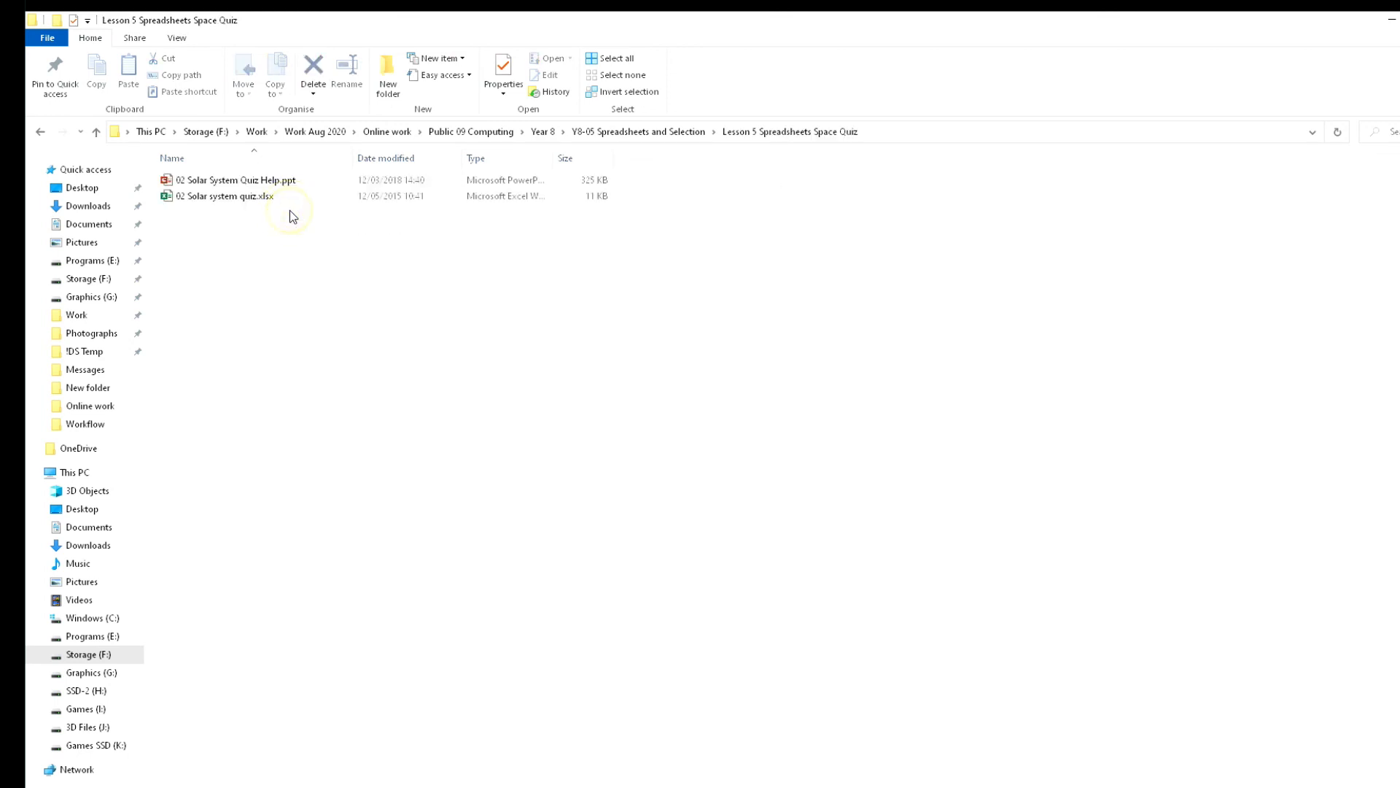
click(229, 197)
click(191, 180)
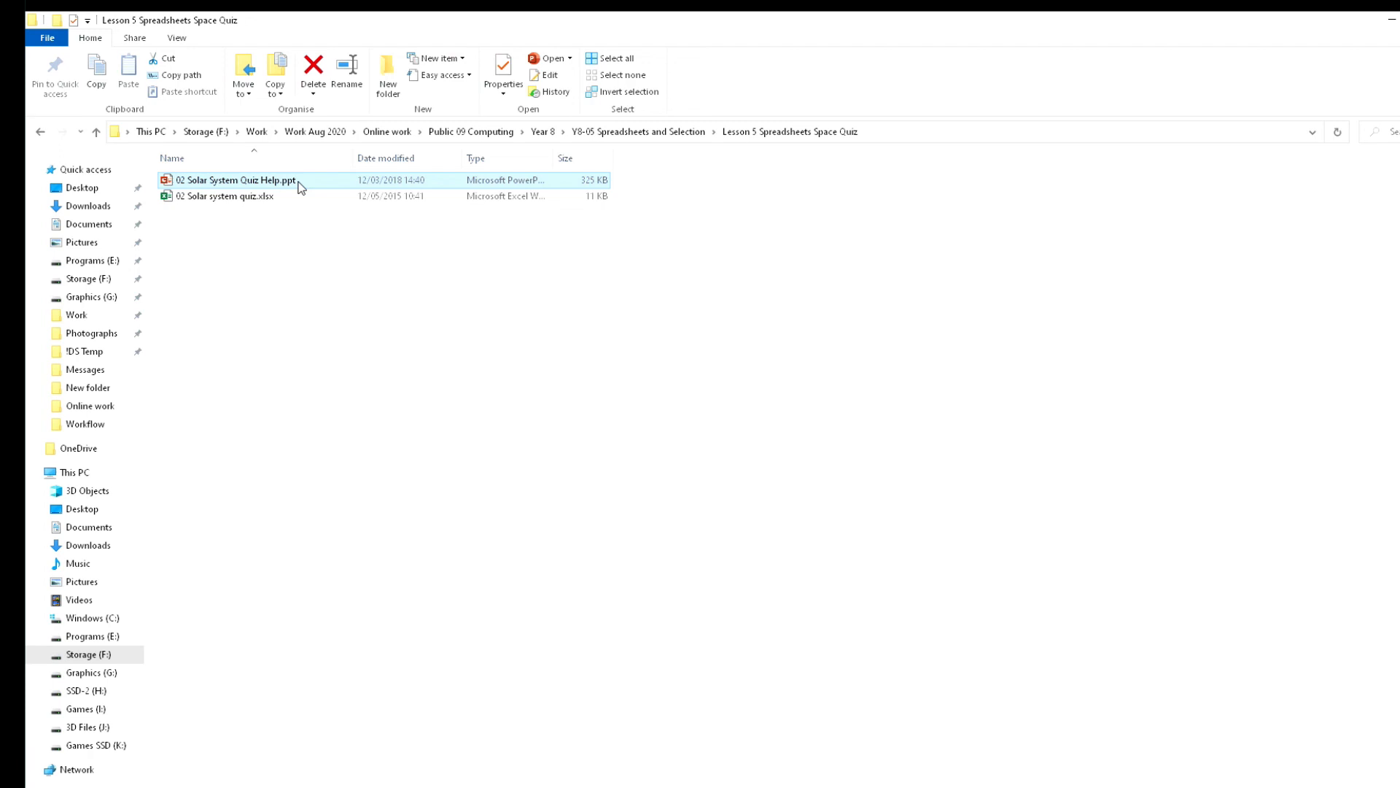
mouse_move(300, 188)
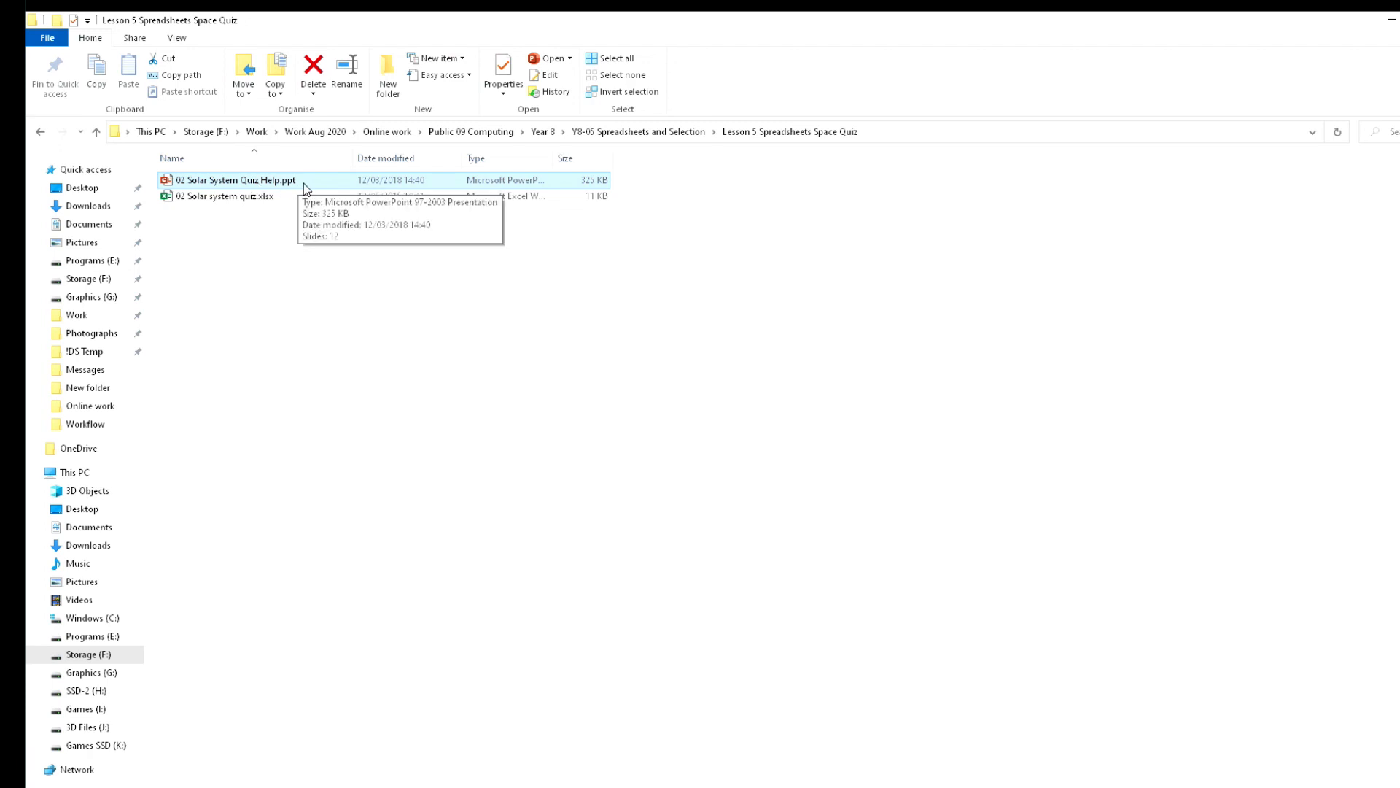
click(246, 198)
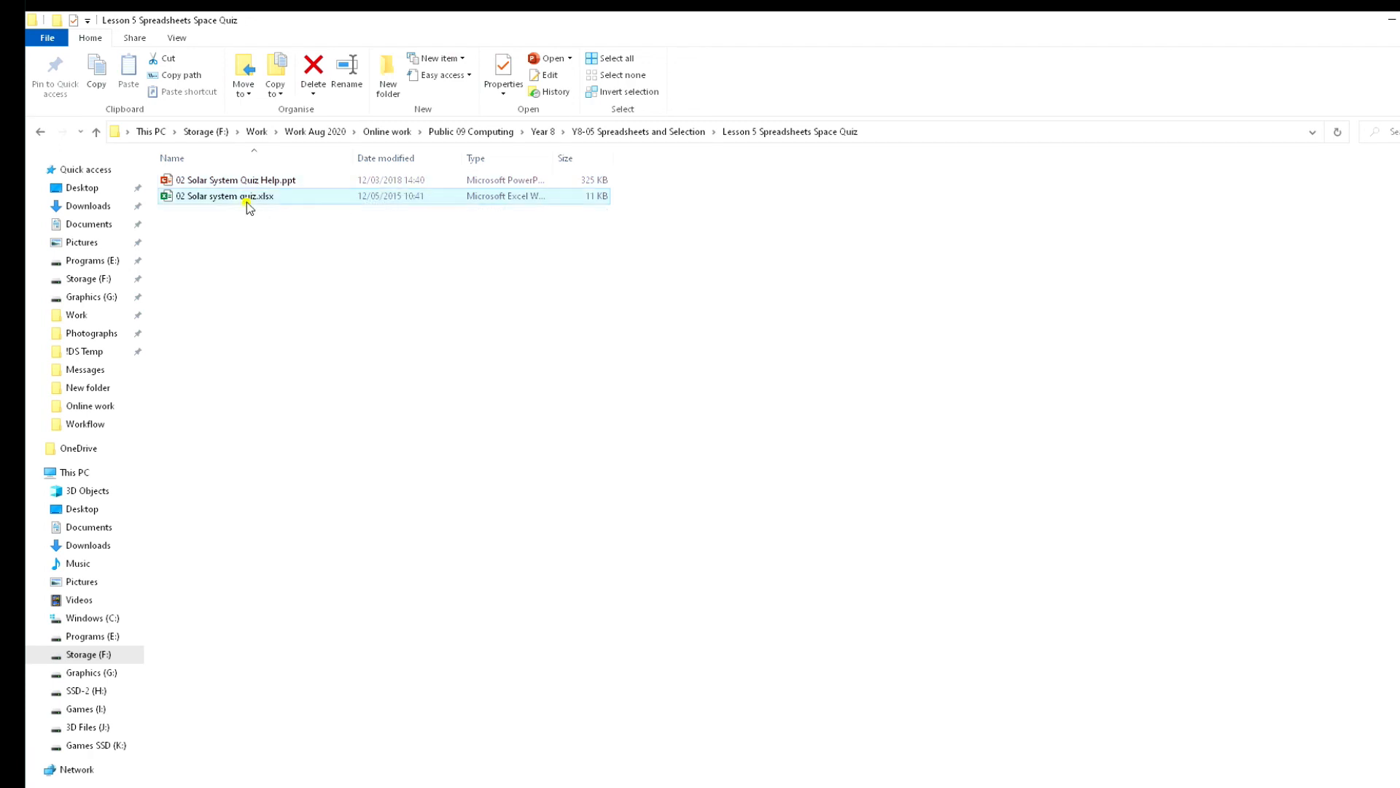